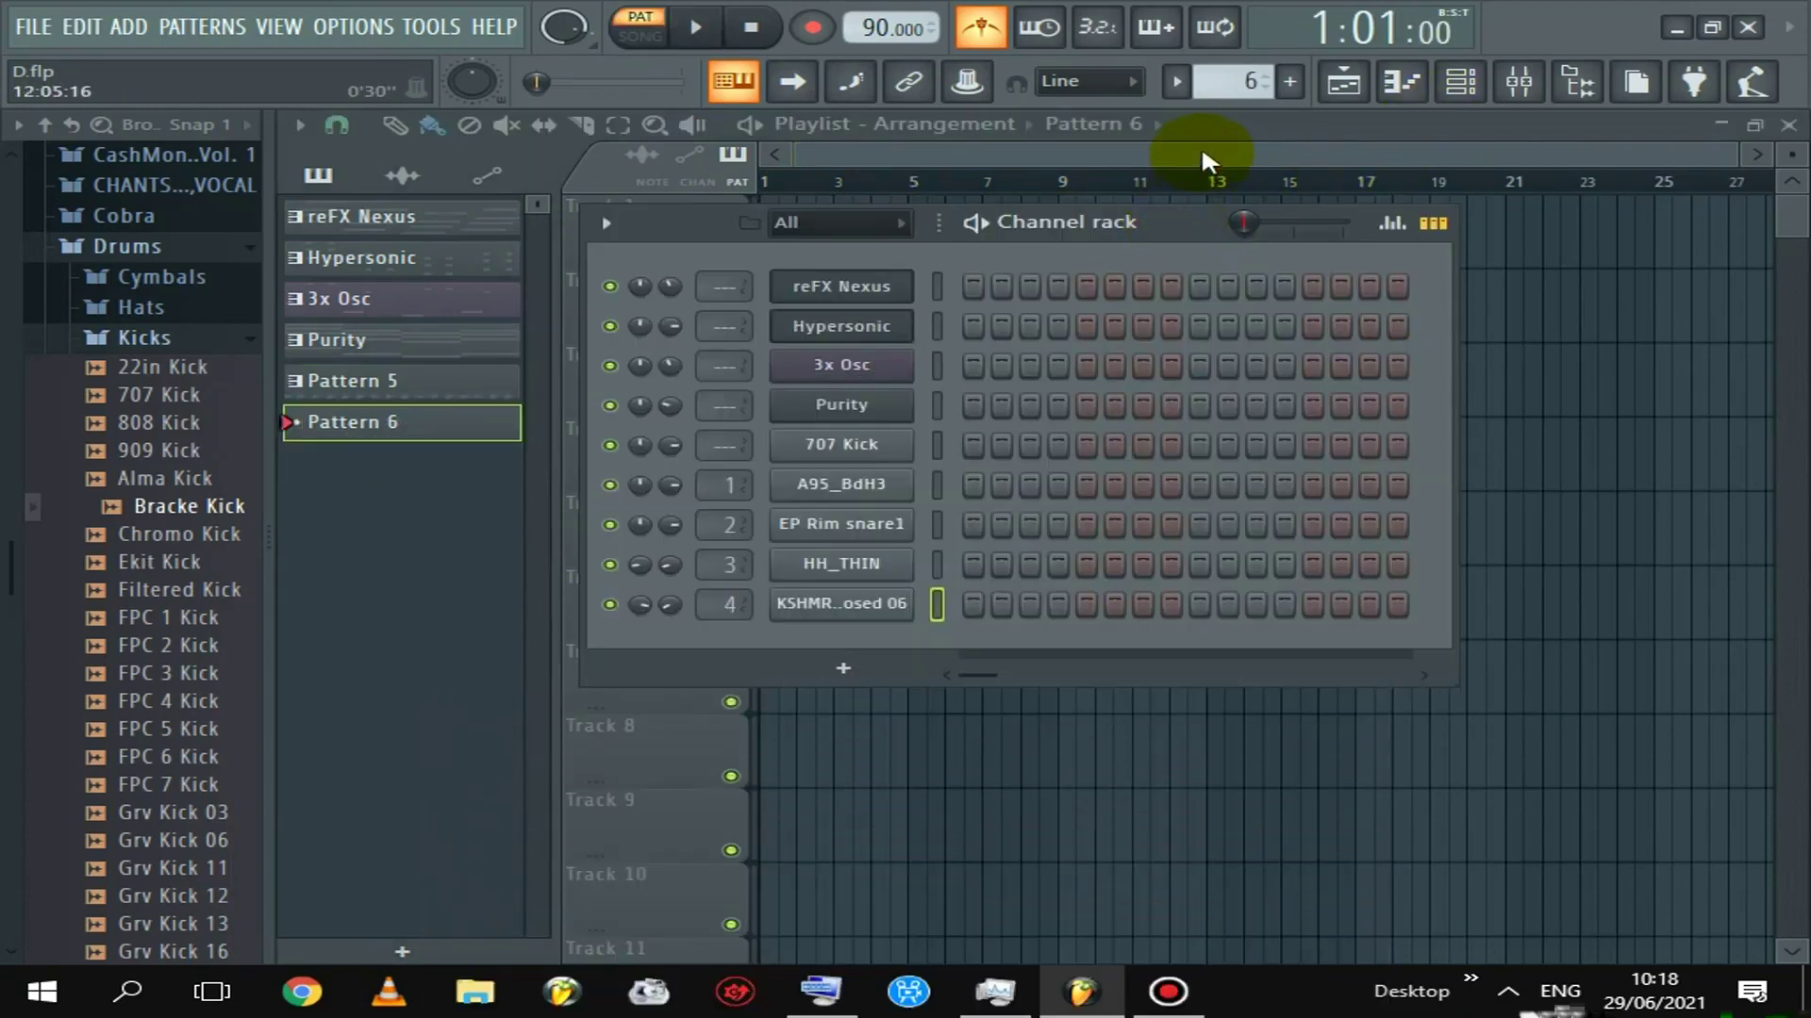
pyautogui.rightClick(879, 29)
pyautogui.click(856, 34)
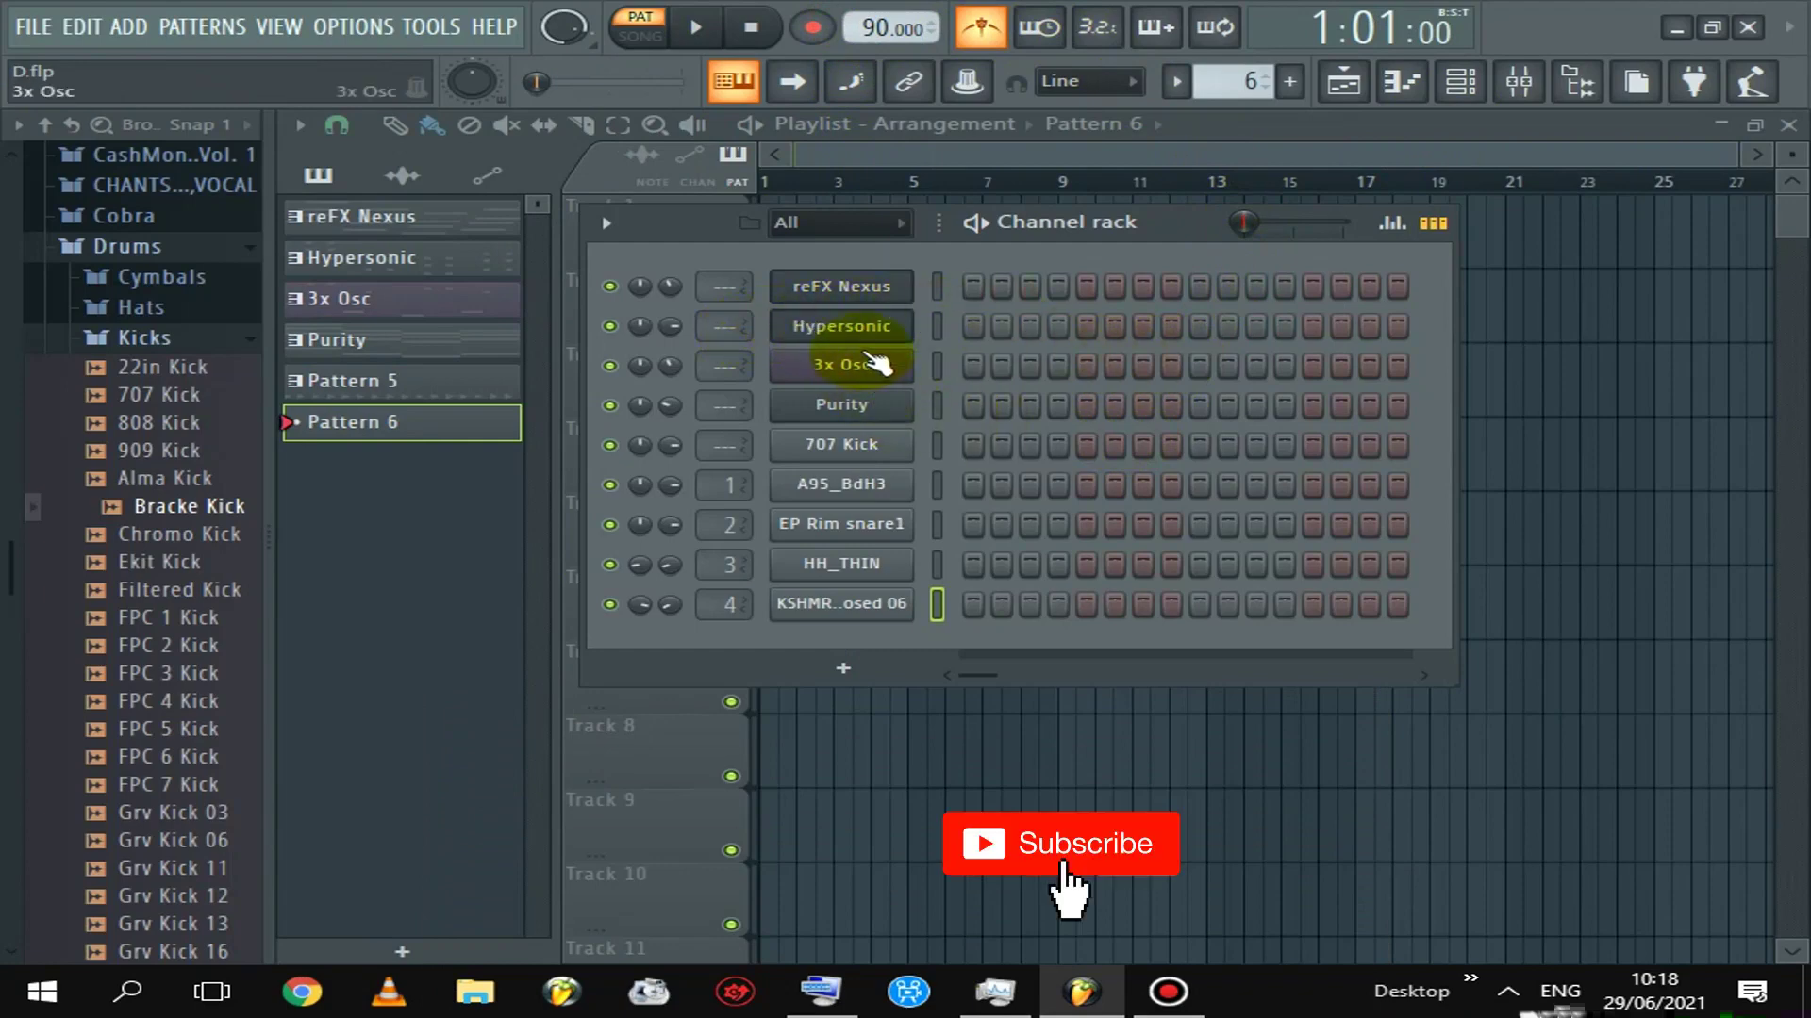
pyautogui.rightClick(882, 413)
pyautogui.press('Escape')
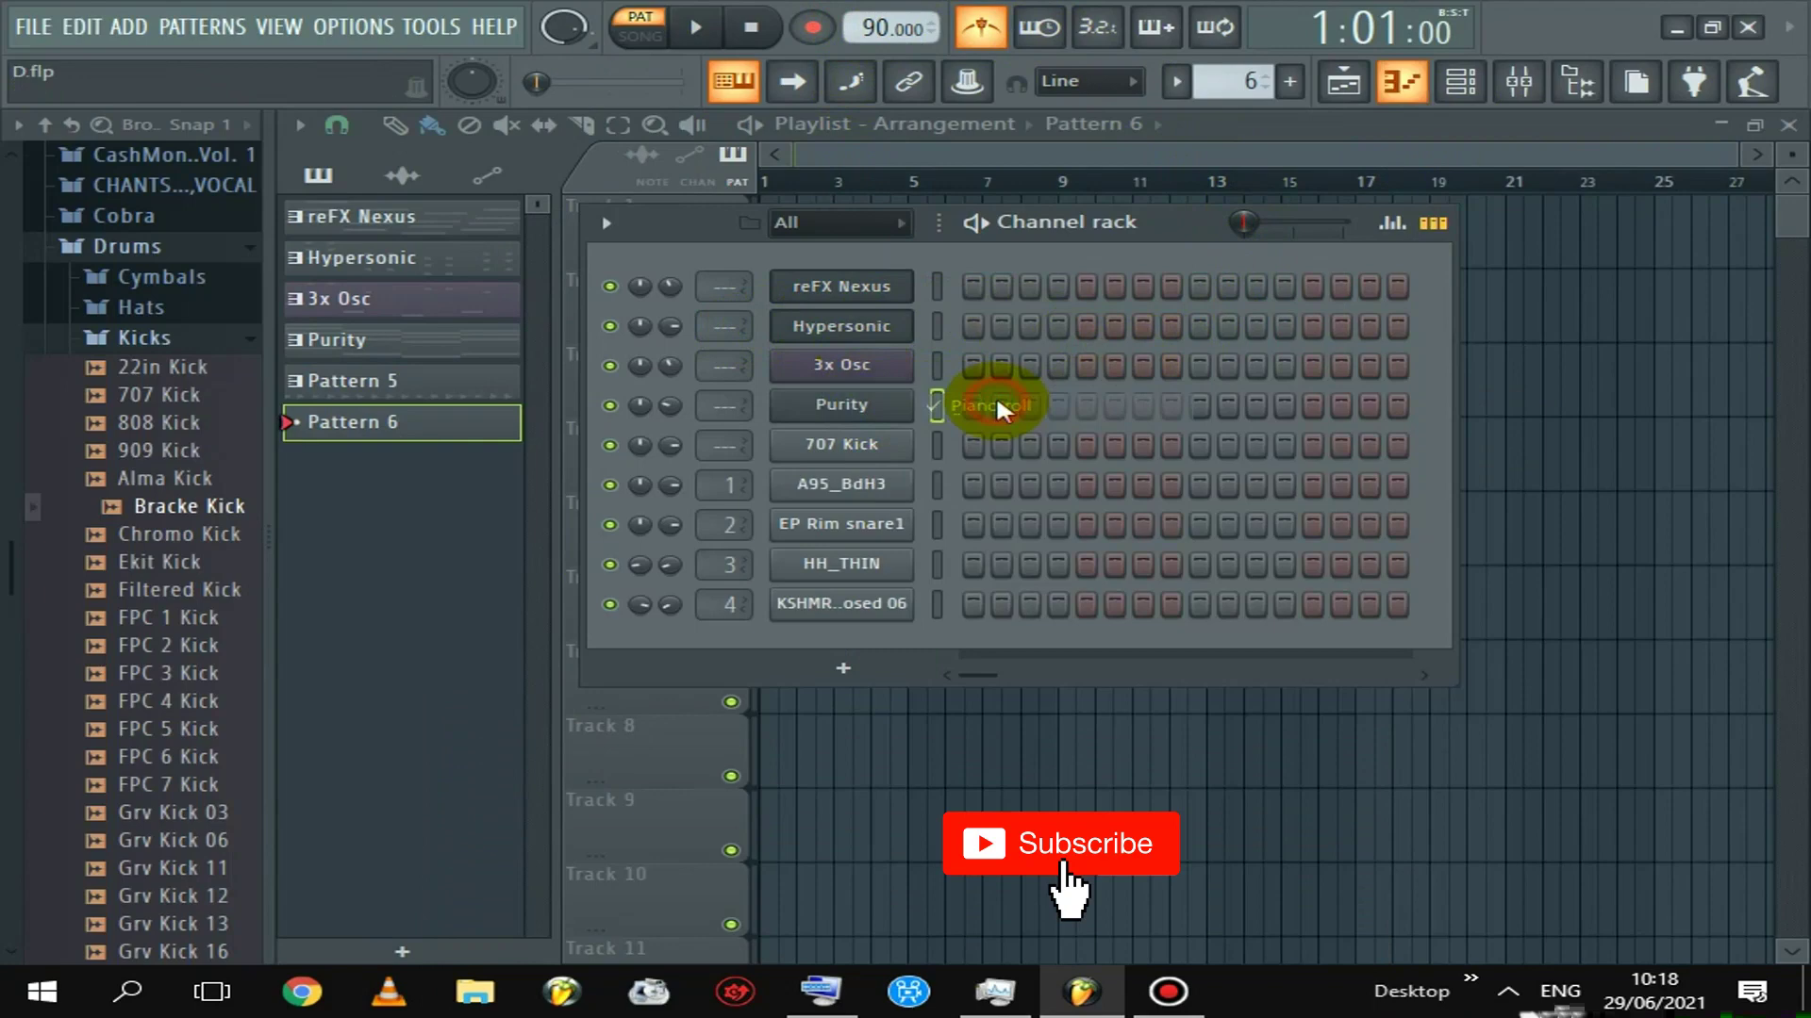
# Open the Purity piano roll and stack eight-step C5, E5 and G5 notes at the start of bar 1
pyautogui.rightClick(873, 406)
pyautogui.click(981, 407)
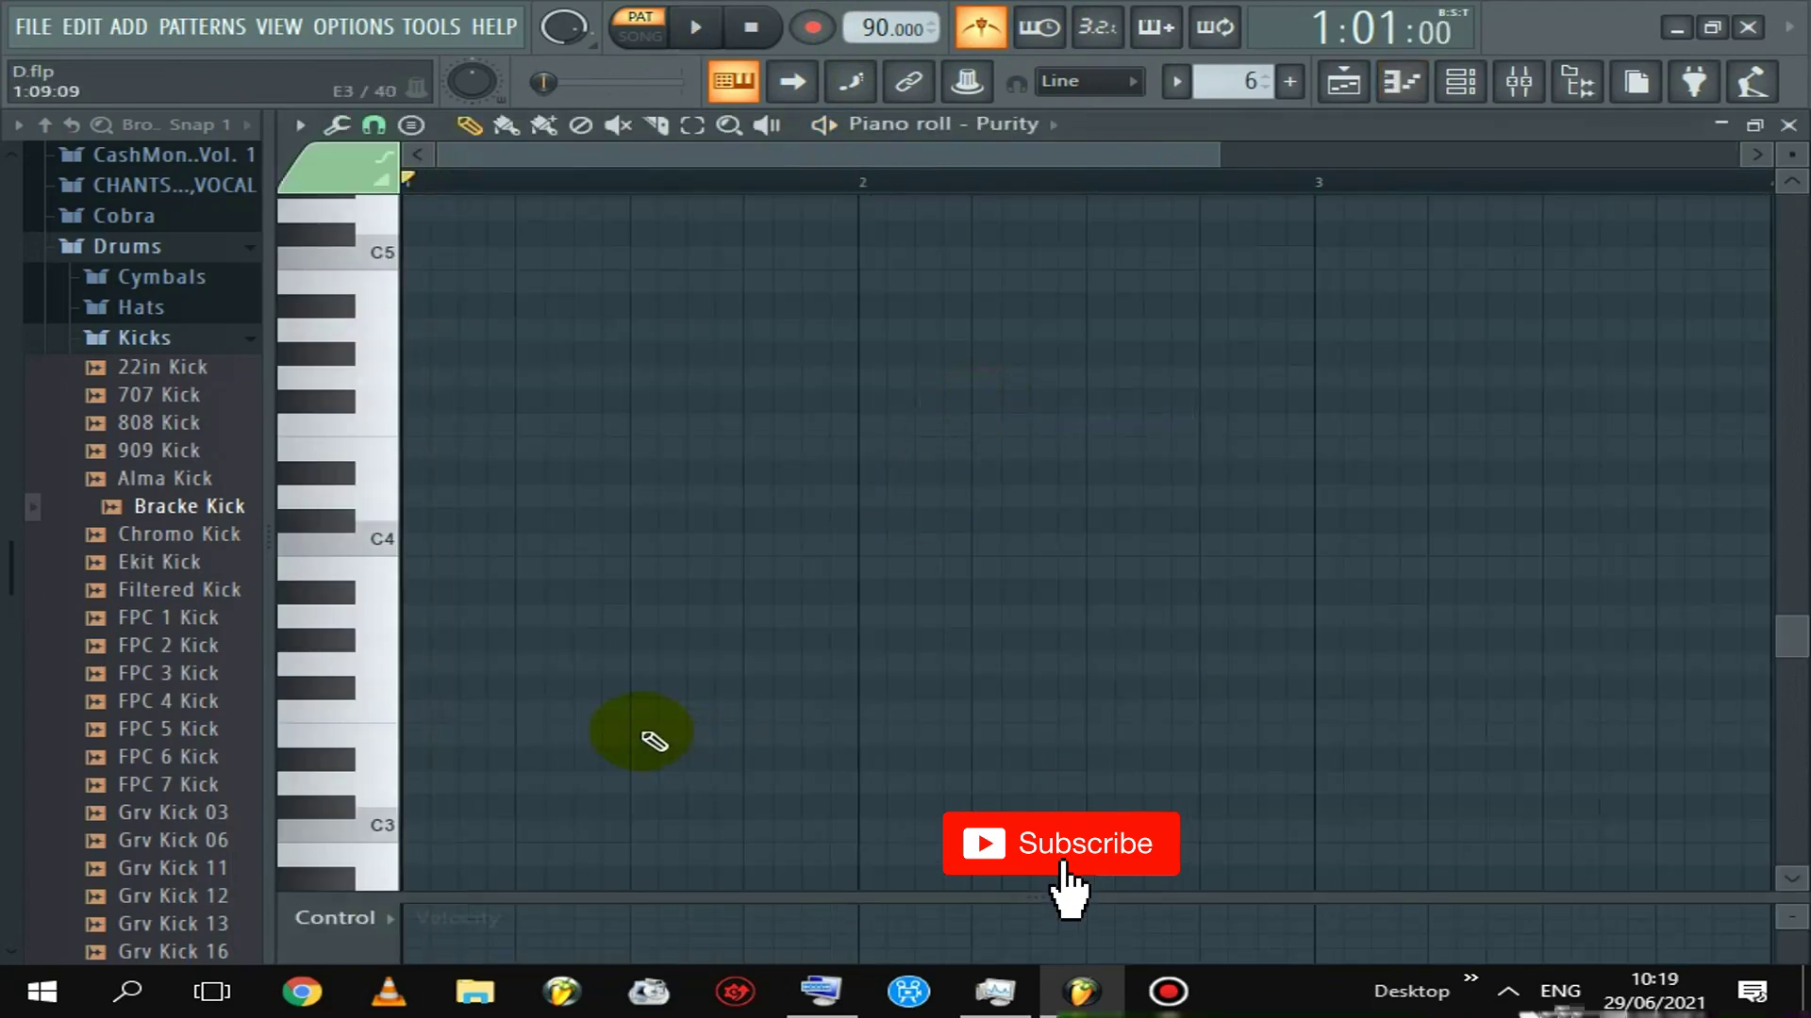
pyautogui.moveTo(537, 835)
pyautogui.mouseDown()
pyautogui.moveTo(493, 541)
pyautogui.moveTo(236, 282)
pyautogui.moveTo(97, 239)
pyautogui.moveTo(25, 766)
pyautogui.moveTo(12, 235)
pyautogui.moveTo(8, 649)
pyautogui.moveTo(413, 663)
pyautogui.moveTo(872, 632)
pyautogui.moveTo(657, 657)
pyautogui.mouseUp()
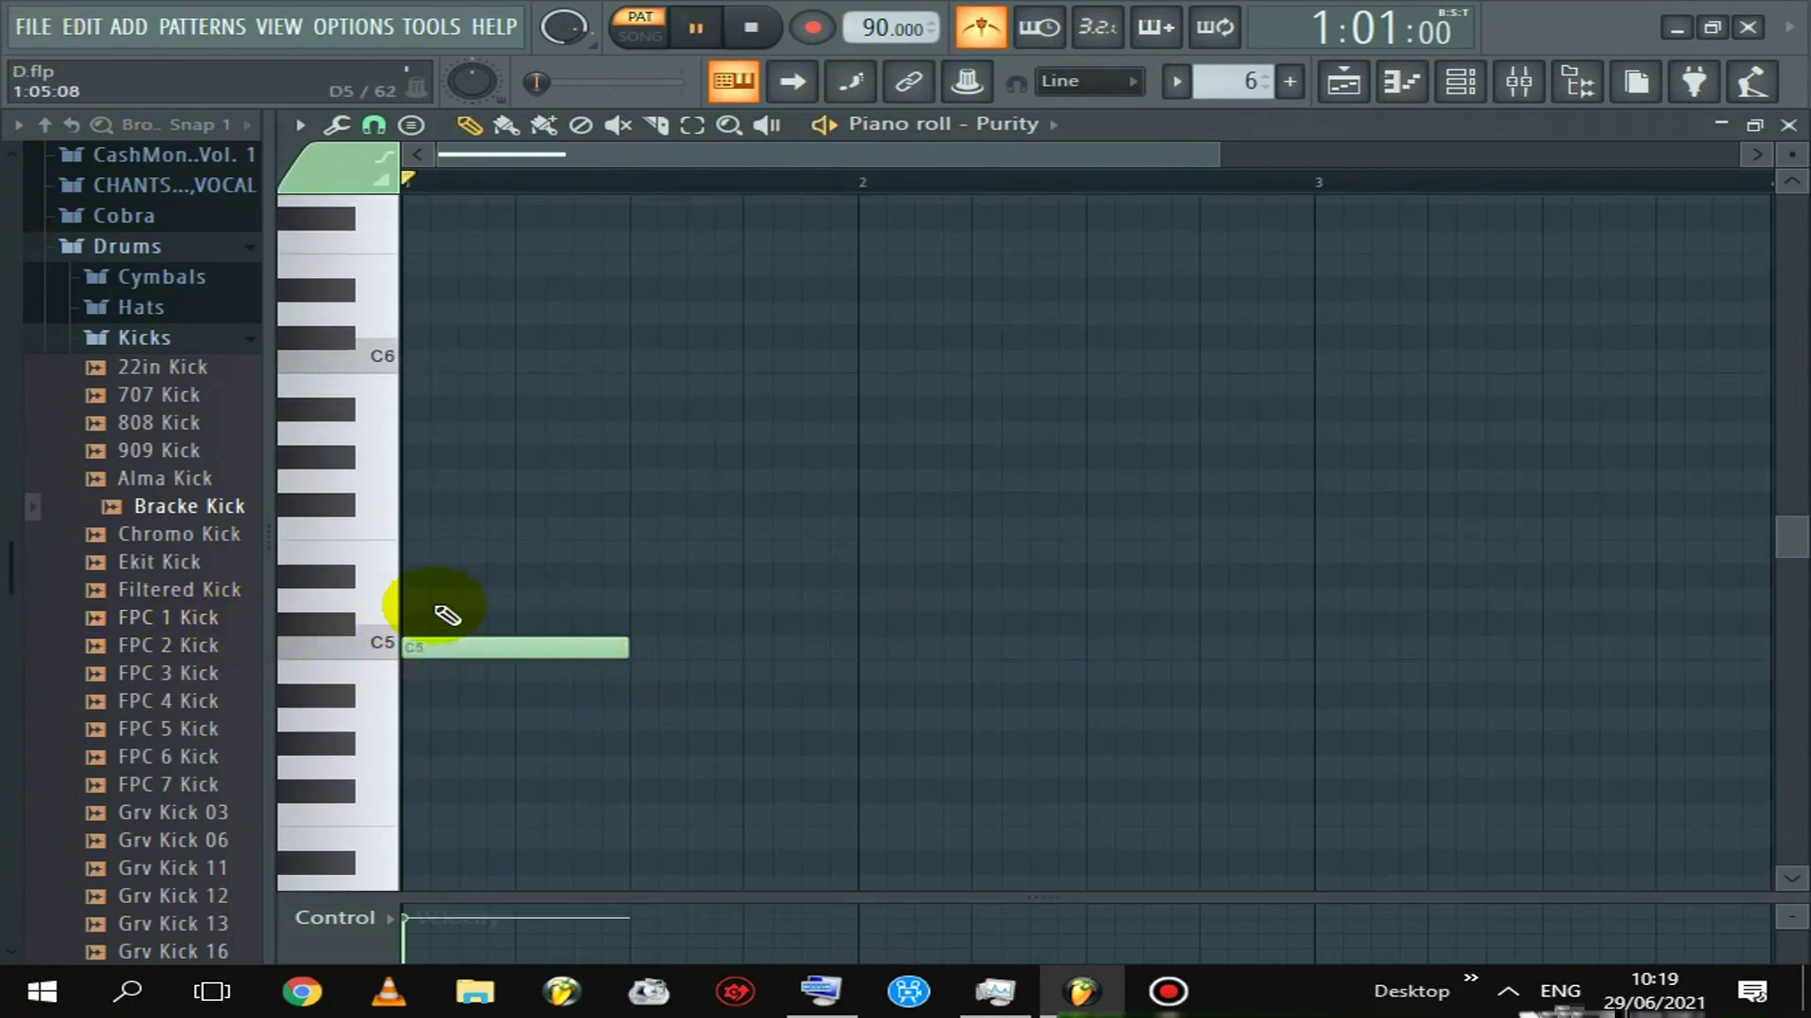
pyautogui.moveTo(436, 578); pyautogui.dragTo(165, 542)
pyautogui.press('space')
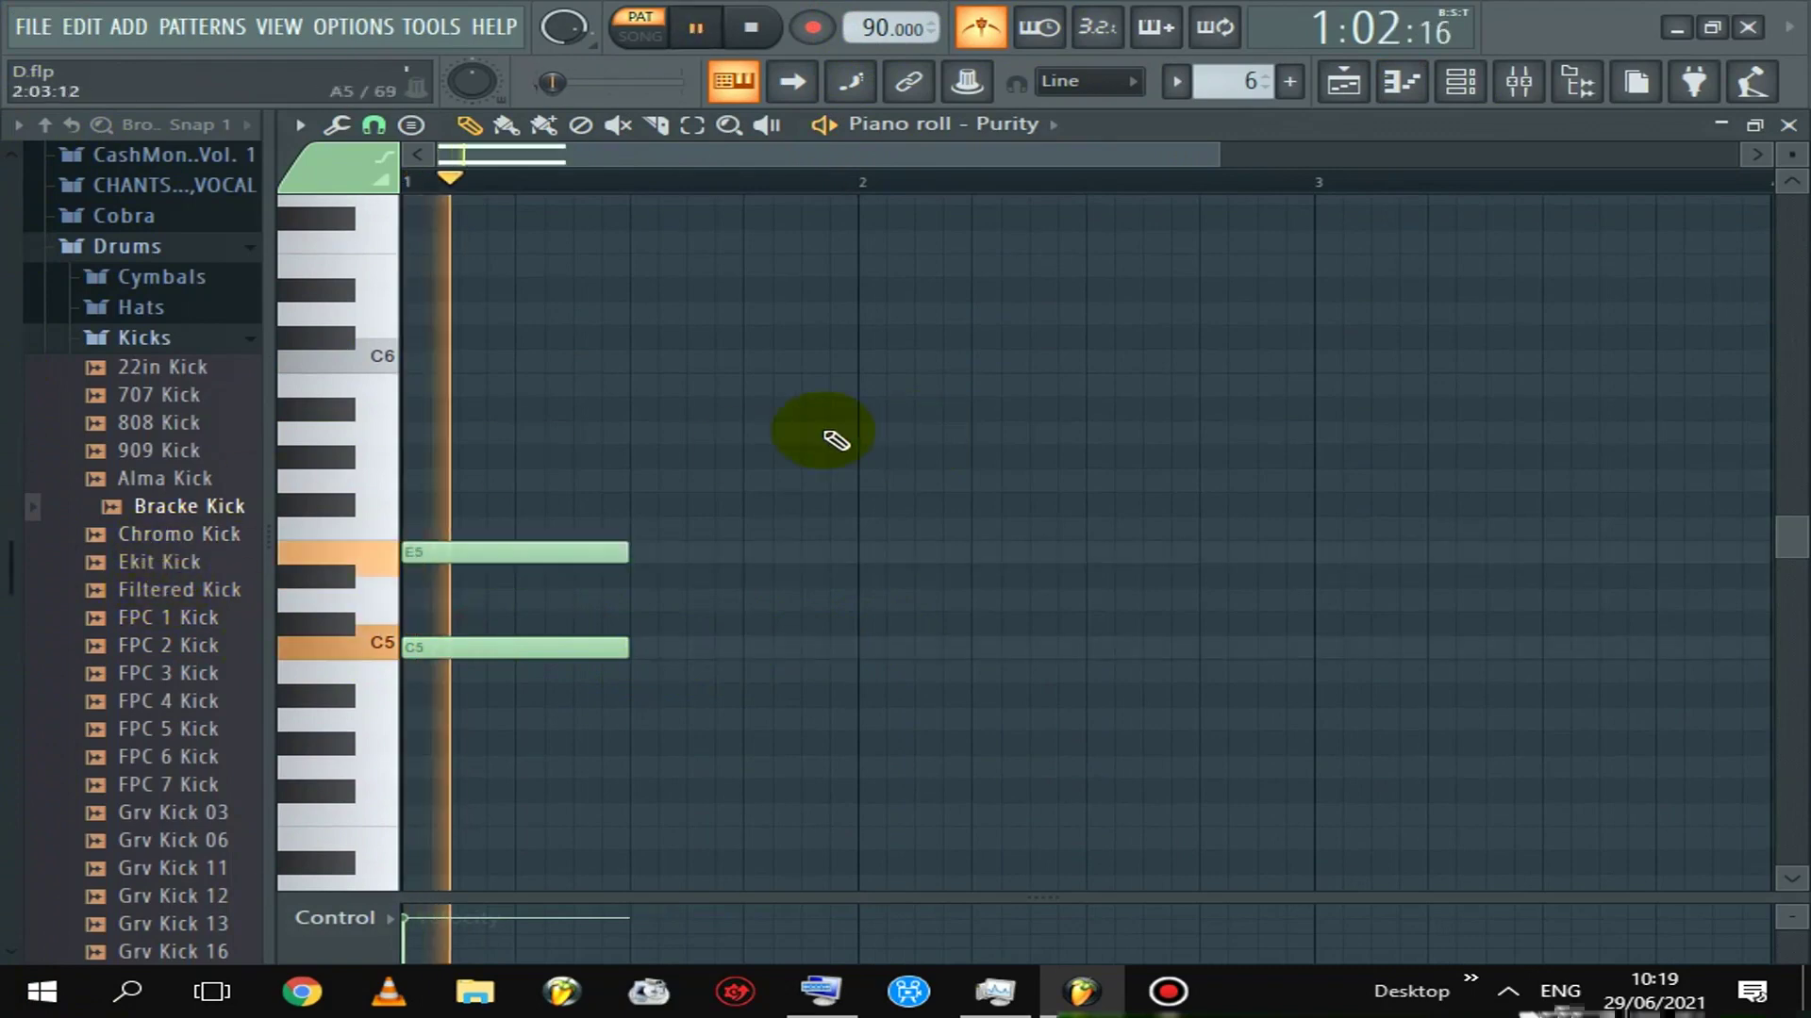
pyautogui.press('space')
pyautogui.moveTo(573, 458); pyautogui.dragTo(115, 485)
pyautogui.press('space')
pyautogui.press('space')
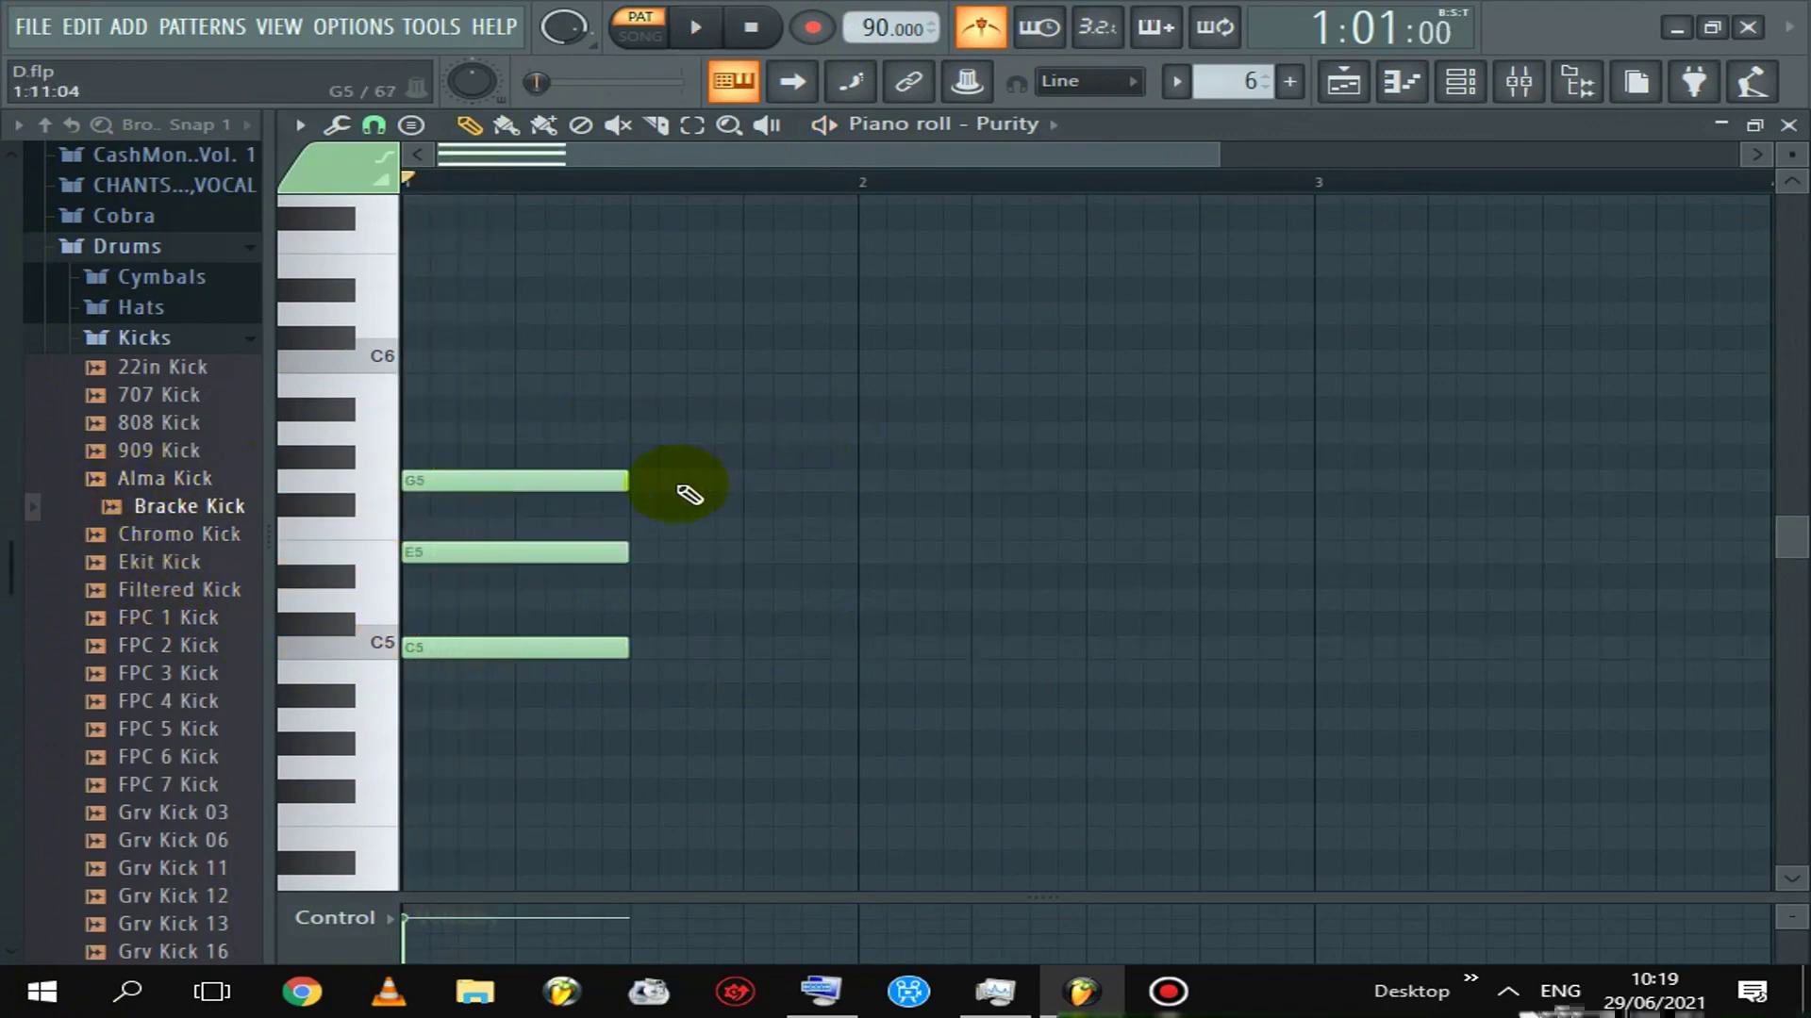
pyautogui.press('space')
pyautogui.press('space')
# Duplicate the first chord into three following half-bar chords: G4-B4-D5, F4-A4-C5 and G4-B4-D5, and play the progression
pyautogui.keyDown('ctrl'); pyautogui.moveTo(681, 445); pyautogui.dragTo(467, 735); pyautogui.keyUp('ctrl')
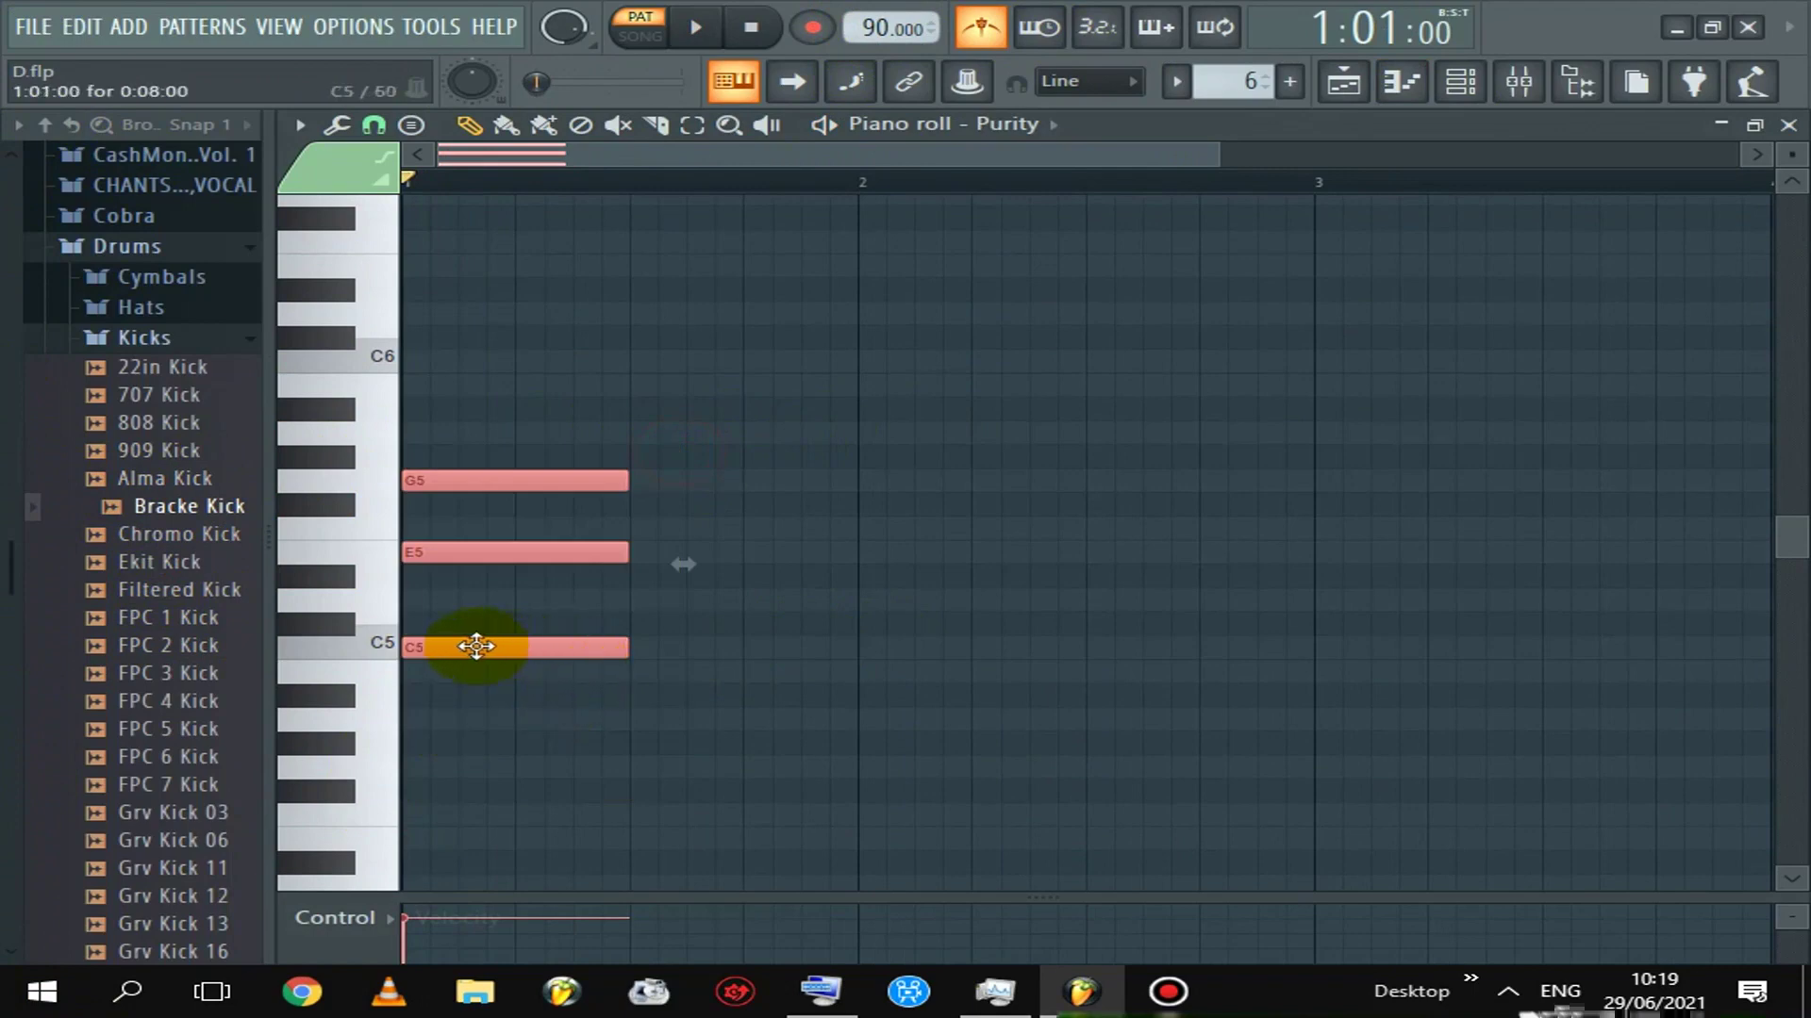
pyautogui.moveTo(422, 642)
pyautogui.keyDown('shift'); pyautogui.mouseDown()
pyautogui.moveTo(667, 634)
pyautogui.moveTo(647, 799)
pyautogui.moveTo(669, 755)
pyautogui.moveTo(913, 796)
pyautogui.moveTo(889, 836)
pyautogui.moveTo(886, 769)
pyautogui.moveTo(869, 766)
pyautogui.moveTo(1168, 711)
pyautogui.moveTo(1118, 744)
pyautogui.mouseUp(); pyautogui.keyUp('shift')
pyautogui.press('space')
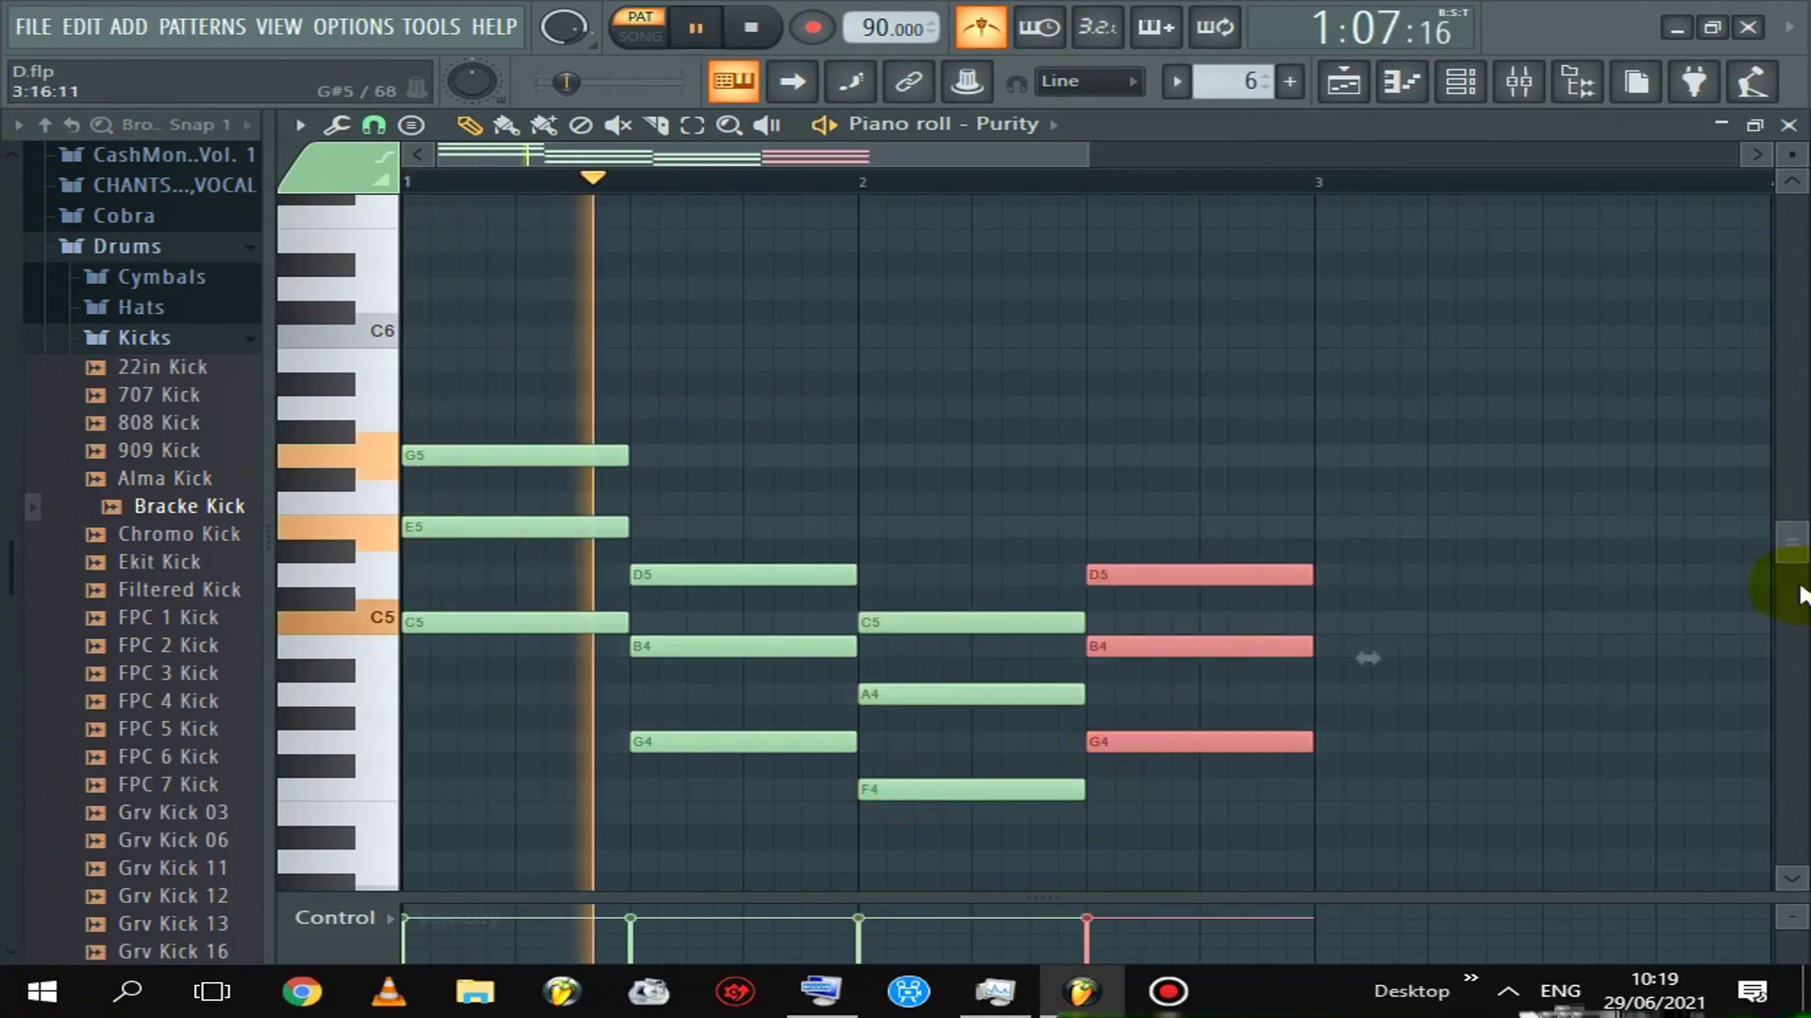
# Add eight-step bass notes C4, G3, F3 and G3 under the four Purity chords, audition them and return to the channel rack
pyautogui.moveTo(1794, 556); pyautogui.dragTo(1790, 606)
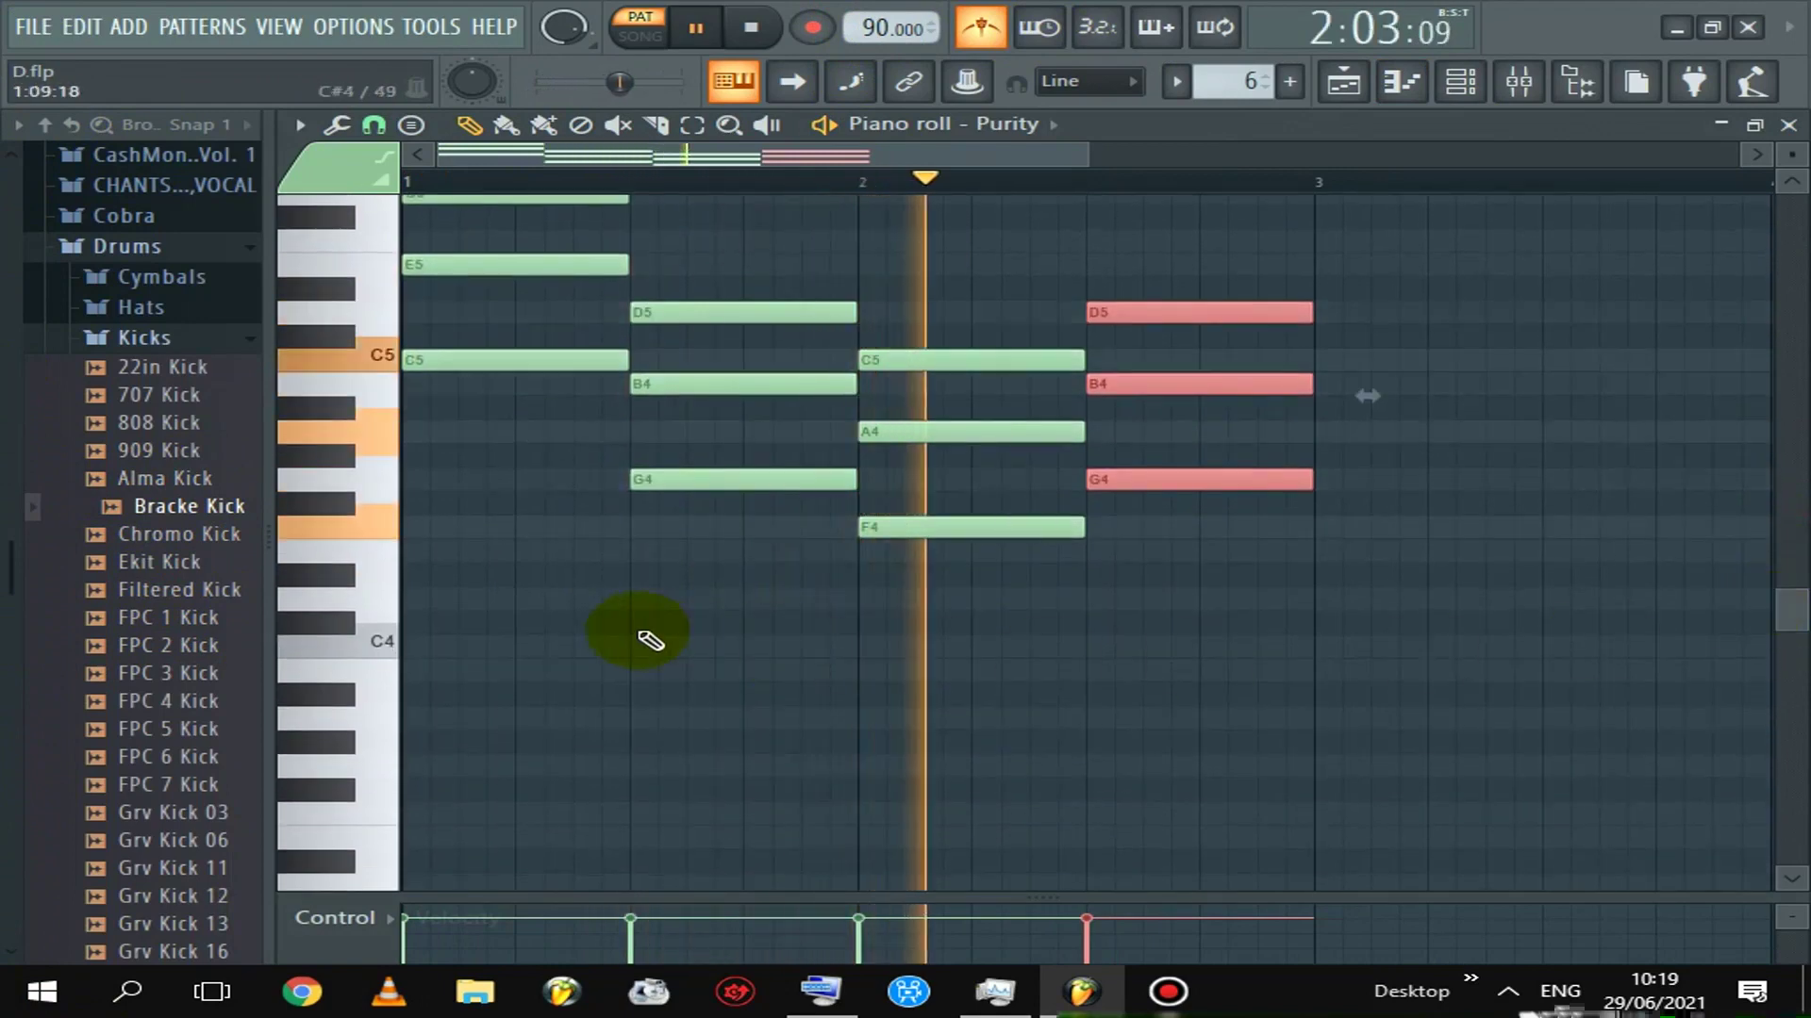
pyautogui.press('space')
pyautogui.press('space')
pyautogui.press('space')
pyautogui.click(443, 647)
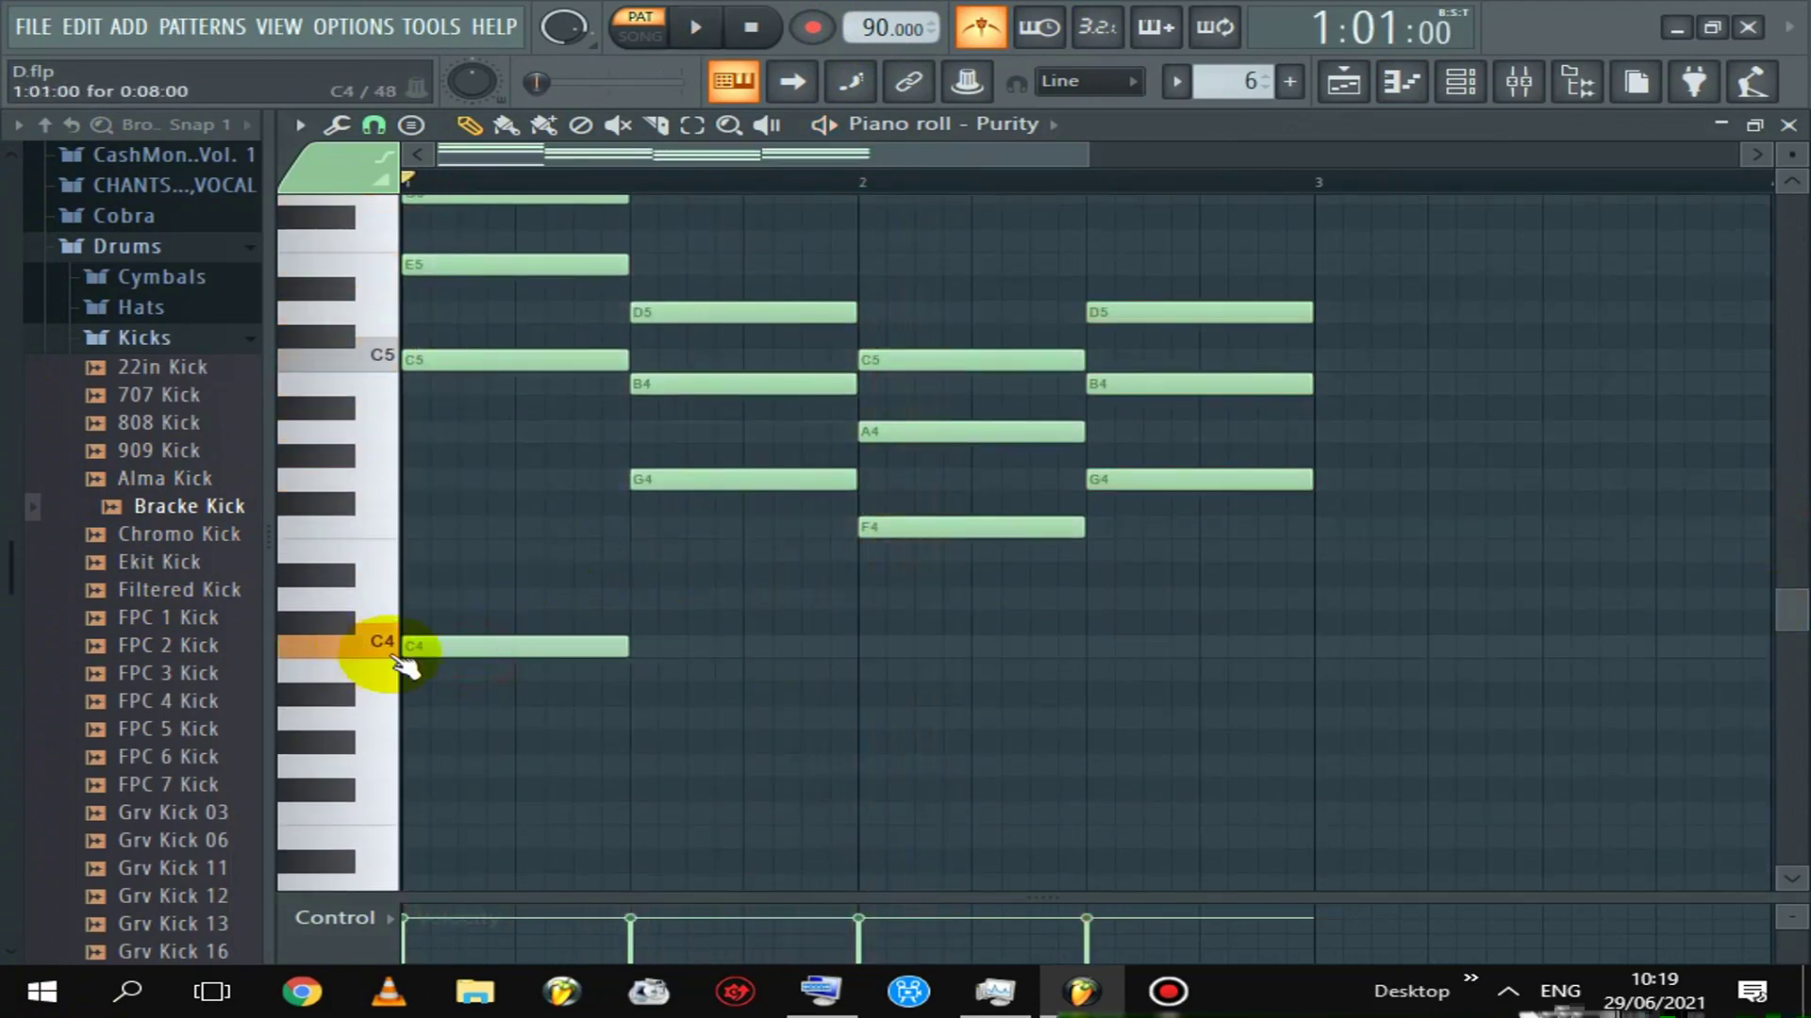
pyautogui.click(634, 766)
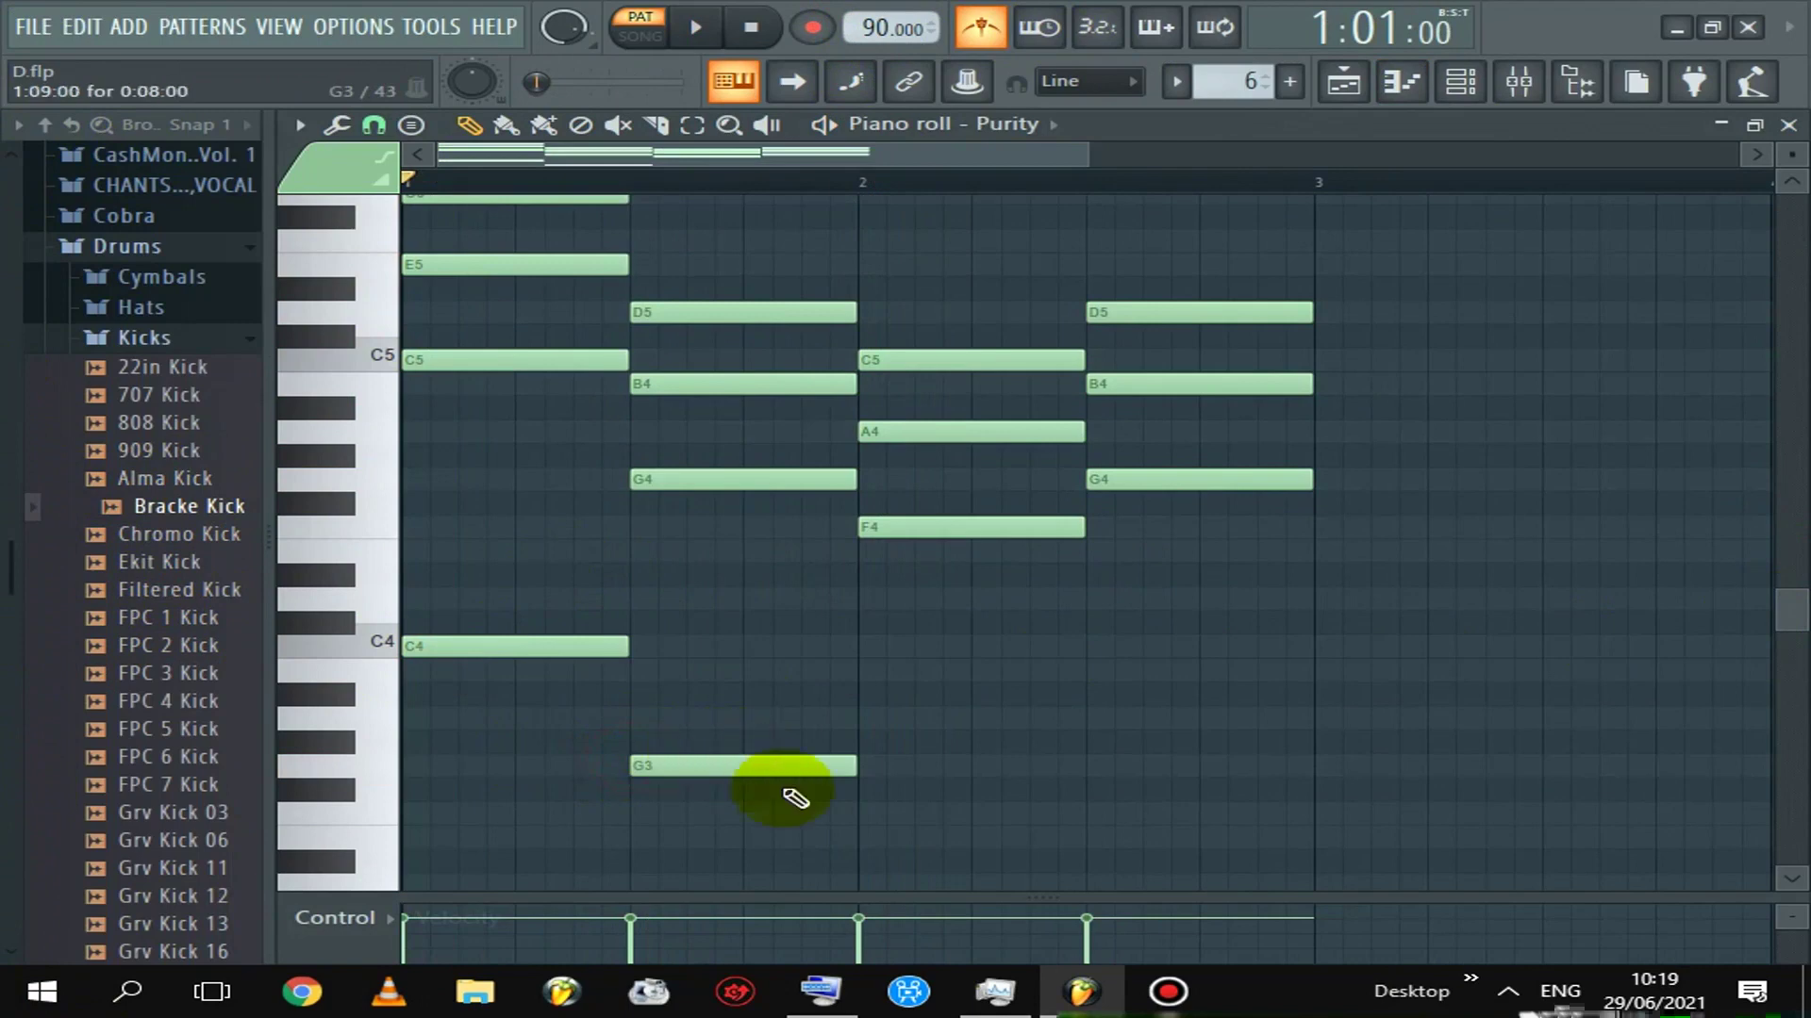
pyautogui.click(872, 815)
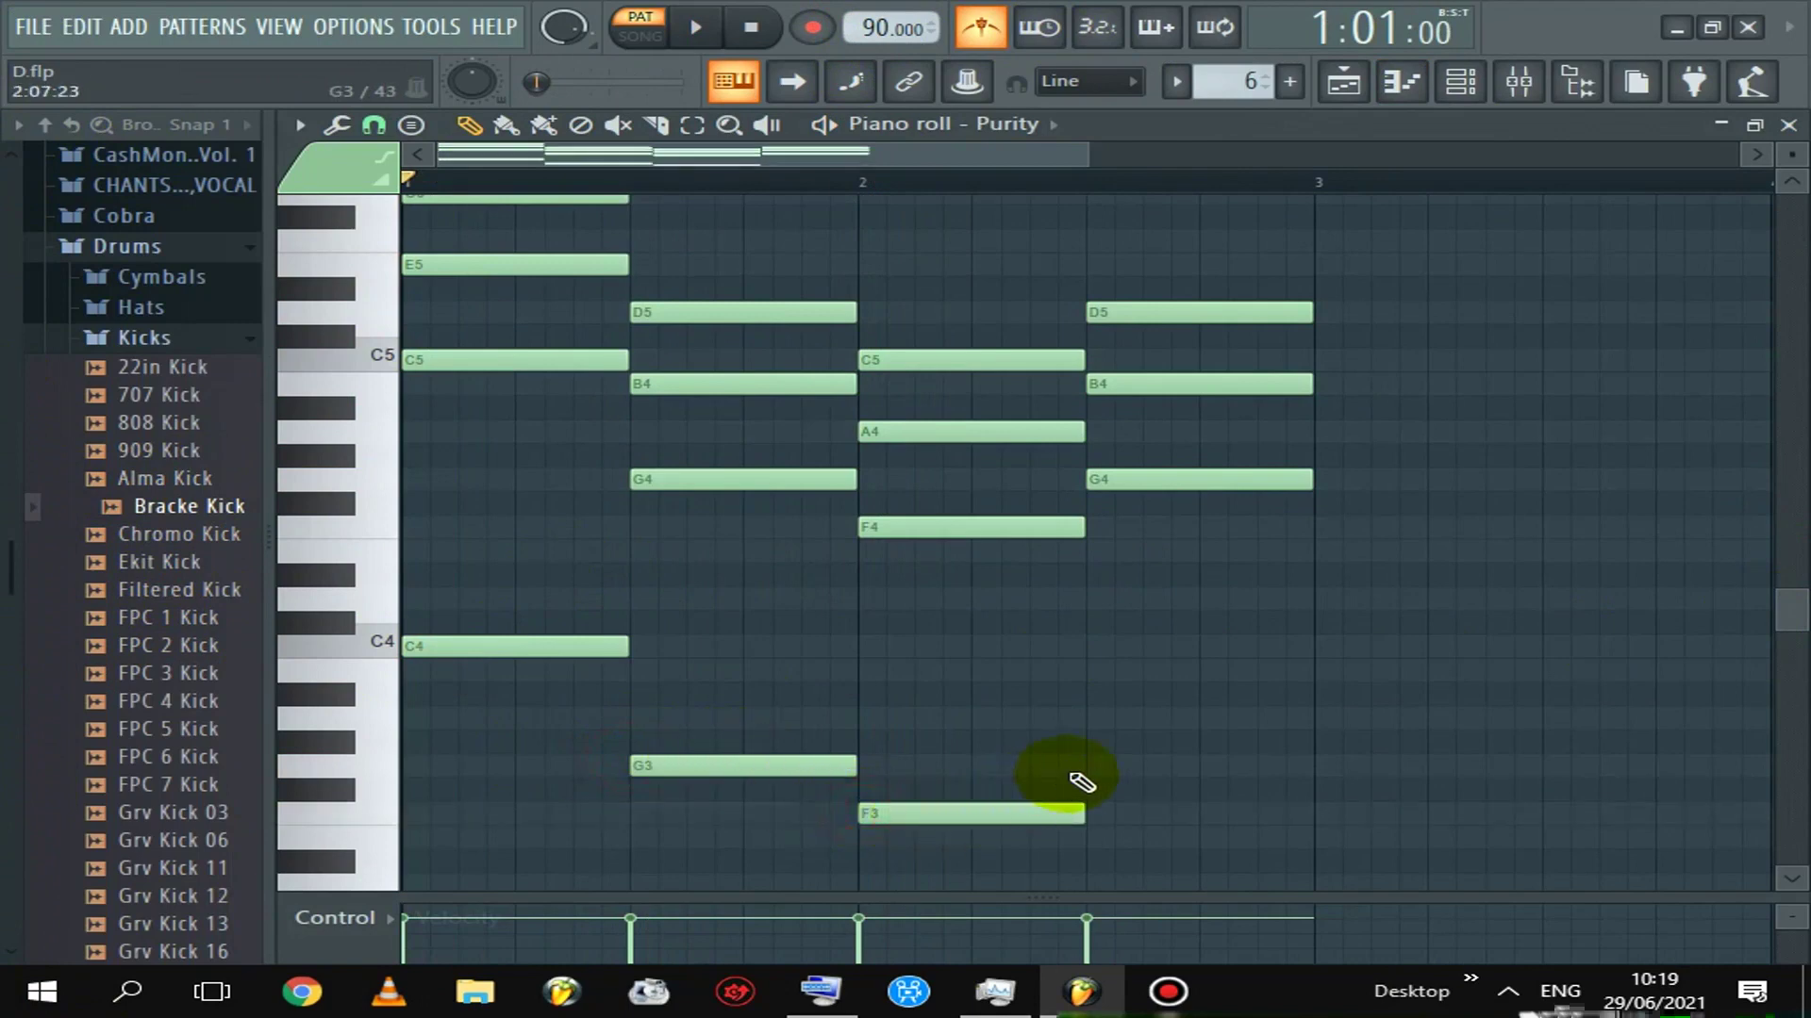
pyautogui.click(1091, 766)
pyautogui.press('space')
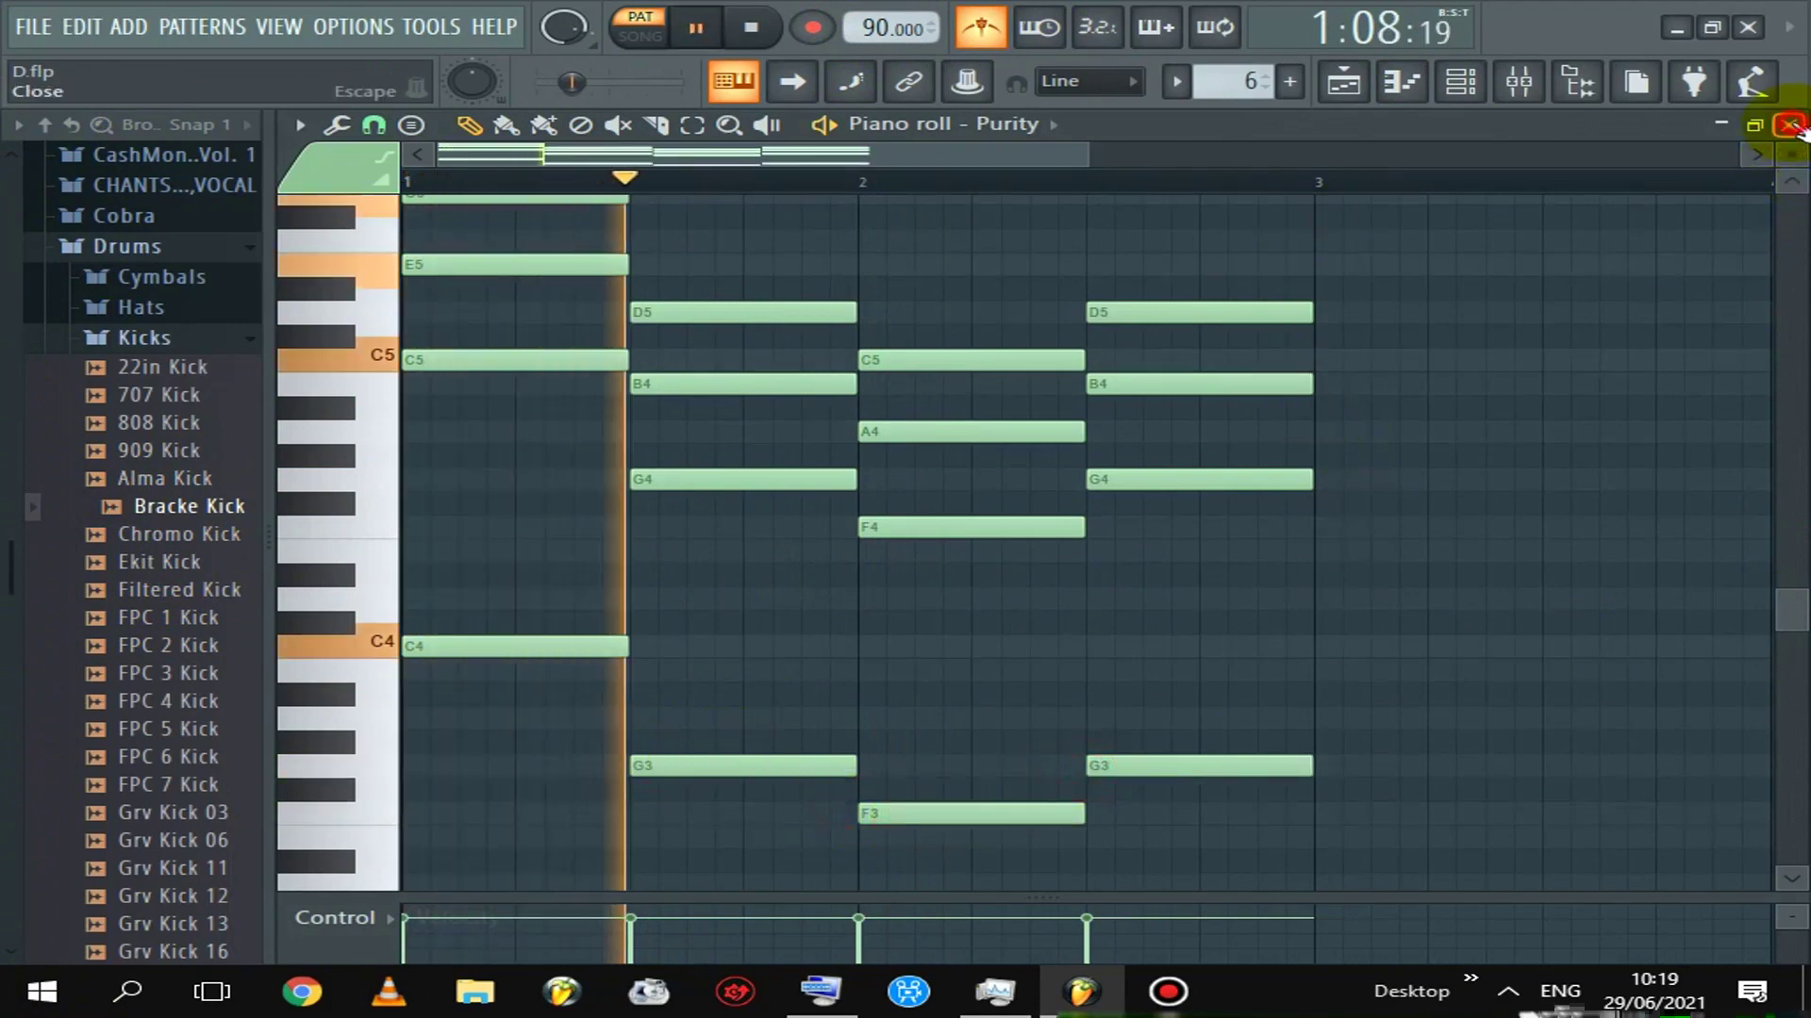
pyautogui.press('F5')
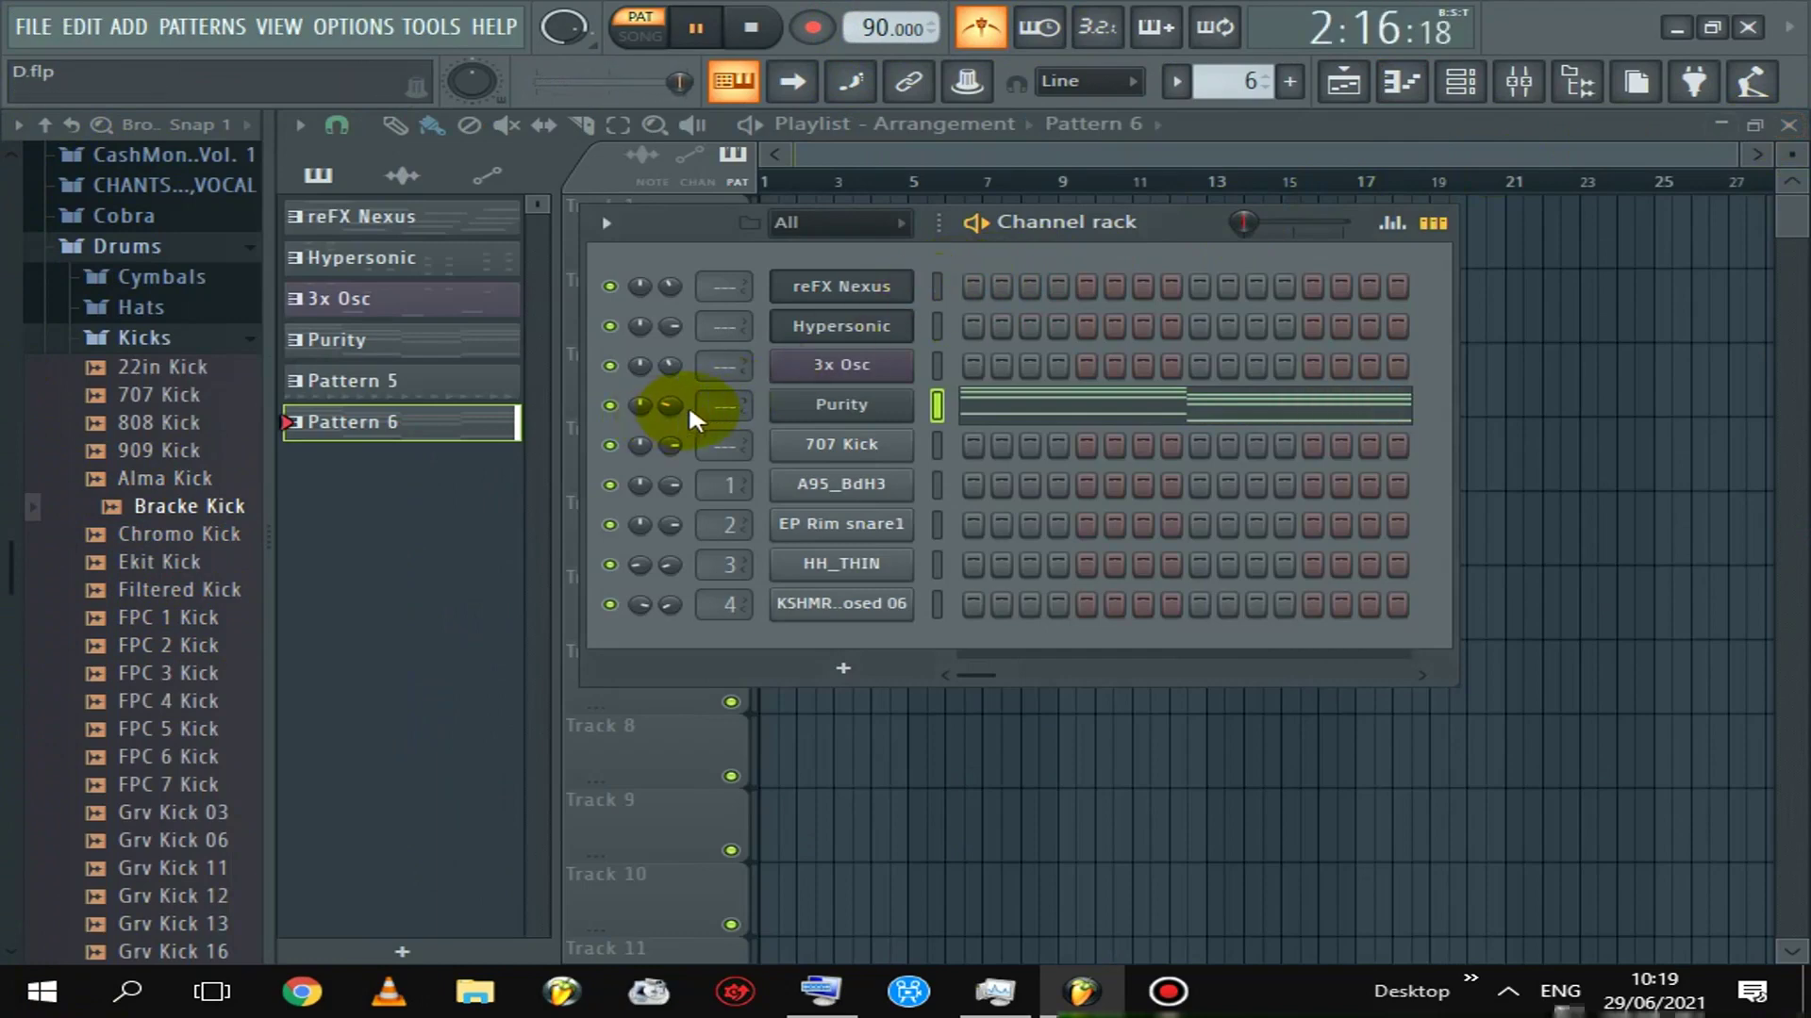
pyautogui.press('space')
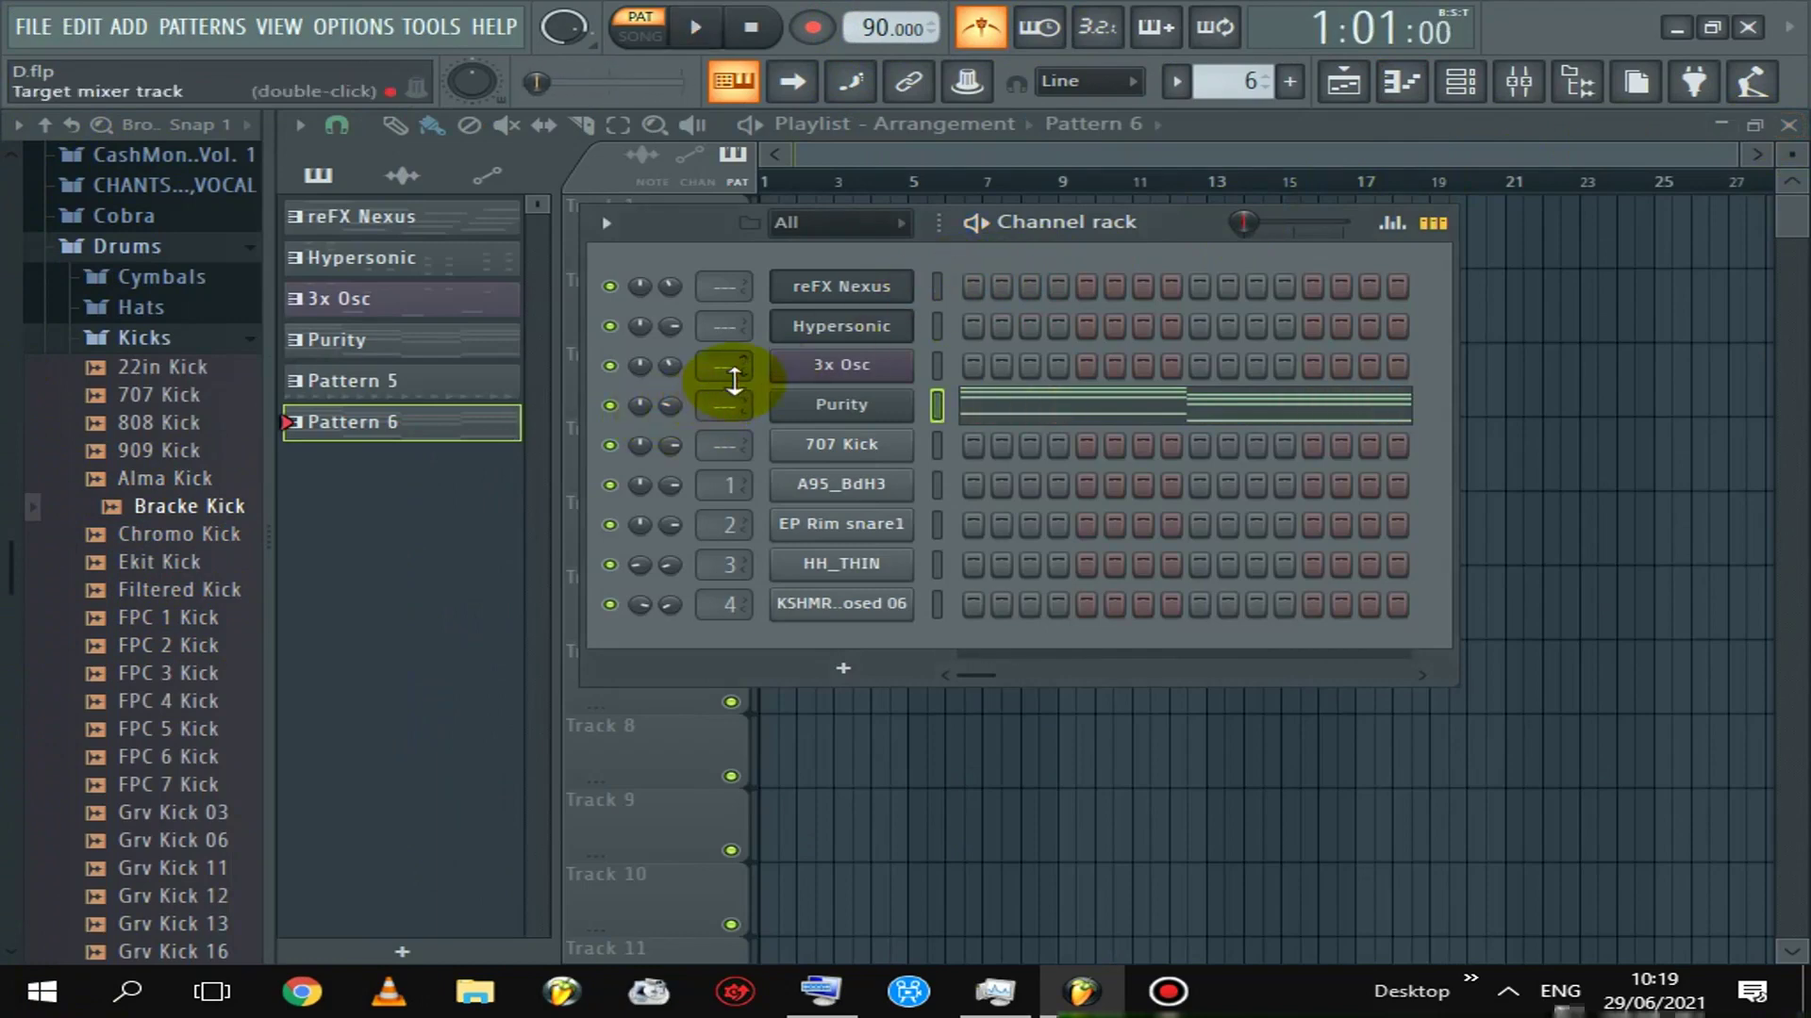
# Open the Hypersonic piano roll and stack one-step C5, E5 and G5 notes at step 4 of bar 1
pyautogui.rightClick(907, 316)
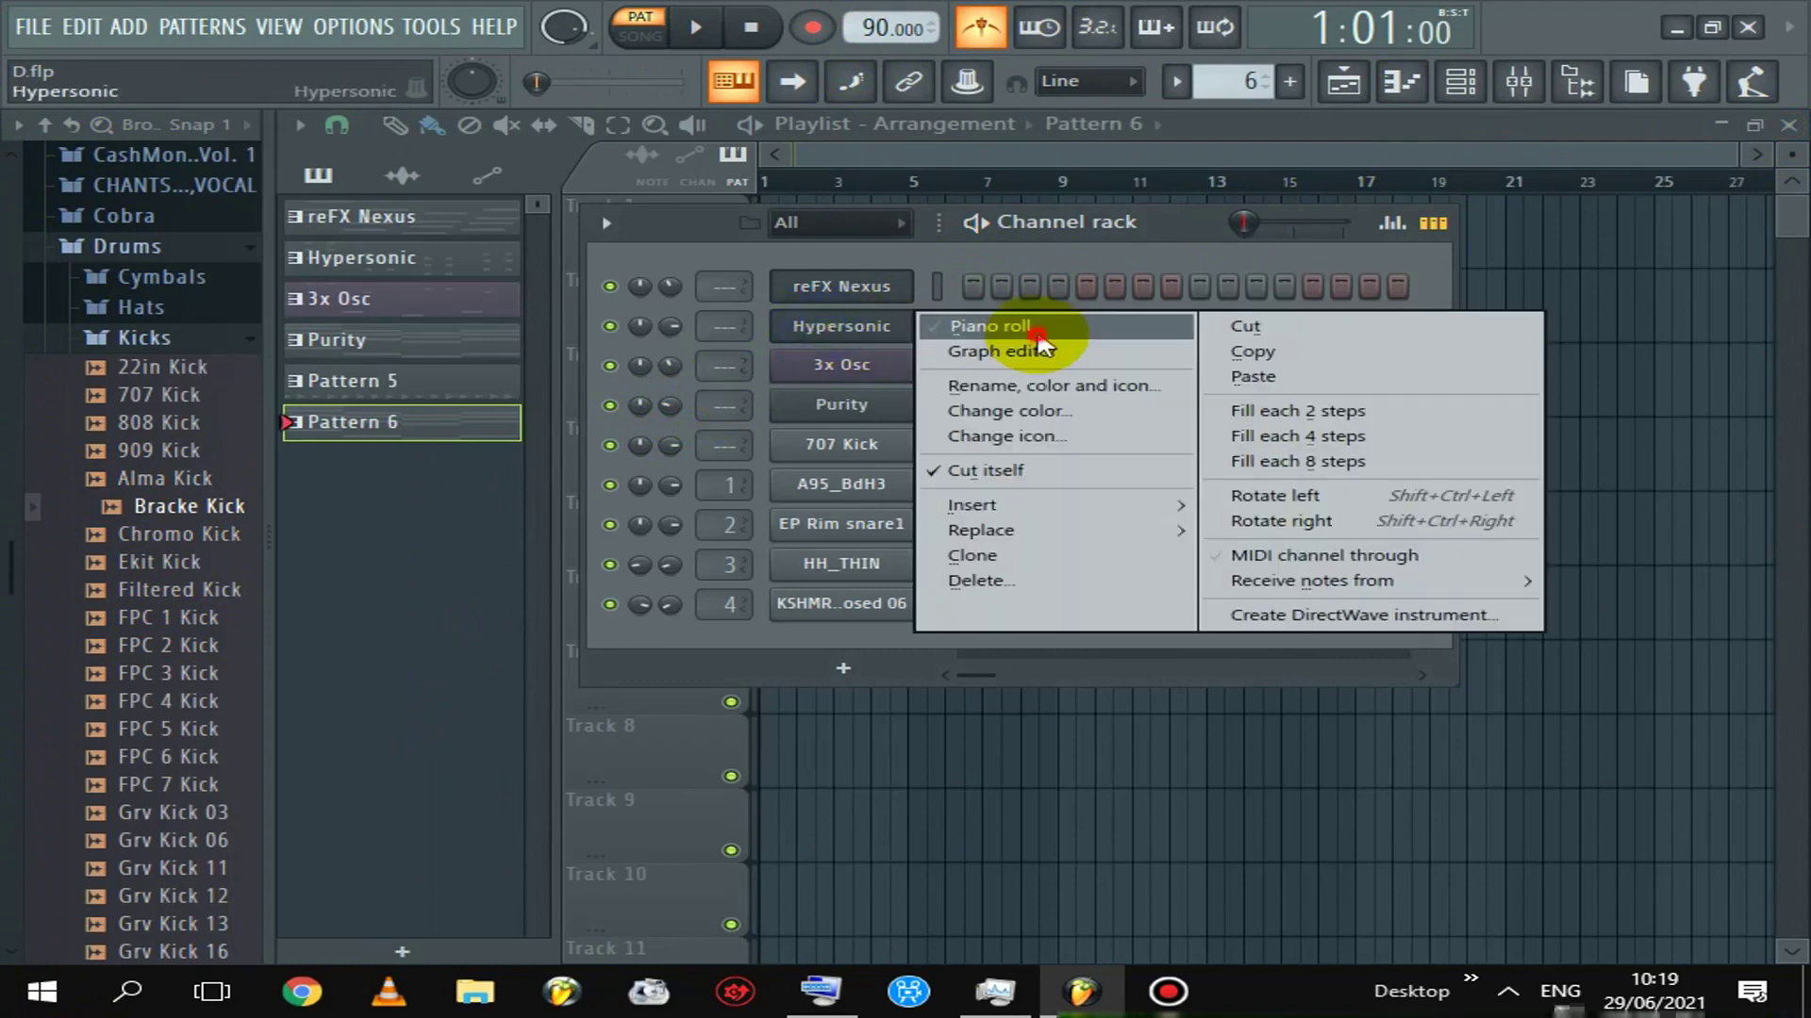
pyautogui.click(981, 322)
pyautogui.press('space')
pyautogui.press('space')
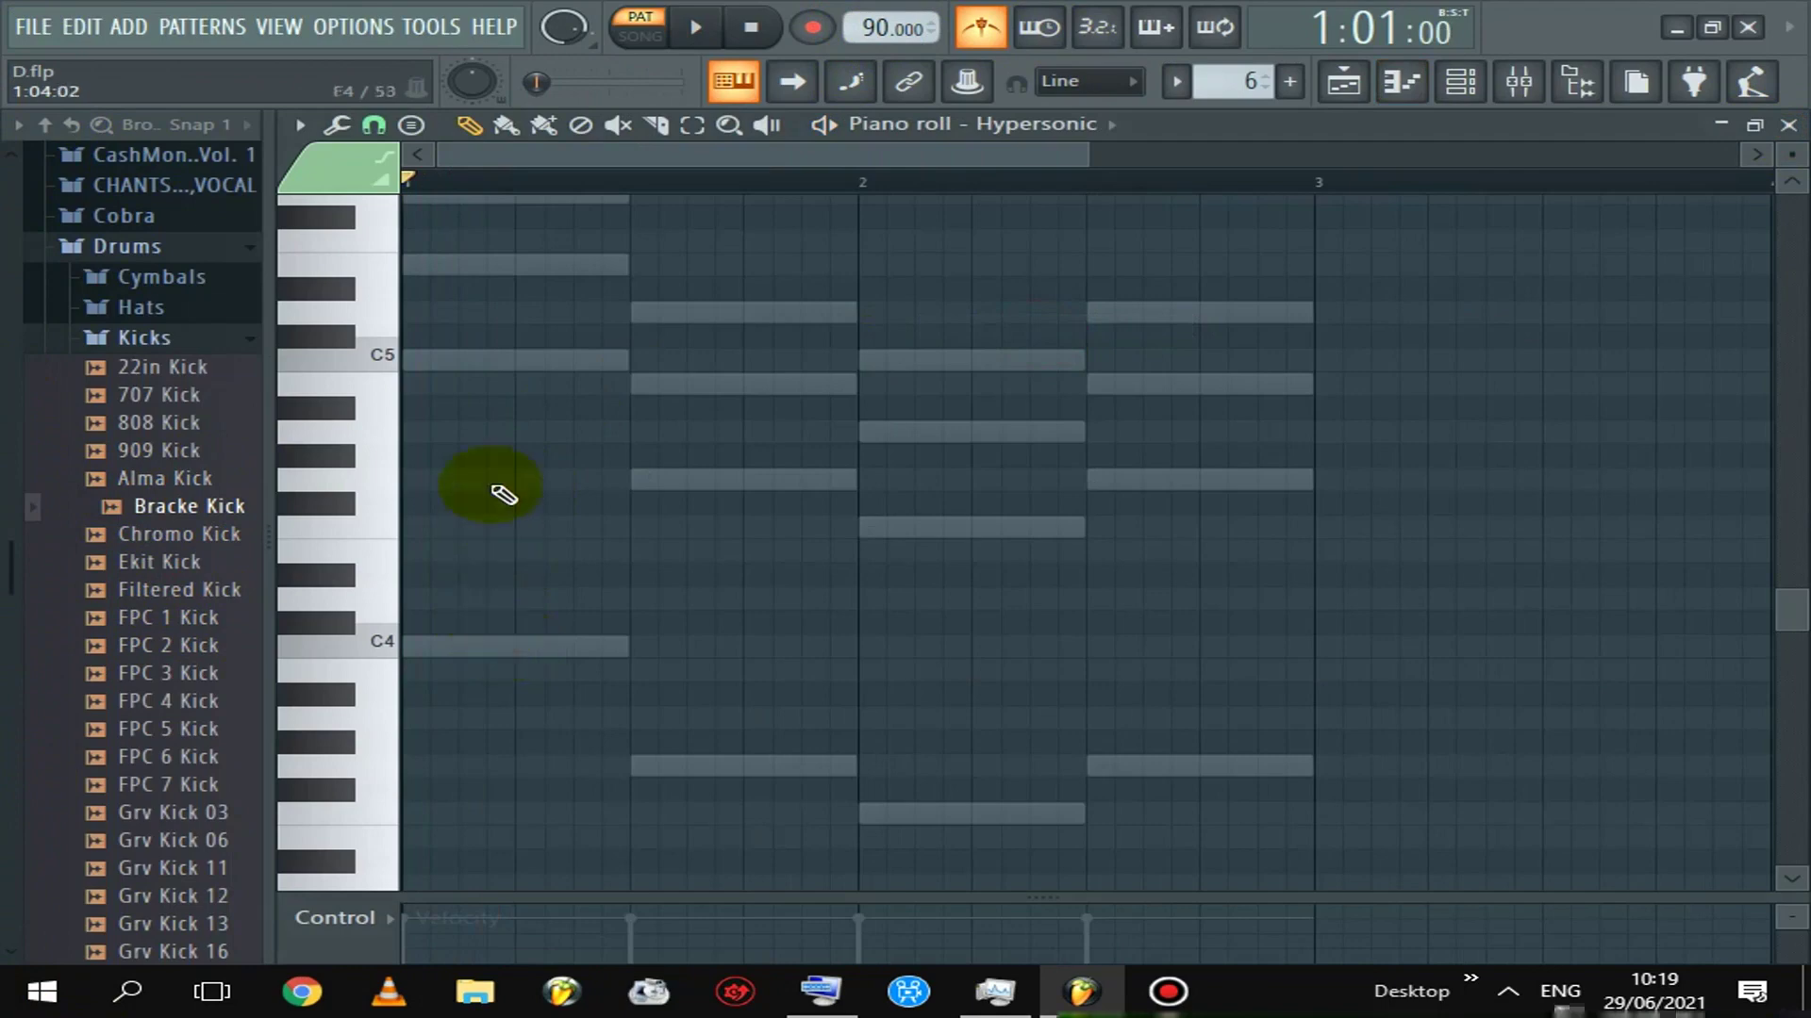
pyautogui.click(498, 366)
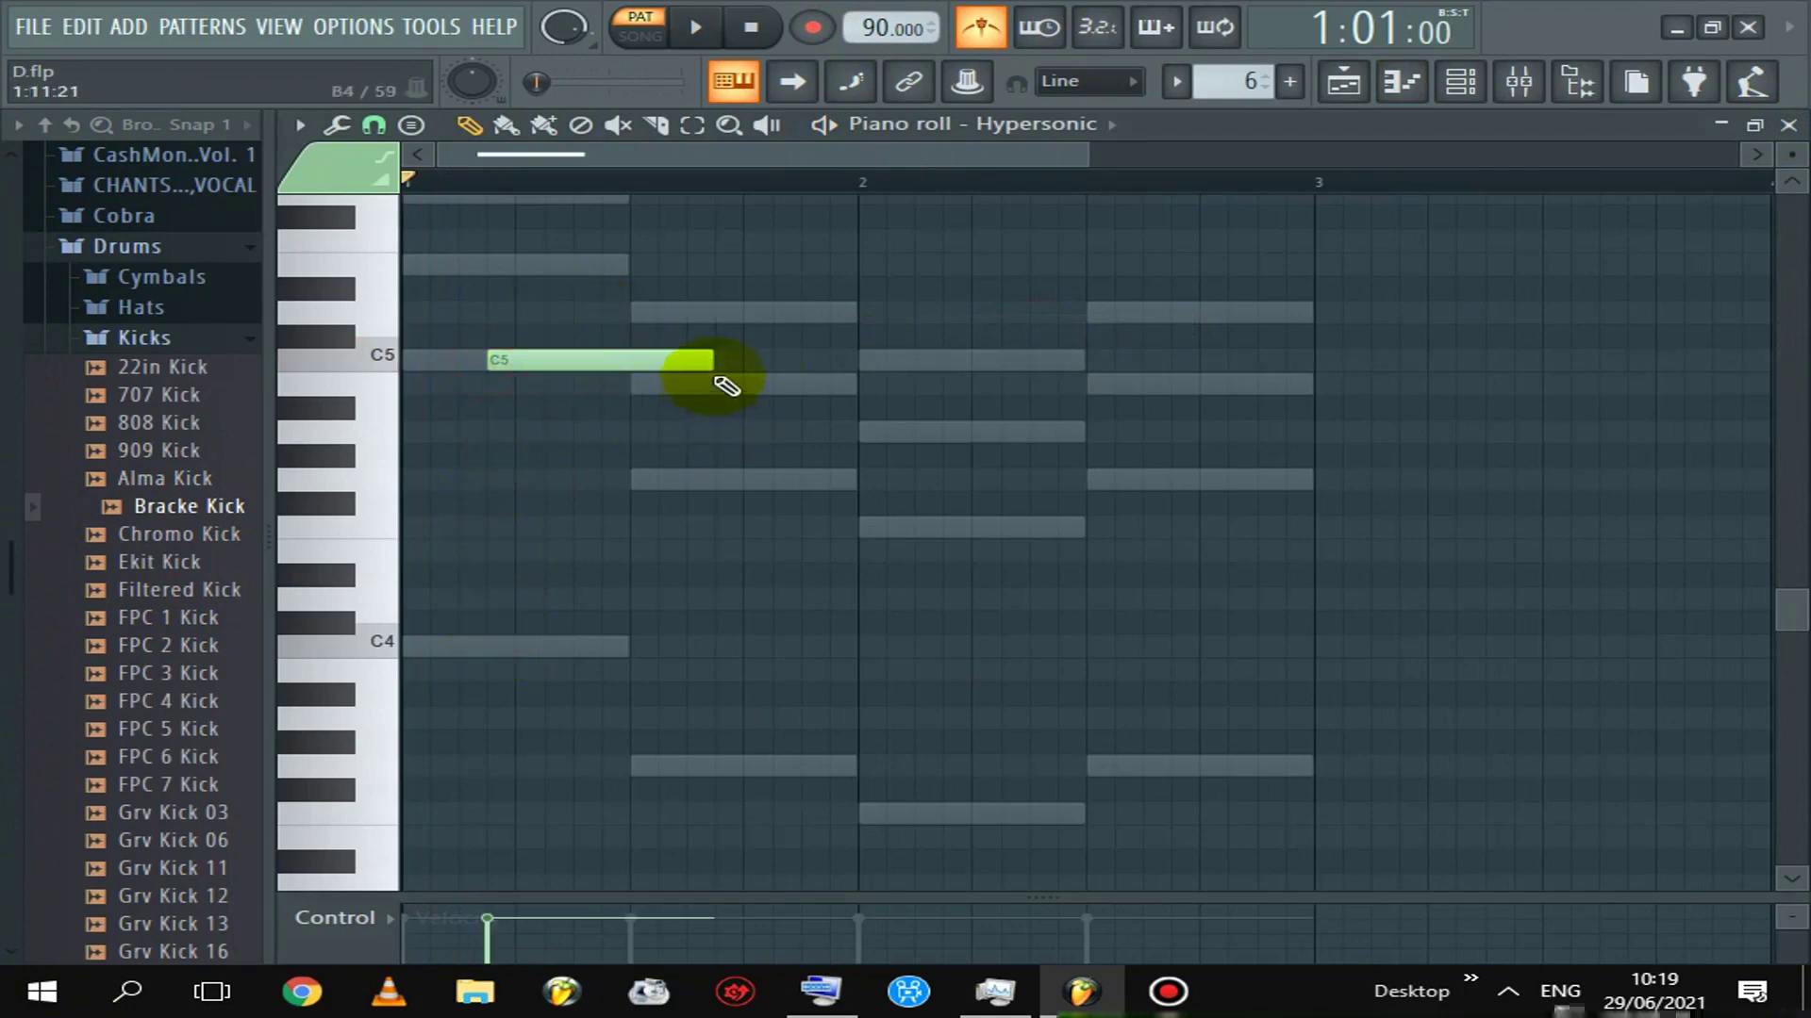
pyautogui.moveTo(714, 360); pyautogui.dragTo(403, 356)
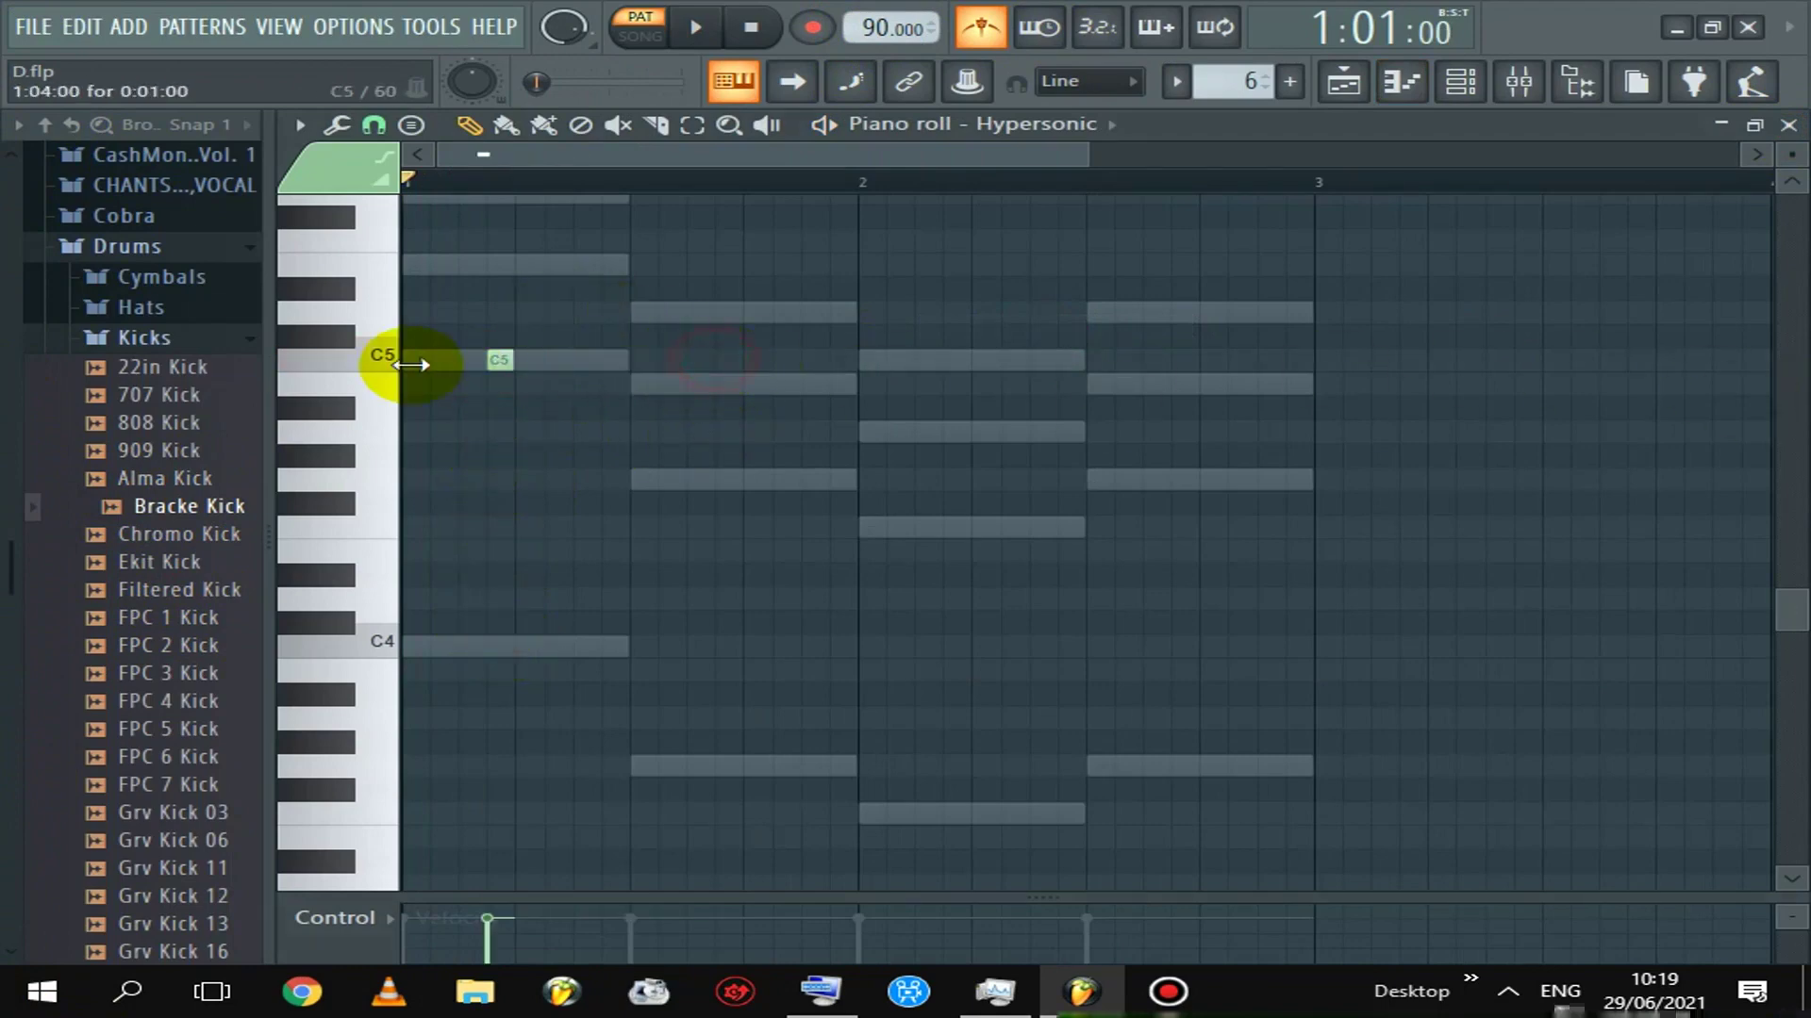
pyautogui.doubleClick(500, 265)
pyautogui.click(1094, 646)
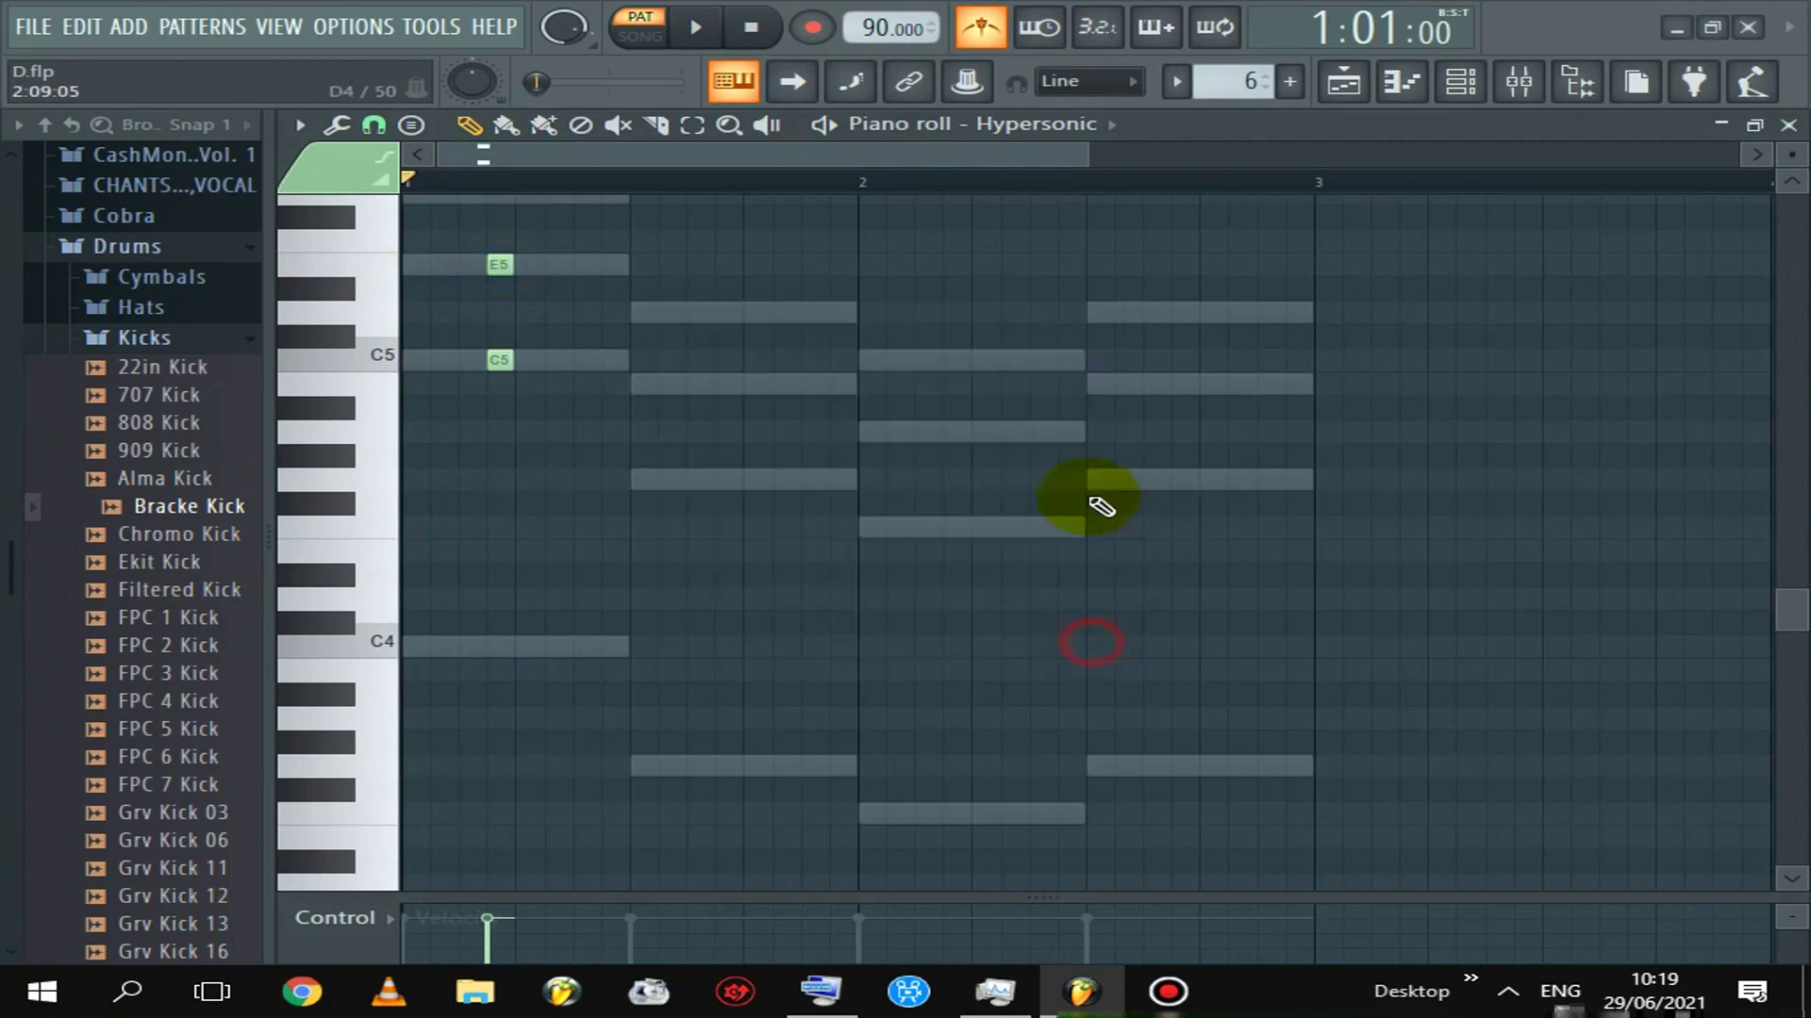
pyautogui.moveTo(1801, 596); pyautogui.dragTo(1802, 563)
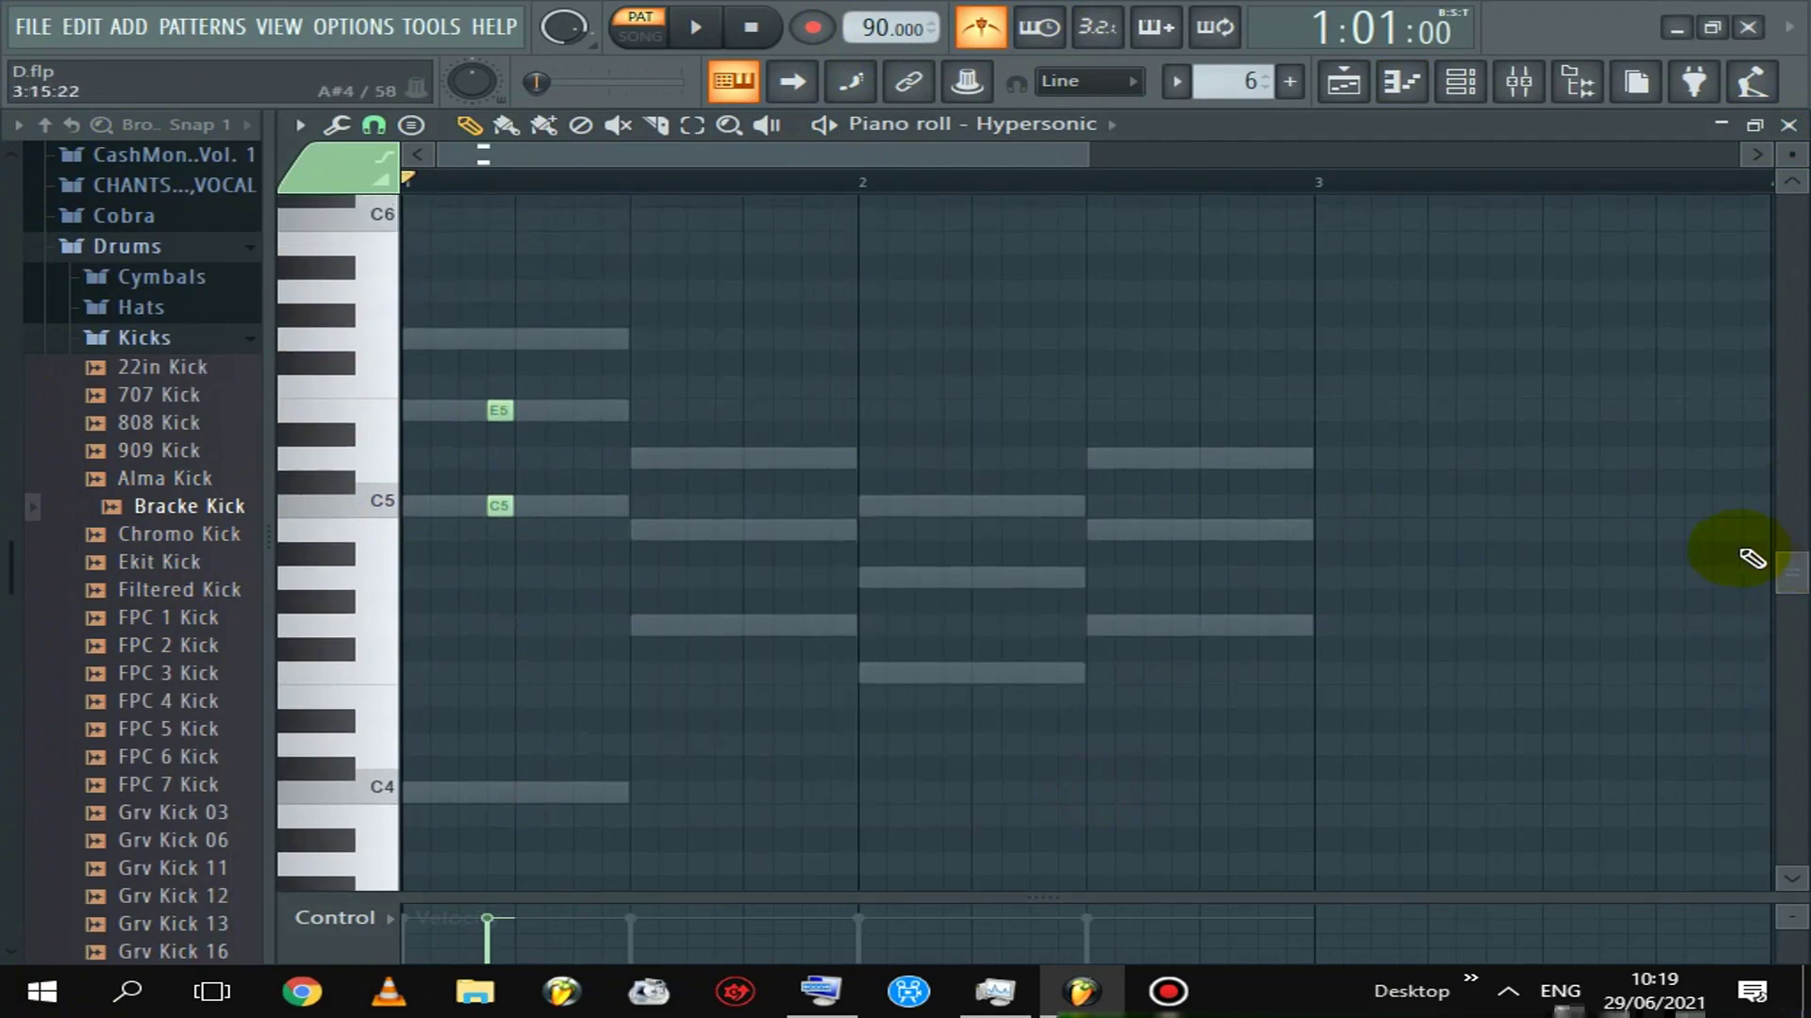
pyautogui.press('space')
pyautogui.press('space')
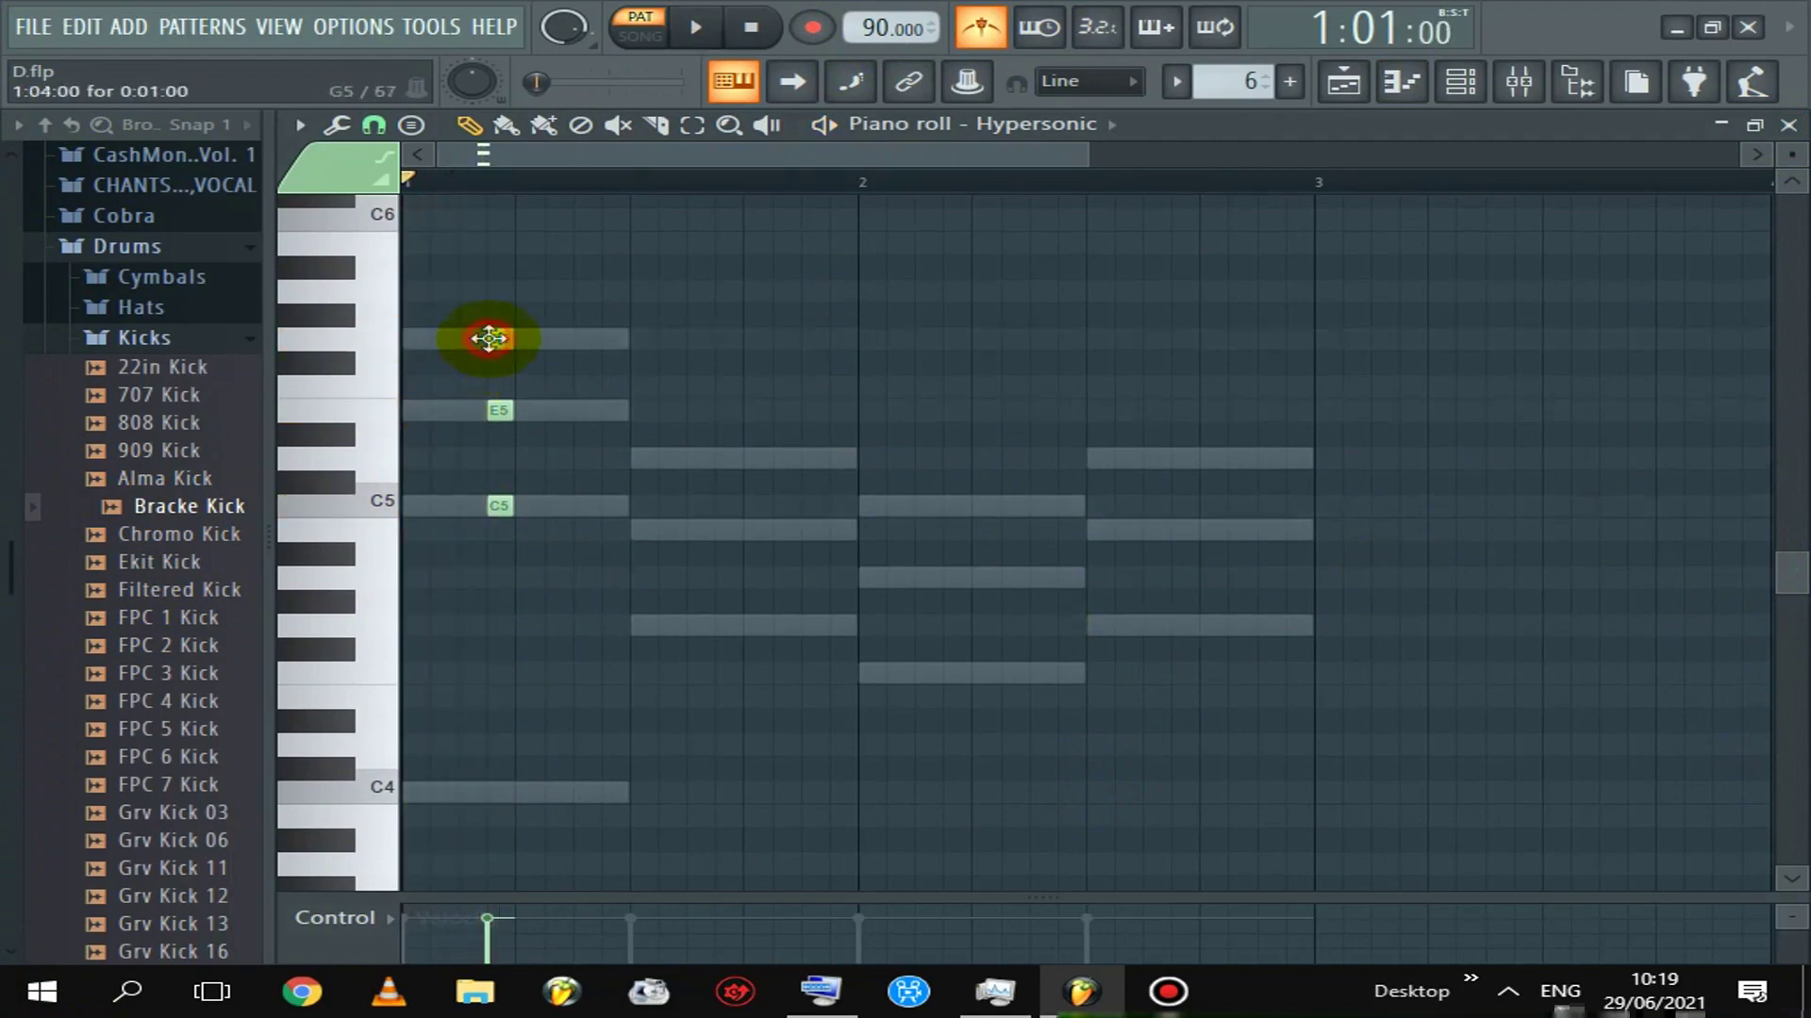
# Add a second one-step C5-E5-G5 chord at step 7 of bar 1 and play it back
pyautogui.press('space')
pyautogui.press('space')
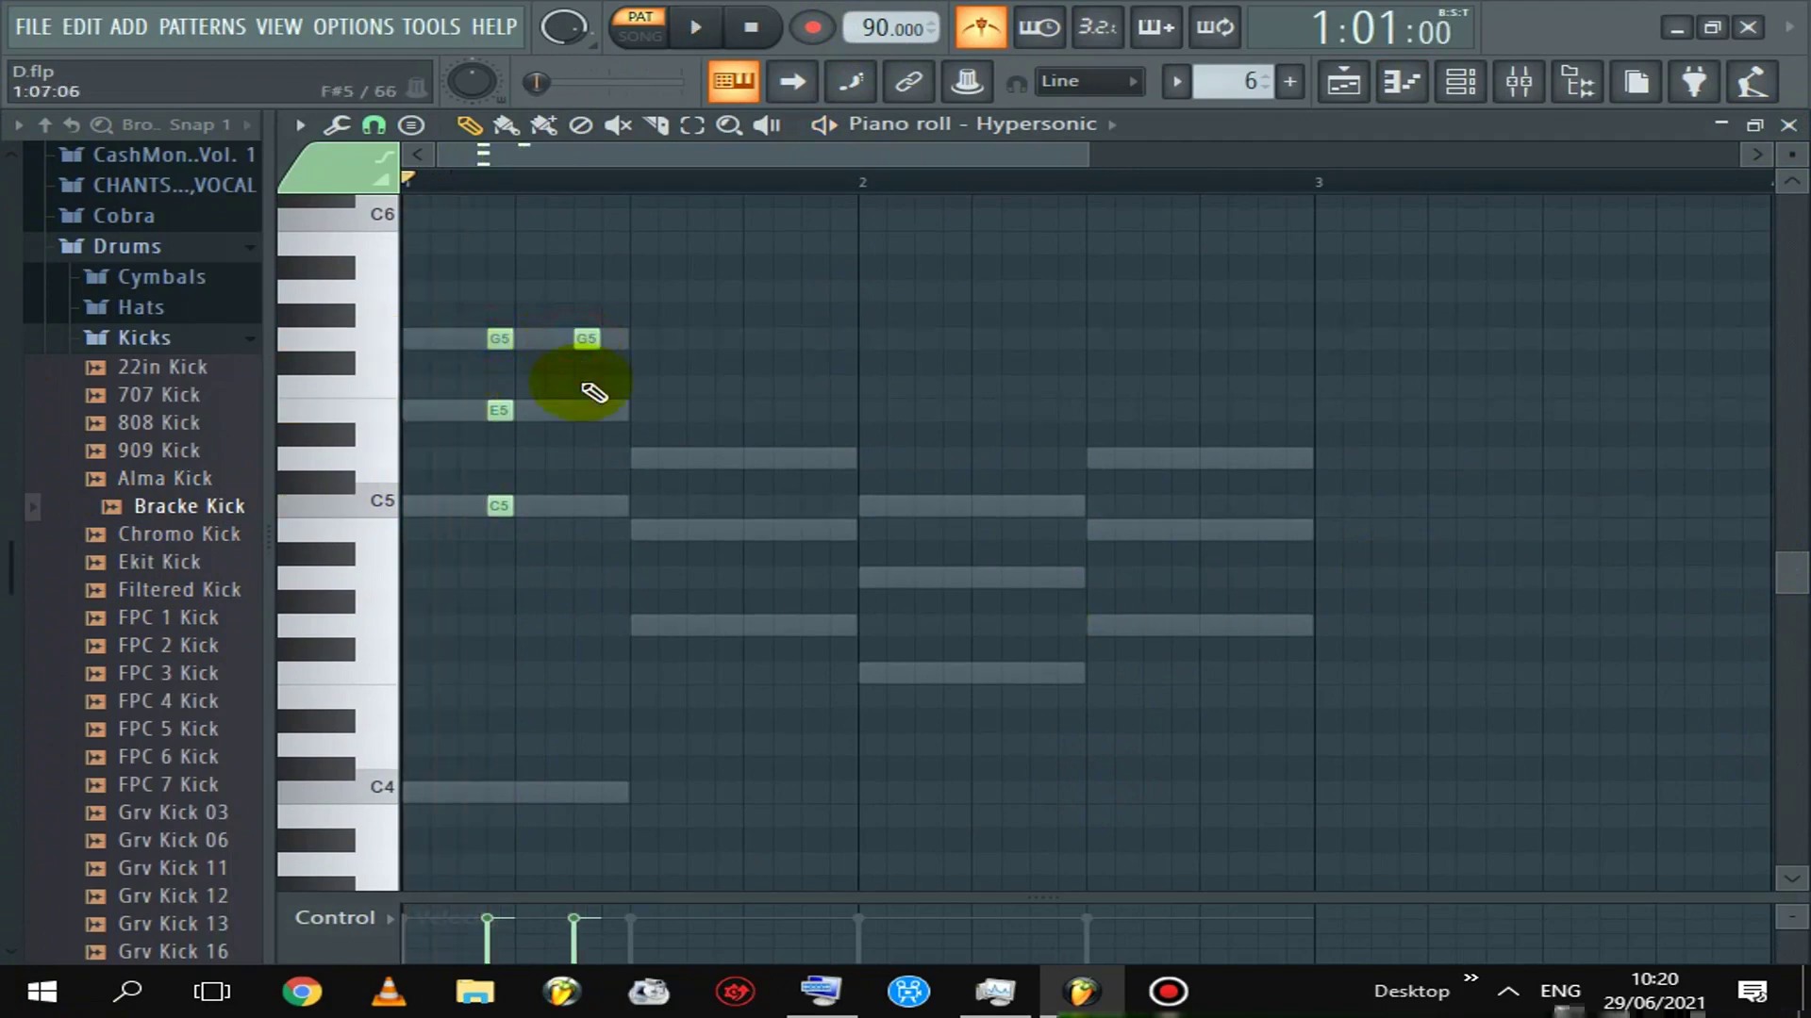
pyautogui.press('space')
pyautogui.press('space')
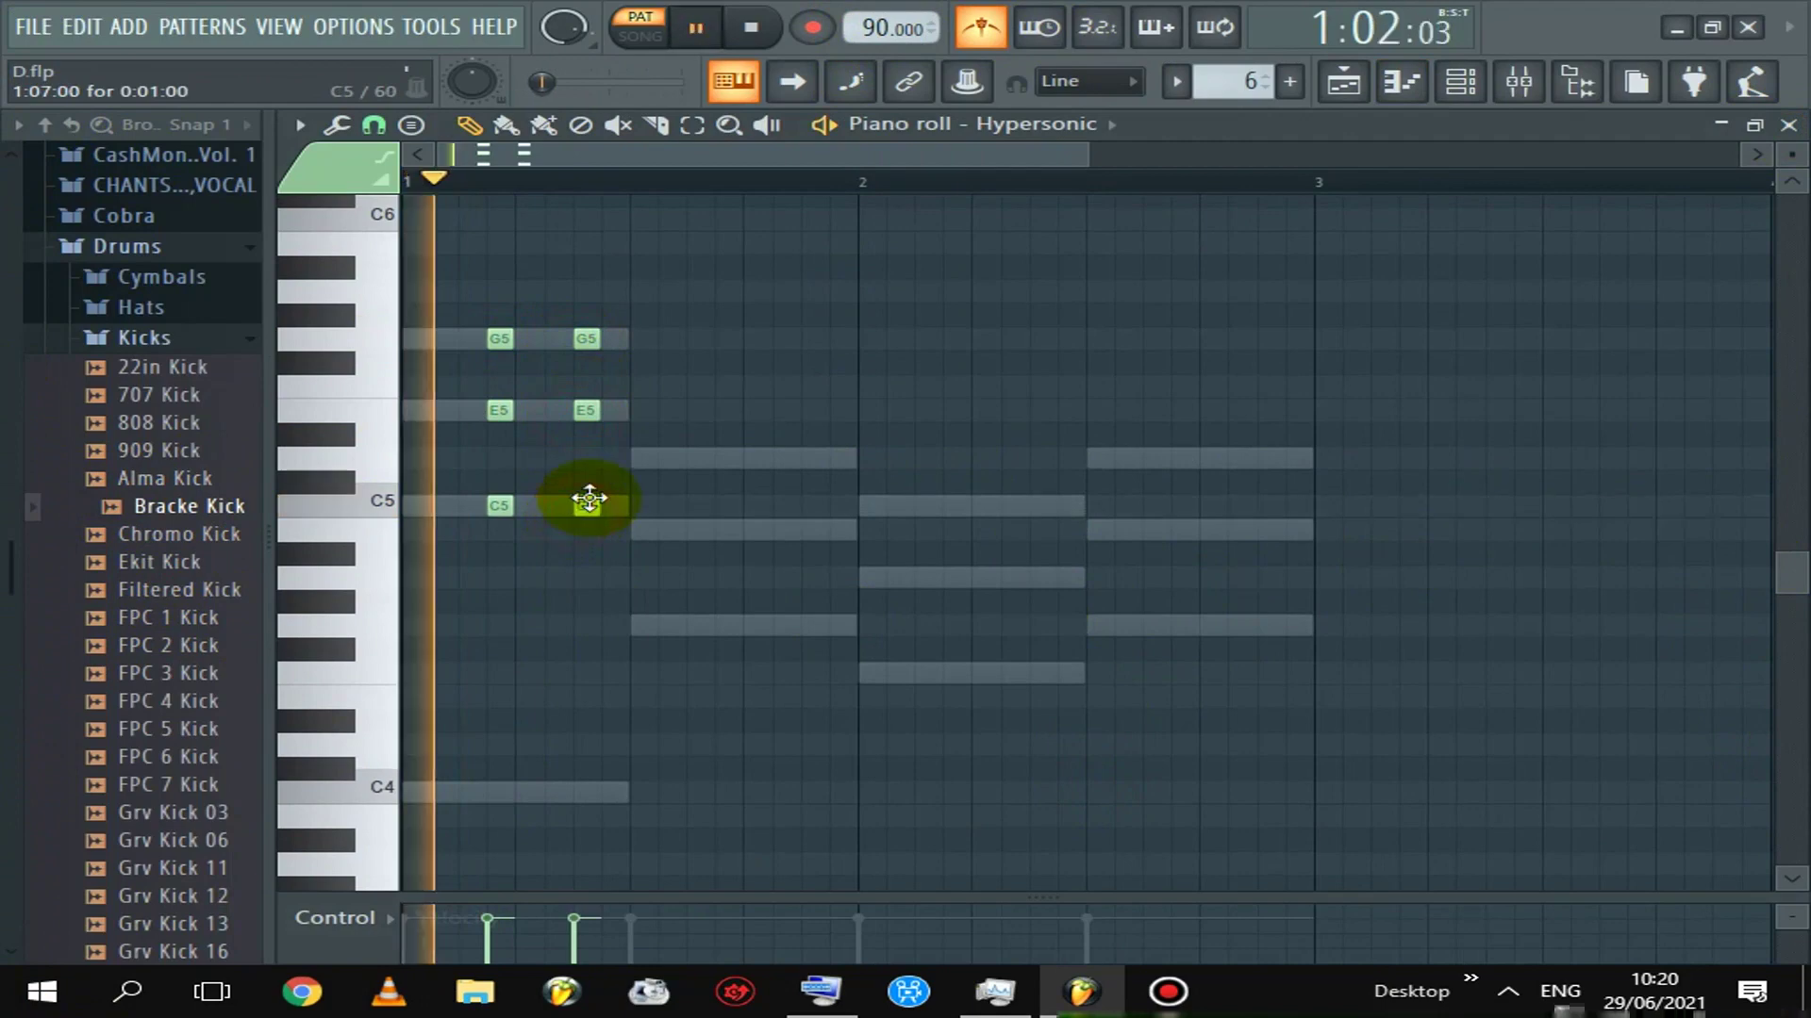
# Duplicate the two short chords over the remaining ghost chords as G4-B4-D5, F4-A4-C5 and G4-B4-D5, audition them and close the piano roll
pyautogui.hotkey('ctrl', 'a')
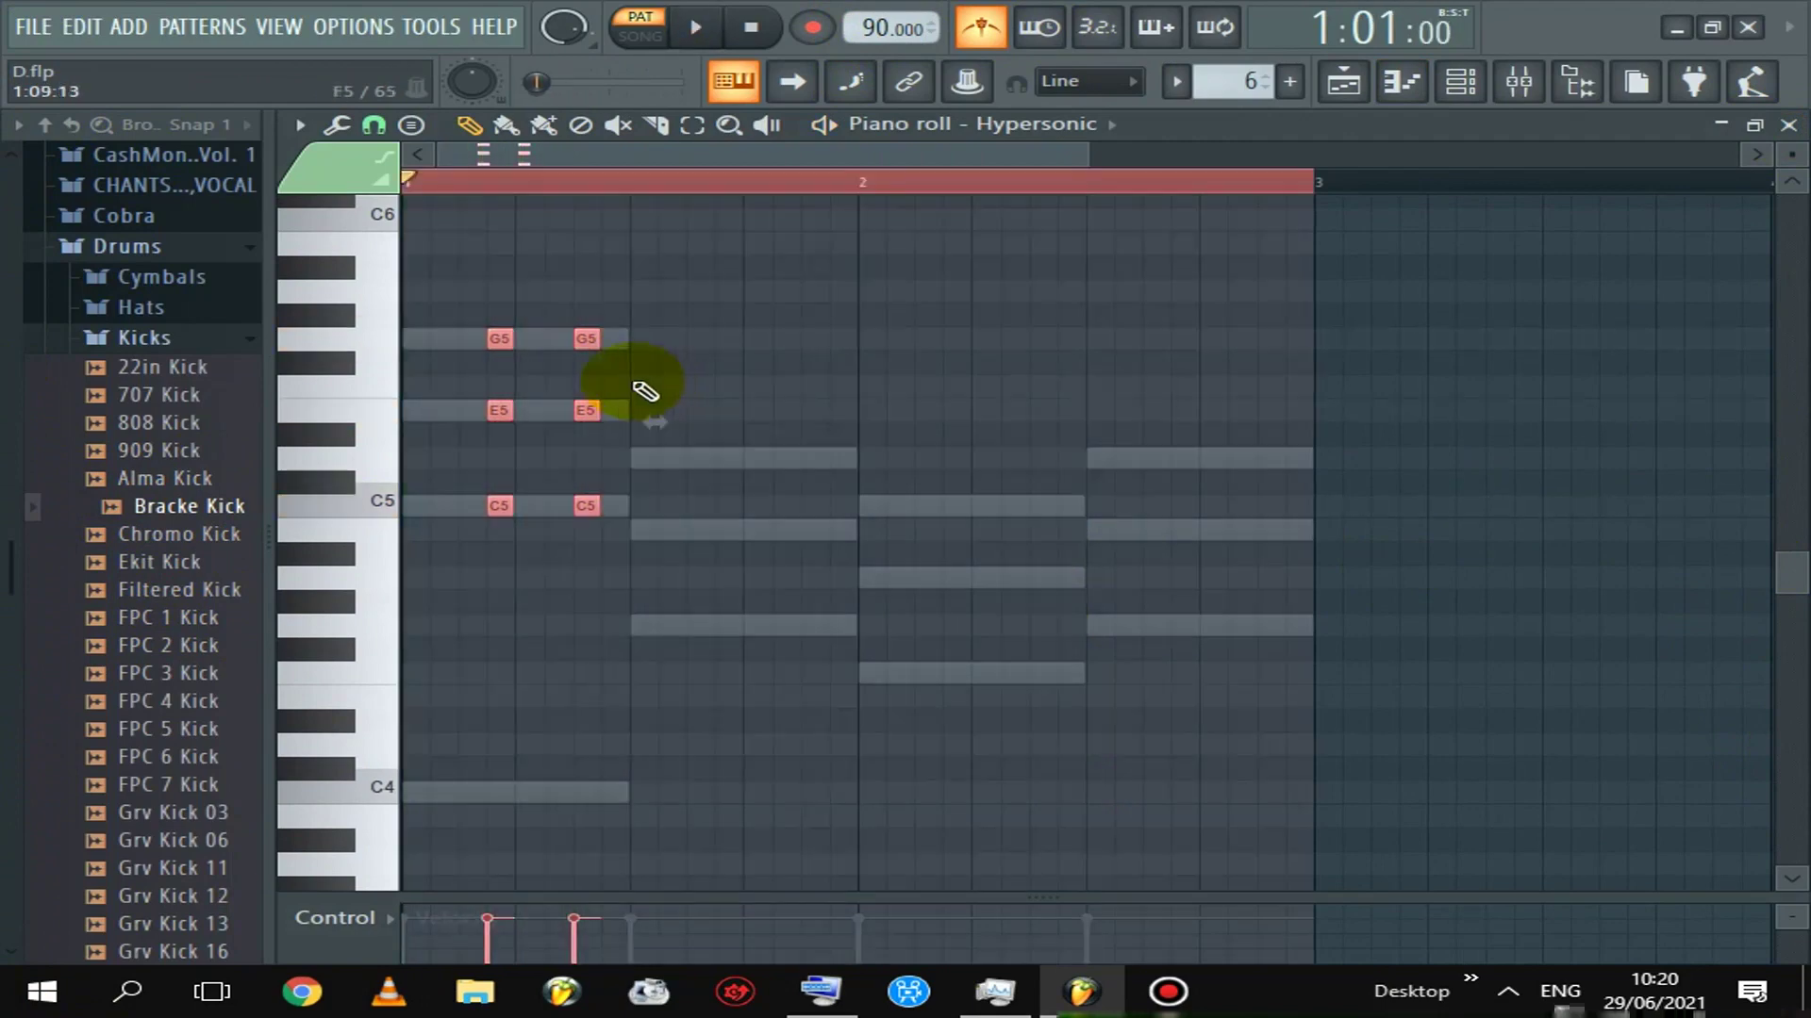
pyautogui.moveTo(497, 505); pyautogui.dragTo(1180, 615)
pyautogui.press('space')
pyautogui.press('space')
pyautogui.press('space')
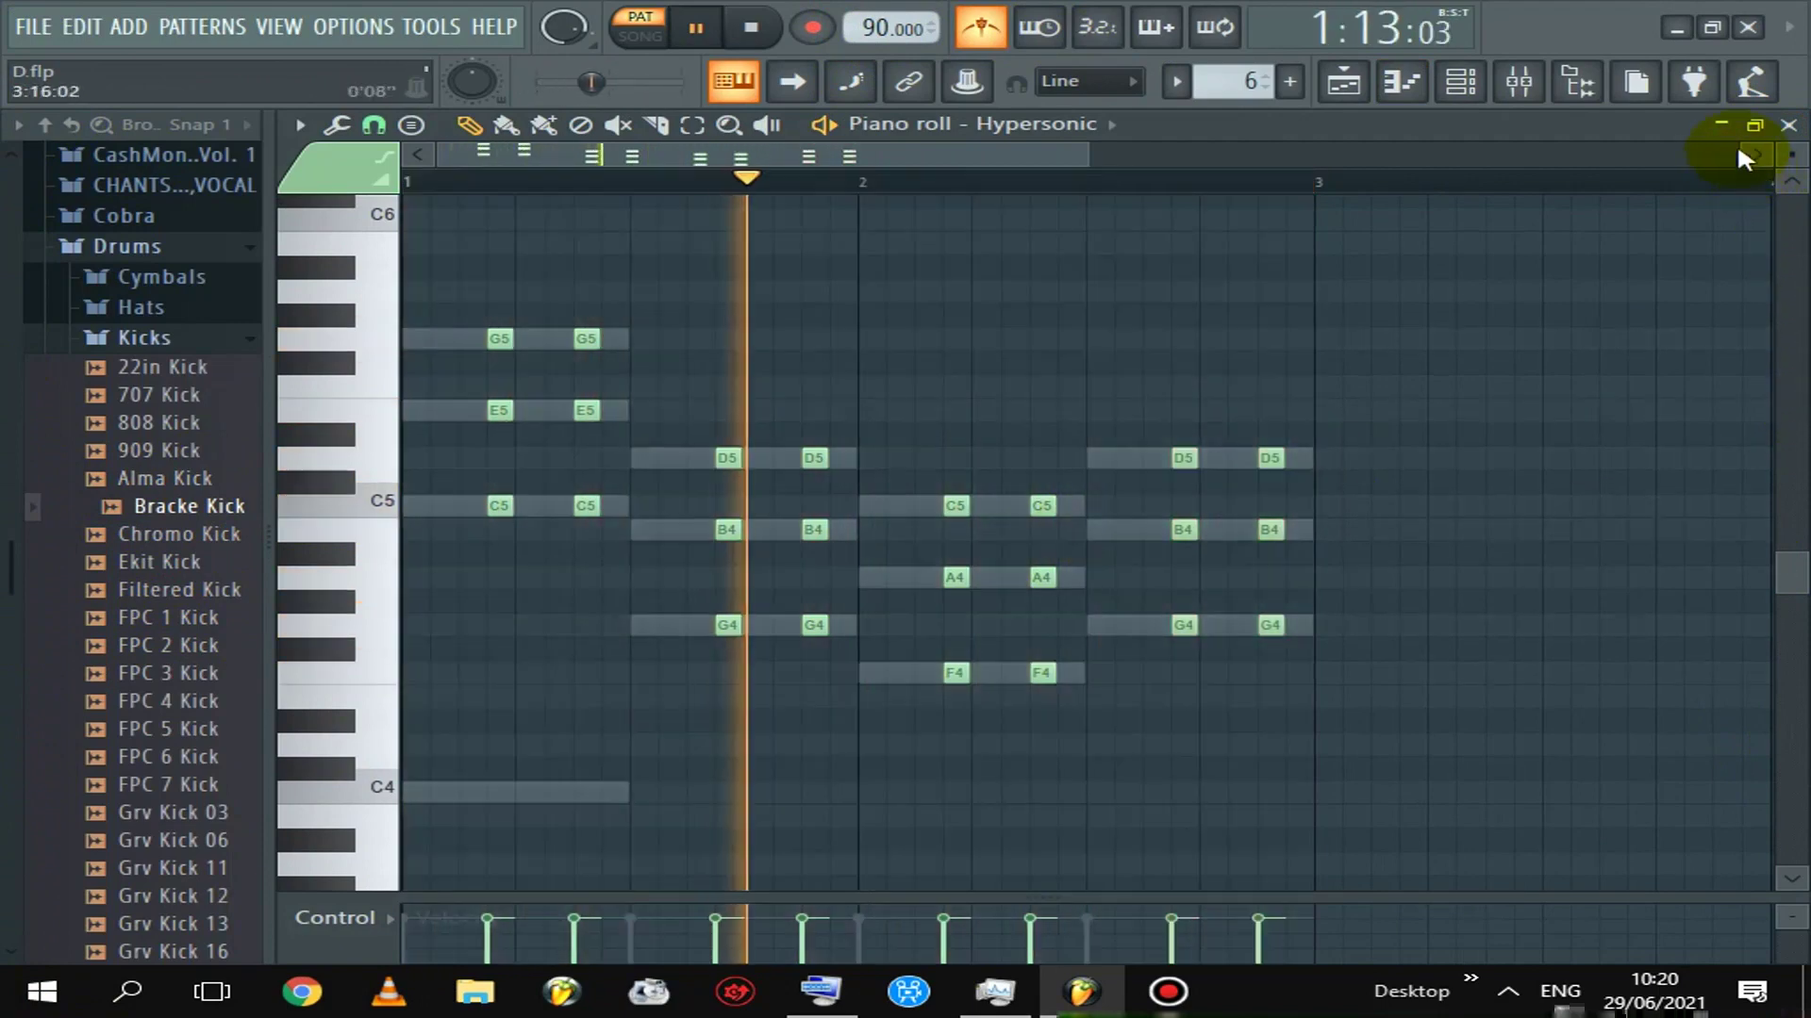
pyautogui.press('space')
pyautogui.click(1788, 125)
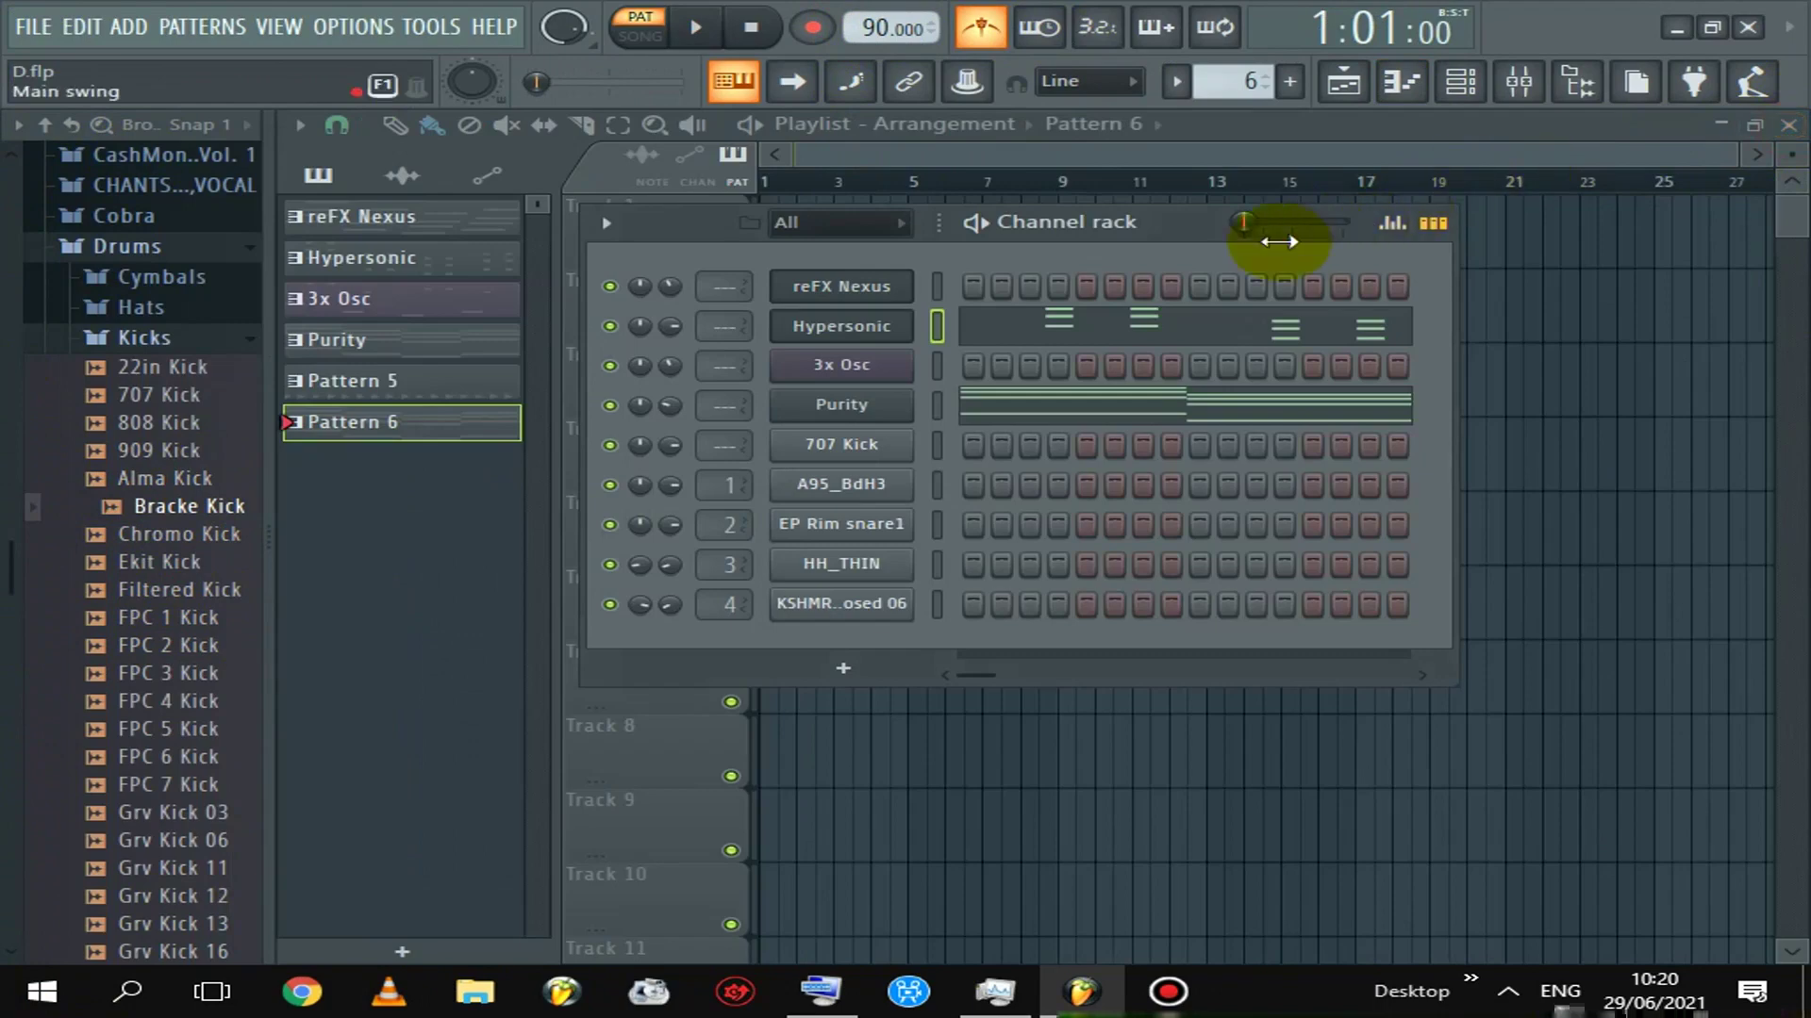
pyautogui.rightClick(865, 297)
pyautogui.click(938, 288)
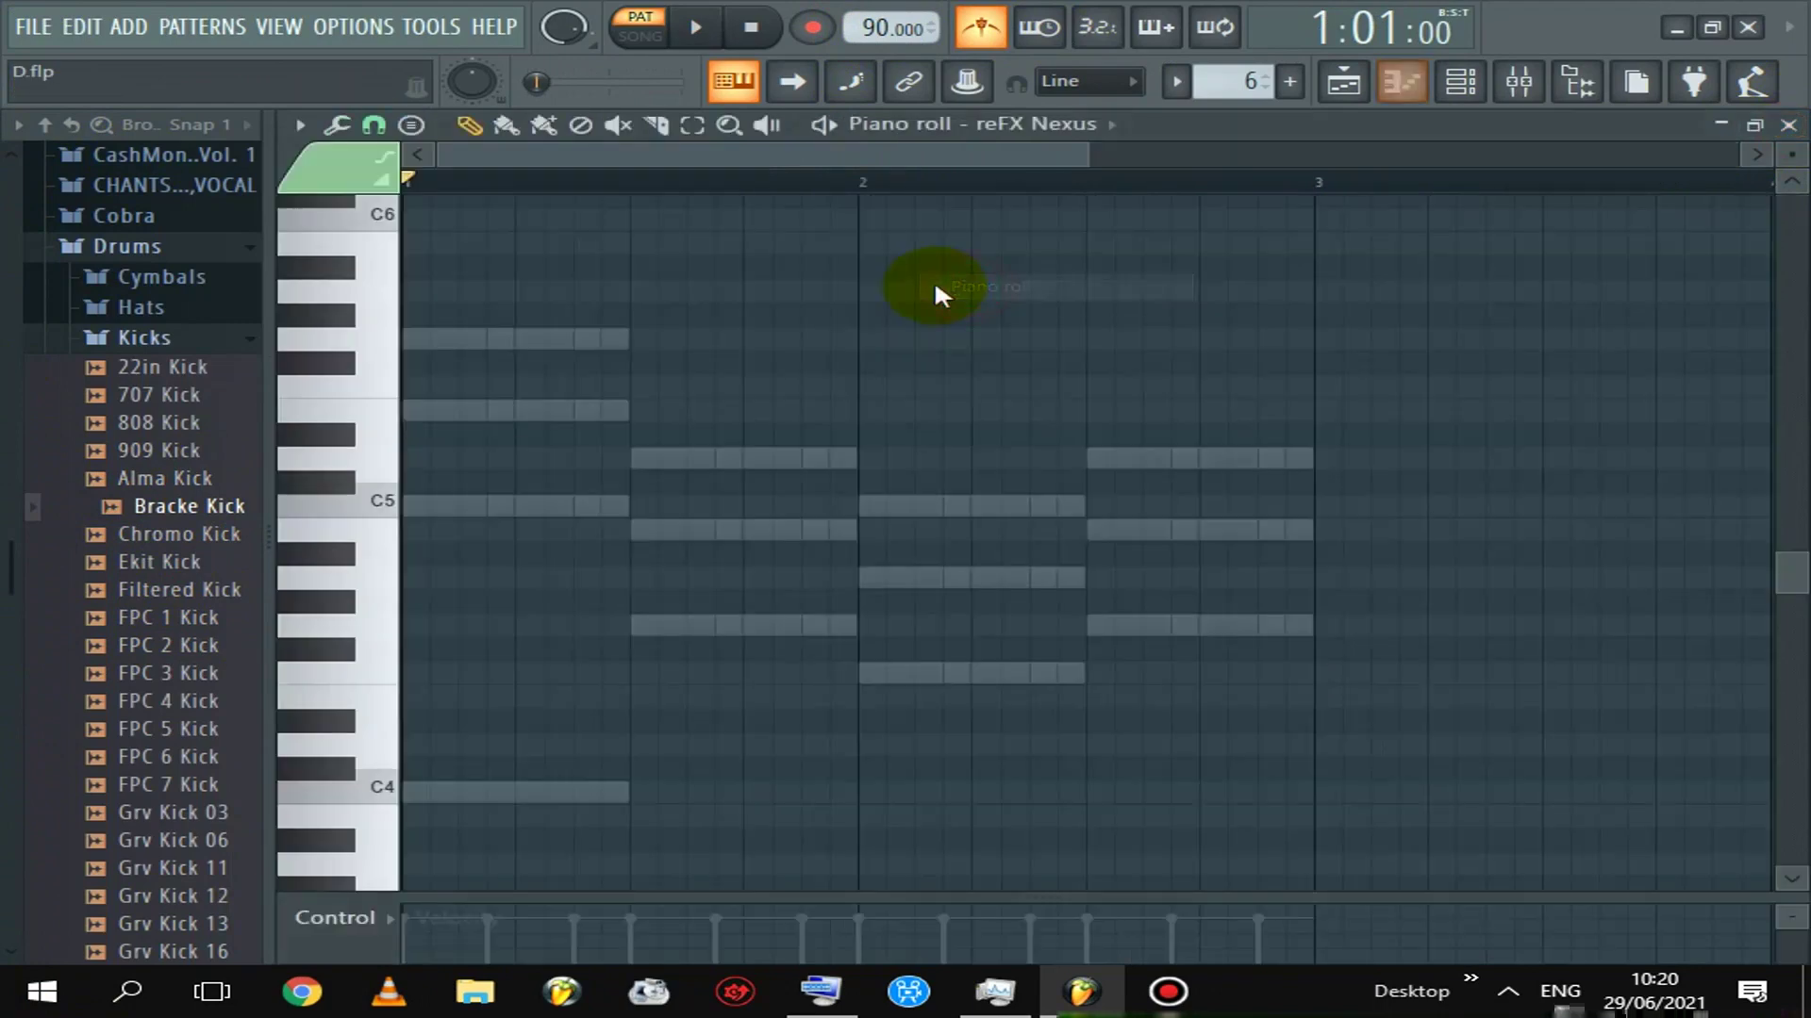
pyautogui.click(1788, 125)
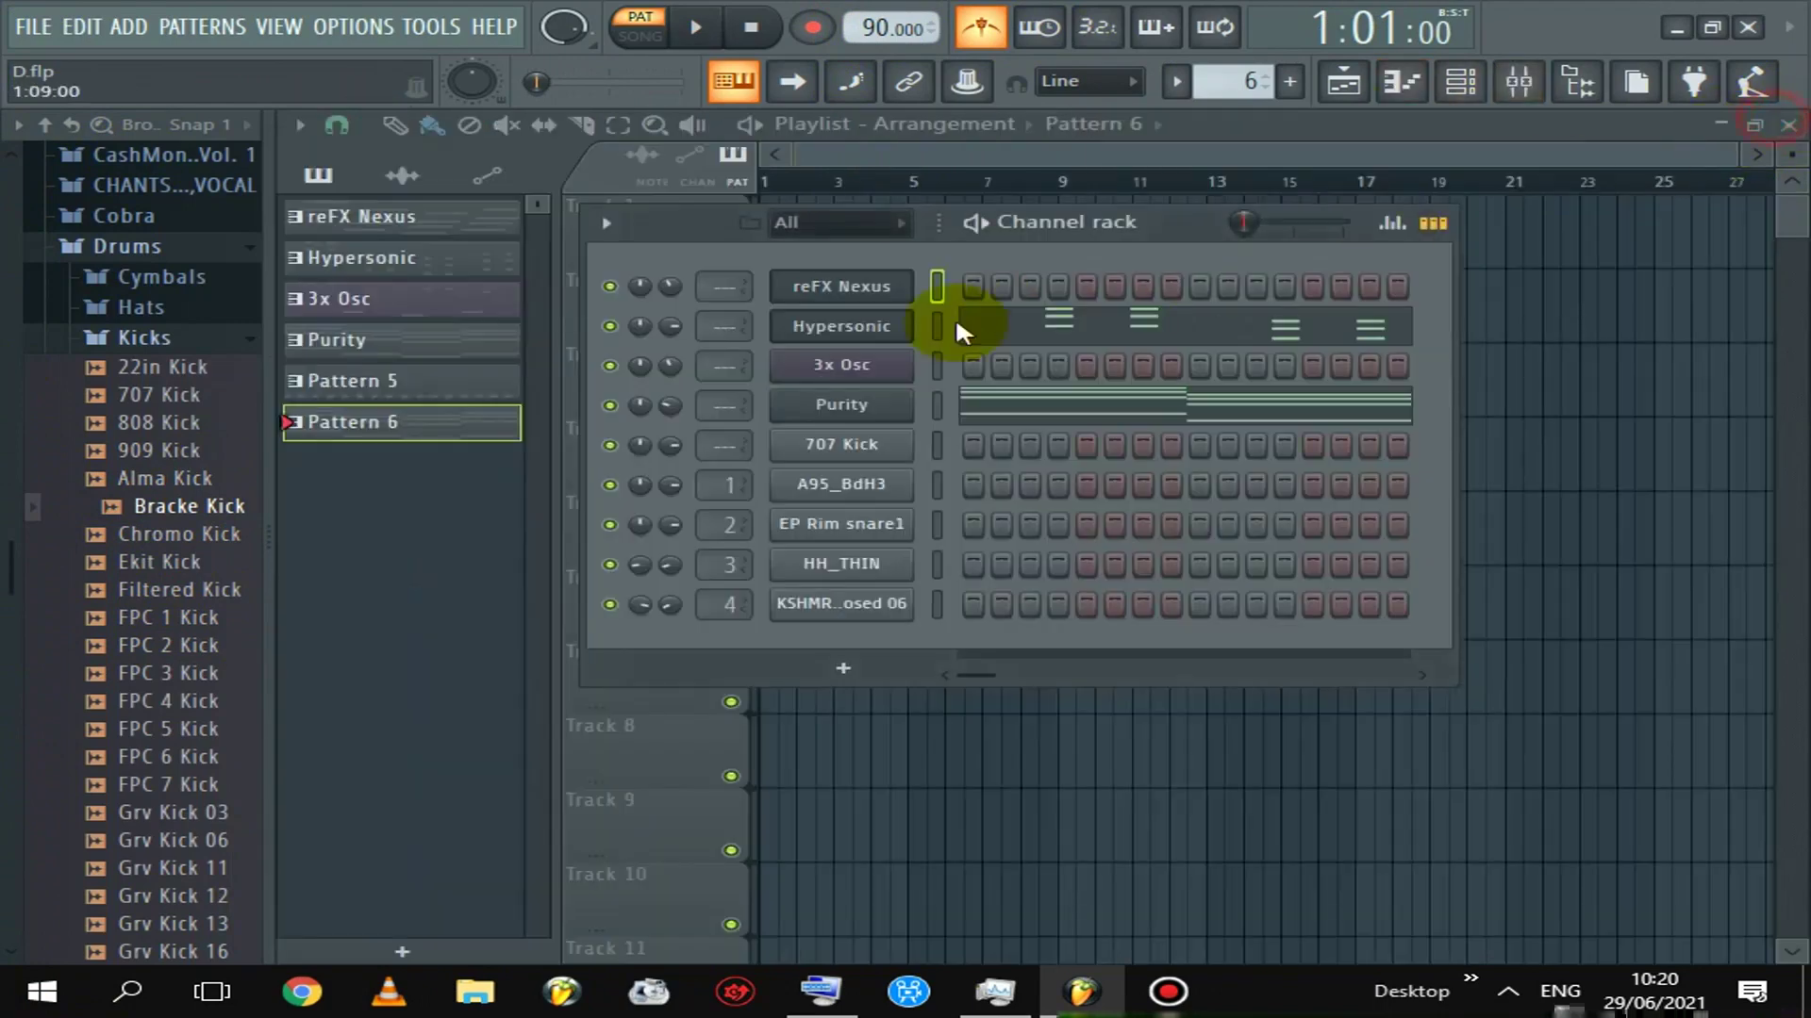
# Check which patches are loaded in the reFX Nexus, Hypersonic and Purity channels, closing each instrument after viewing
pyautogui.click(877, 292)
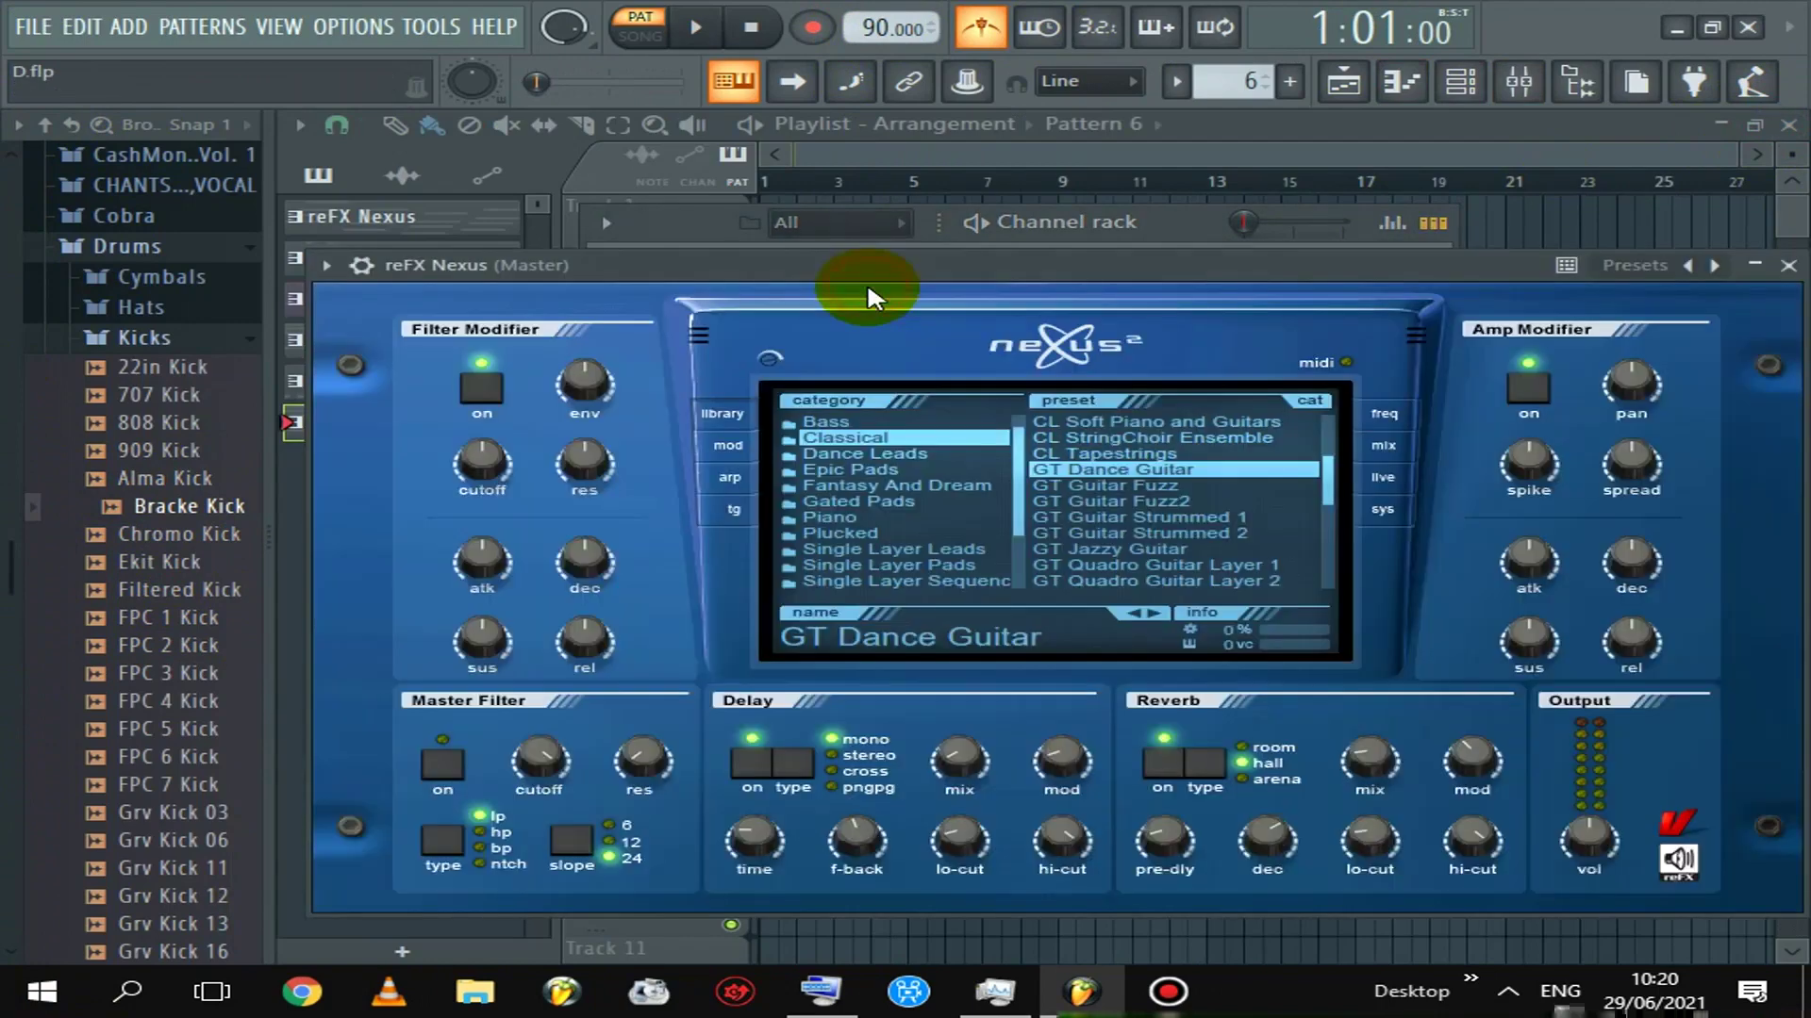
pyautogui.click(1787, 267)
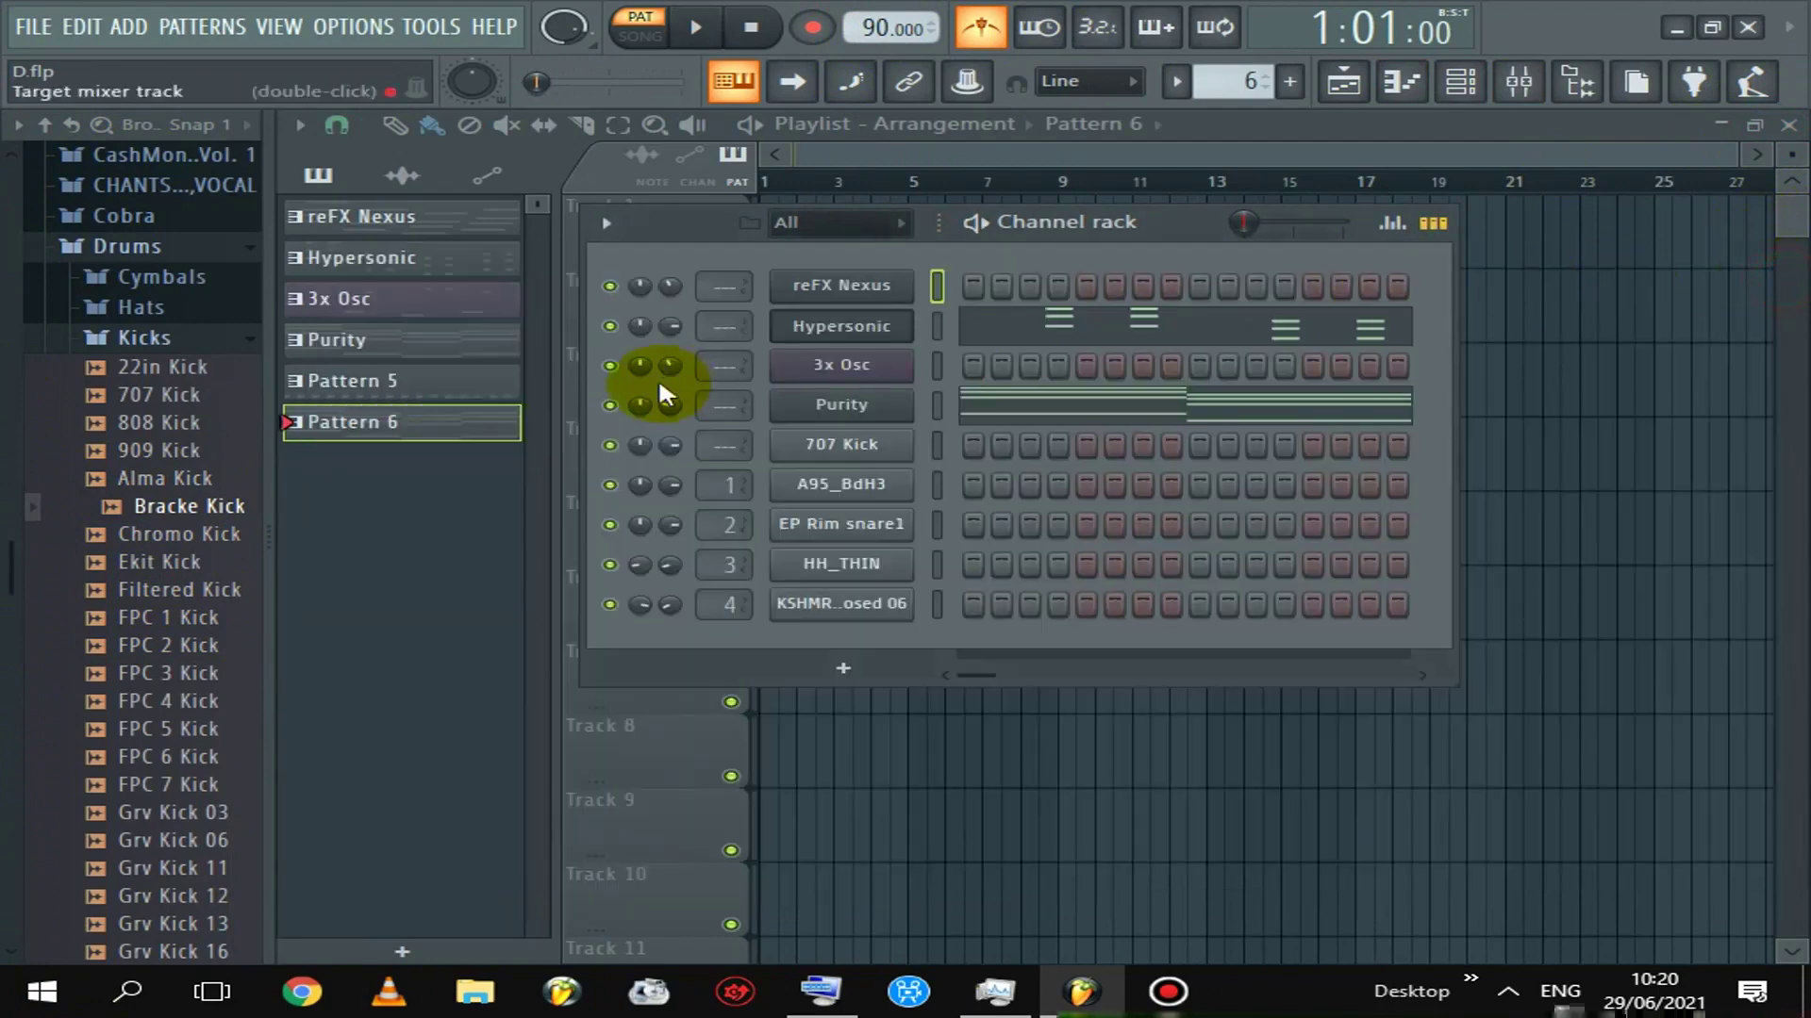
pyautogui.click(877, 326)
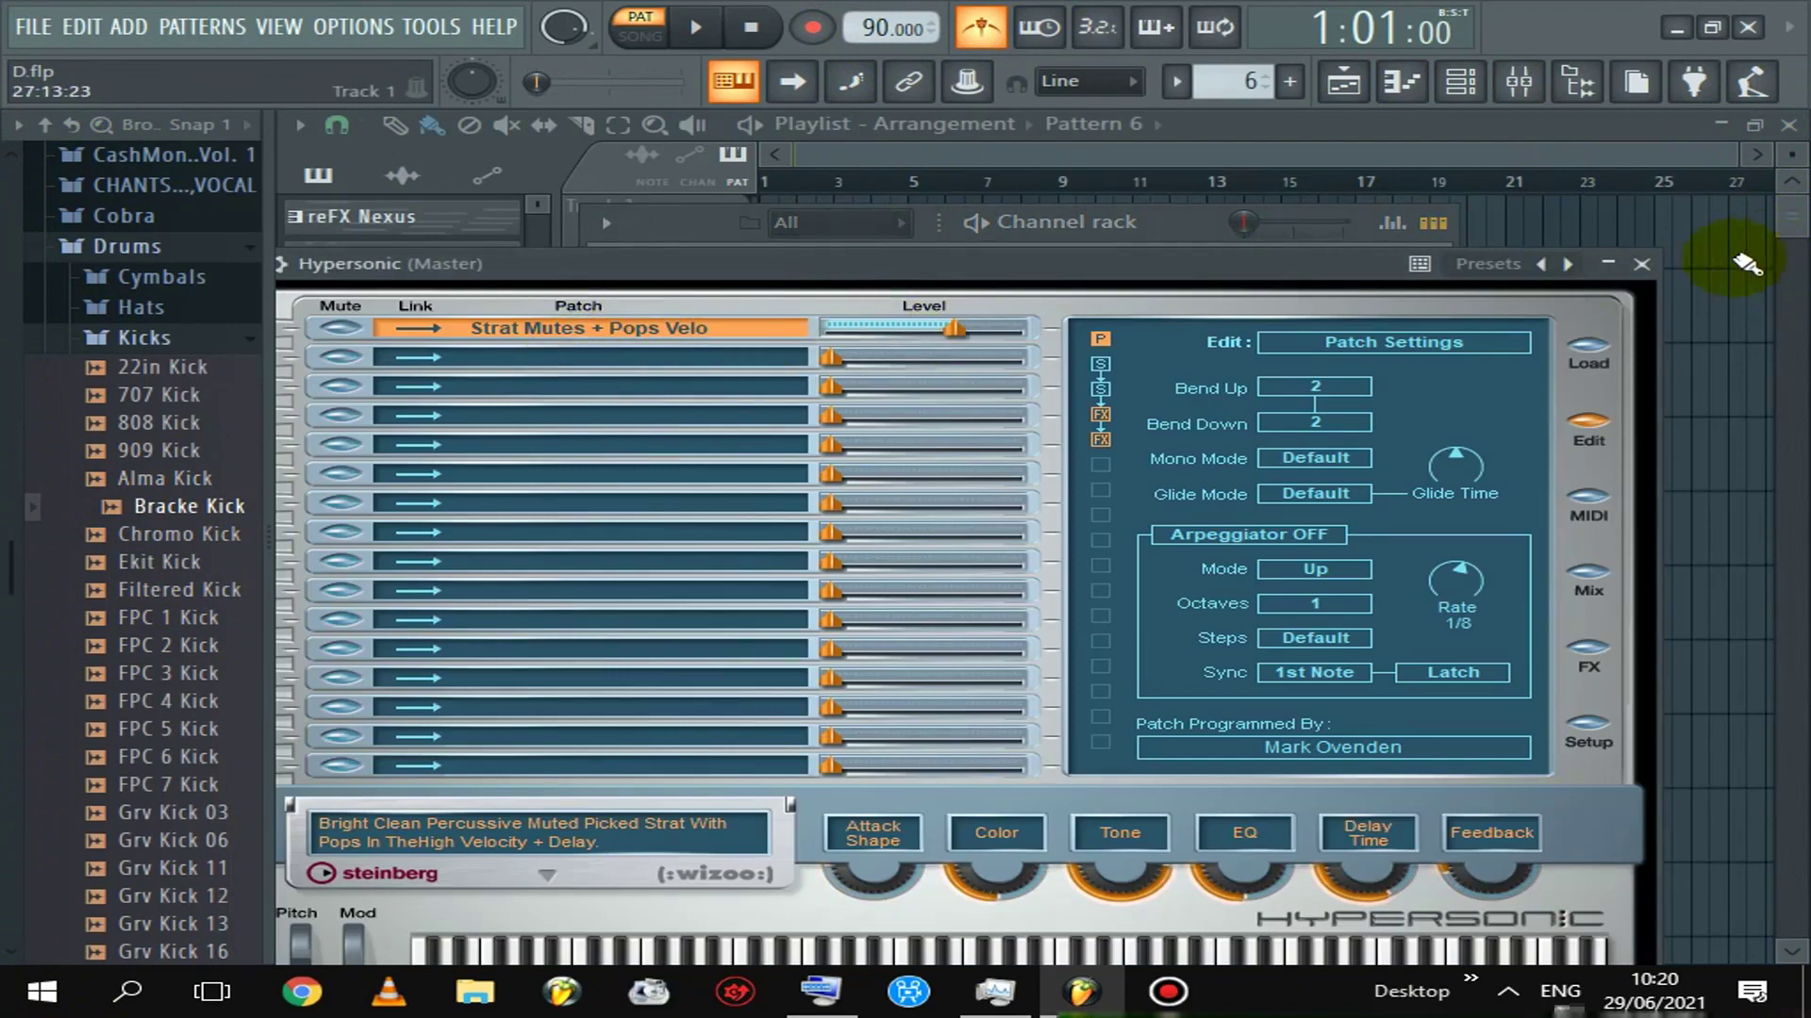
pyautogui.click(1643, 265)
pyautogui.click(891, 415)
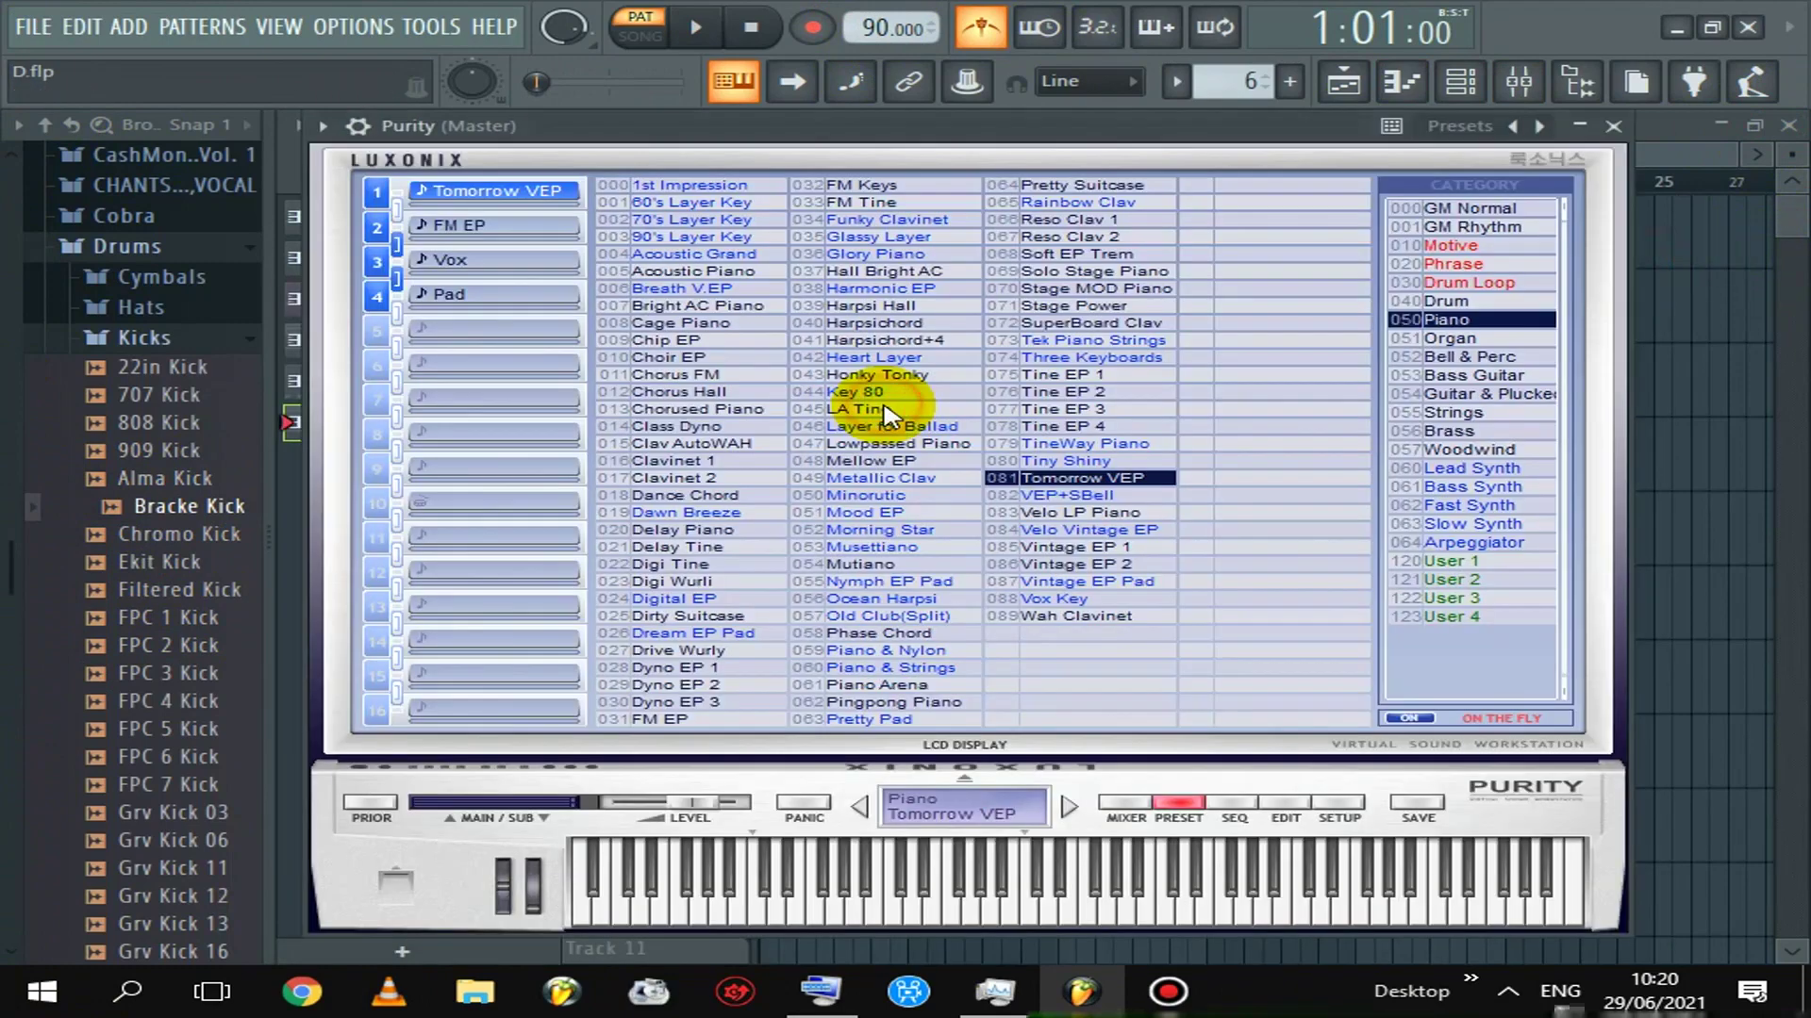
pyautogui.click(1614, 126)
# Open the reFX Nexus piano roll and place a one-step C5 note at the very start of bar 1
pyautogui.rightClick(891, 297)
pyautogui.click(961, 288)
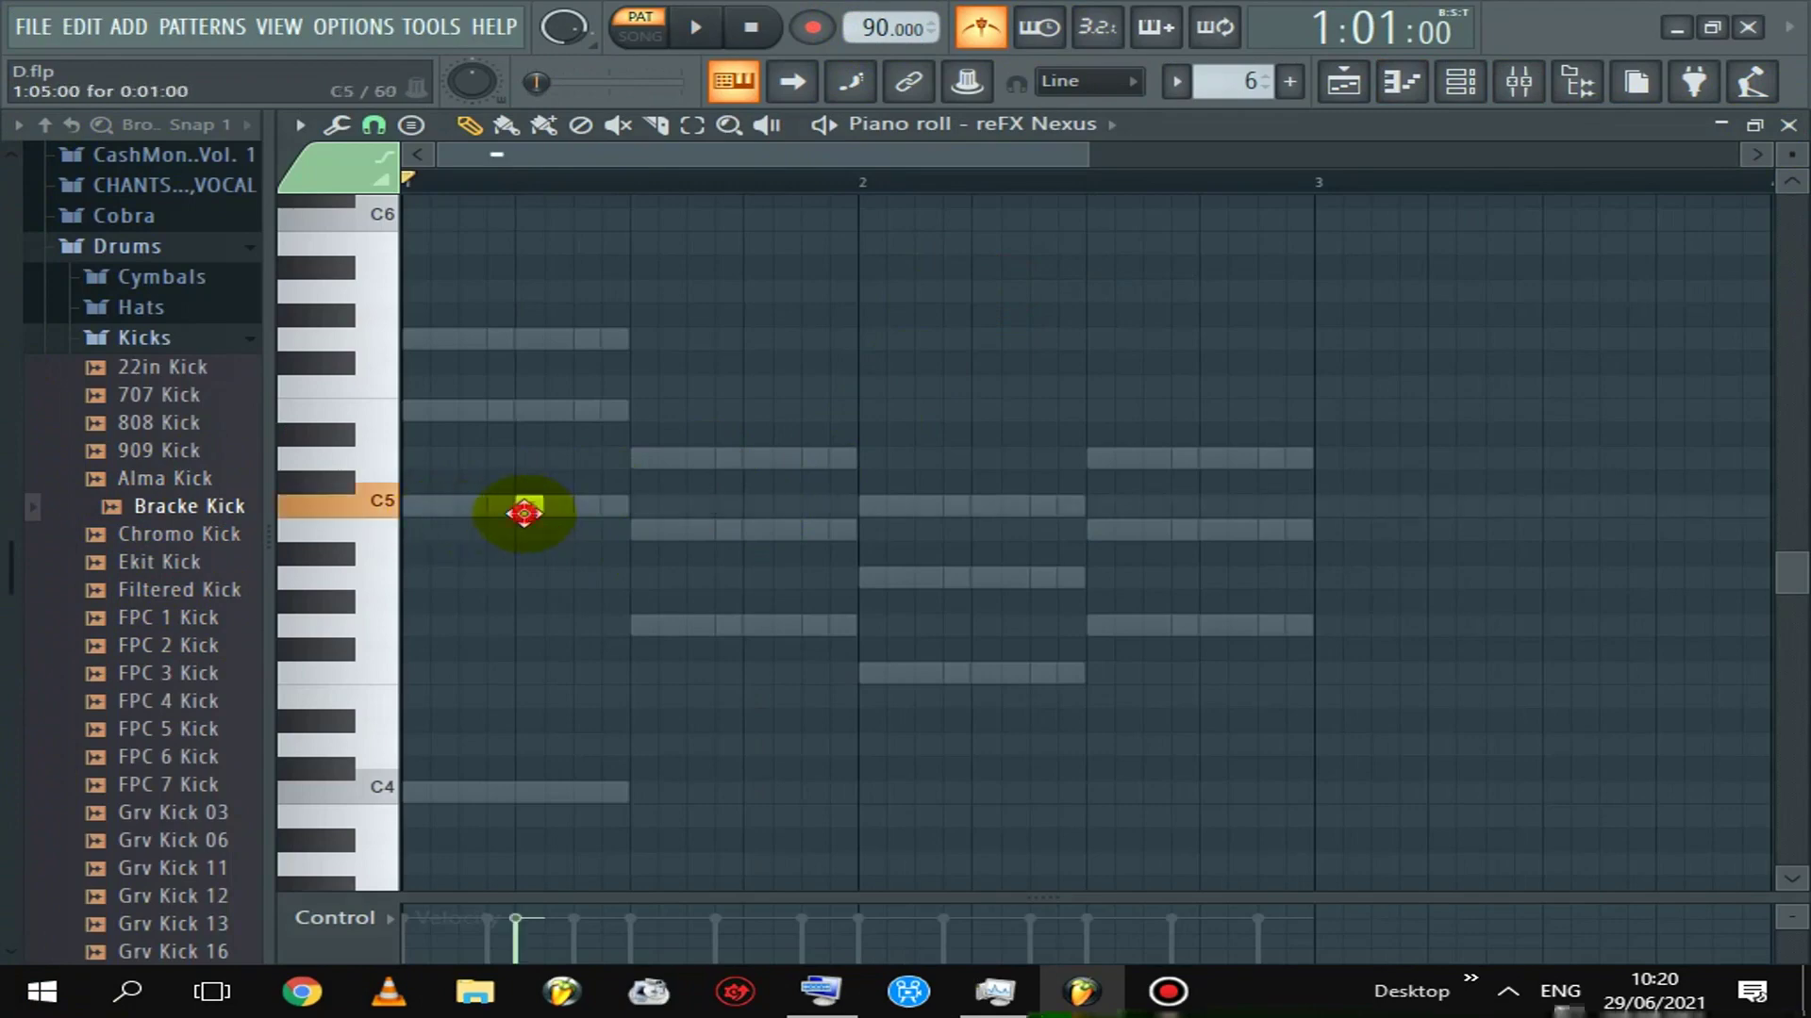
pyautogui.moveTo(524, 513); pyautogui.dragTo(194, 525)
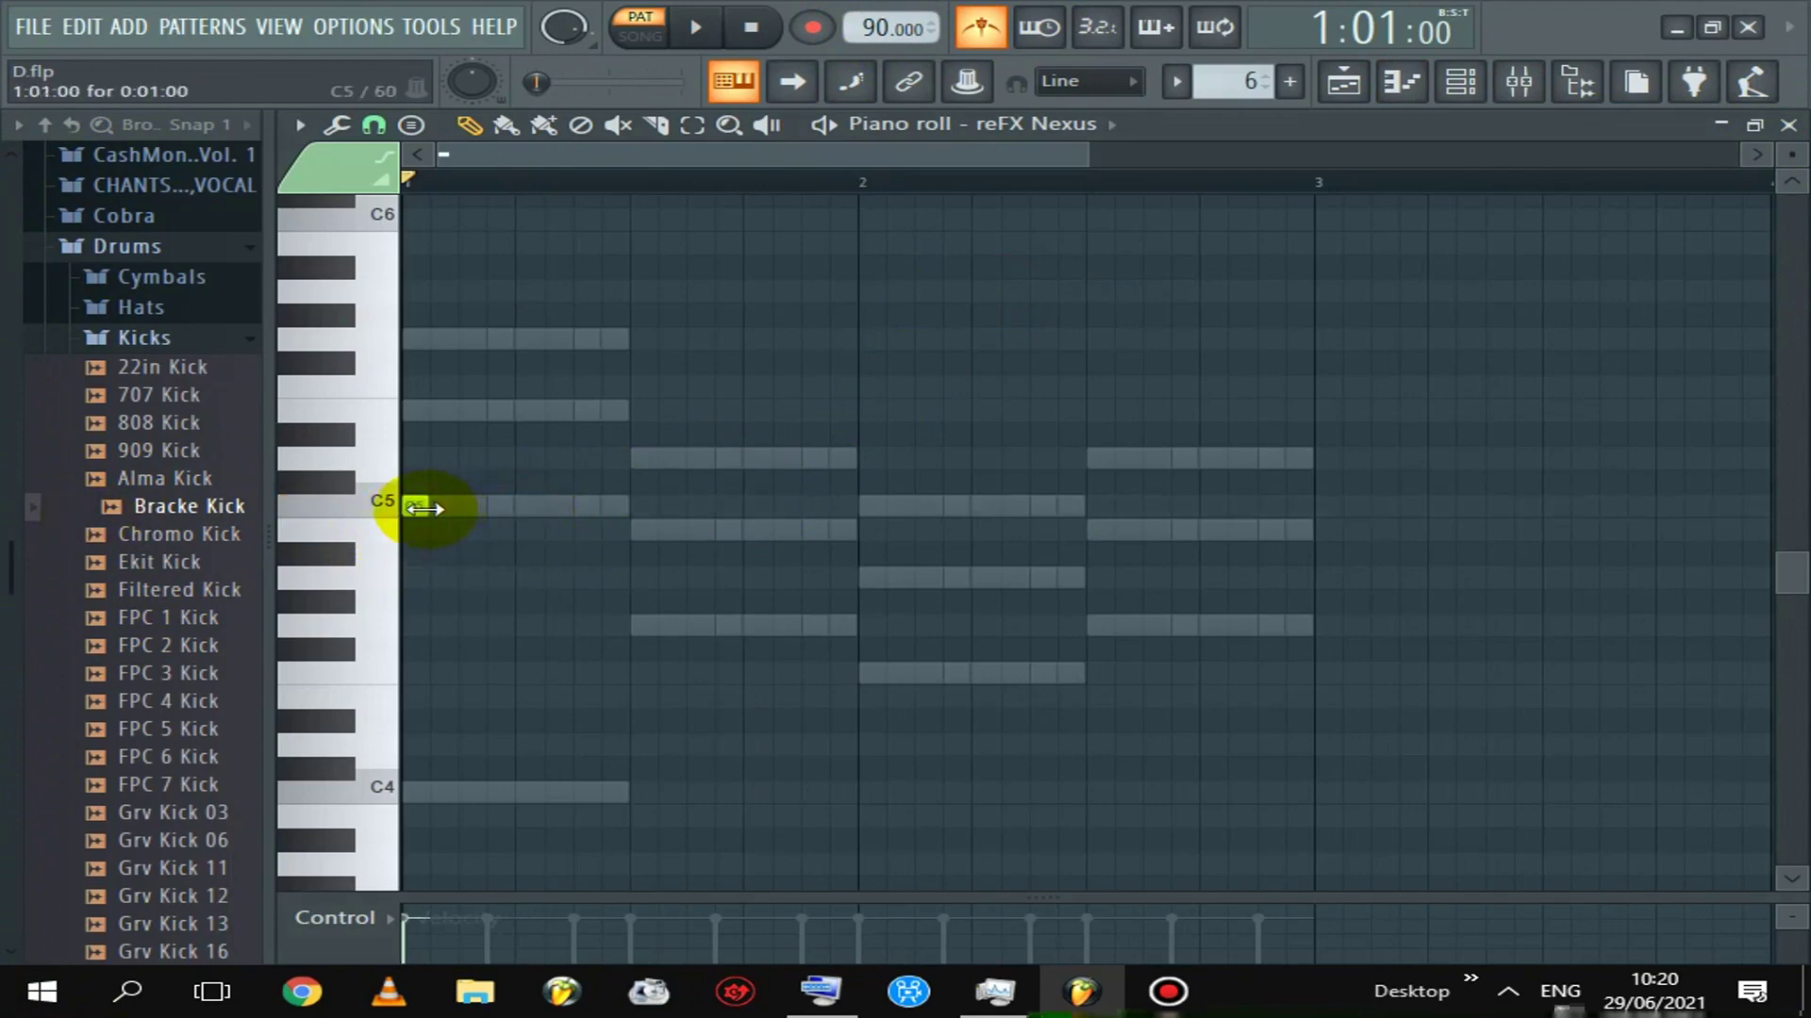
# Lengthen the C5 note to six steps, add six-step E5 and G5 notes at steps 2 and 4, and play them
pyautogui.moveTo(467, 510); pyautogui.dragTo(665, 525)
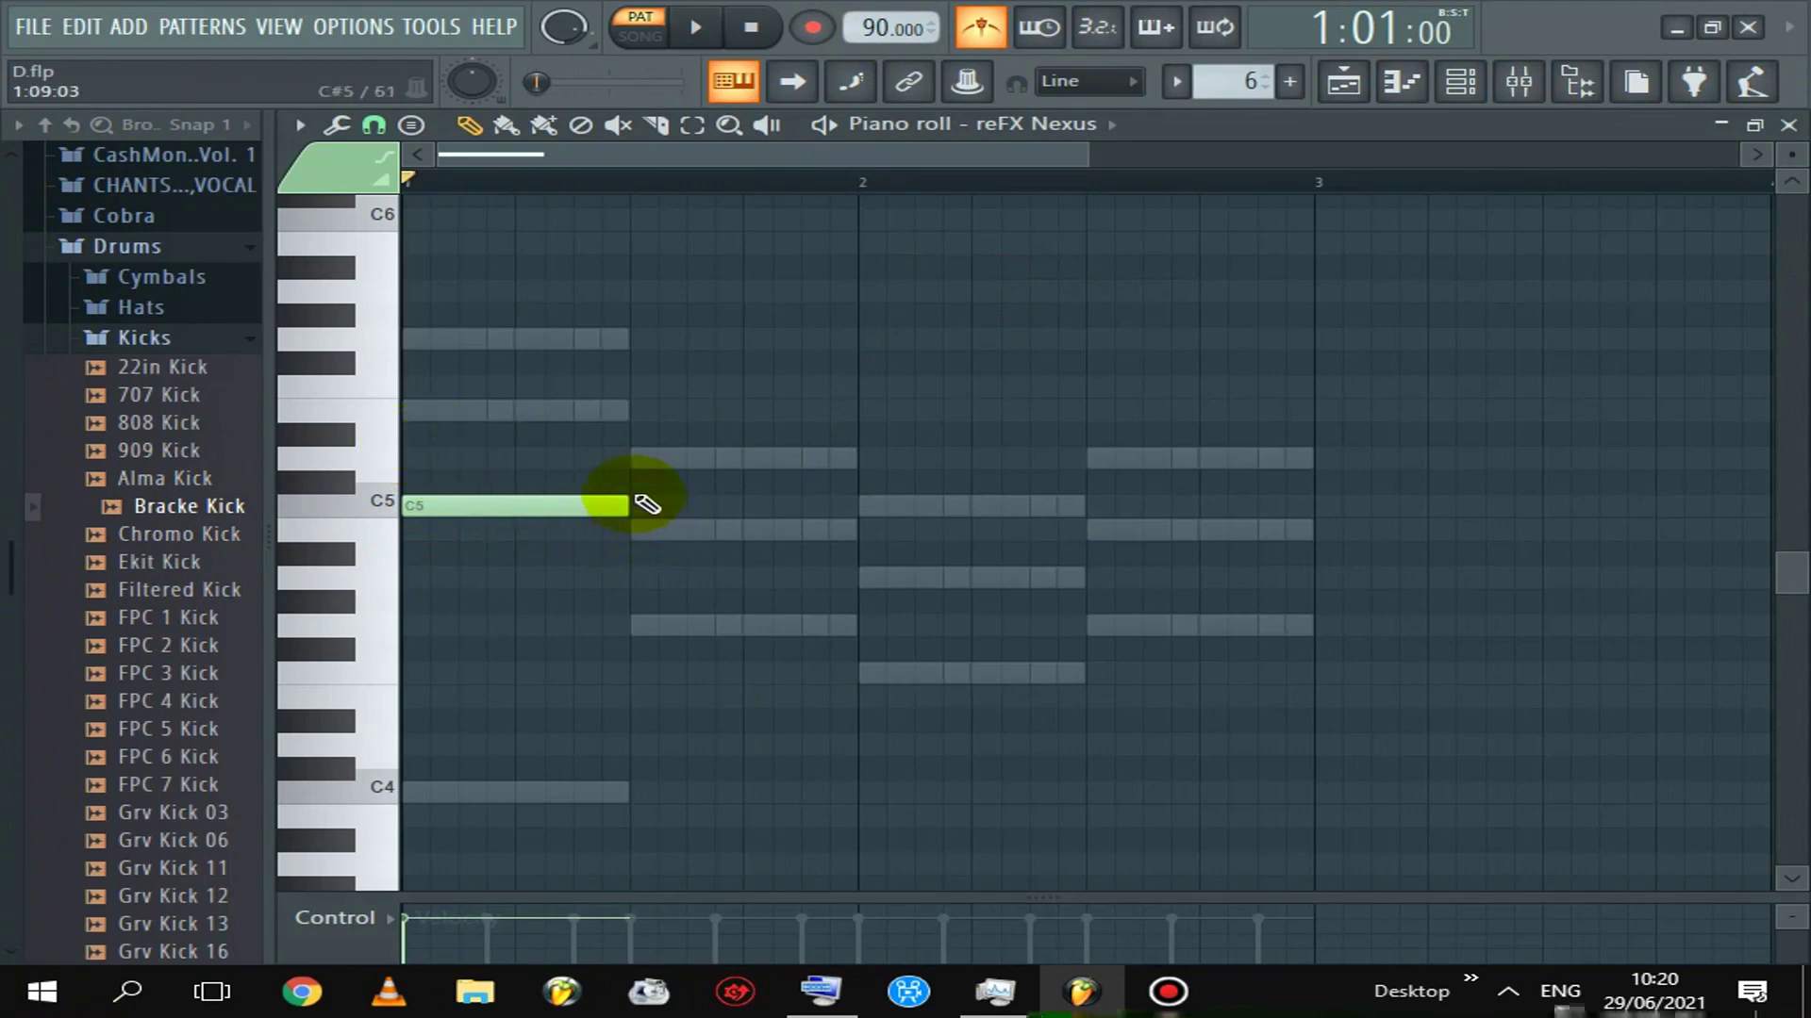
pyautogui.moveTo(570, 506); pyautogui.dragTo(571, 507)
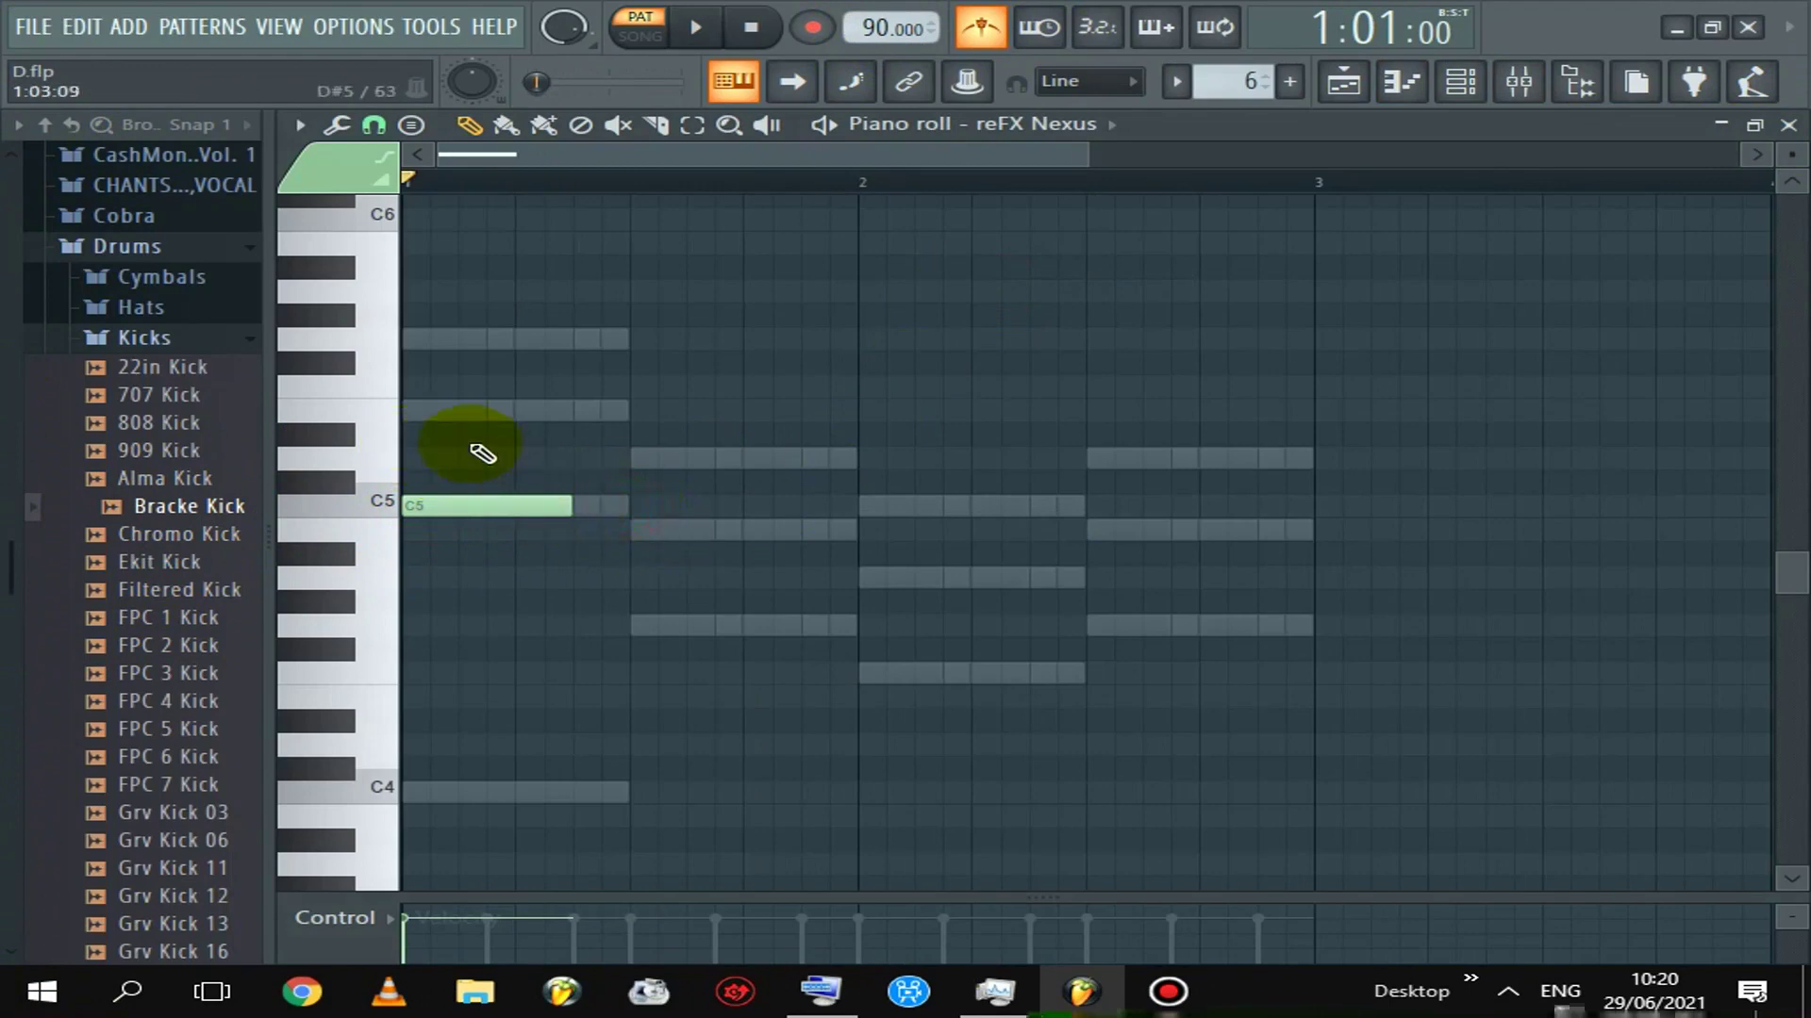
pyautogui.click(437, 410)
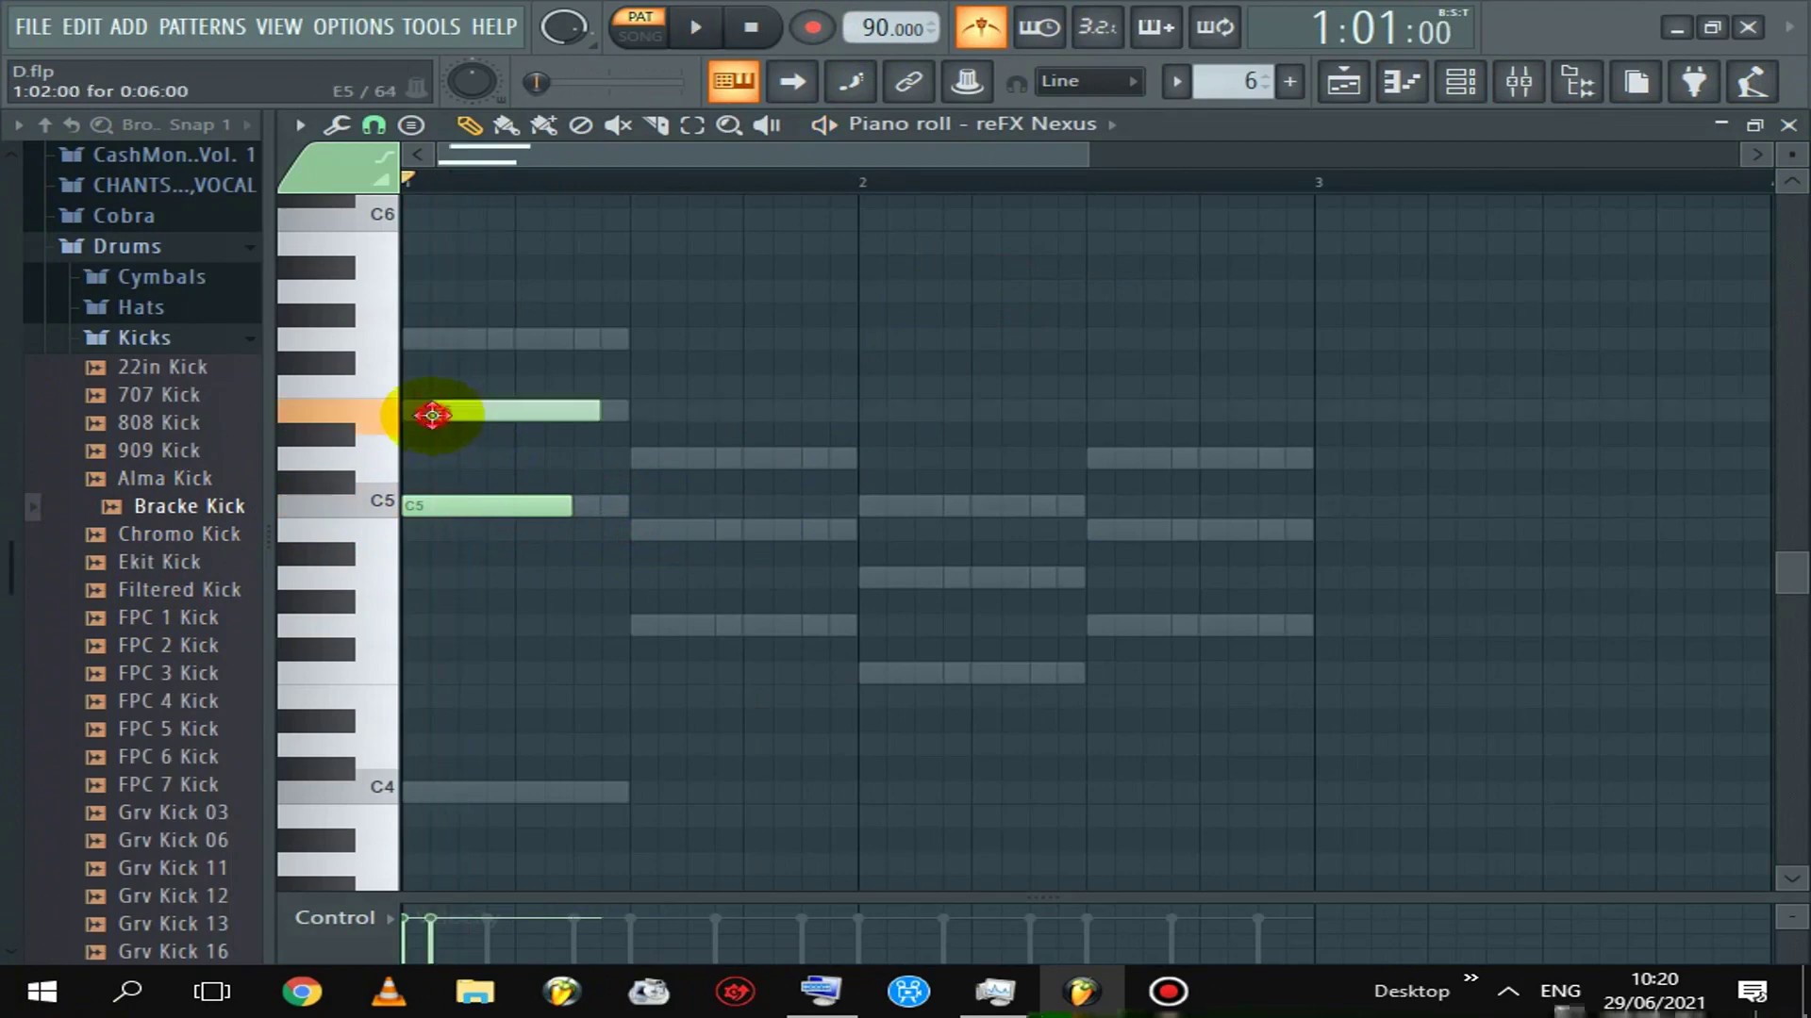
pyautogui.click(491, 340)
pyautogui.press('space')
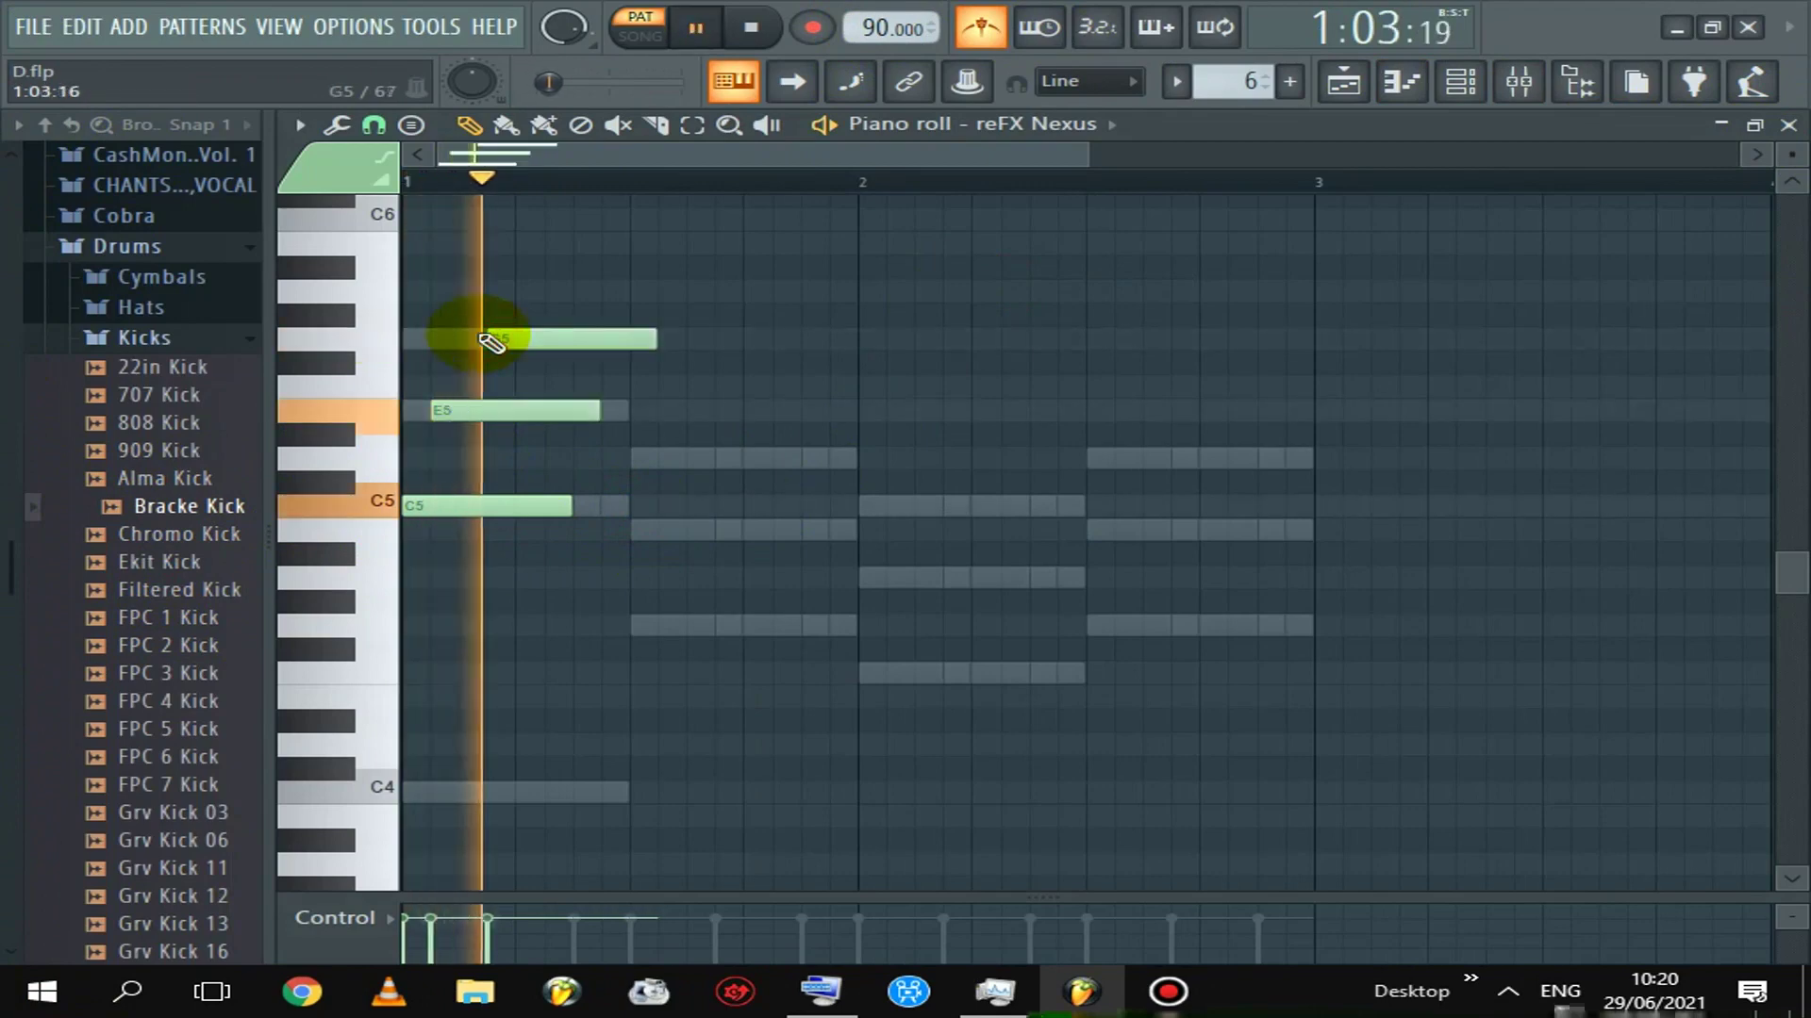
# Move the G5 note to step 3, try a six-step B5 at step 5, and delete the B5
pyautogui.moveTo(522, 333)
pyautogui.mouseDown()
pyautogui.moveTo(493, 331)
pyautogui.moveTo(515, 201)
pyautogui.moveTo(504, 251)
pyautogui.mouseUp()
pyautogui.press('space')
pyautogui.press('space')
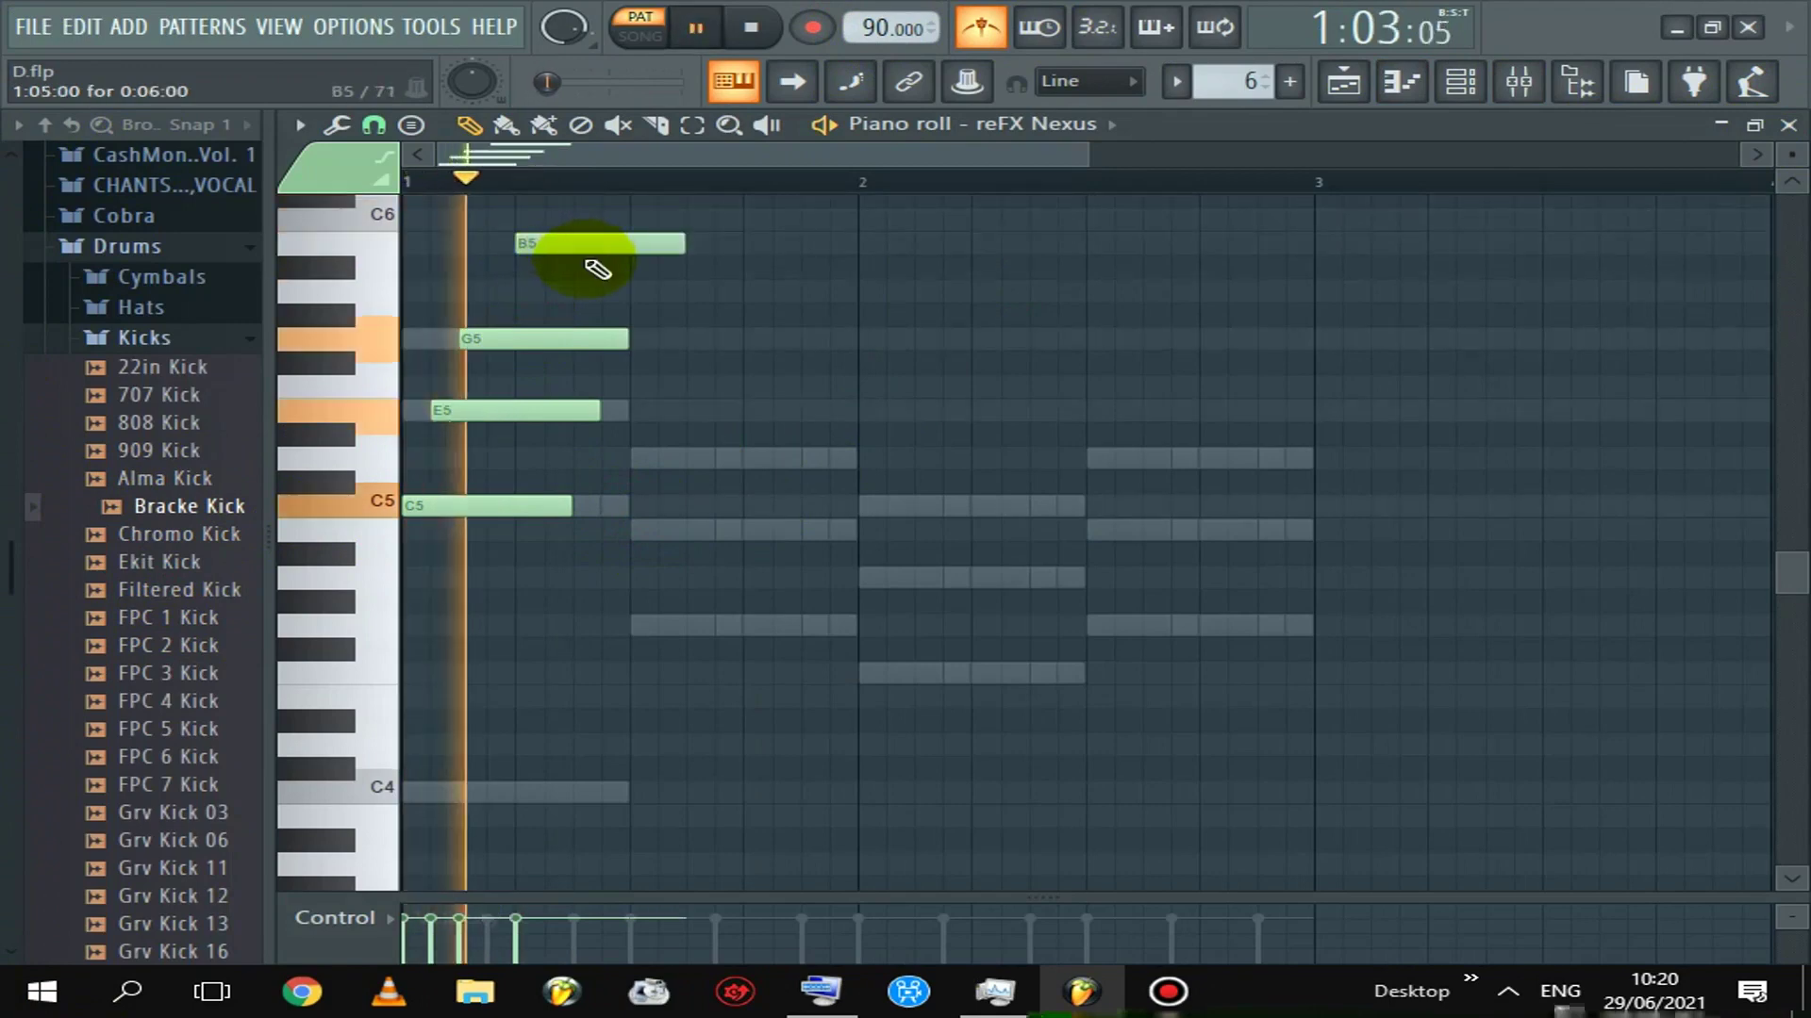
pyautogui.press('space')
pyautogui.rightClick(565, 247)
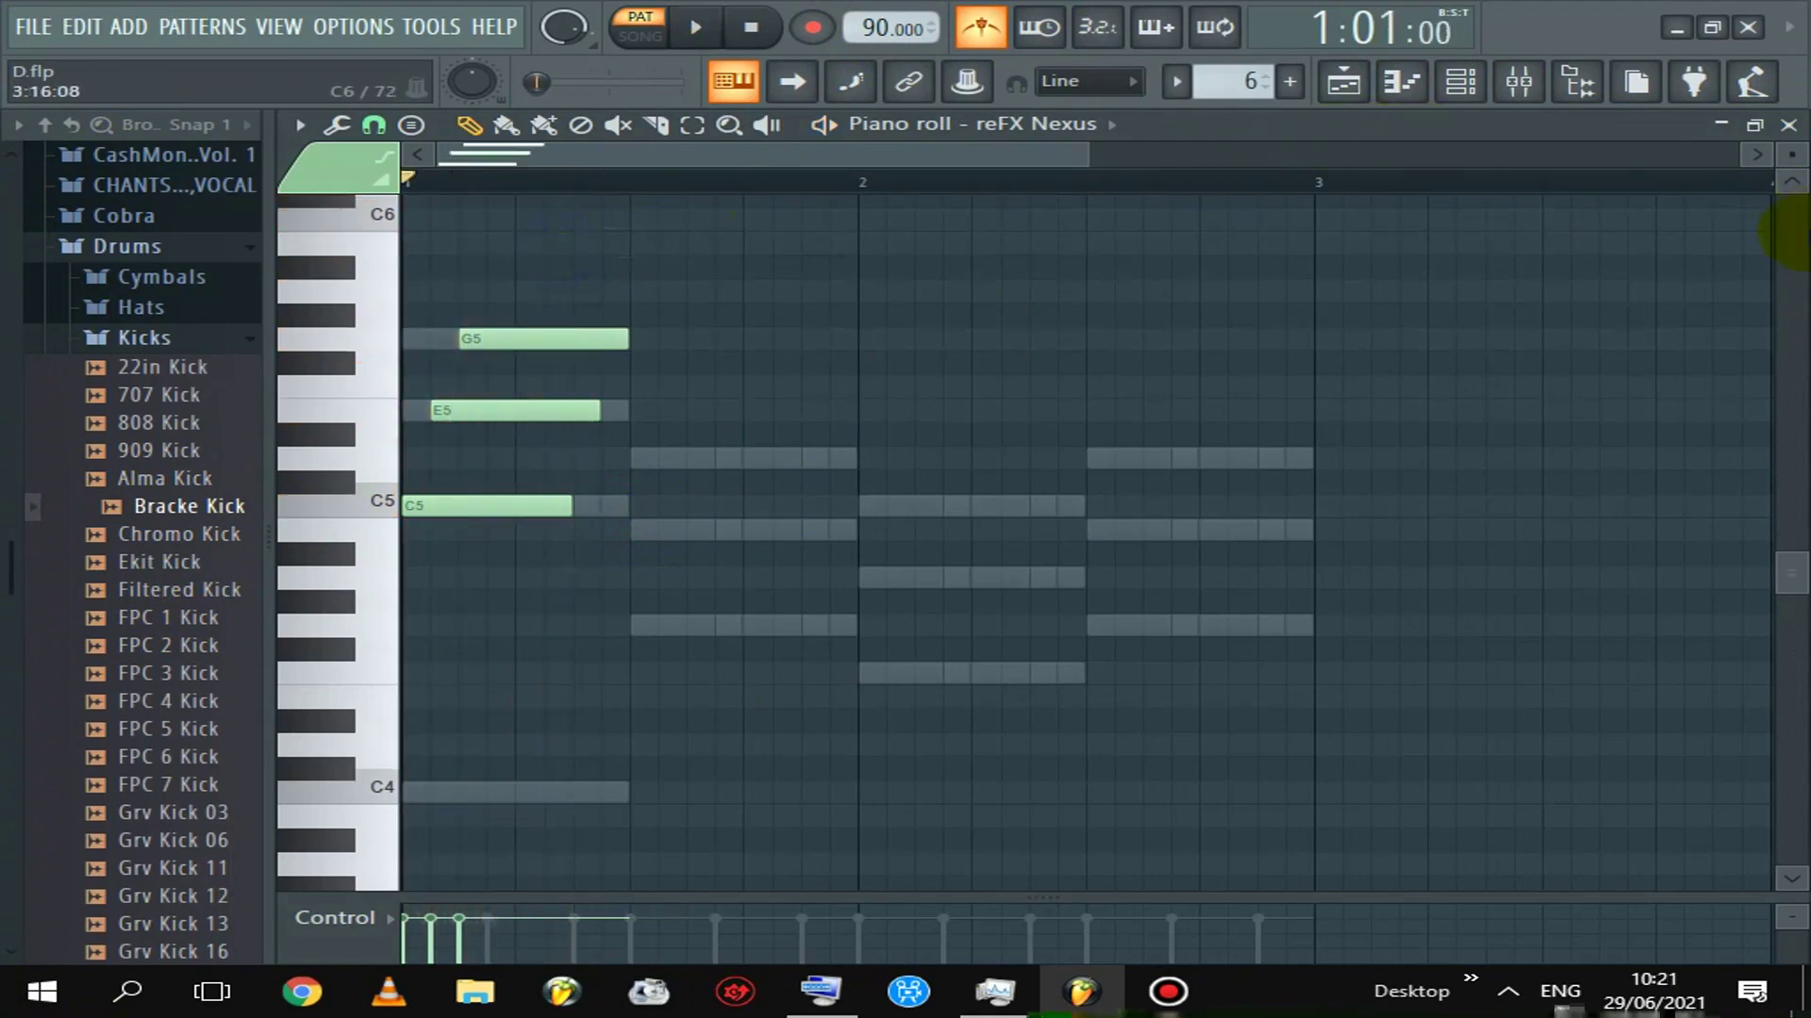
# Add a six-step C6 note at step 4 of bar 1 and play back the four-note arpeggio
pyautogui.moveTo(1792, 563); pyautogui.dragTo(1791, 533)
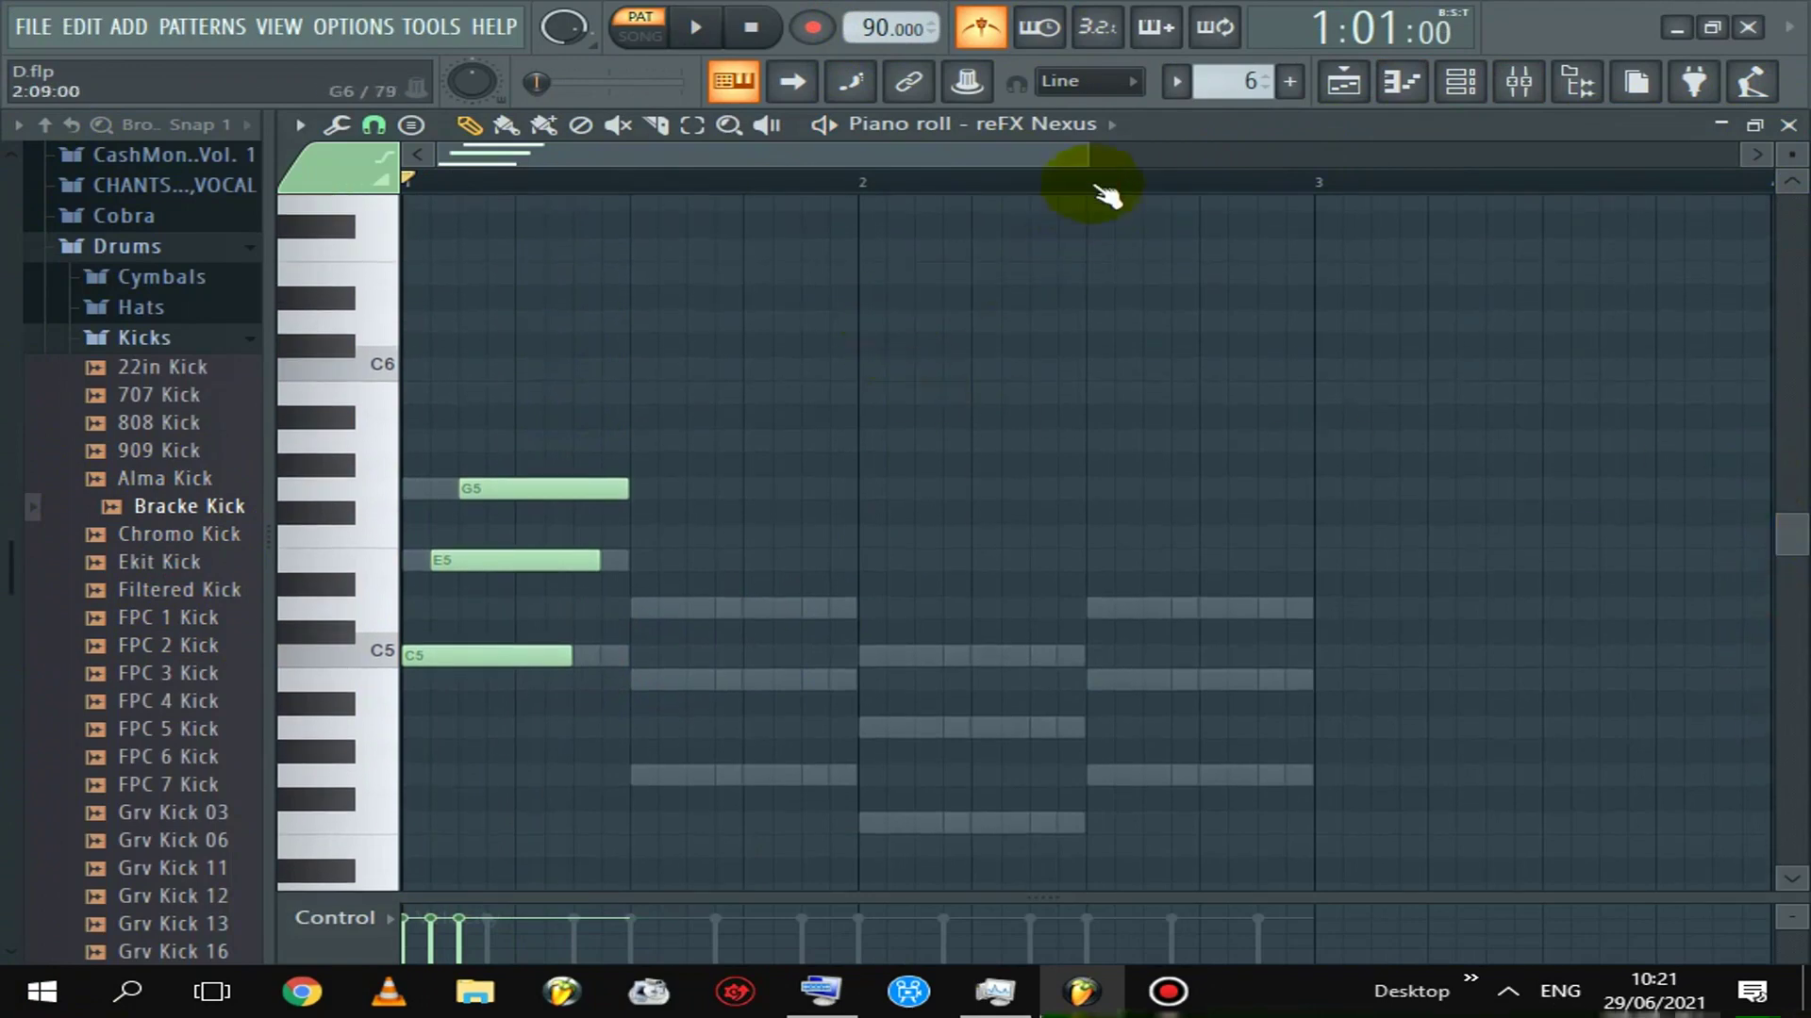
pyautogui.moveTo(1019, 157); pyautogui.dragTo(754, 157)
pyautogui.press('space')
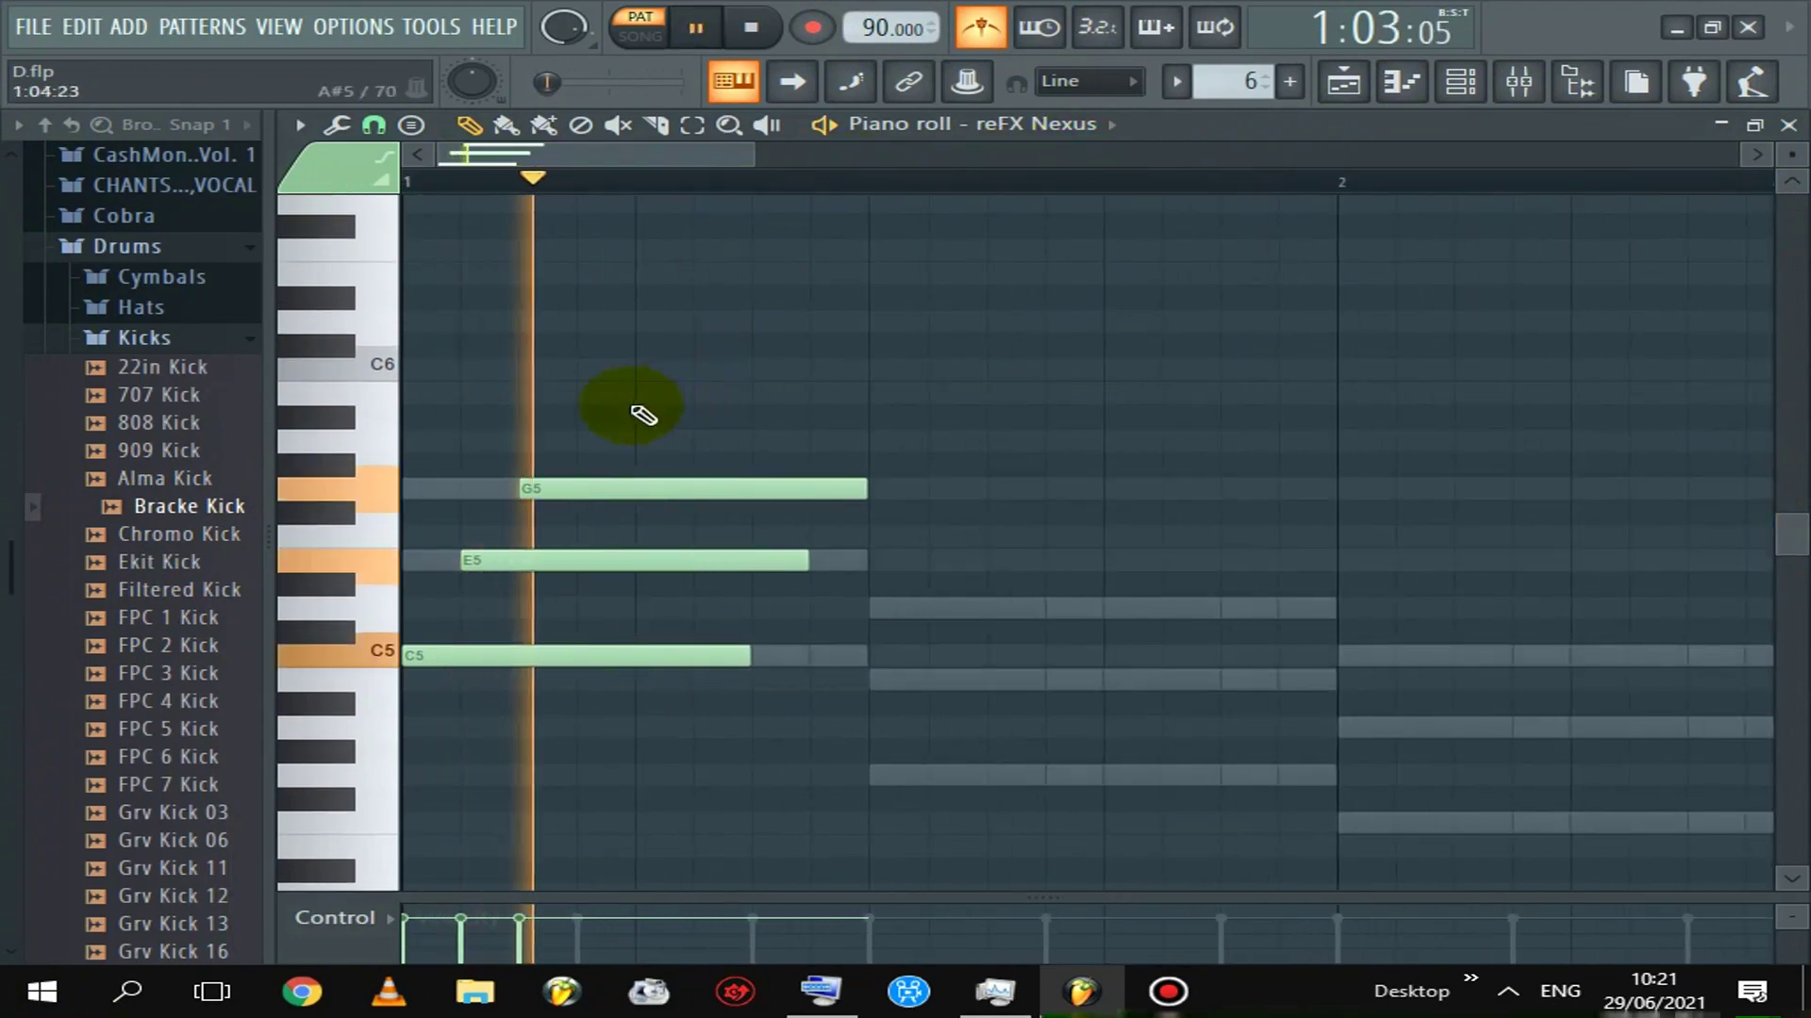
pyautogui.press('space')
pyautogui.click(623, 375)
pyautogui.press('space')
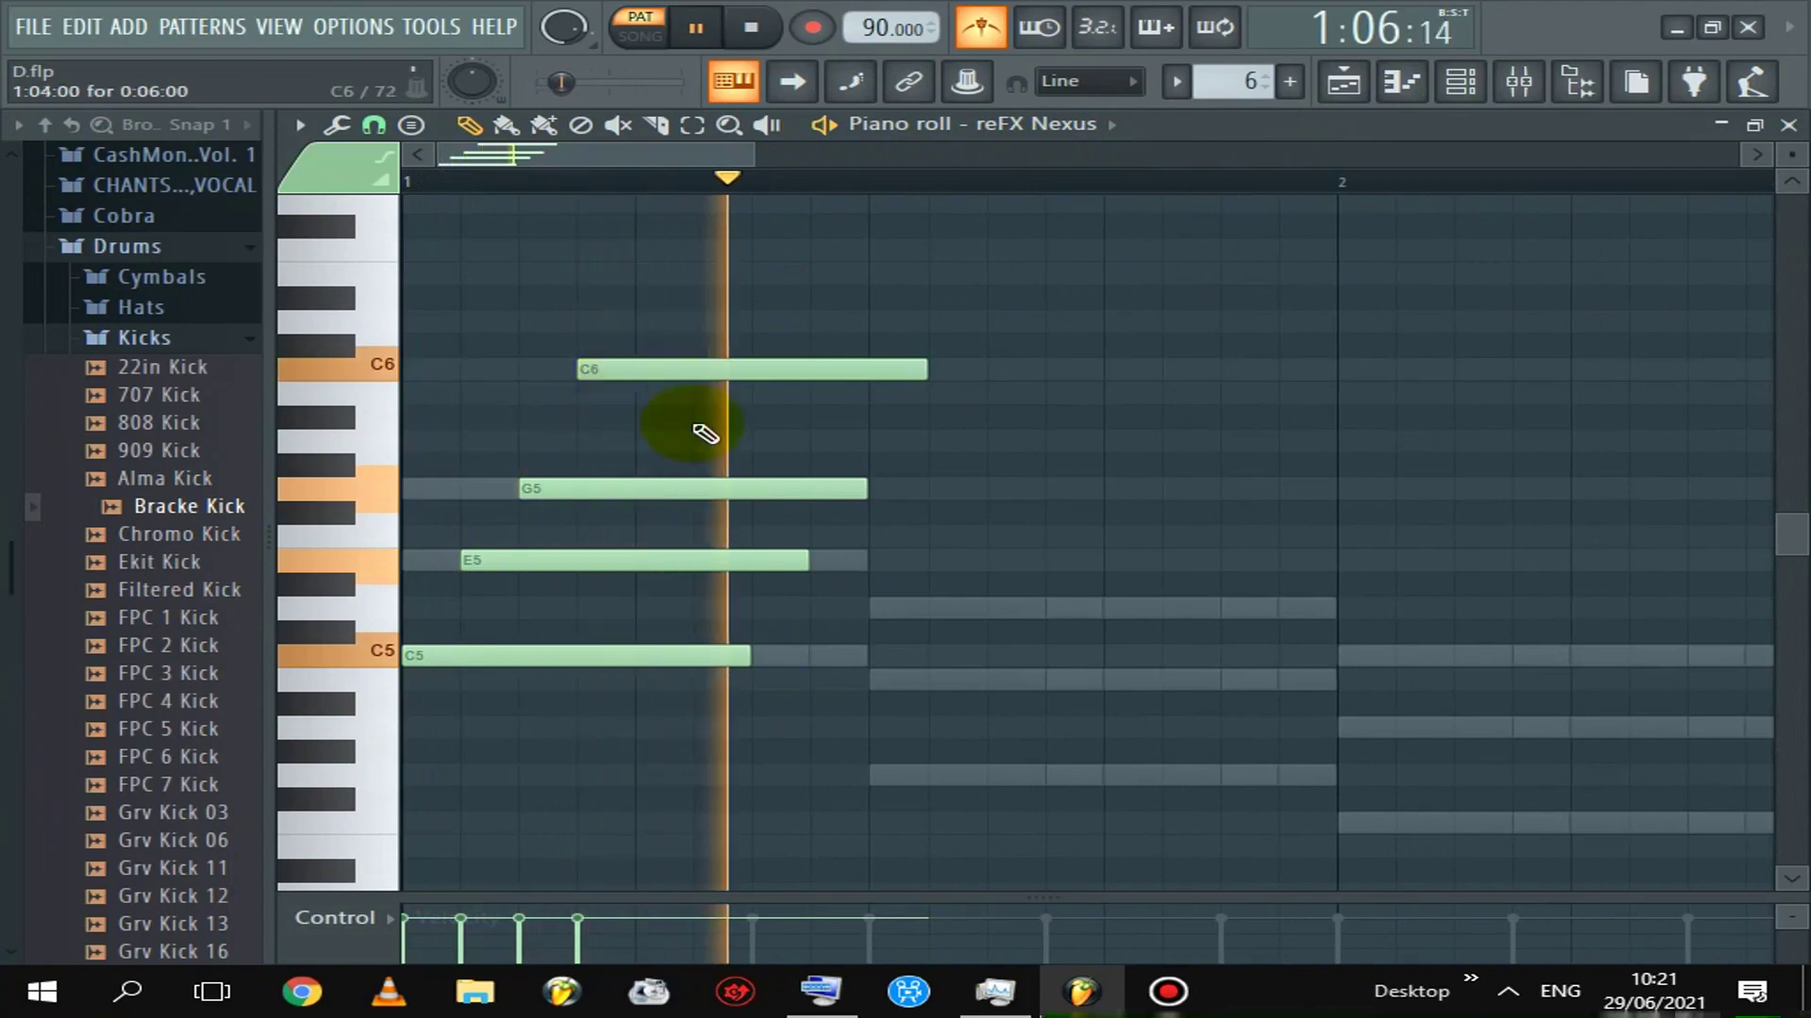
pyautogui.press('space')
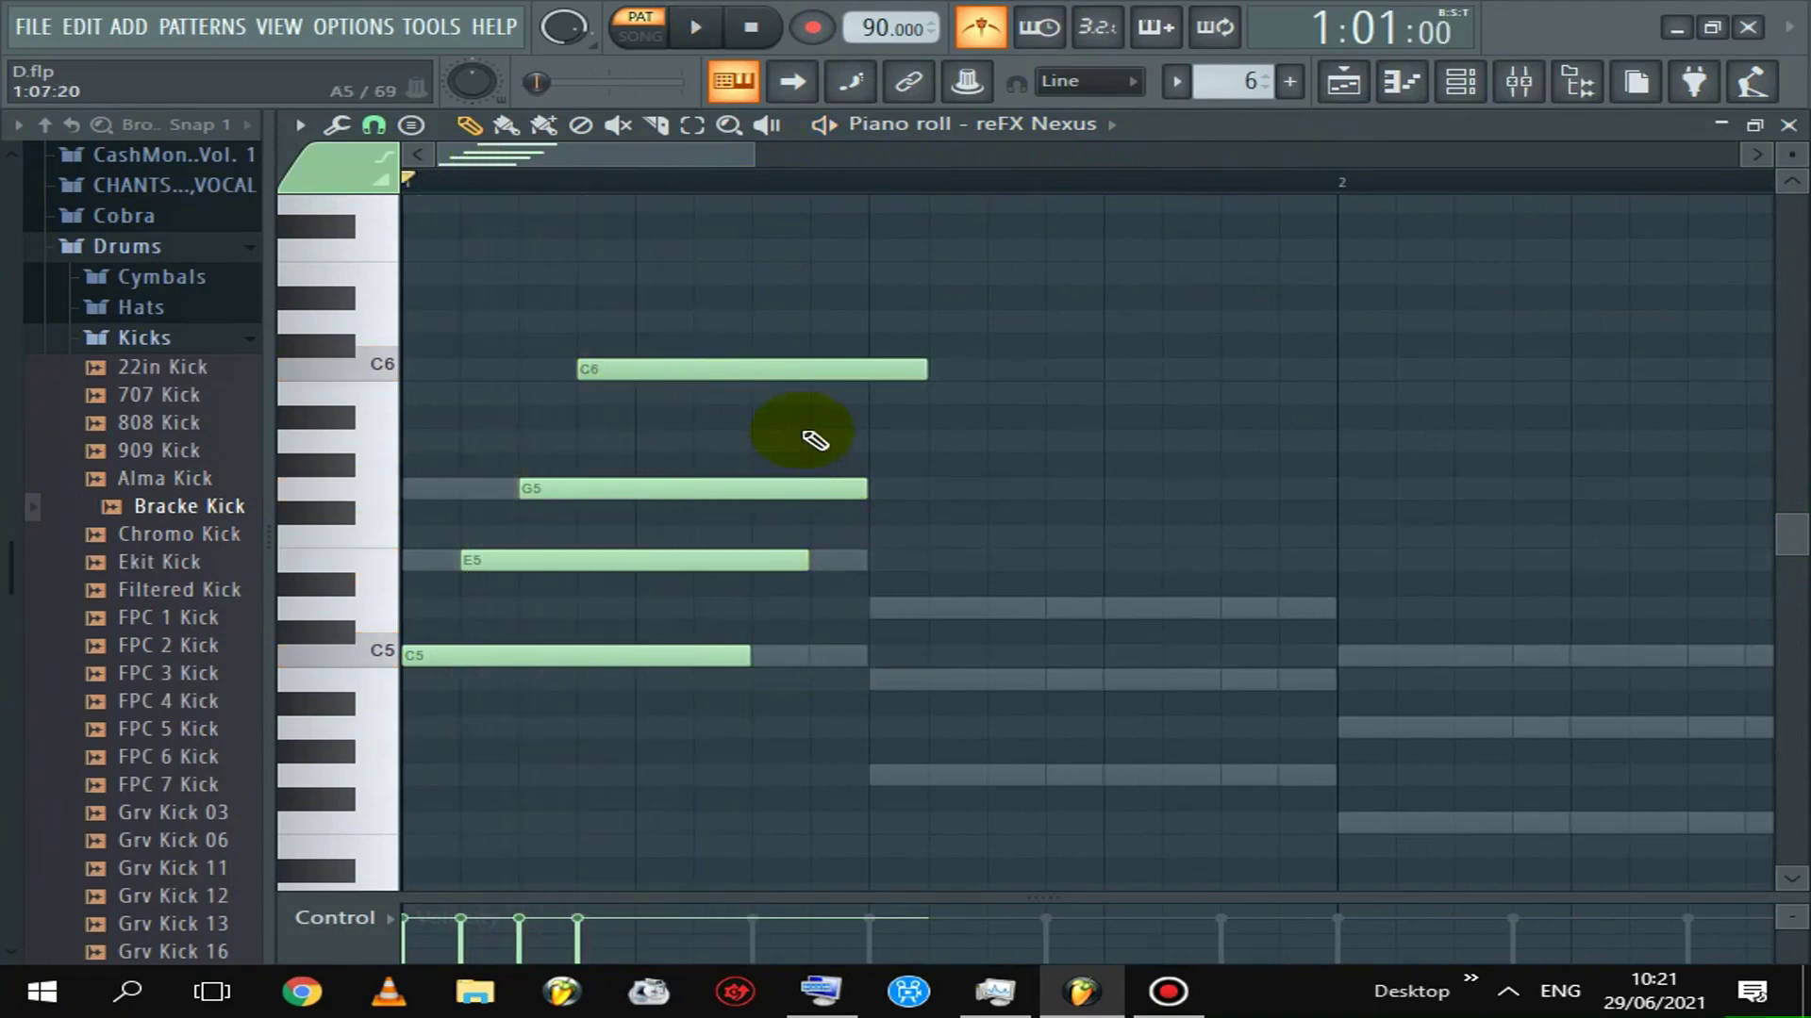
# Duplicate the arpeggio over the remaining ghost chords as G4-B4-D5-G5, F4-A4-C5-F5 and G4-B4-D5-G5, and trim the last G5 to end at bar 3
pyautogui.hotkey('ctrl', 'a')
pyautogui.moveTo(479, 653); pyautogui.dragTo(1547, 510)
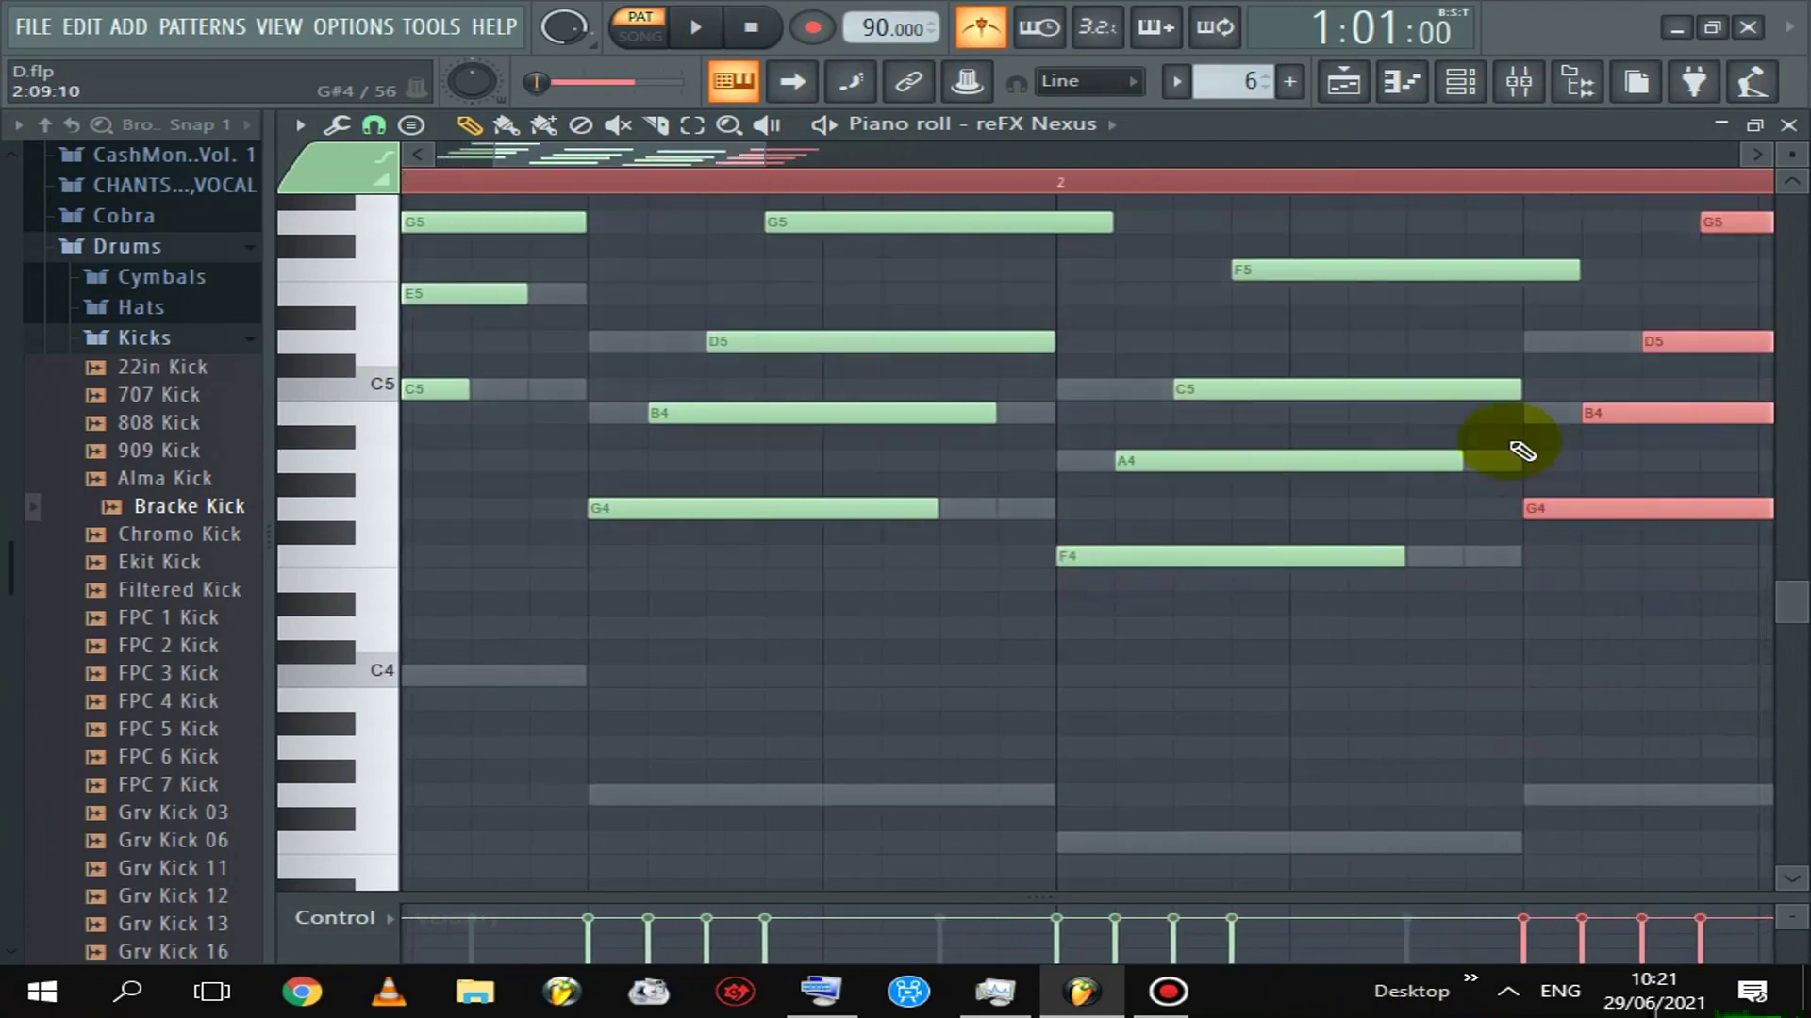
pyautogui.moveTo(683, 168); pyautogui.dragTo(897, 210)
pyautogui.press('space')
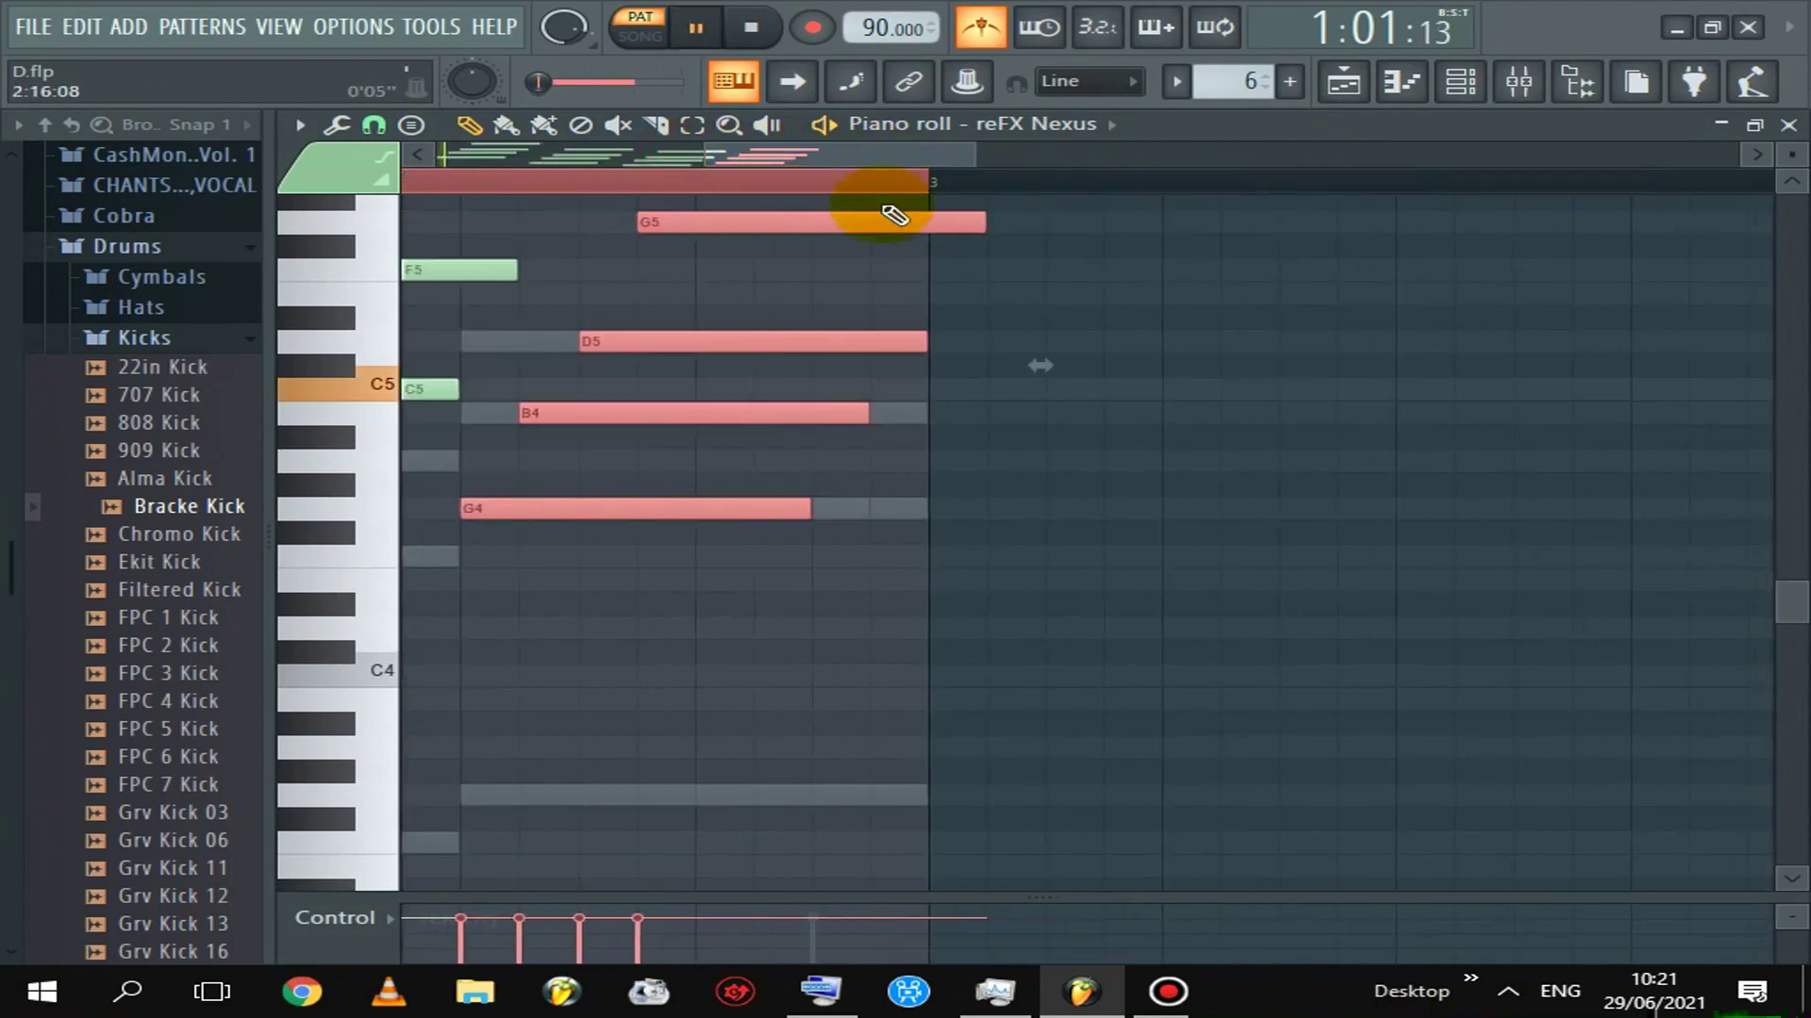
pyautogui.click(1012, 238)
pyautogui.moveTo(1012, 238); pyautogui.dragTo(933, 231)
# Listen to the full pattern while reviewing the reFX Nexus notes, then close the piano roll and stop playback
pyautogui.click(1789, 125)
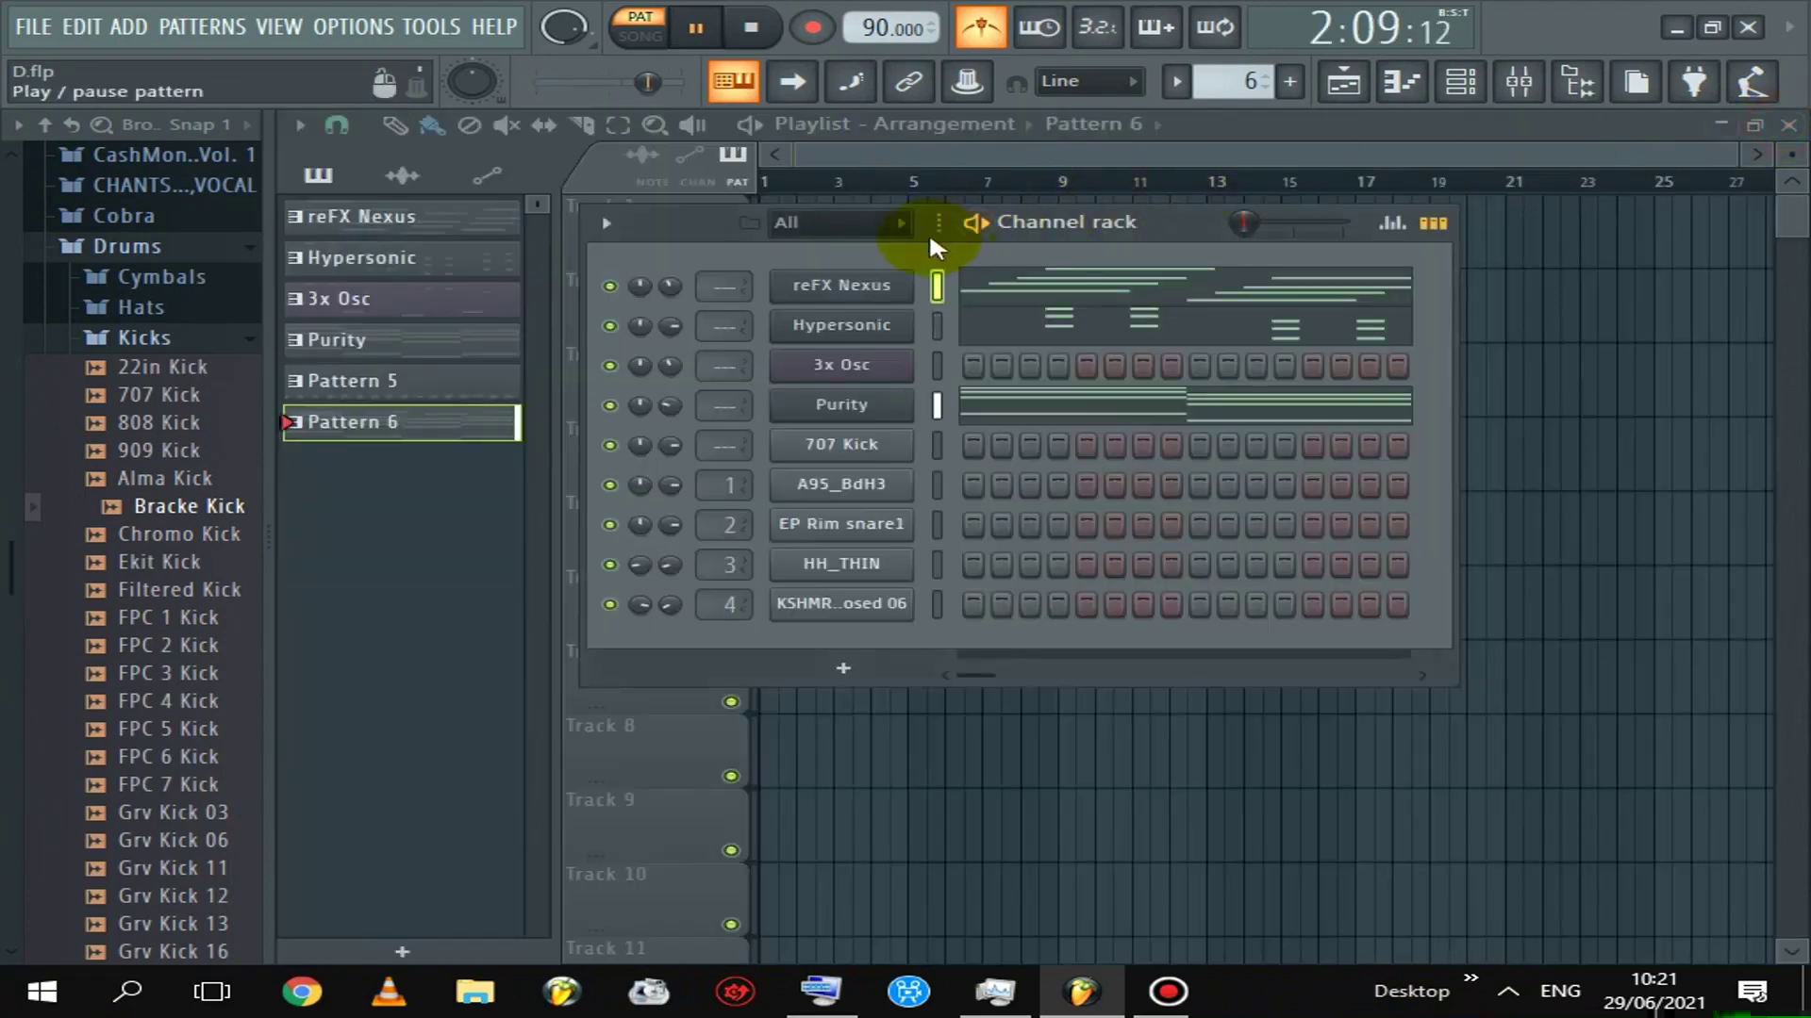
pyautogui.click(1004, 292)
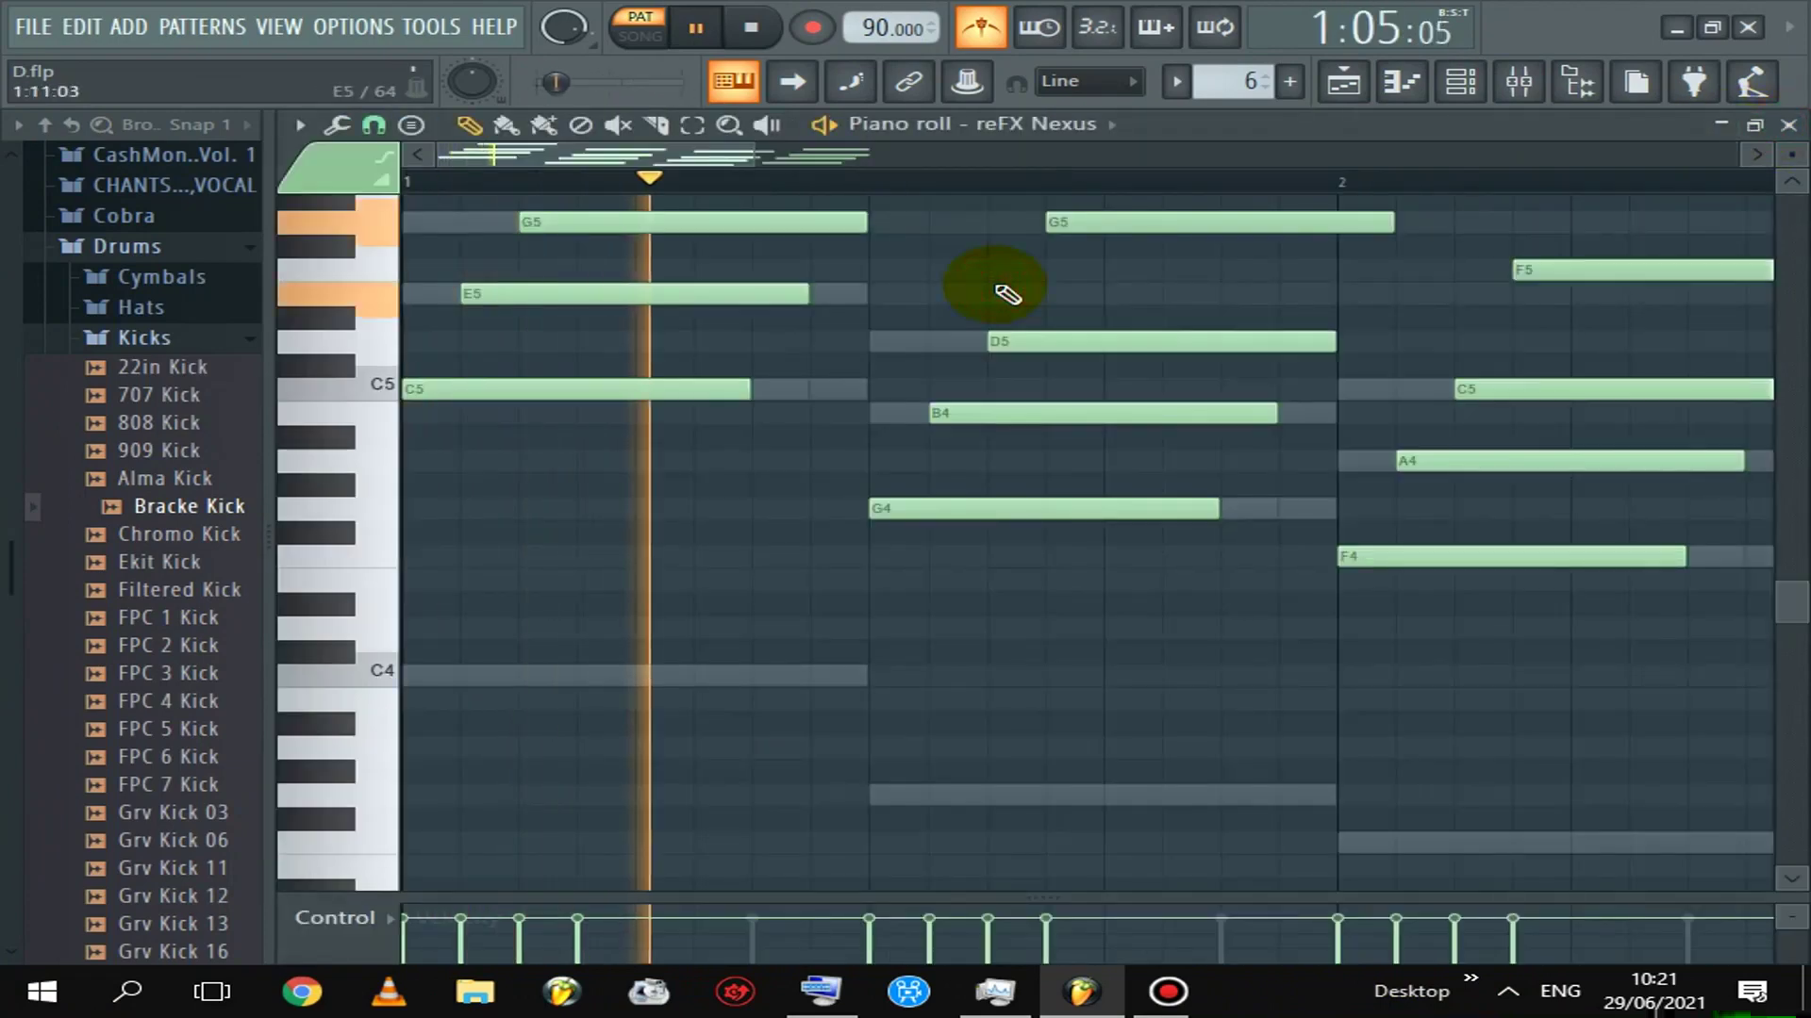
pyautogui.click(1789, 125)
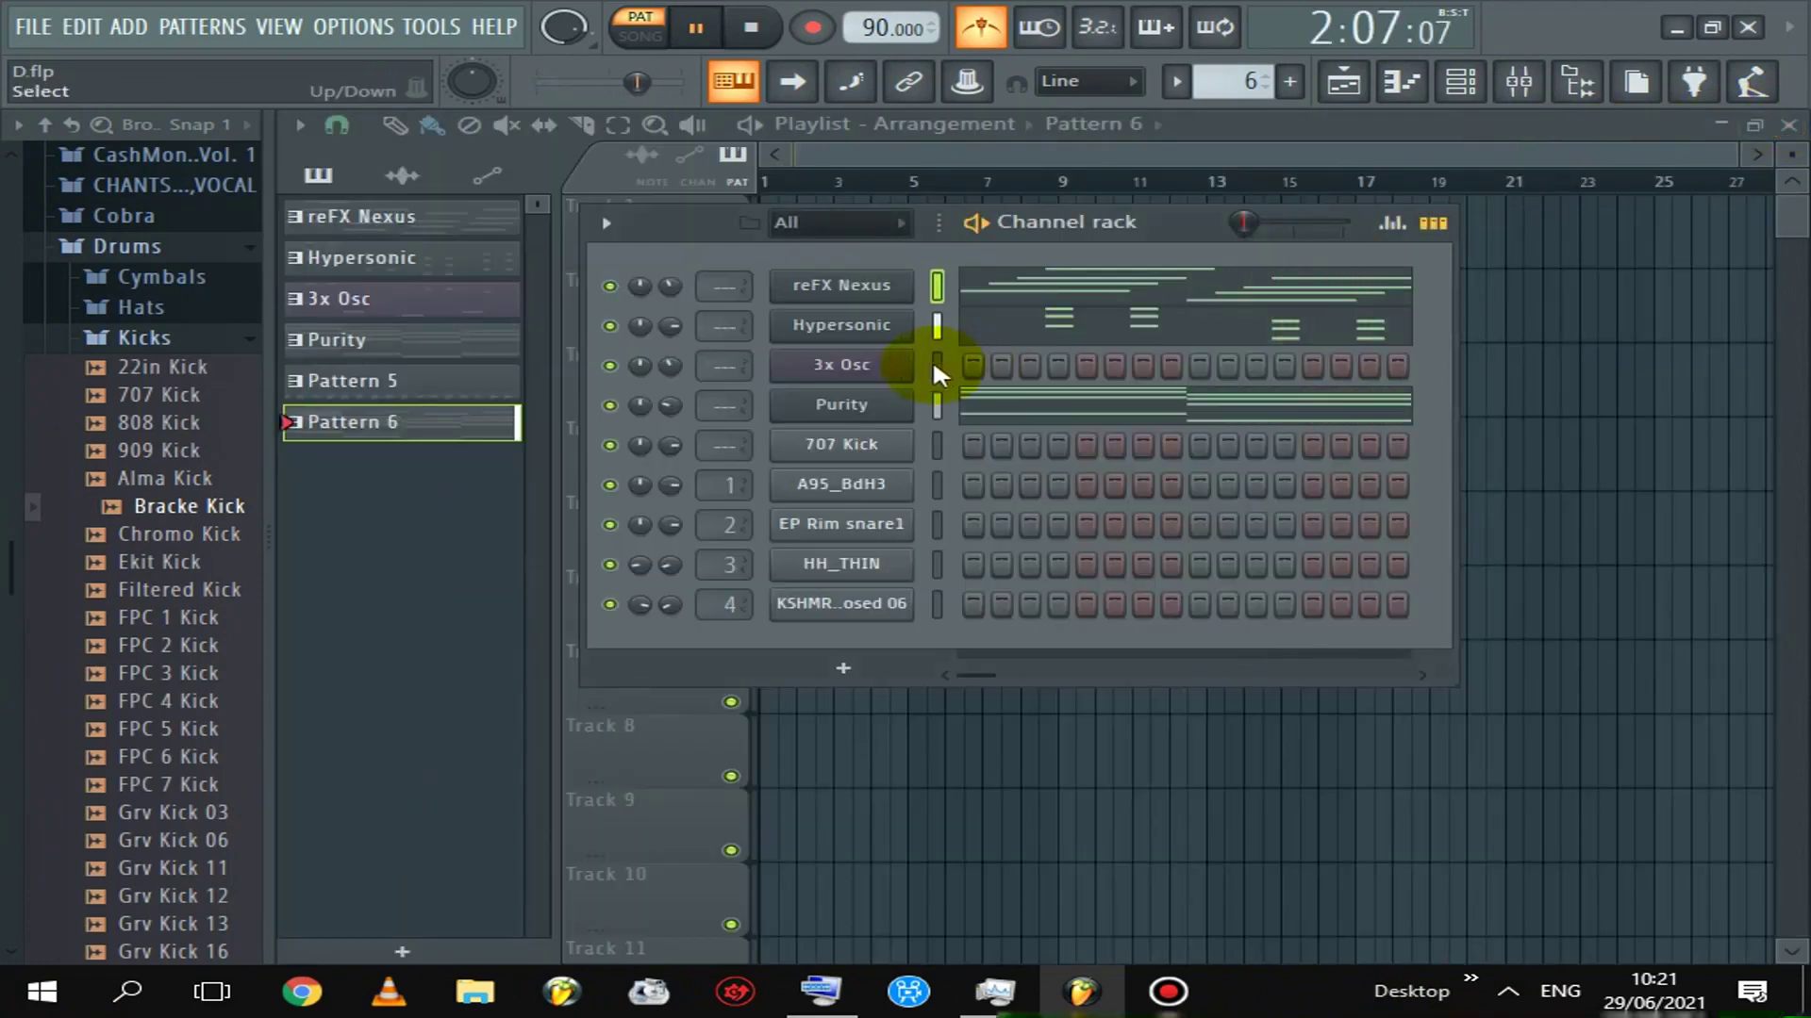
pyautogui.press('space')
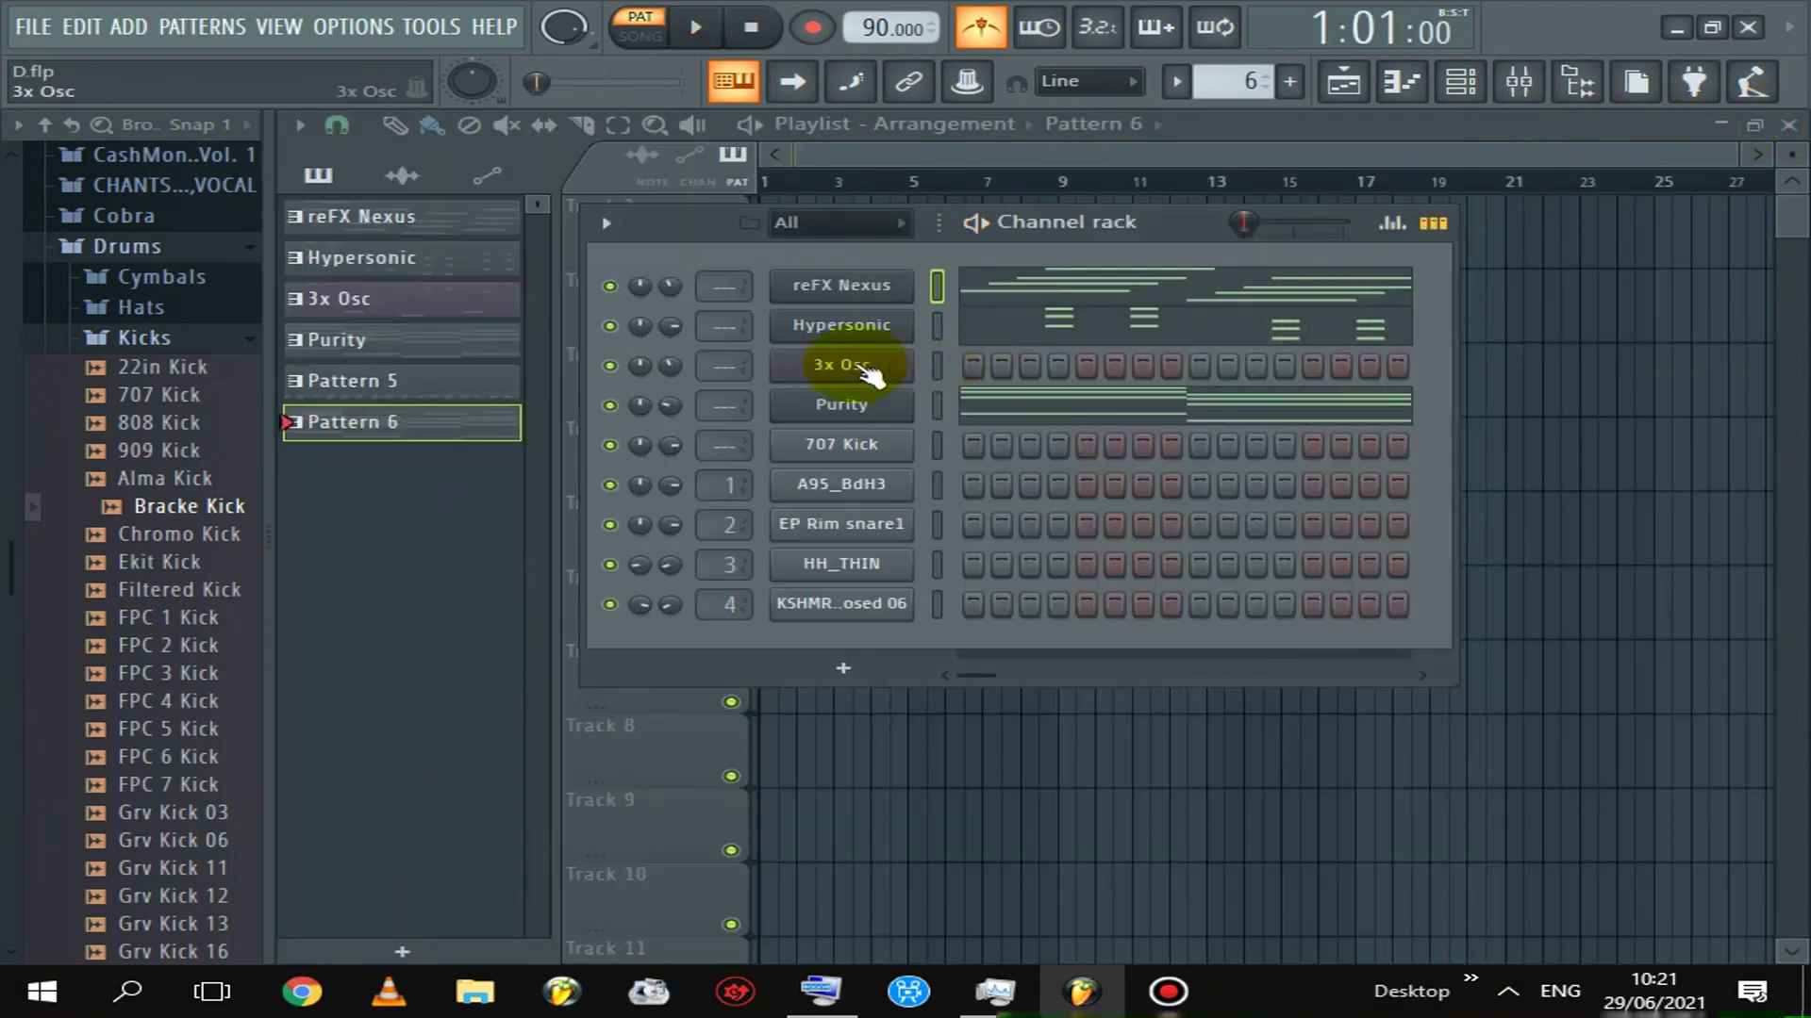
# Open the 3x Osc piano roll, place a four-step C4 note at the start of bar 1, and play it
pyautogui.rightClick(861, 368)
pyautogui.click(1109, 360)
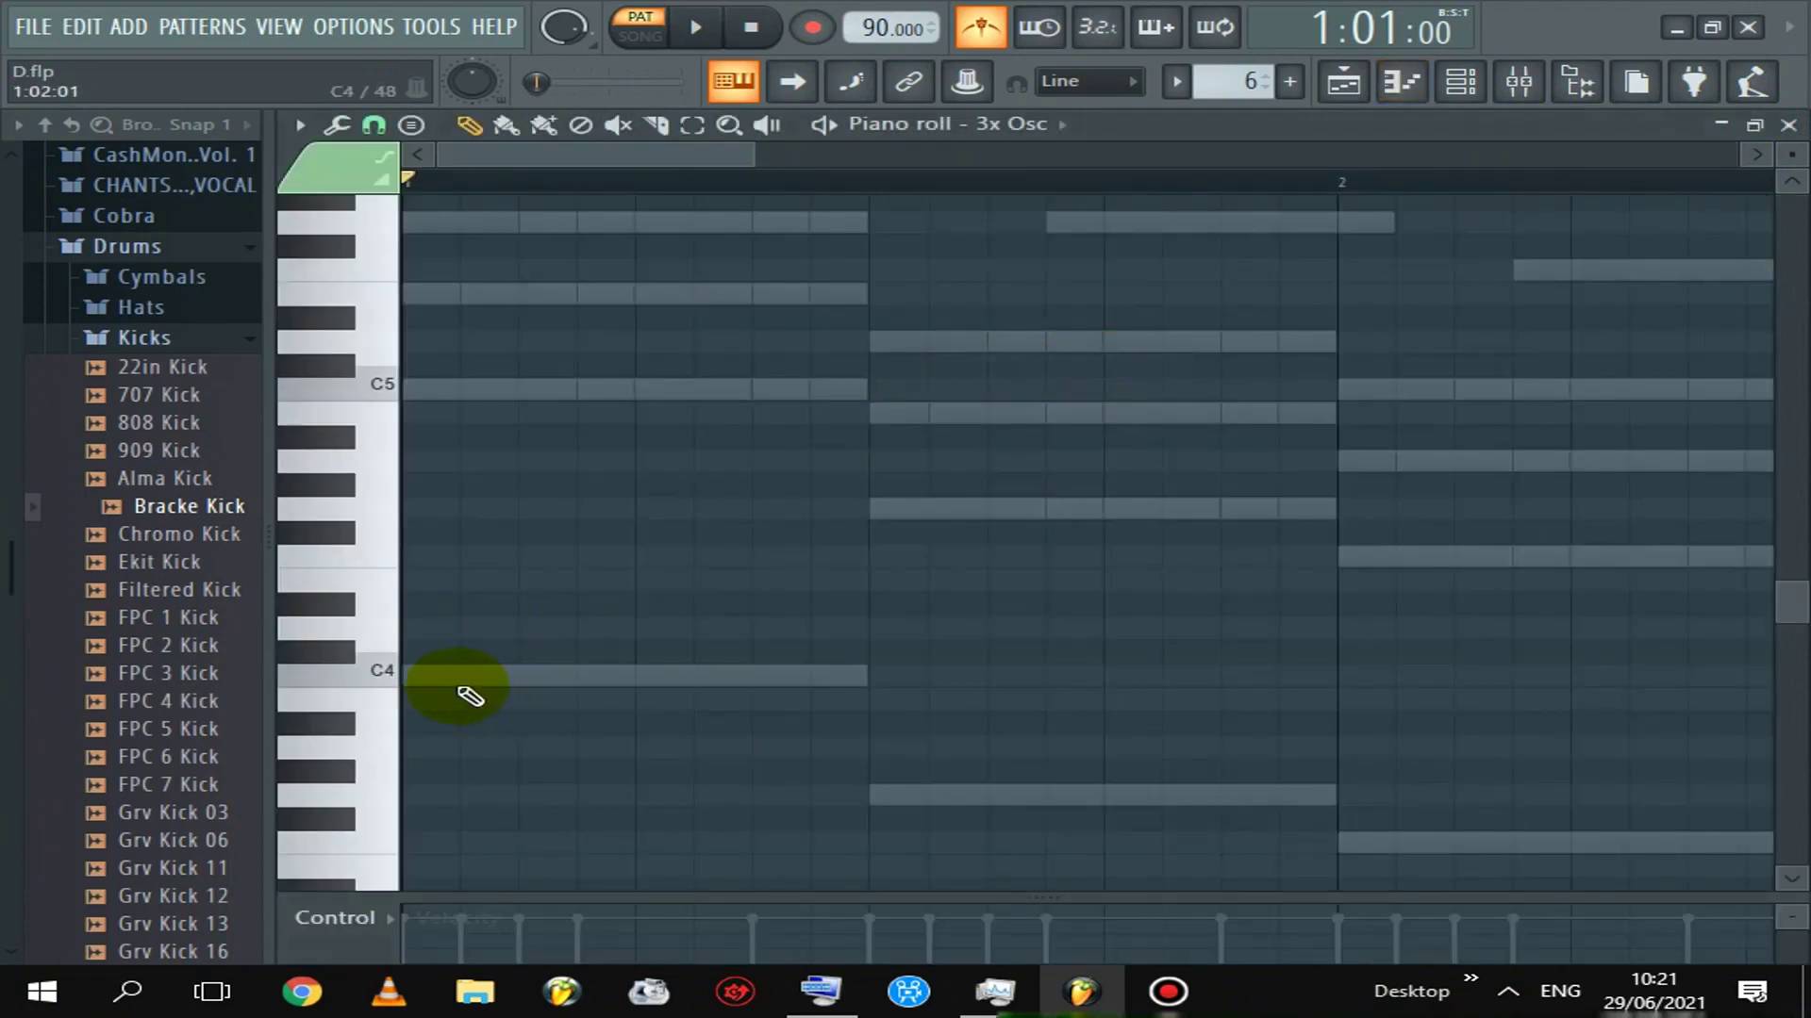
pyautogui.click(408, 676)
pyautogui.moveTo(693, 677); pyautogui.dragTo(539, 688)
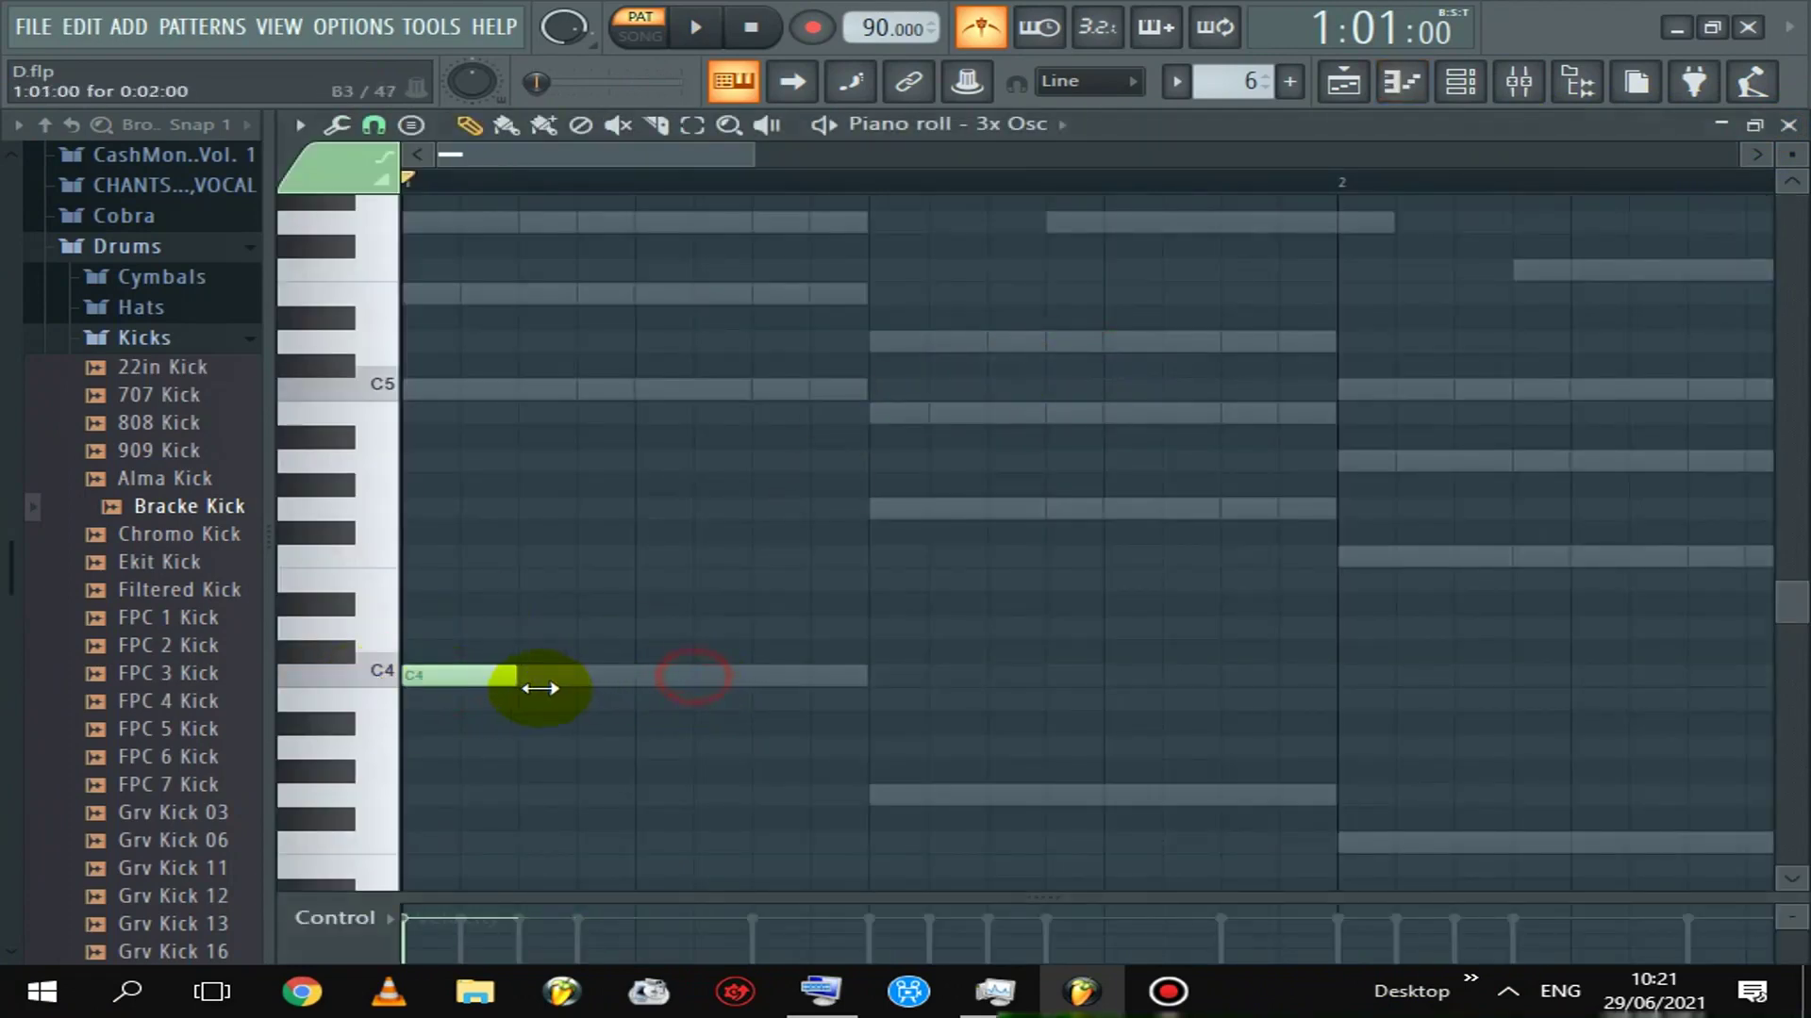
pyautogui.press('space')
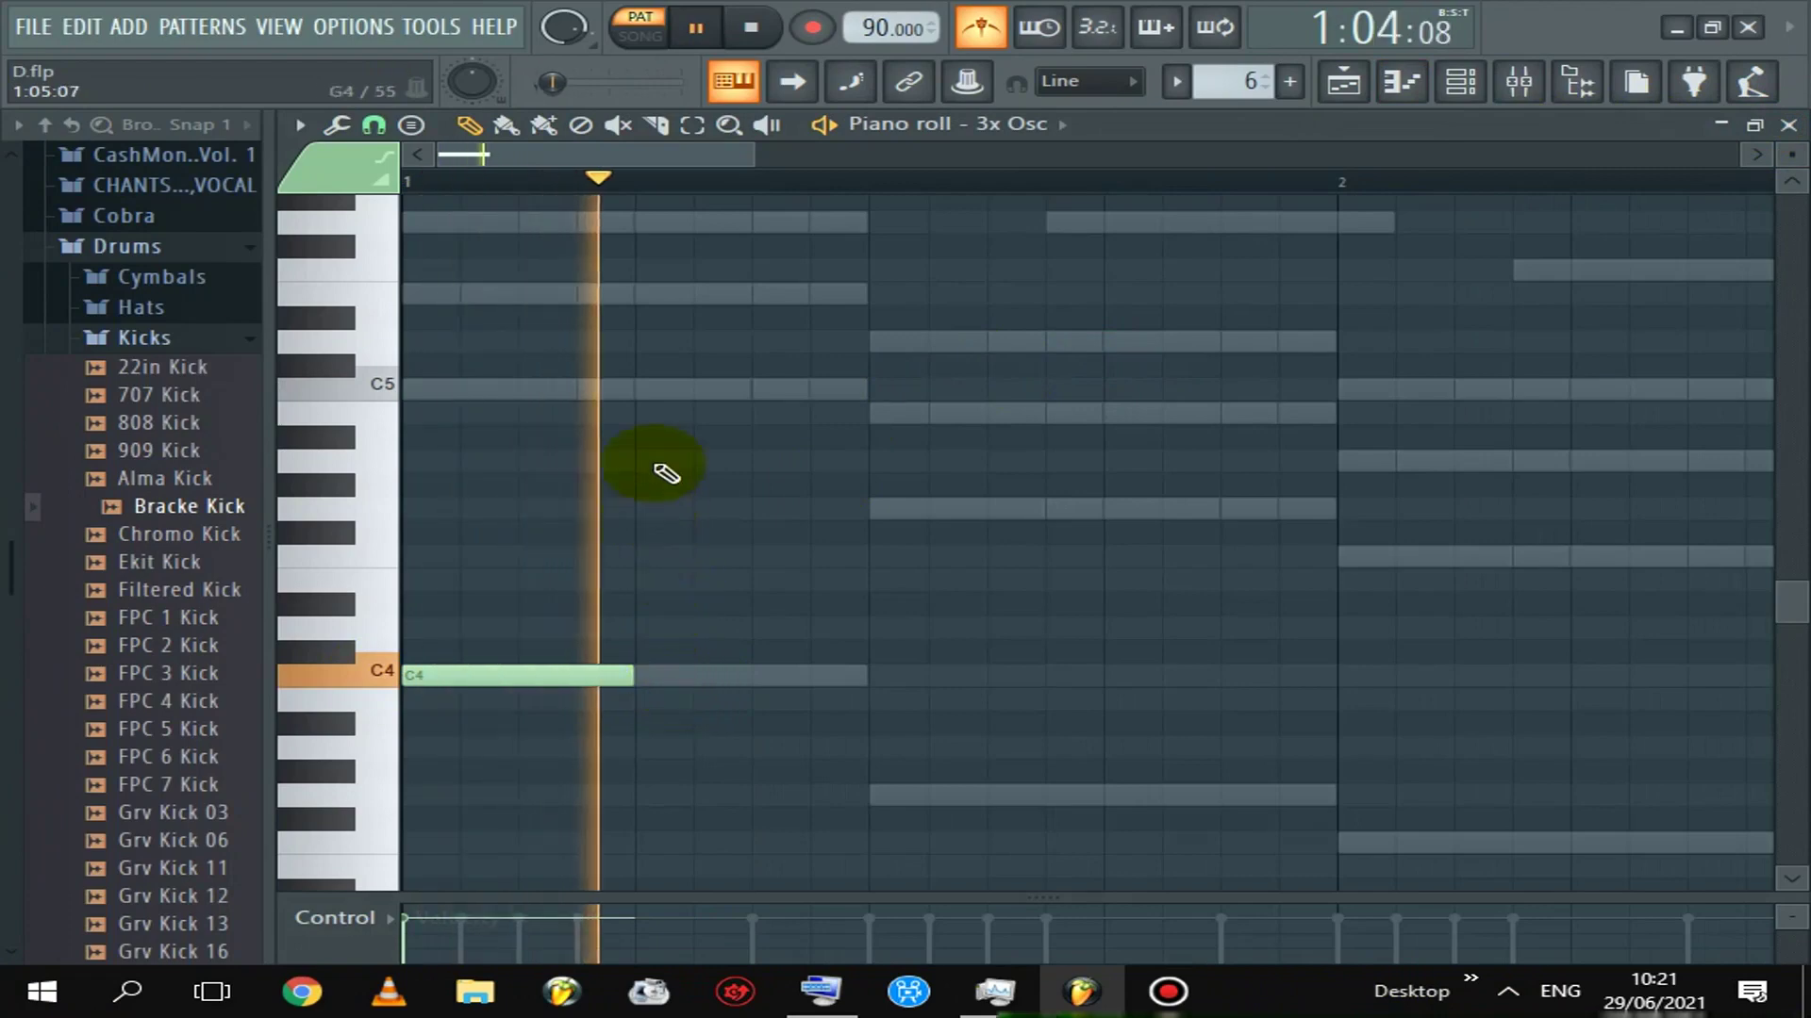
pyautogui.press('space')
# Add one-step C5 notes at steps 5 and 7 of bar 1 and audition the bass line
pyautogui.click(649, 389)
pyautogui.press('space')
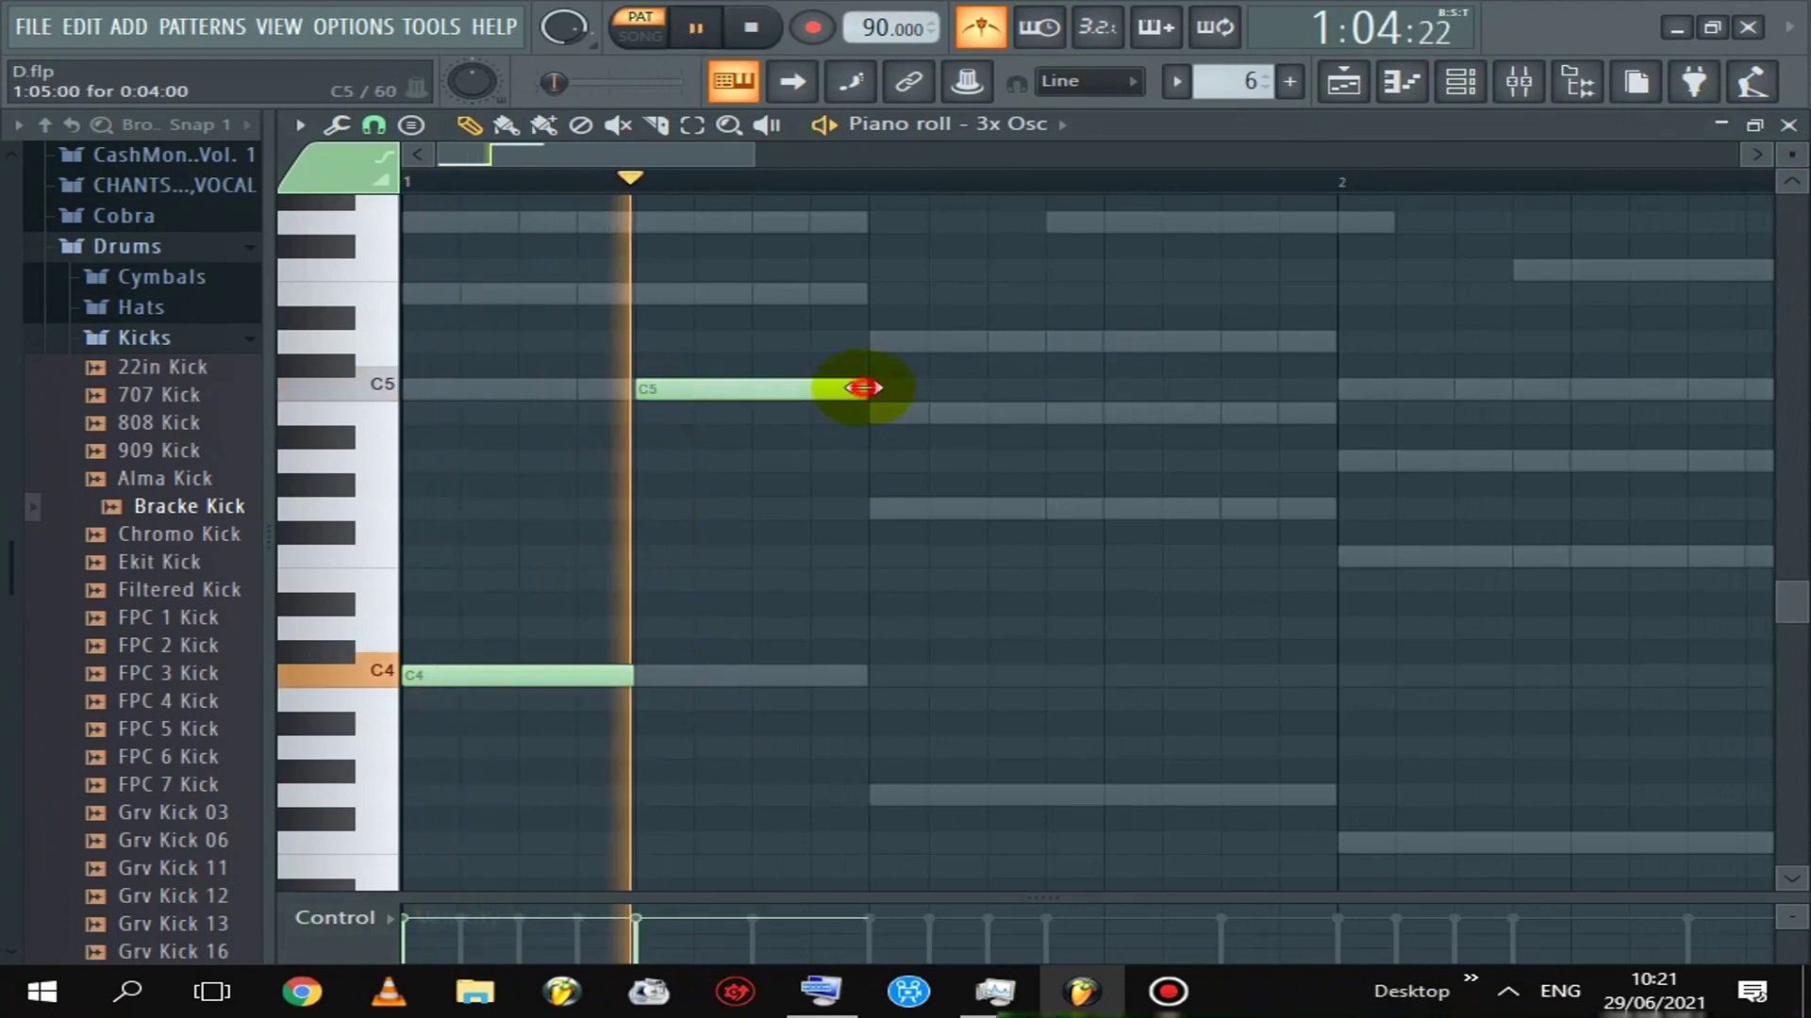
pyautogui.press('space')
pyautogui.moveTo(865, 388); pyautogui.dragTo(670, 404)
pyautogui.click(775, 390)
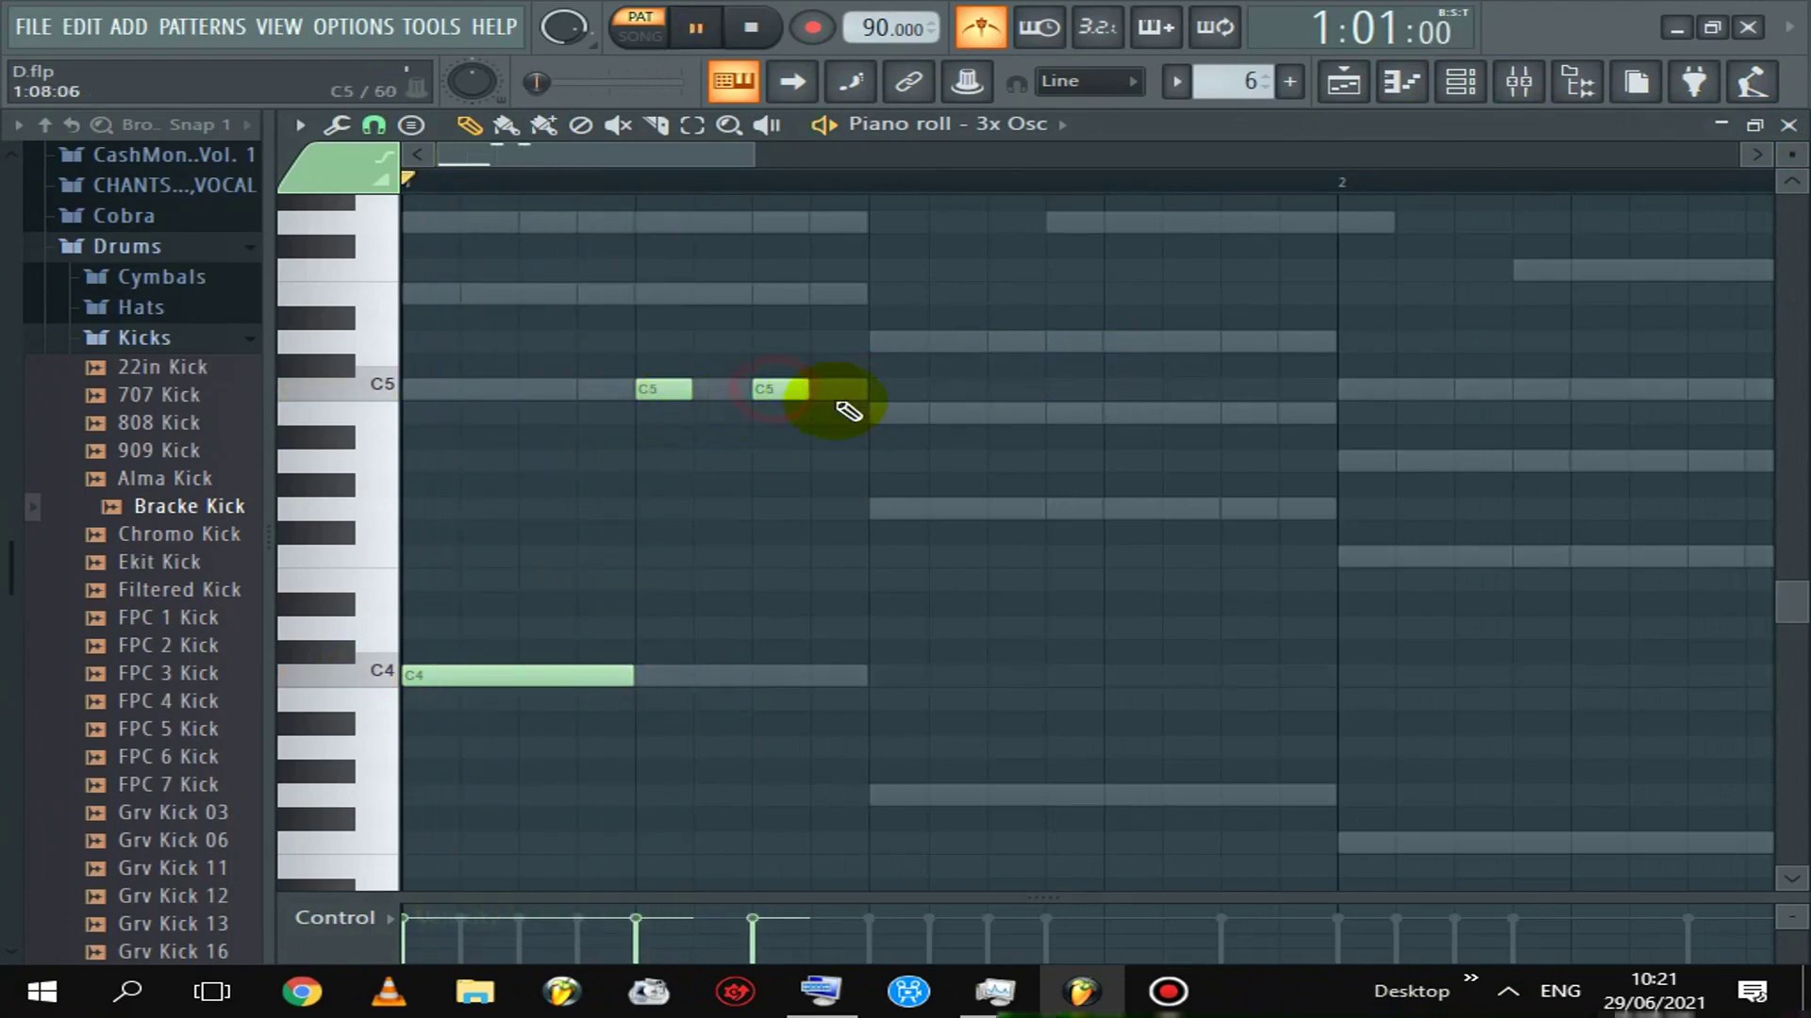
pyautogui.press('space')
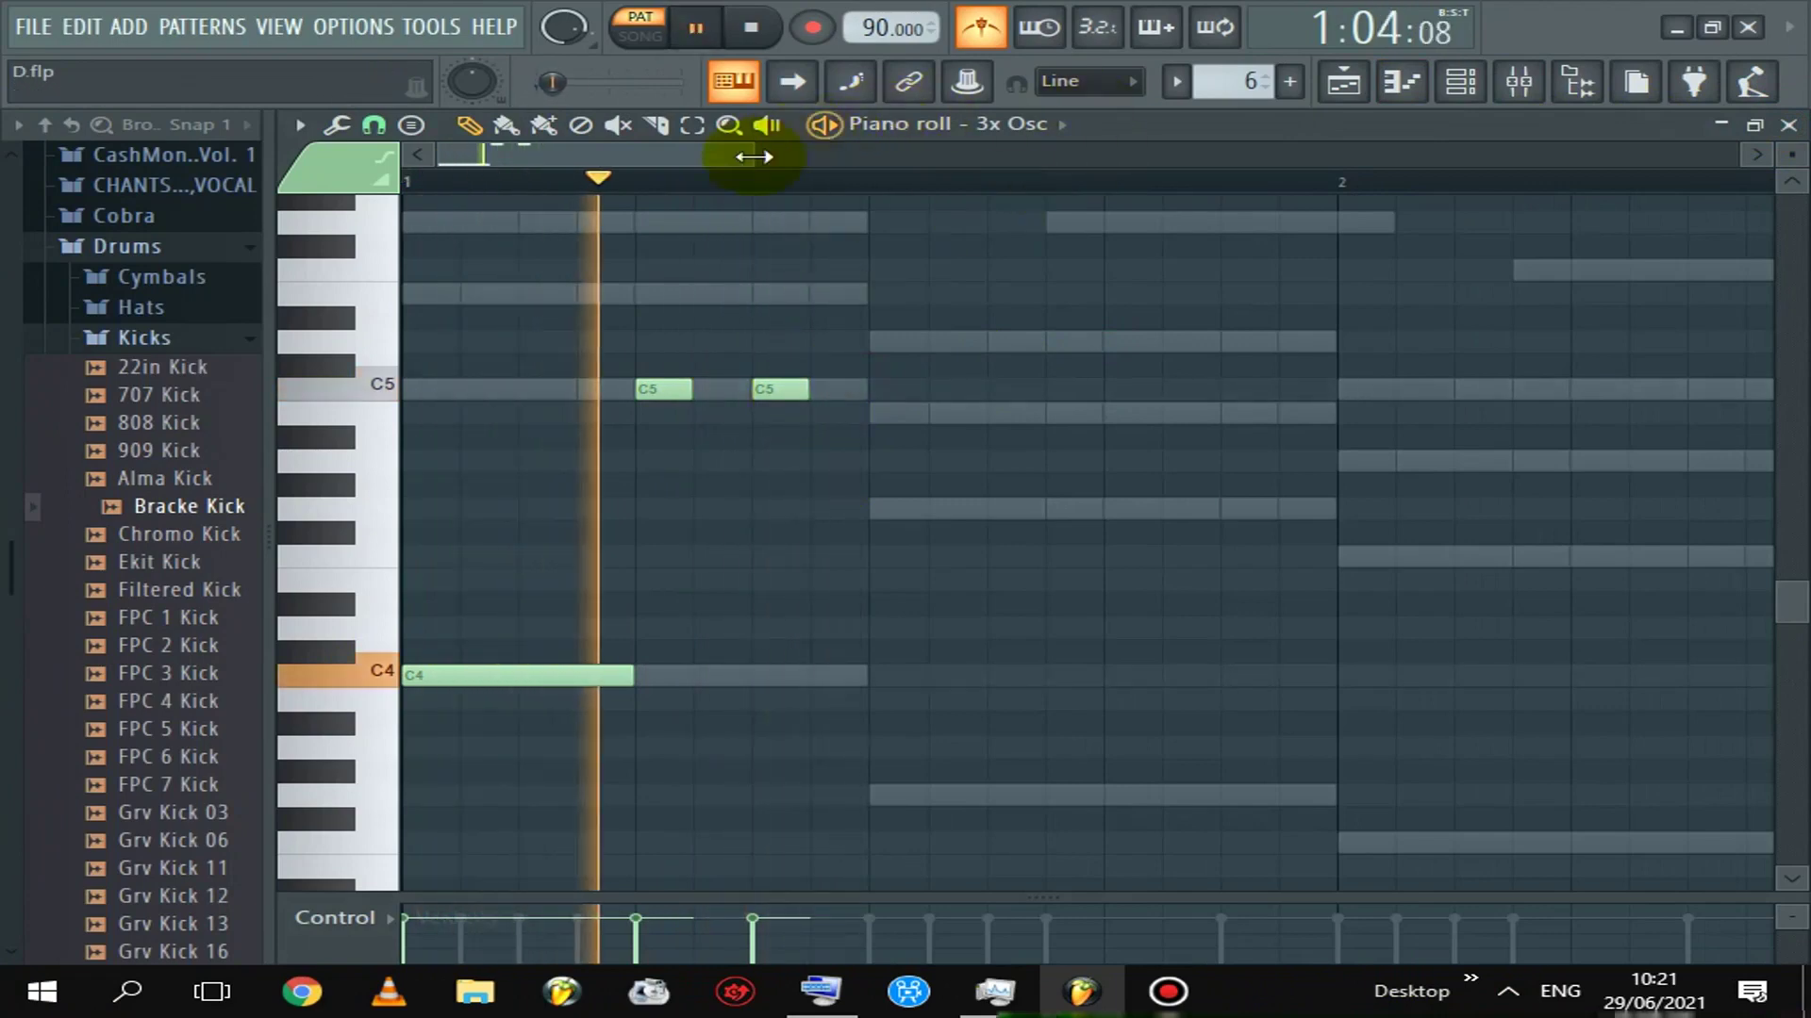
pyautogui.press('space')
# Try the second C5 bass note at step 8 of bar 1 and play it back
pyautogui.moveTo(745, 154); pyautogui.dragTo(634, 189)
pyautogui.press('space')
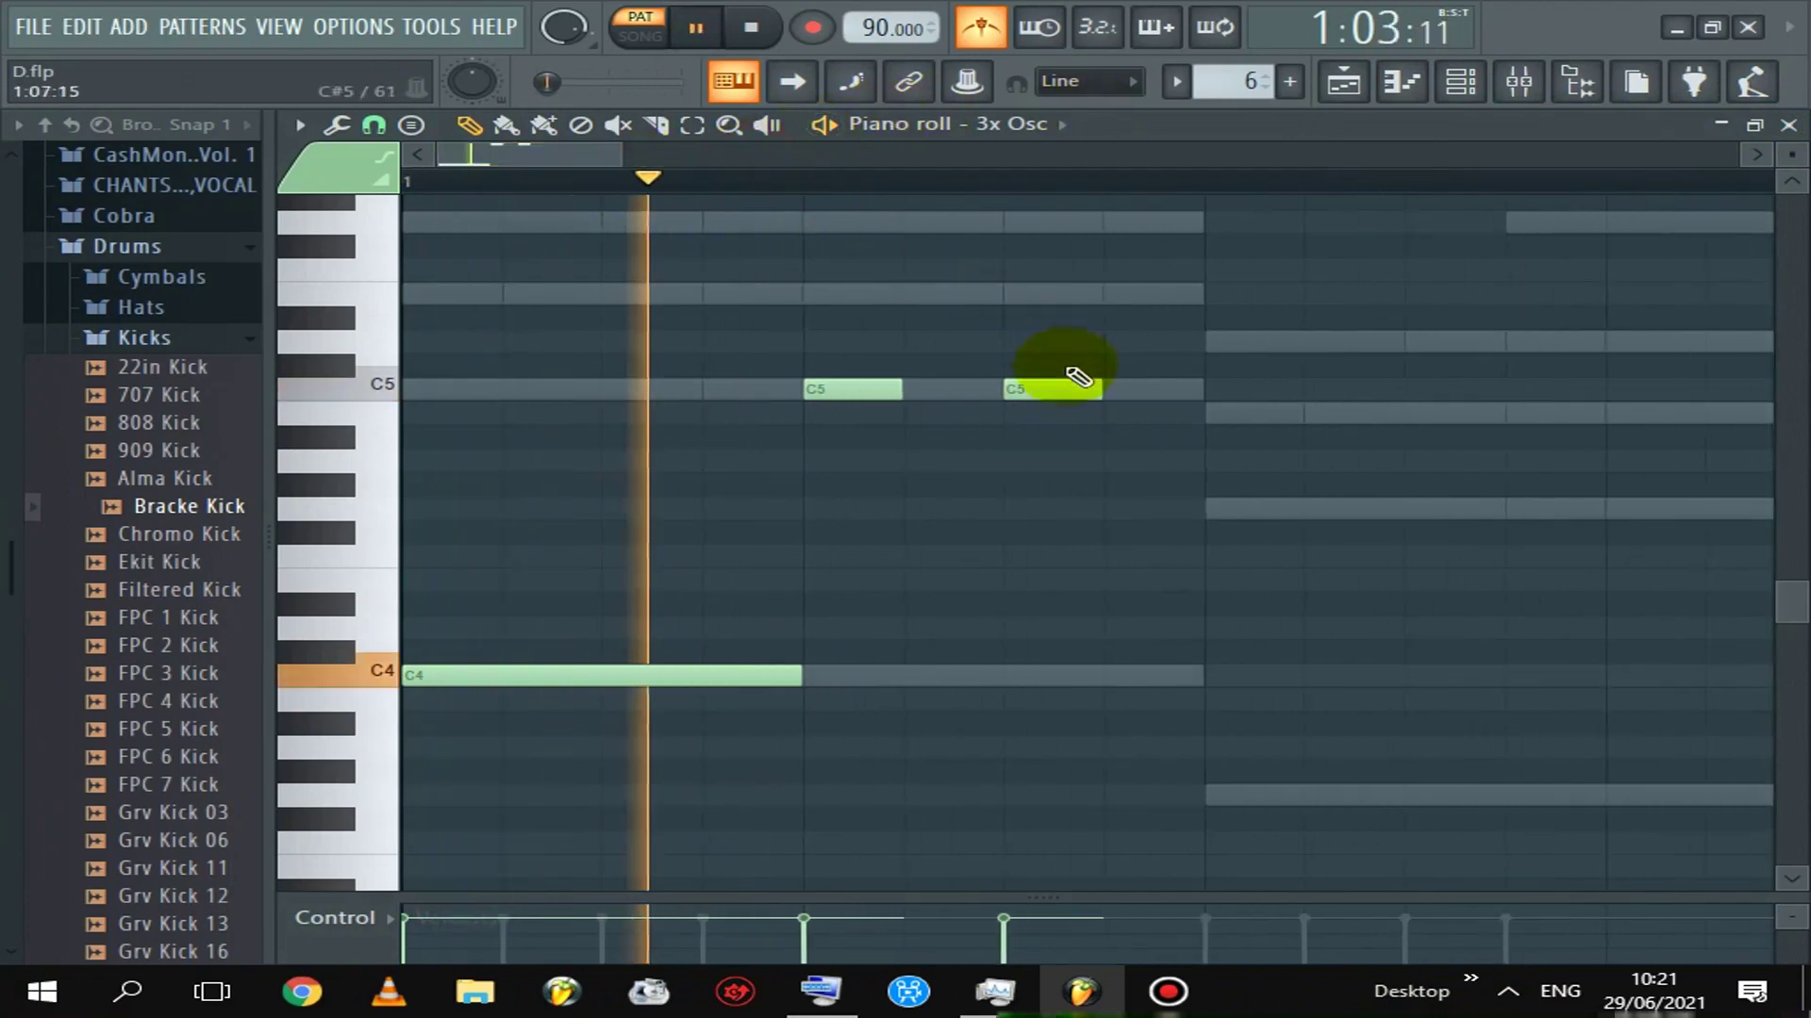
pyautogui.press('space')
pyautogui.click(1056, 395)
pyautogui.moveTo(1111, 395); pyautogui.dragTo(1155, 396)
pyautogui.press('space')
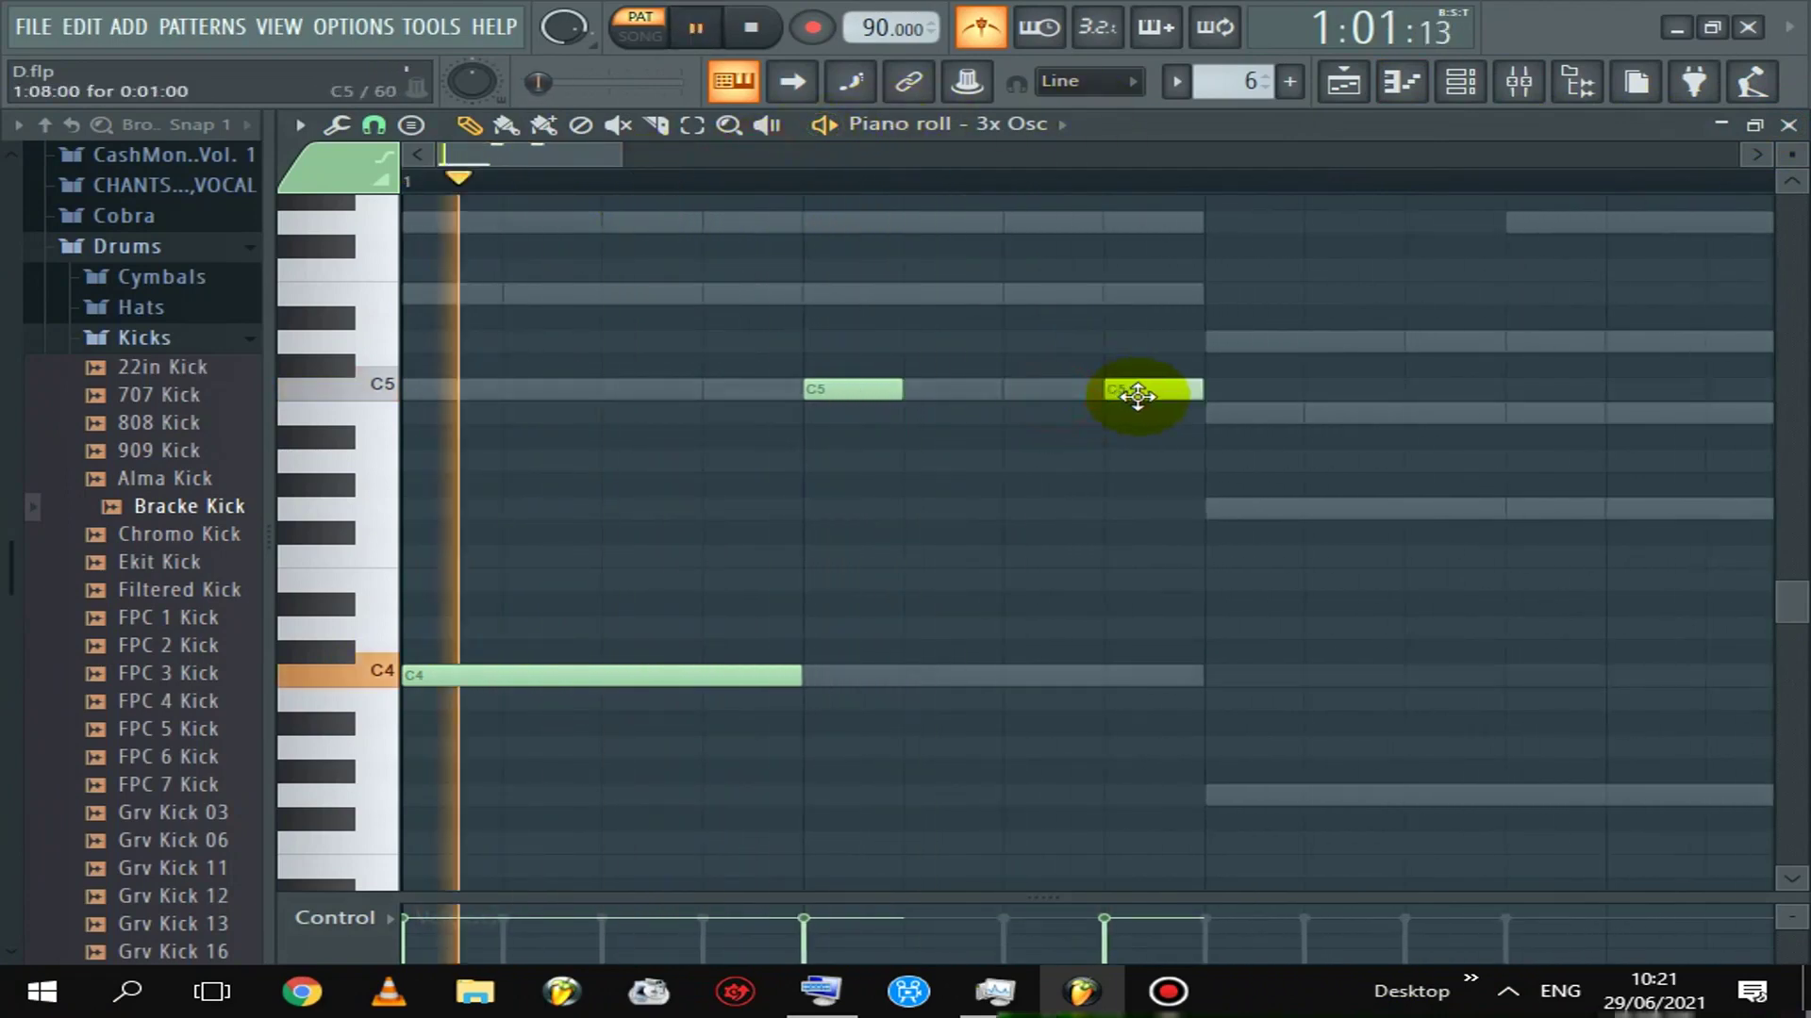
pyautogui.press('space')
pyautogui.press('space')
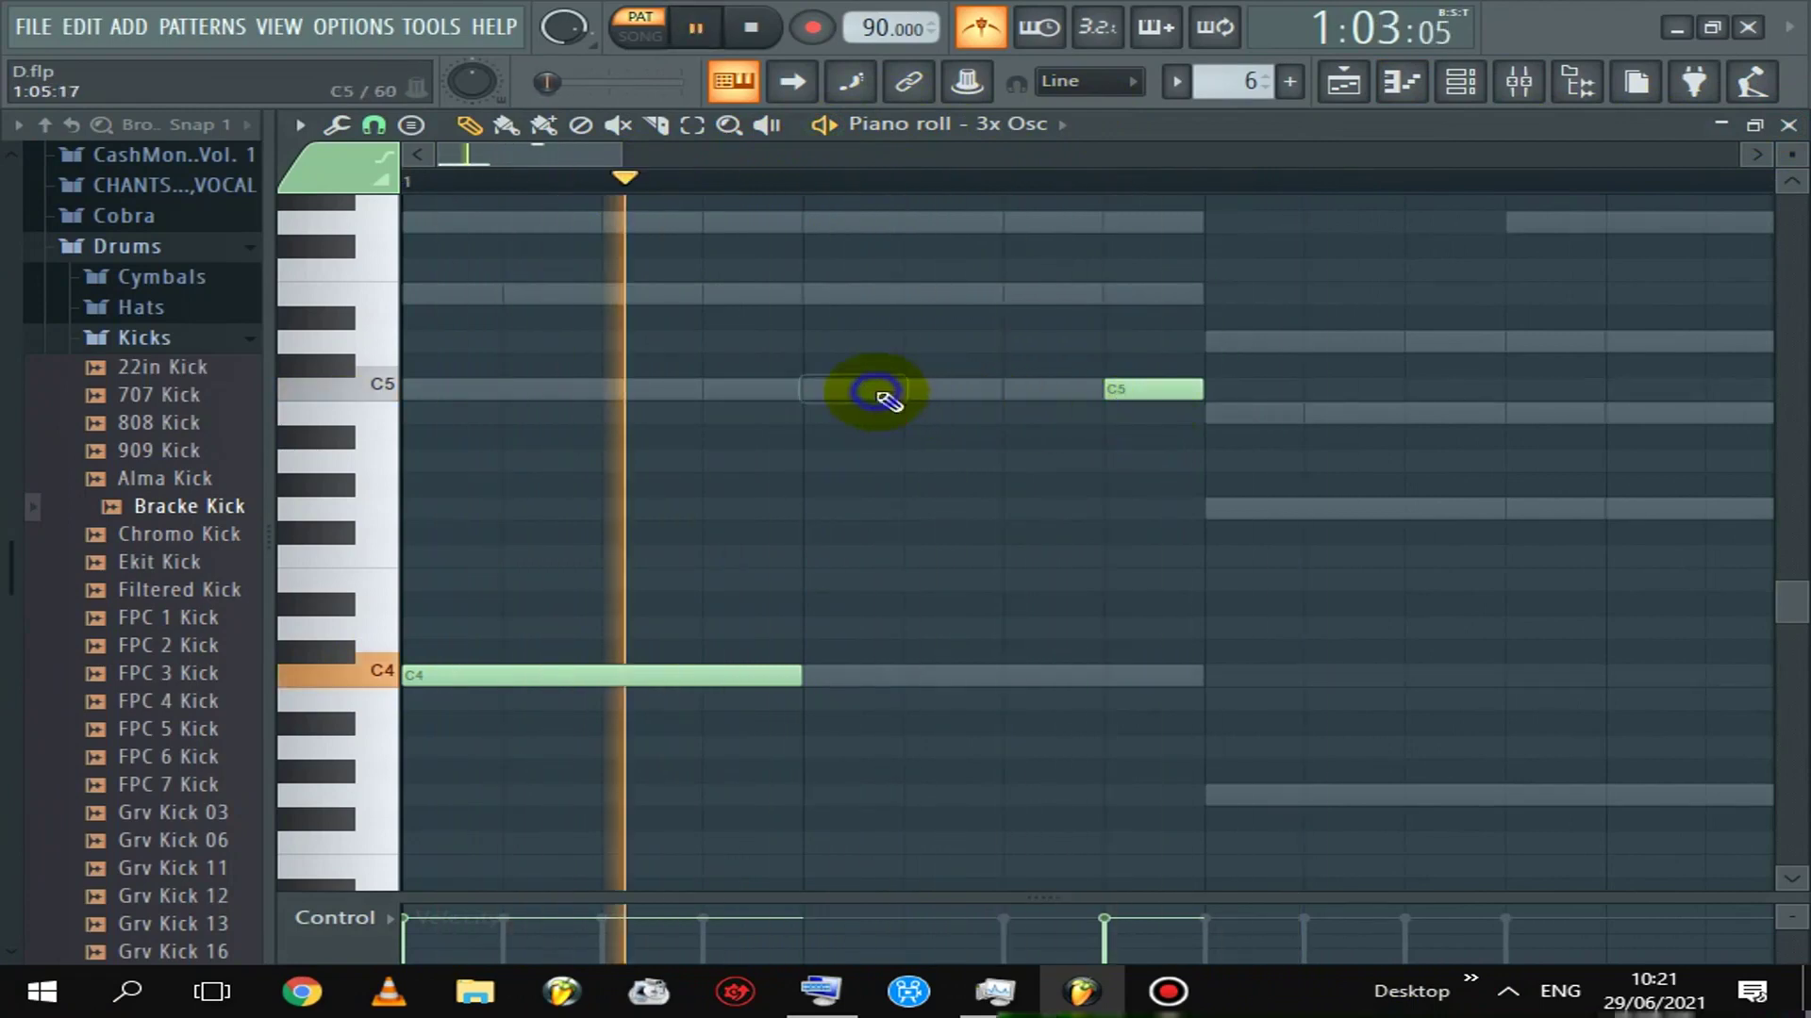
# Move the first C5 bass note to step 4, shorten the C4 note to three steps, and play them back
pyautogui.moveTo(877, 393); pyautogui.dragTo(720, 396)
pyautogui.press('space')
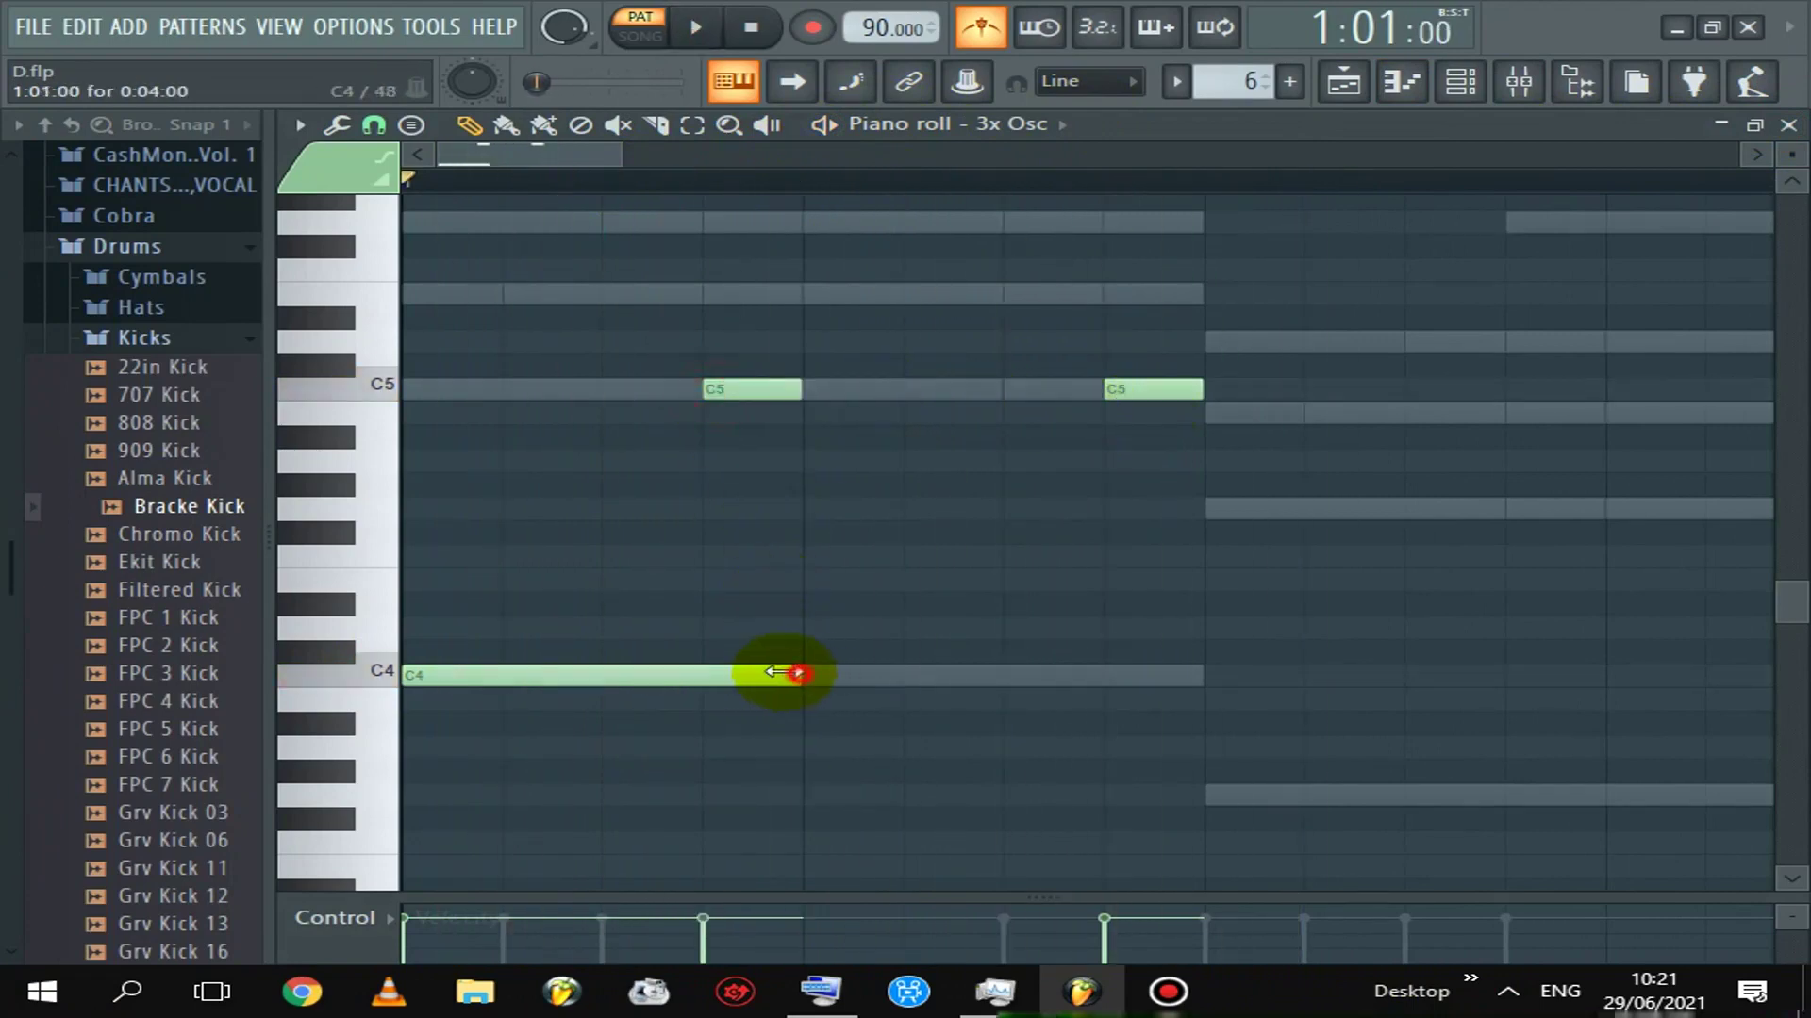
pyautogui.press('space')
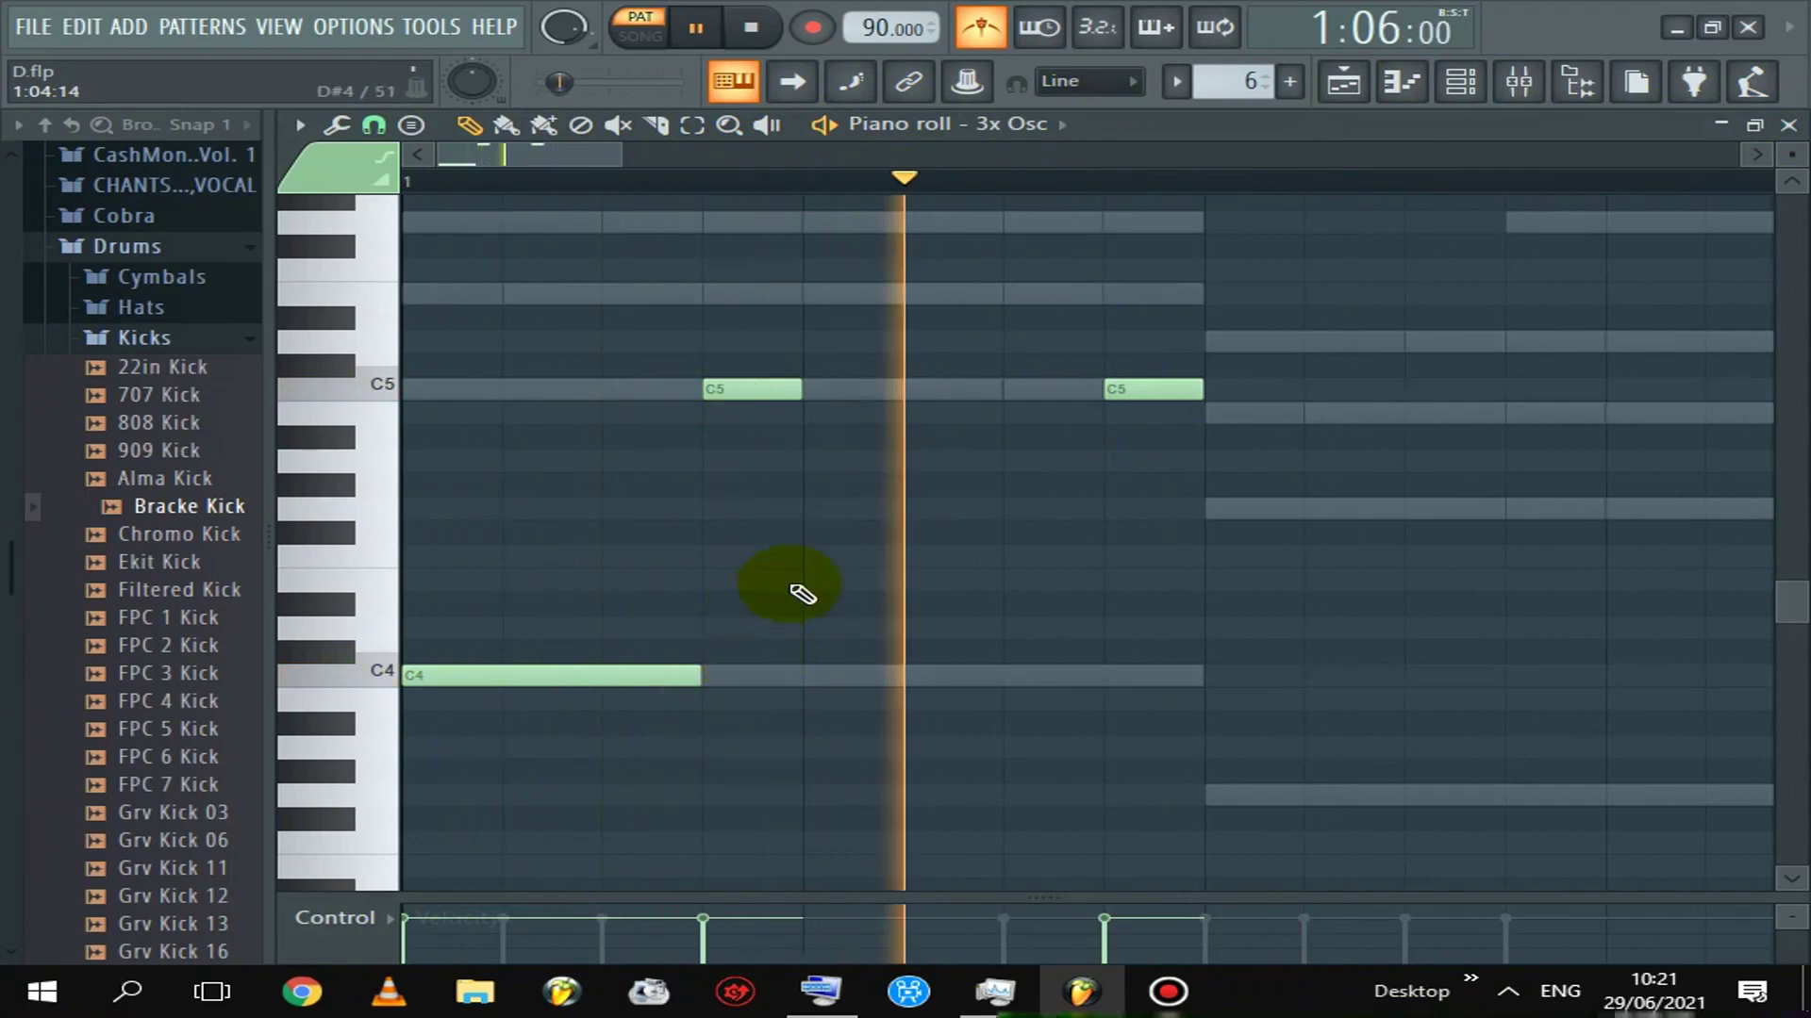
pyautogui.press('space')
# Reposition the second C5 bass note at step 7 of bar 1 and remove the extra C5 notes after it
pyautogui.click(1010, 382)
pyautogui.press('space')
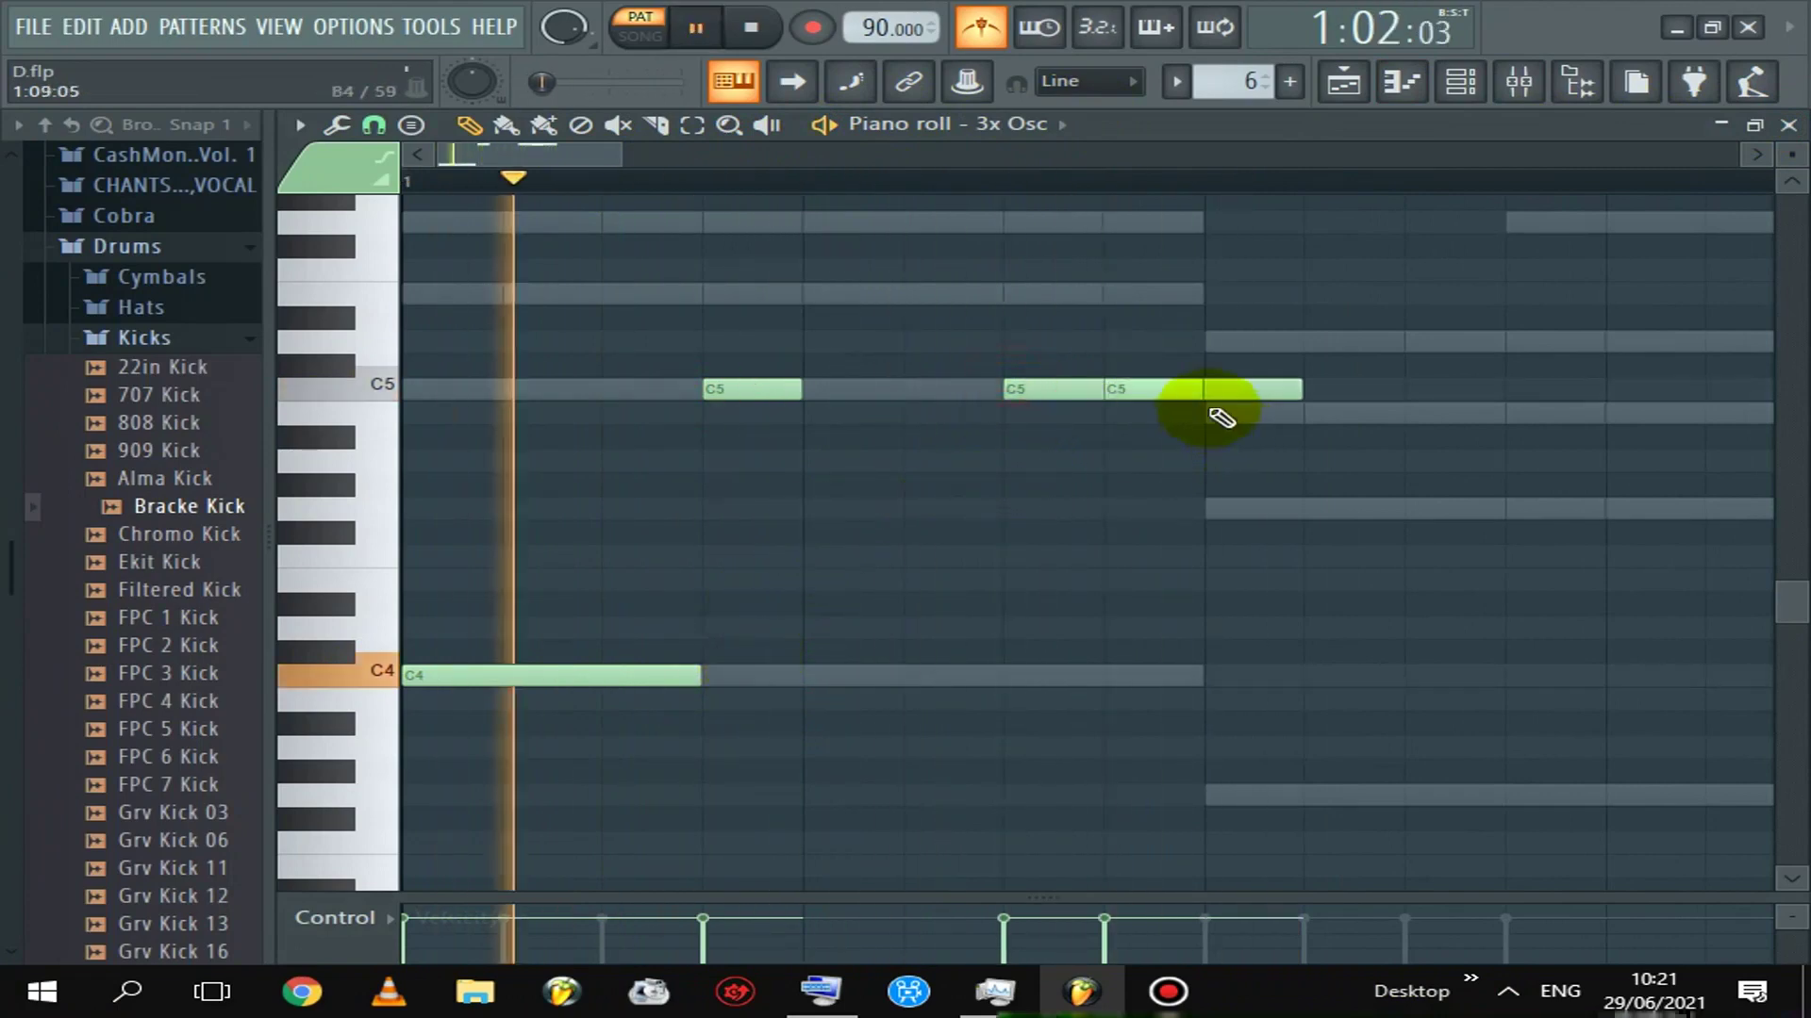
pyautogui.rightClick(1259, 386)
pyautogui.press('space')
pyautogui.moveTo(1137, 382); pyautogui.dragTo(1036, 384)
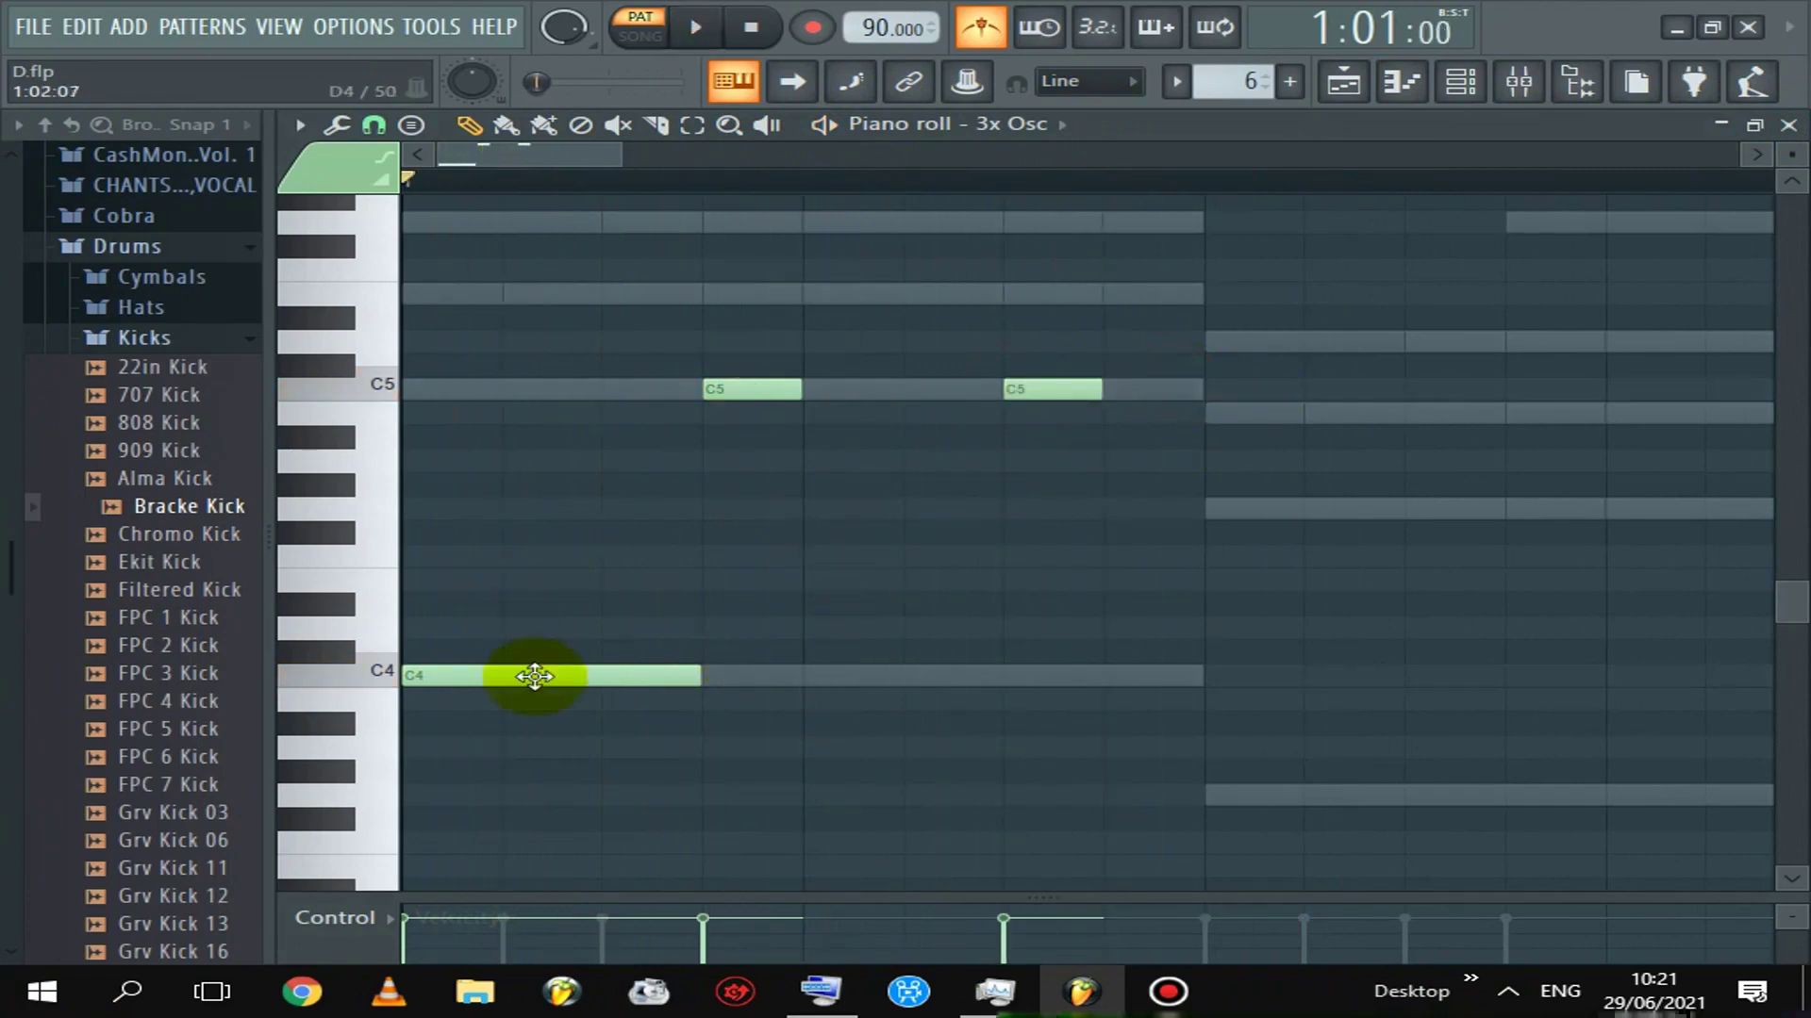
# Place a three-step G3 bass note at step 9 of bar 1 and play the pattern
pyautogui.click(1220, 788)
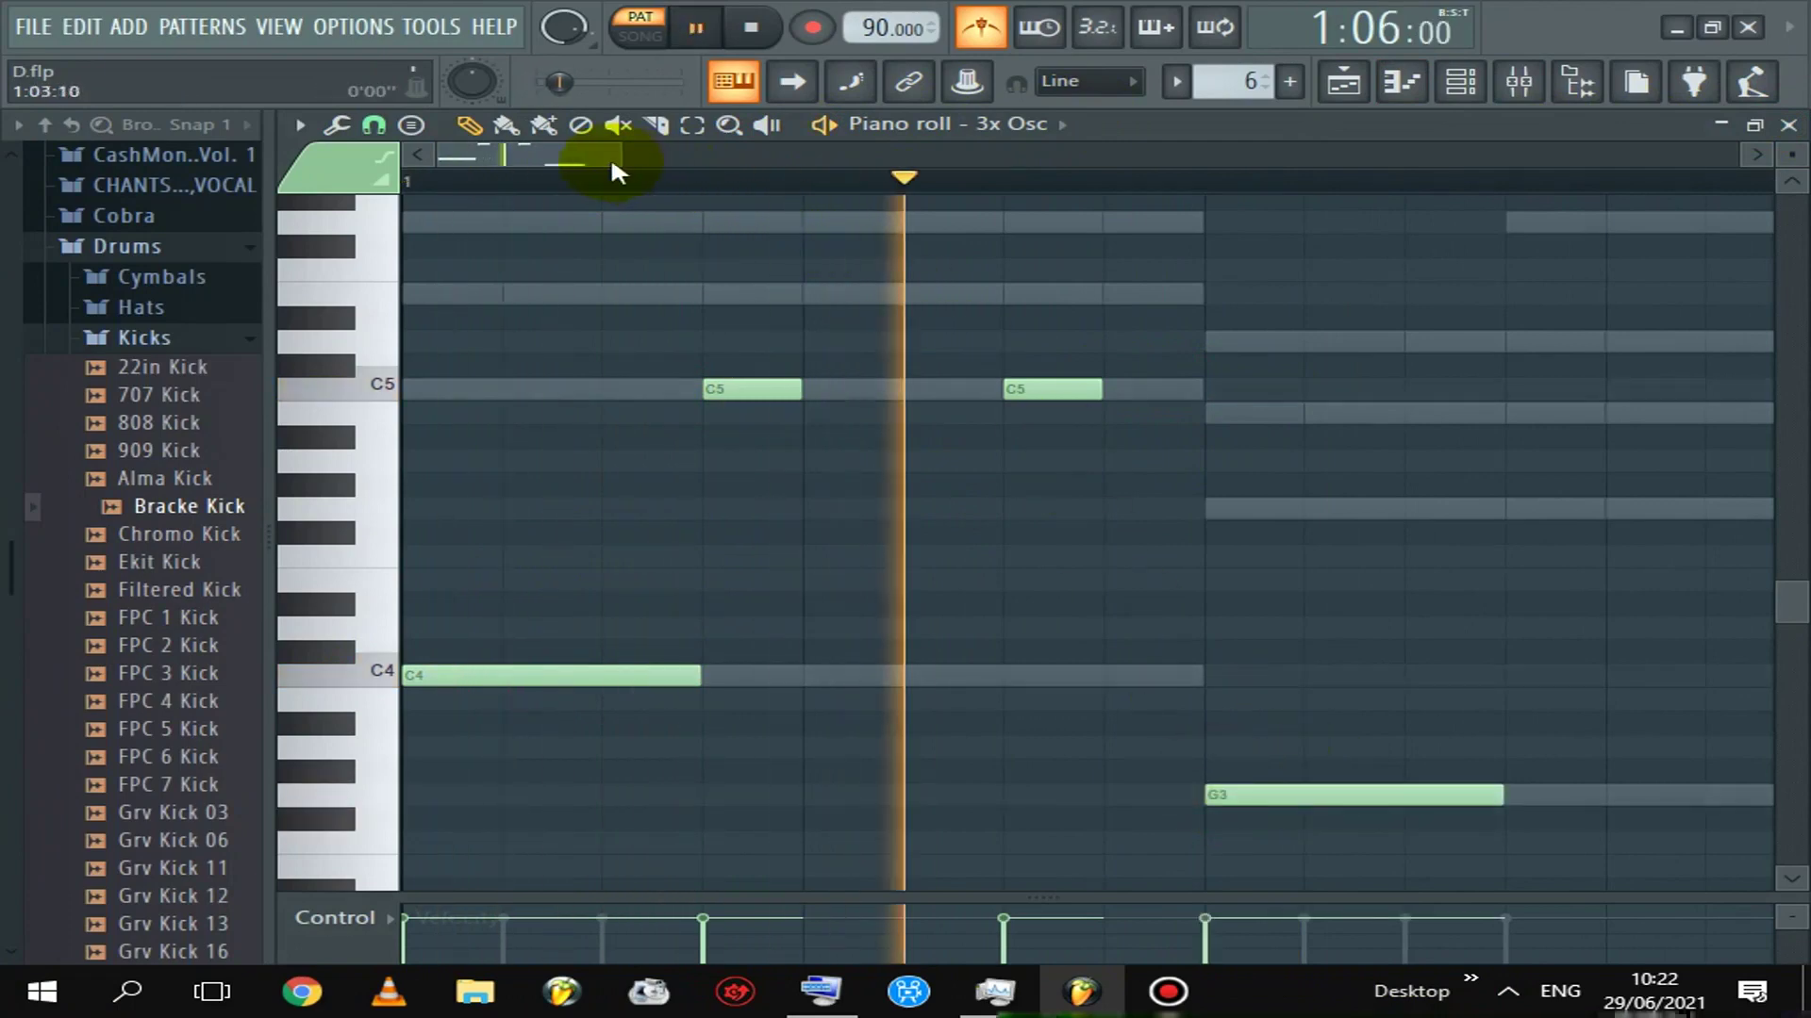
pyautogui.press('space')
pyautogui.moveTo(626, 154); pyautogui.dragTo(1007, 257)
pyautogui.press('space')
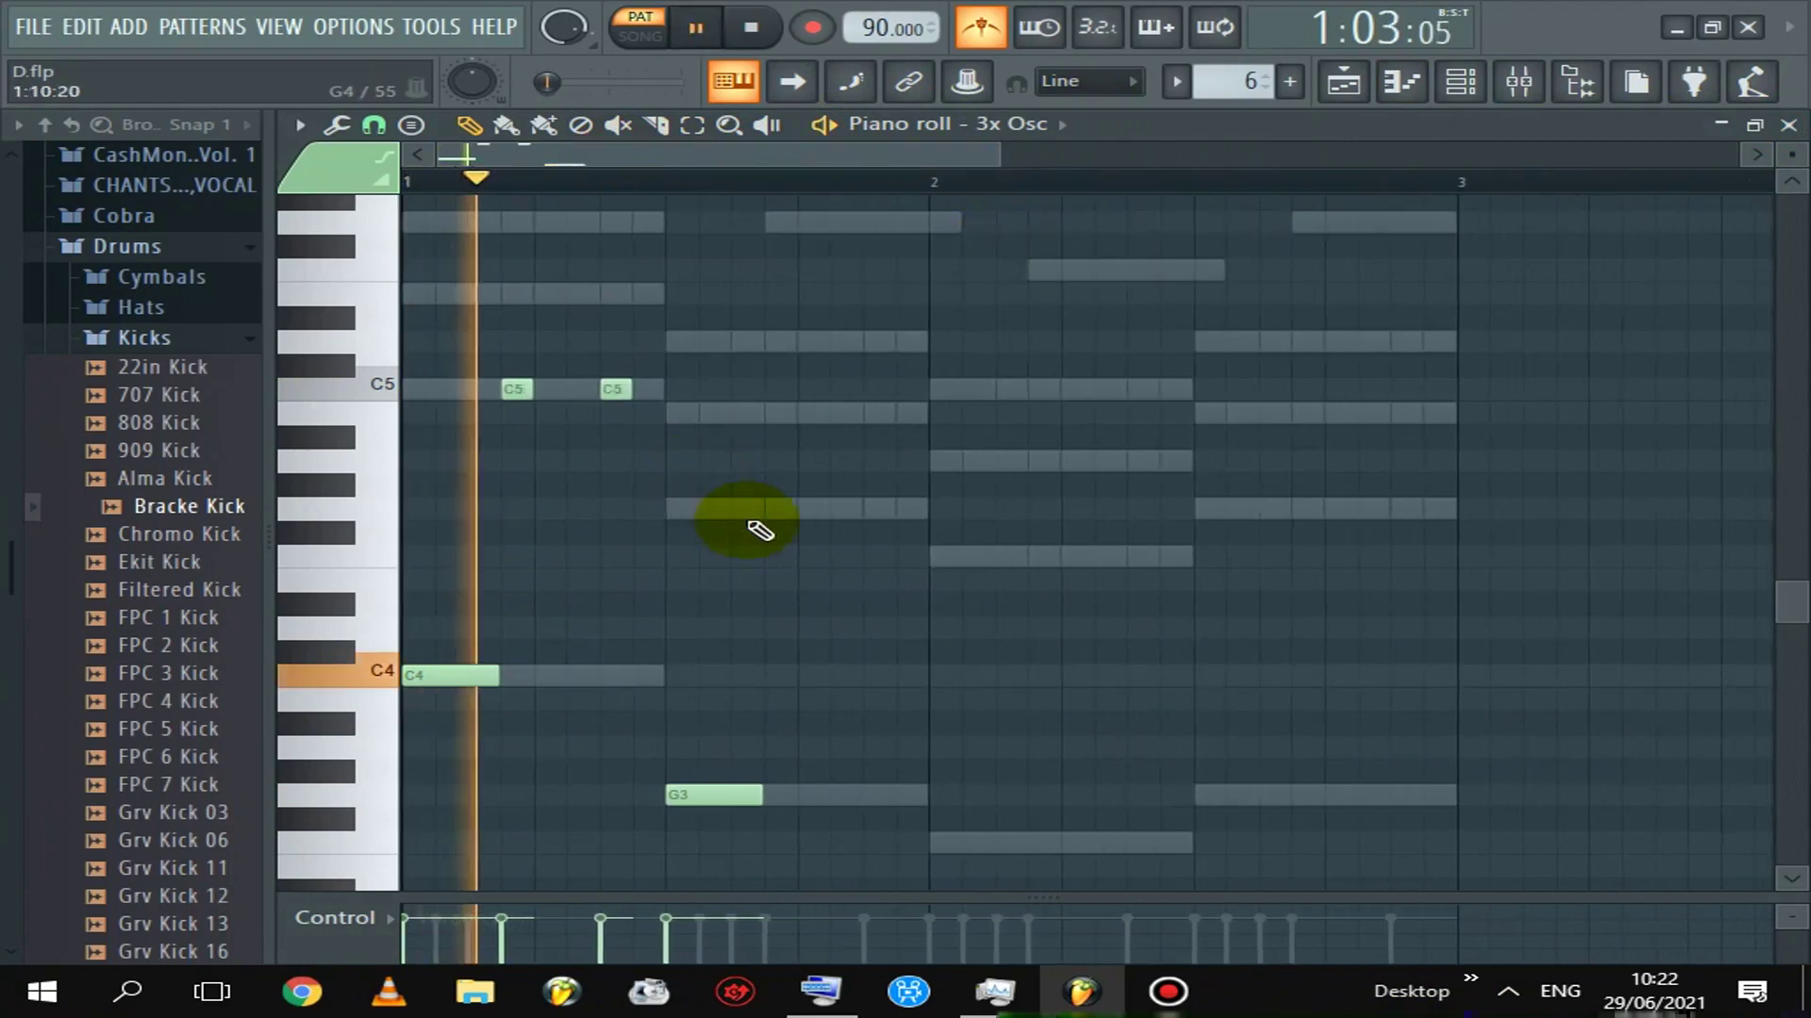
# Add a one-step G4 bass note at step 12 of bar 1 and audition the bass line from the start
pyautogui.press('space')
pyautogui.press('space')
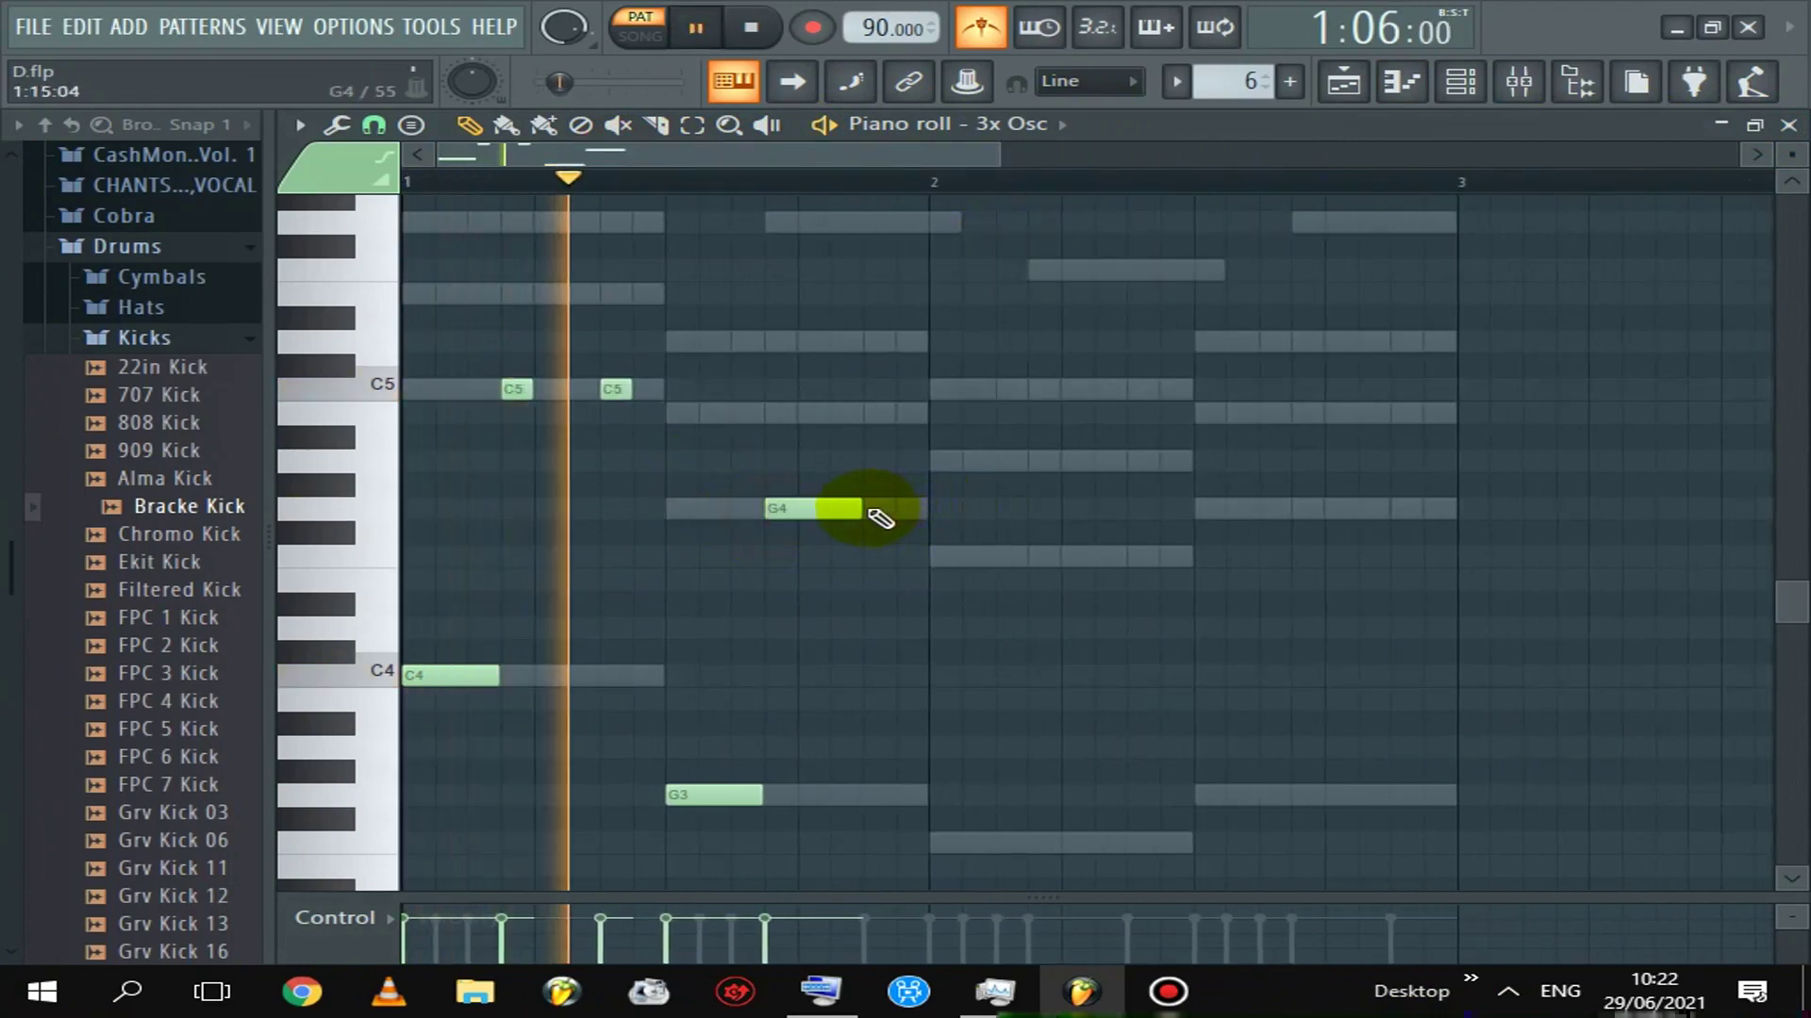
pyautogui.press('space')
pyautogui.press('space')
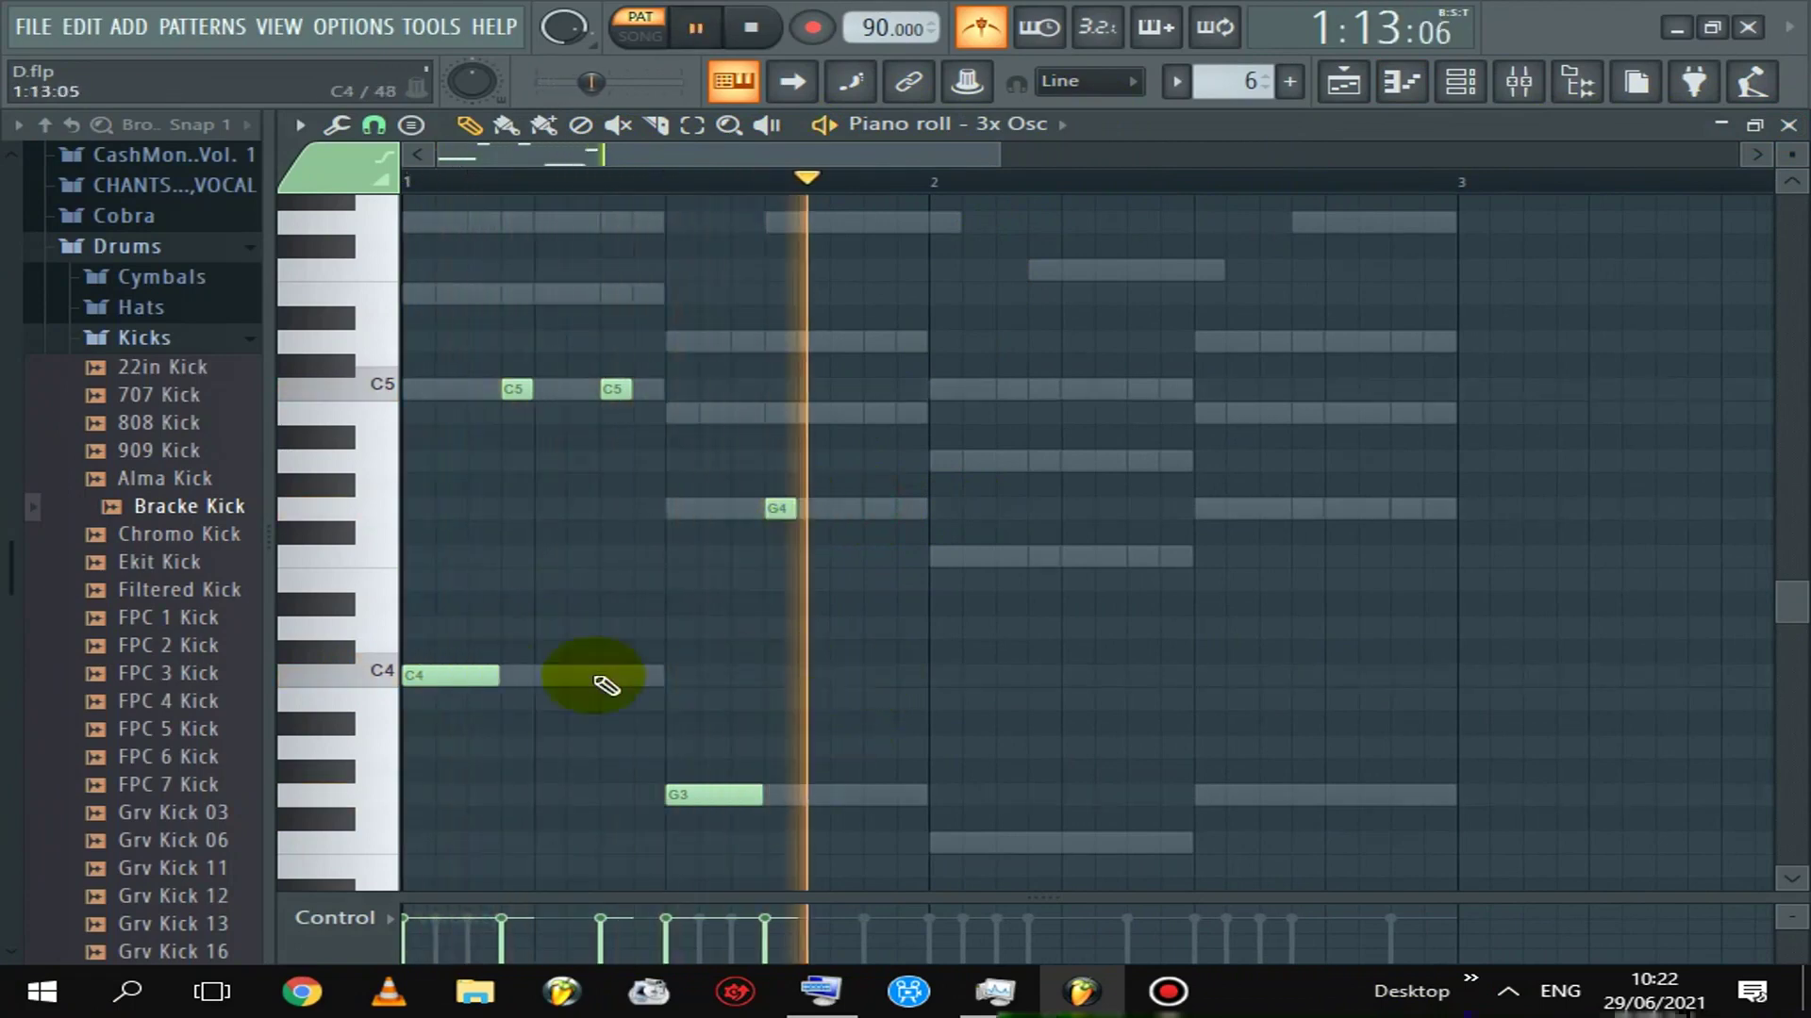
pyautogui.press('space')
pyautogui.press('space')
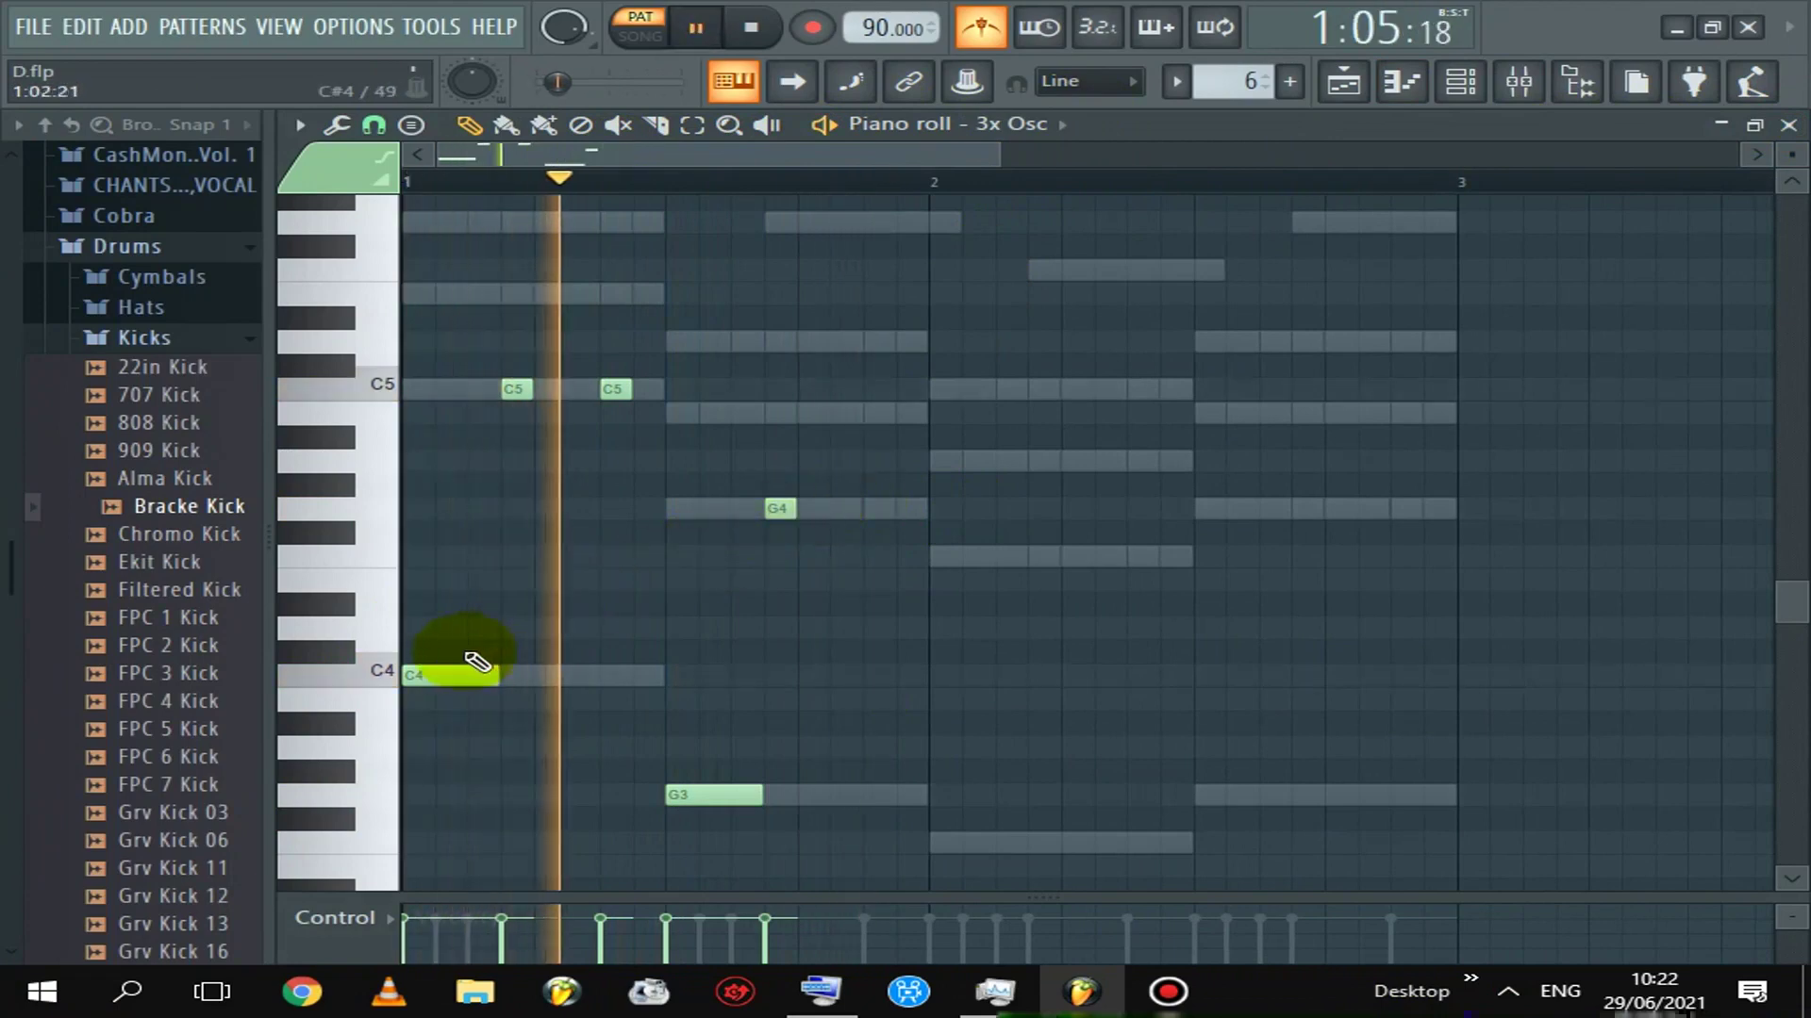
pyautogui.press('space')
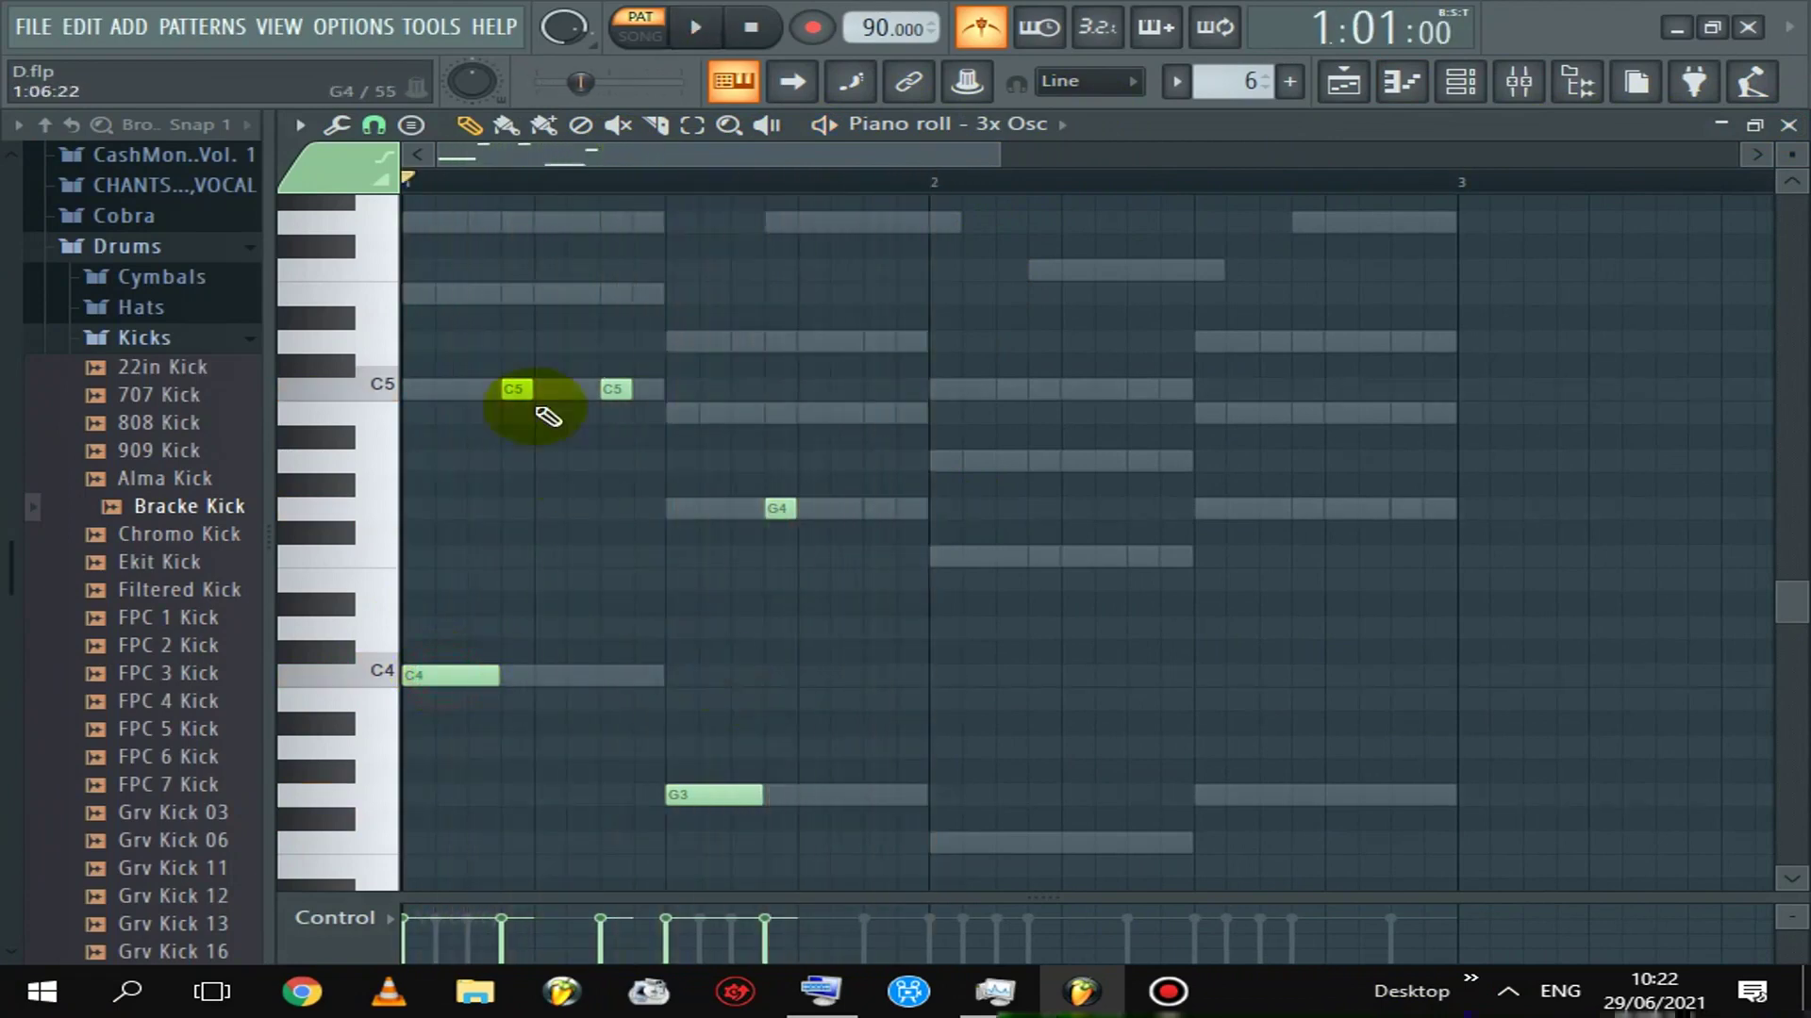
# Copy the bar 1 bass figures into bar 2: F3 with two F4 notes at step 1, and G3 with G4 at step 9
pyautogui.moveTo(669, 282); pyautogui.dragTo(941, 788)
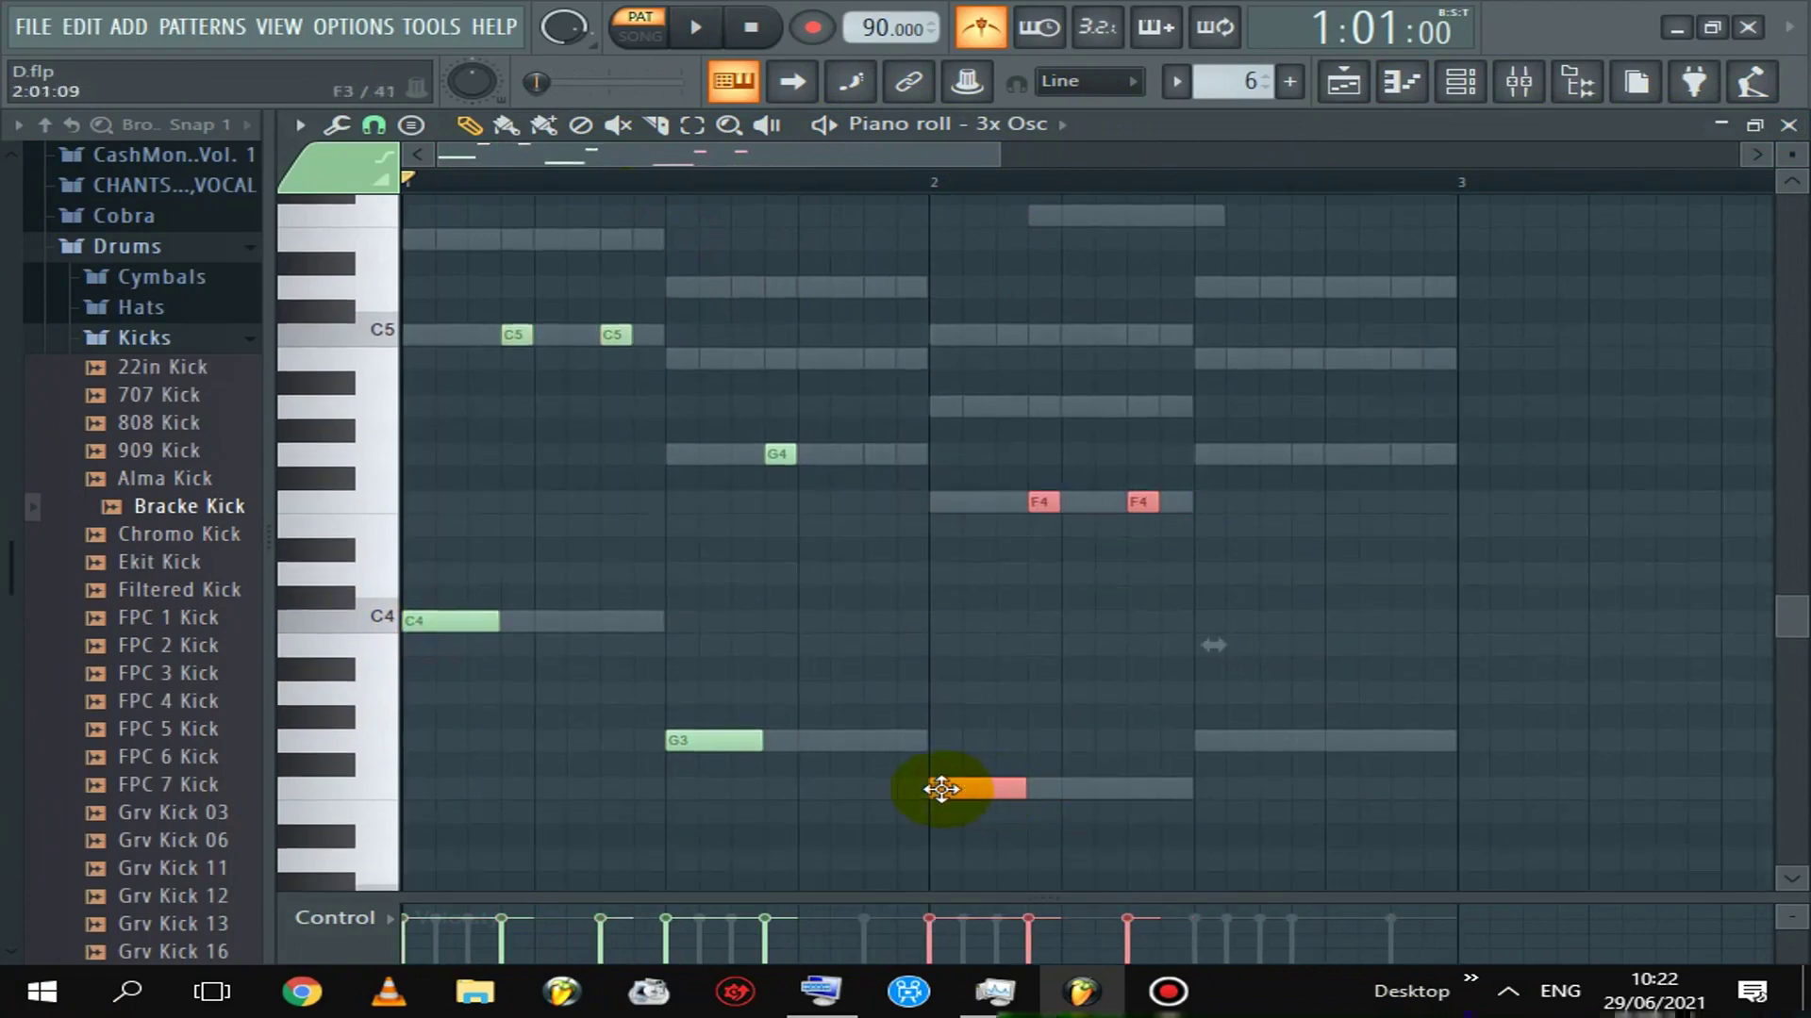
pyautogui.moveTo(834, 253); pyautogui.dragTo(1216, 748)
pyautogui.press('space')
pyautogui.press('space')
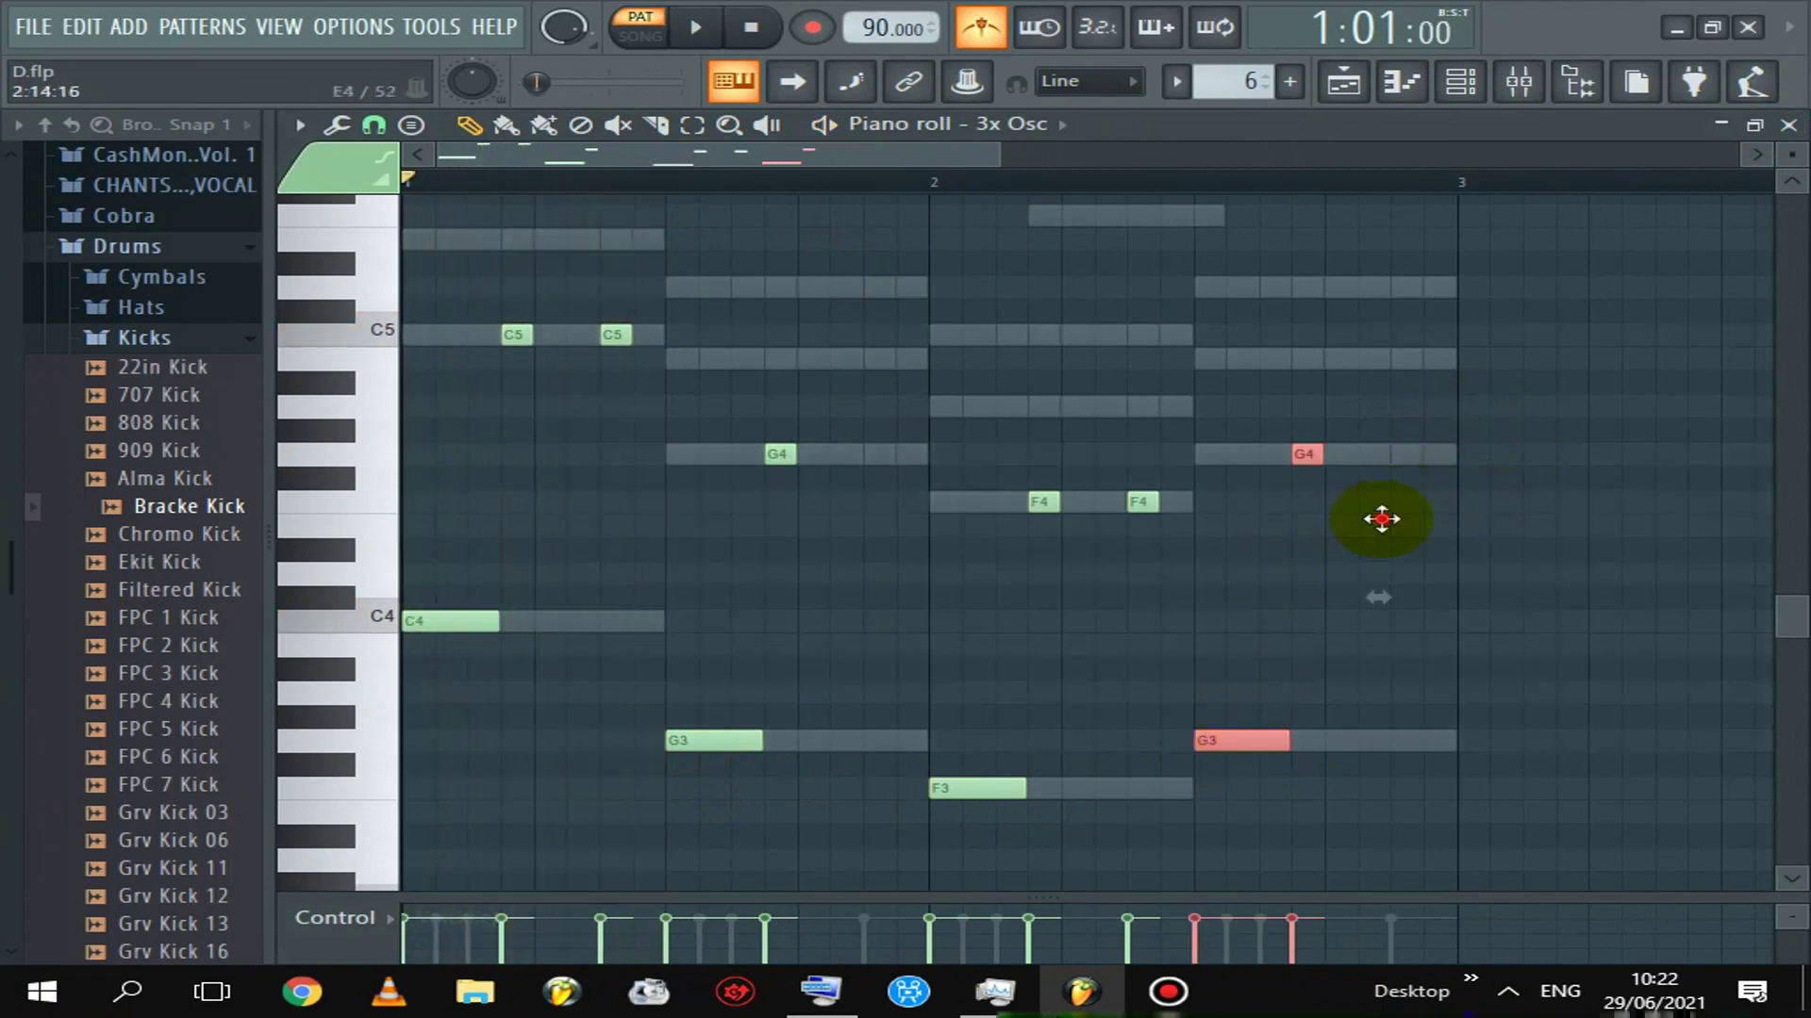
# Add one-step E4 and D4 bass notes at steps 15 and 16 of bar 2, audition the line, and close the piano roll
pyautogui.click(1398, 524)
pyautogui.press('space')
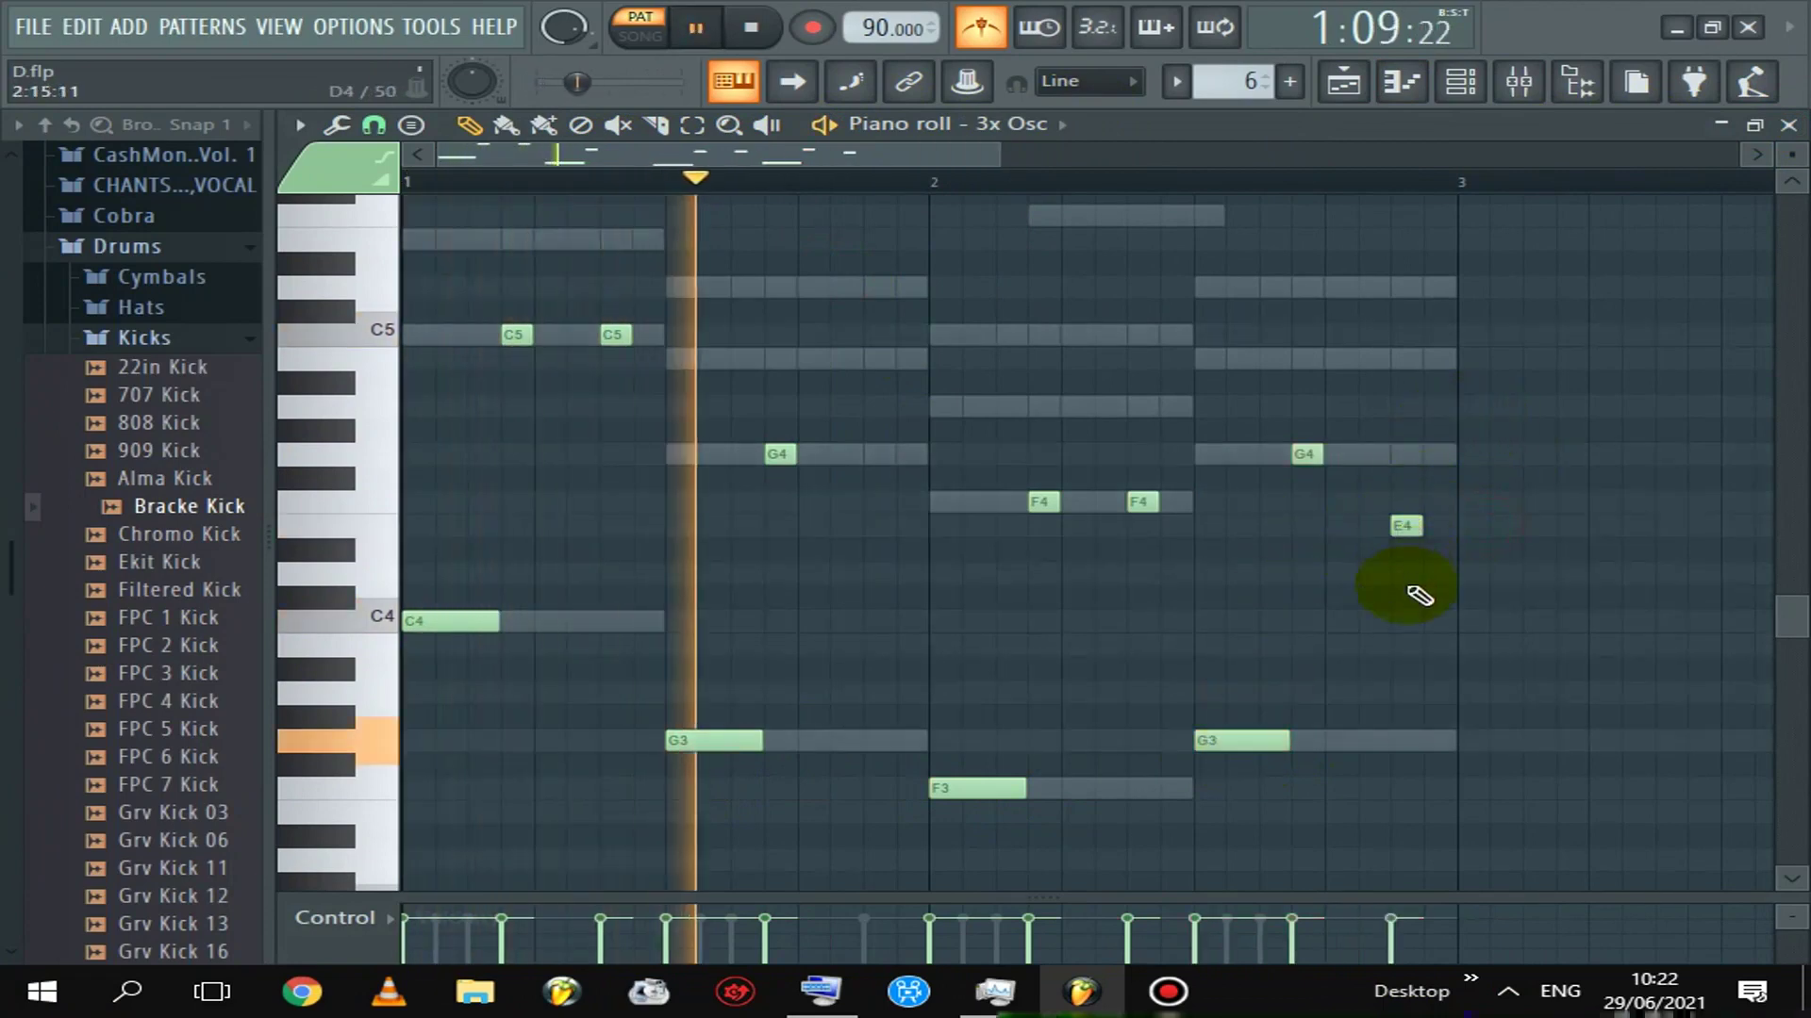
pyautogui.click(1429, 574)
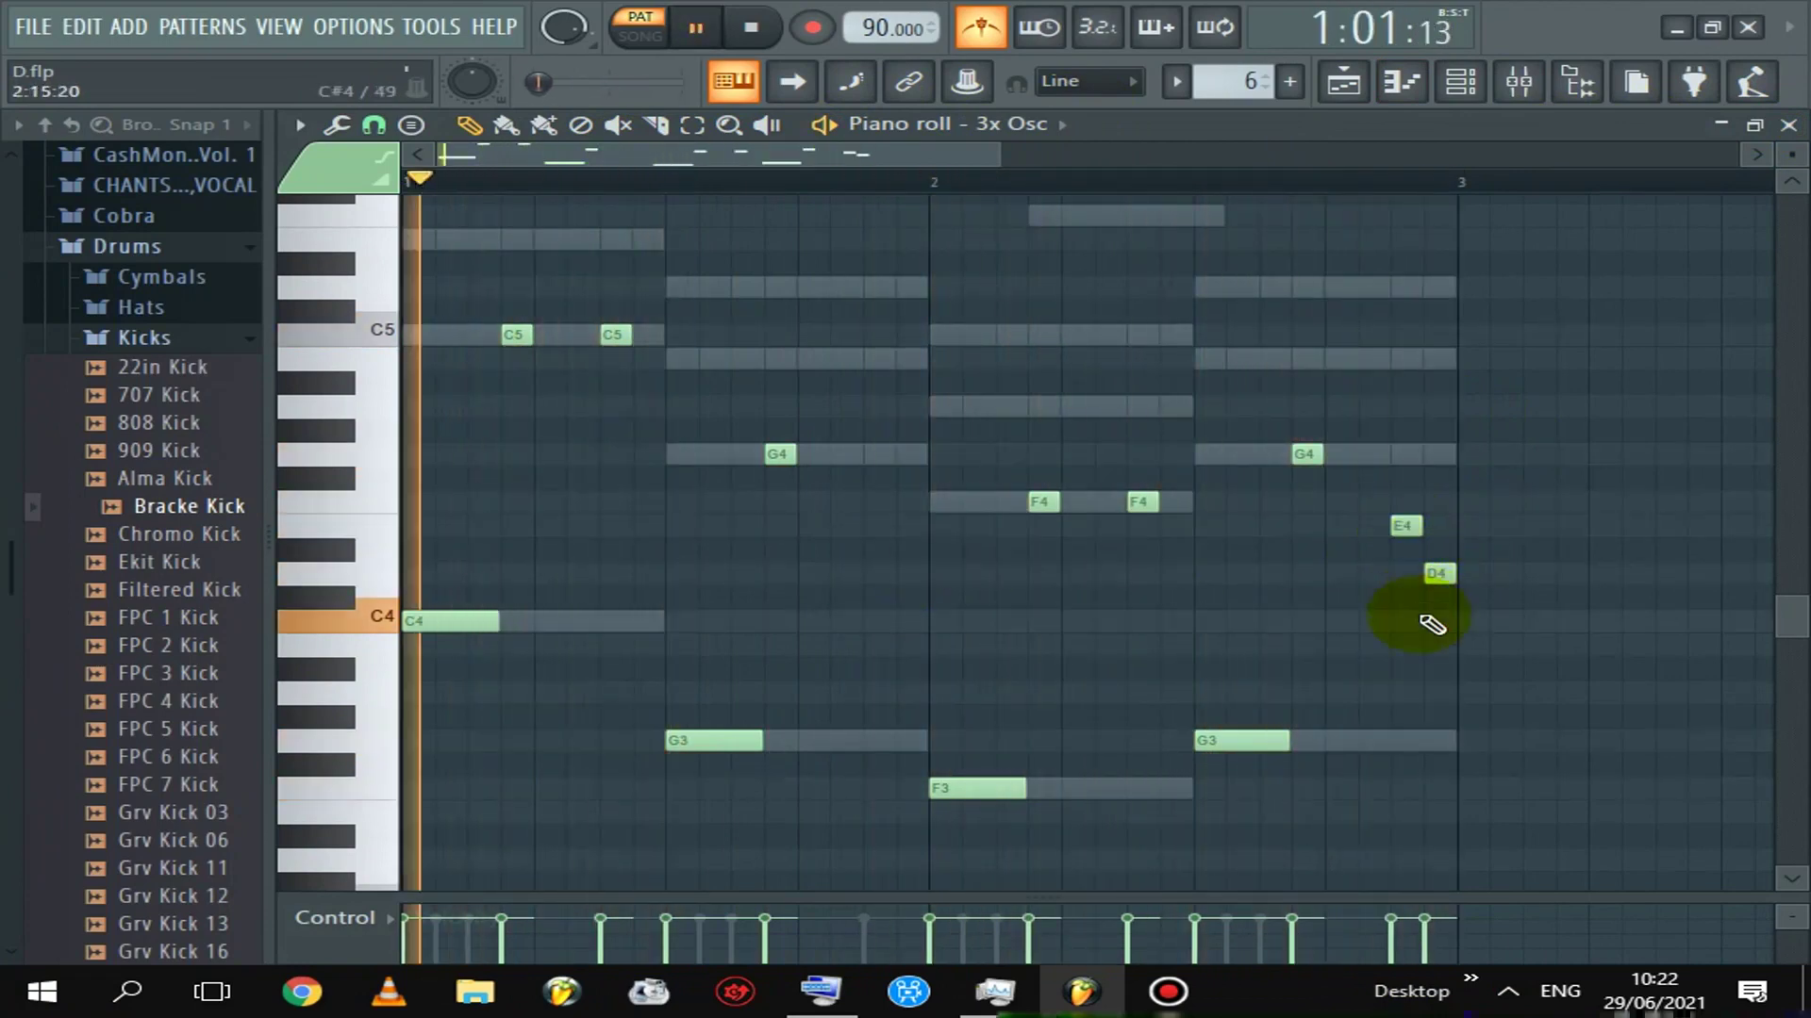
pyautogui.press('space')
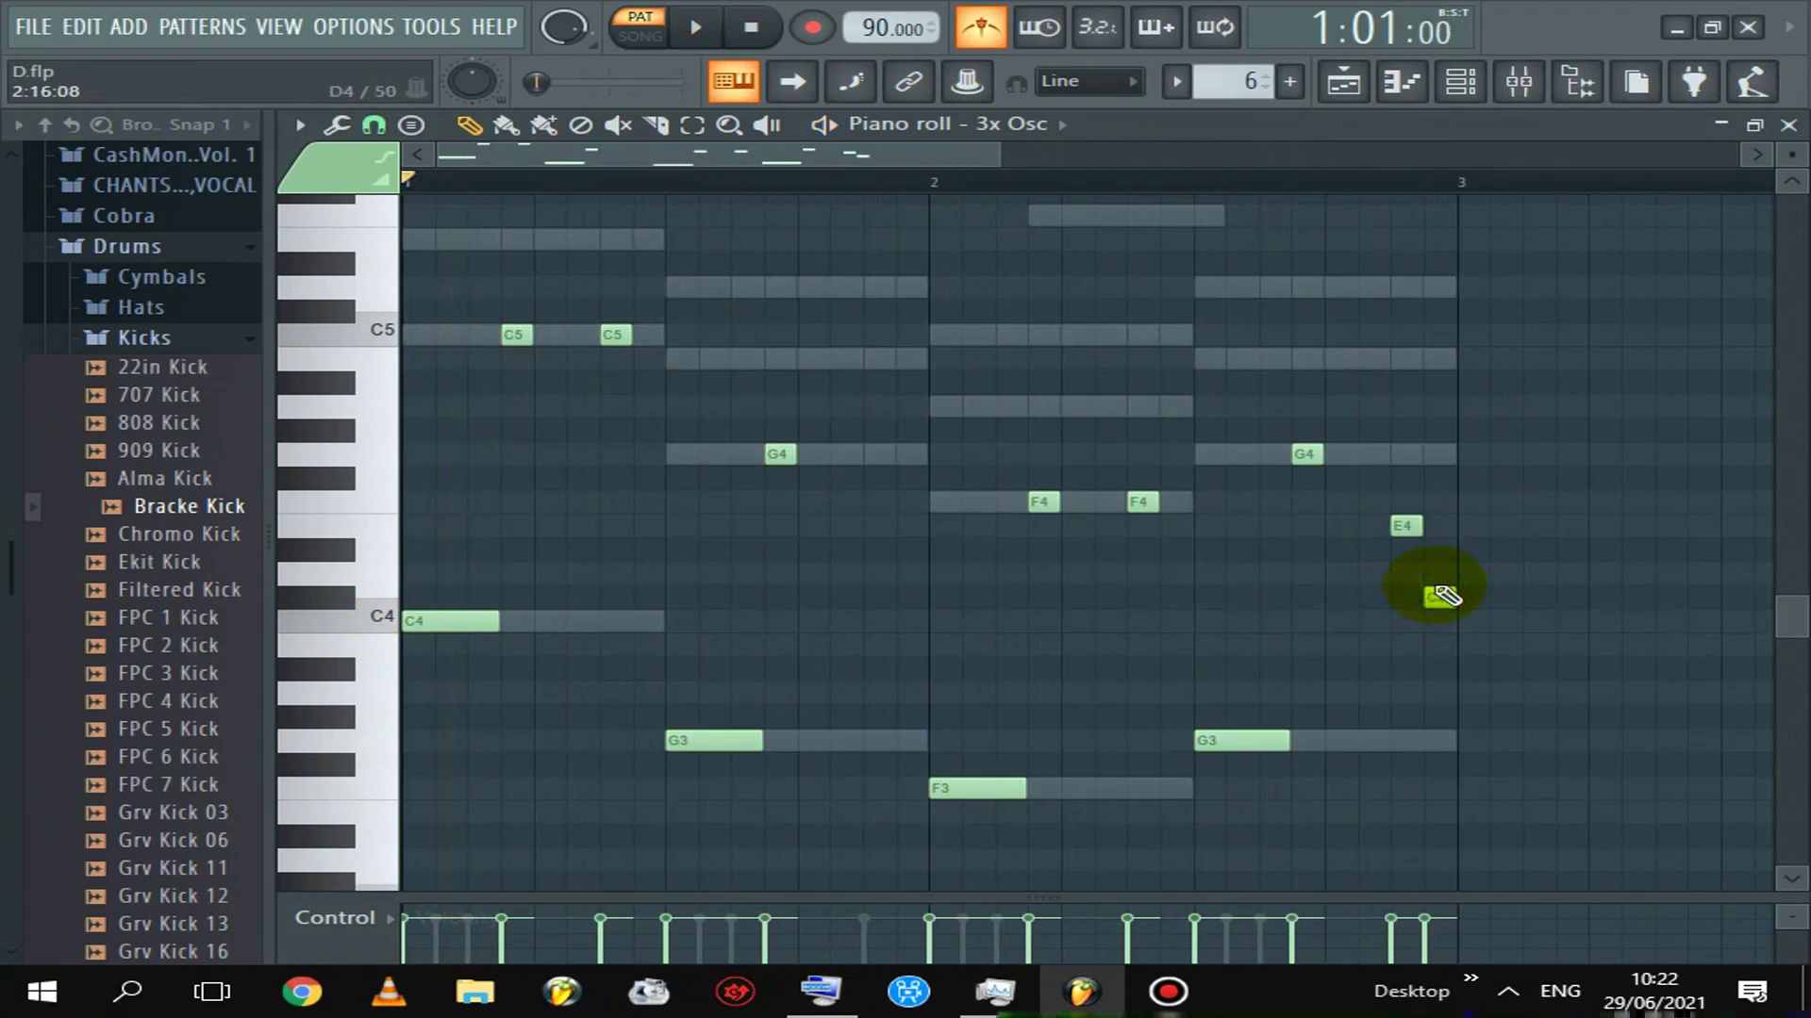
pyautogui.press('space')
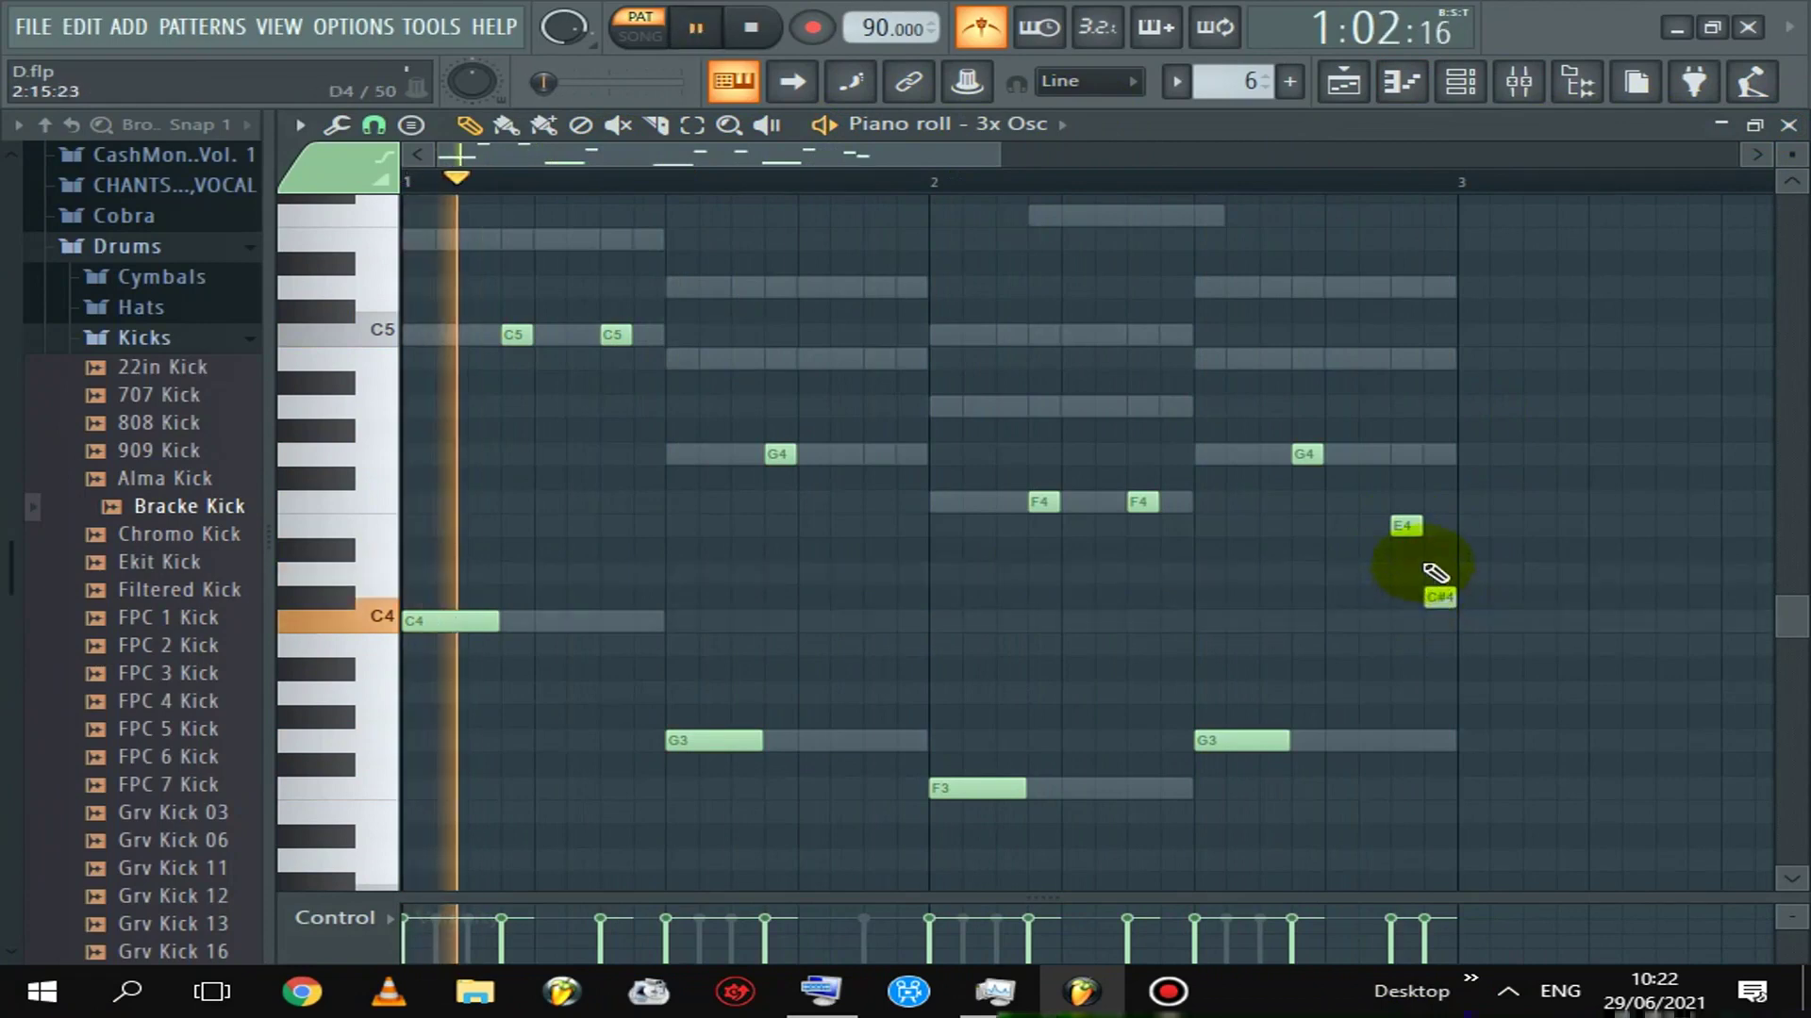
pyautogui.rightClick(1429, 594)
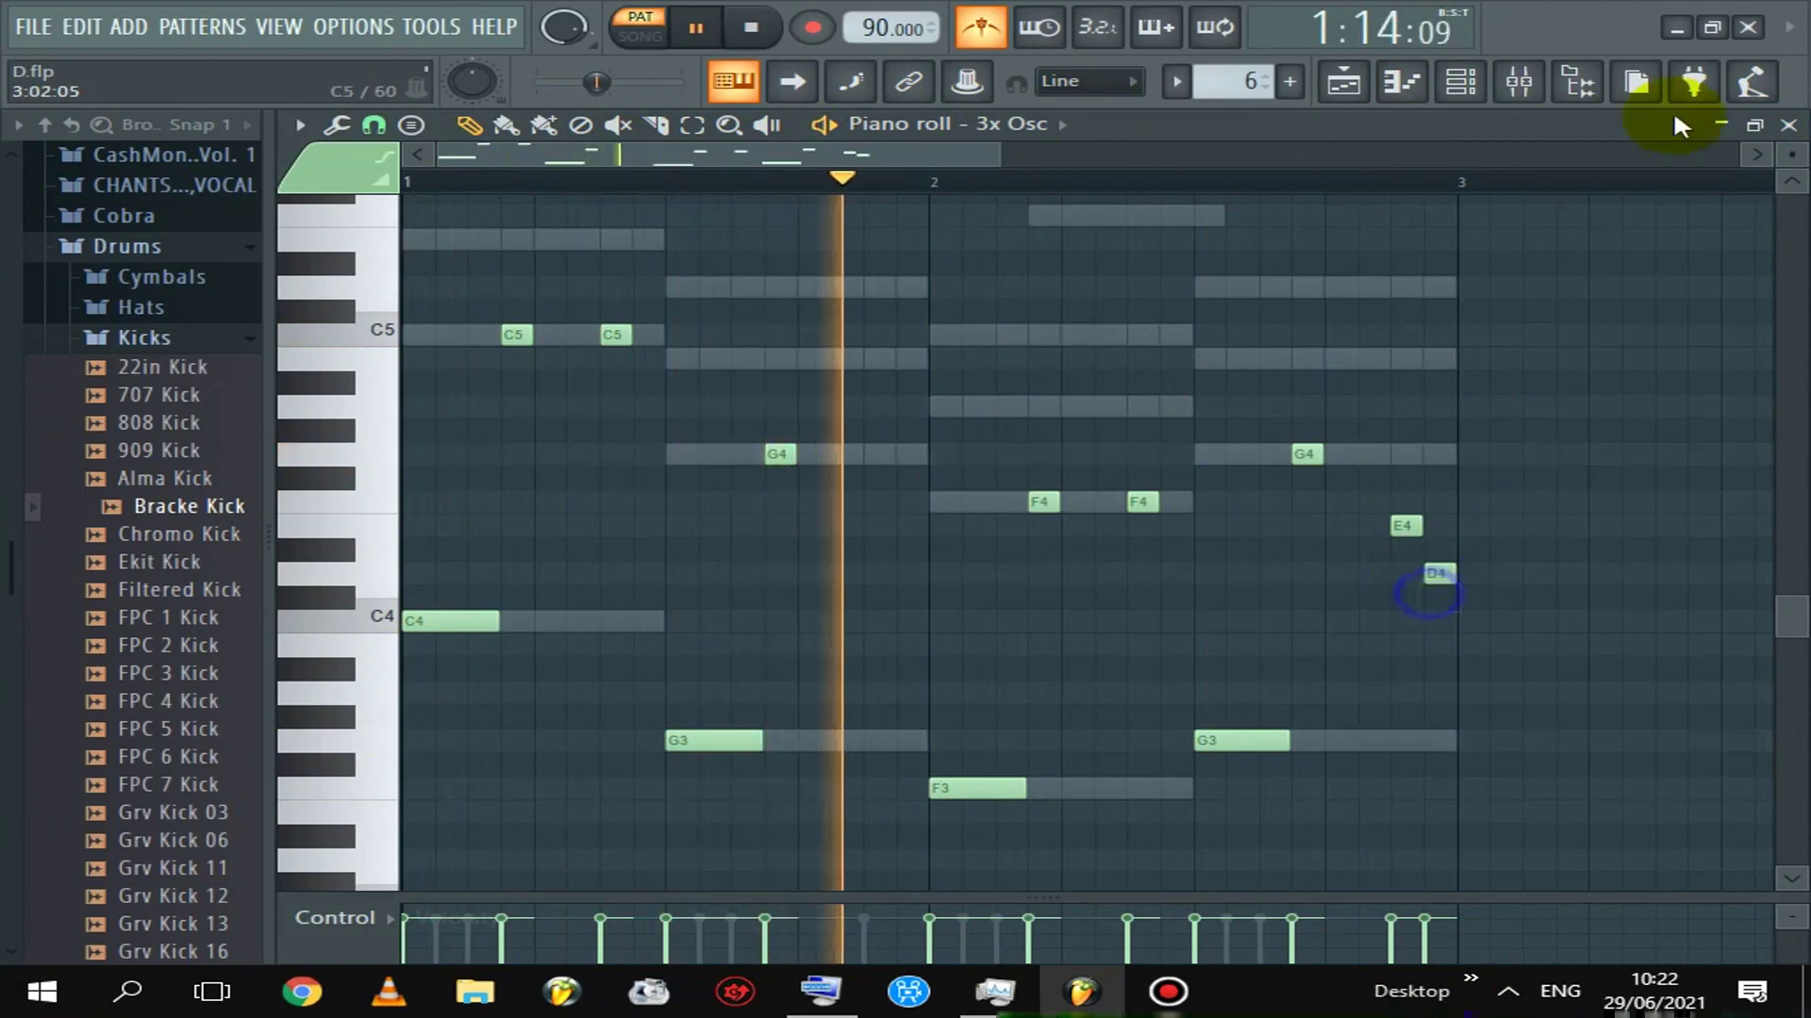
pyautogui.click(1788, 125)
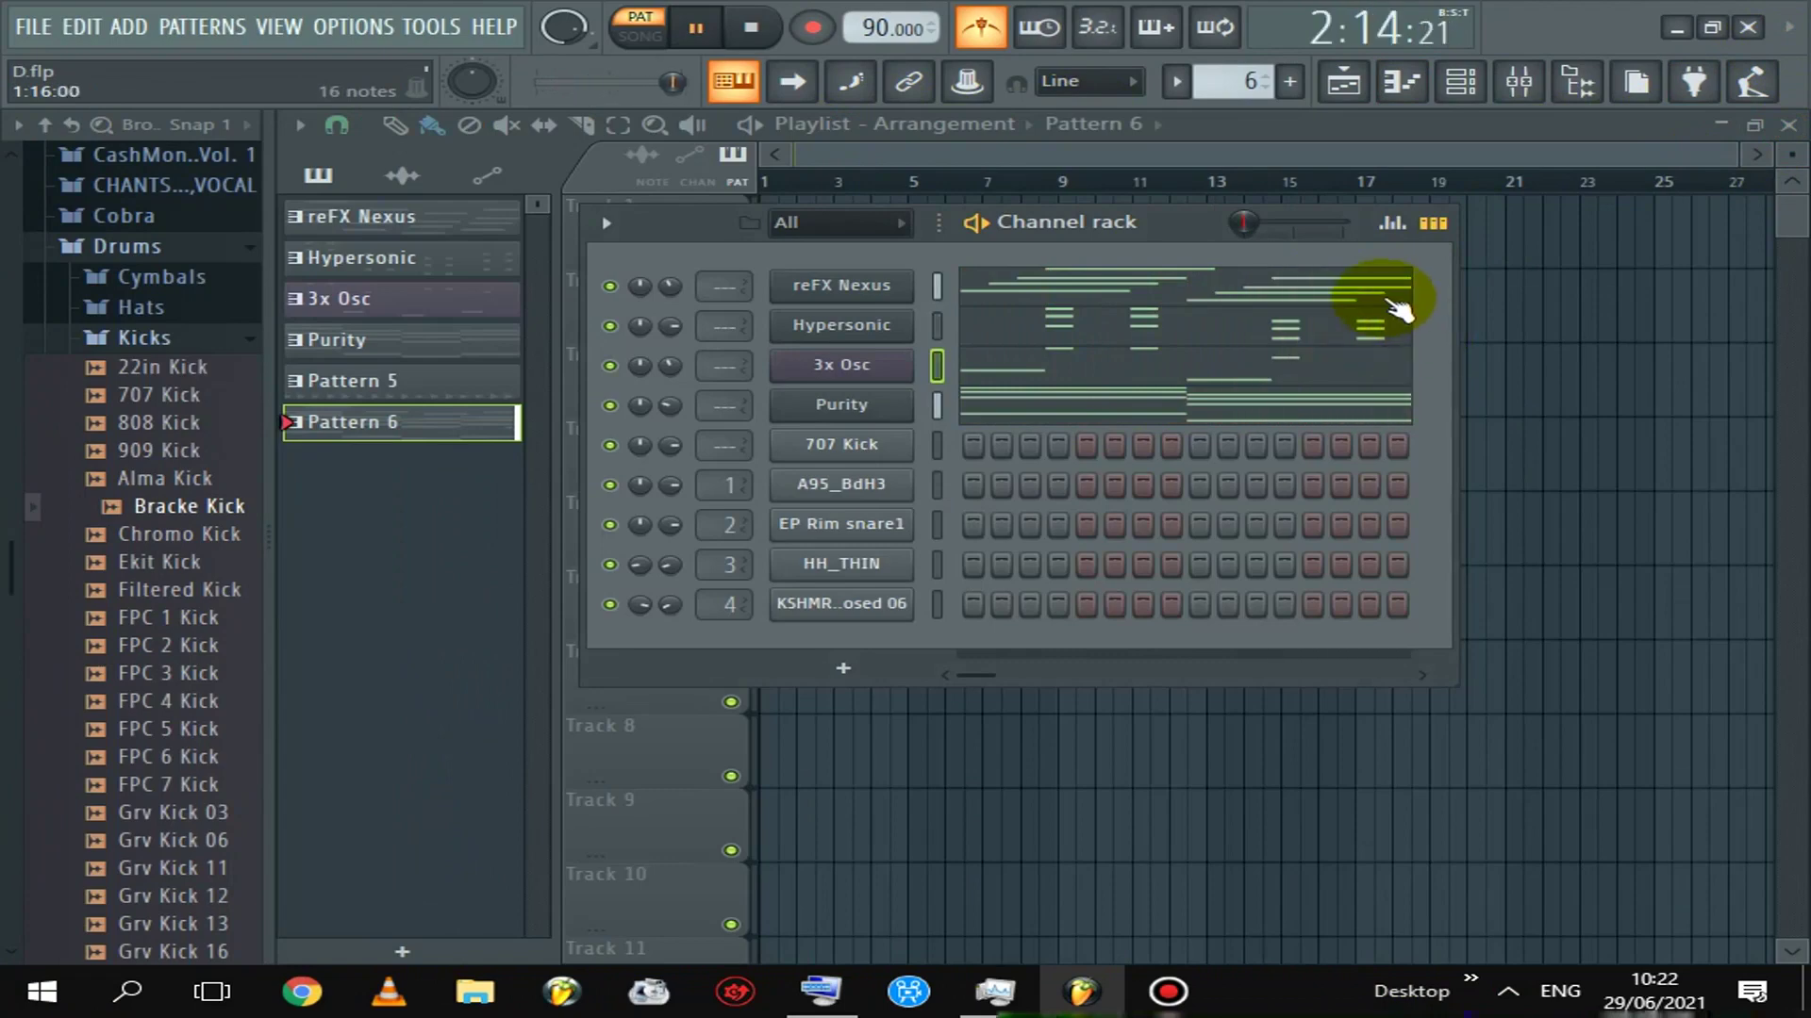
pyautogui.press('space')
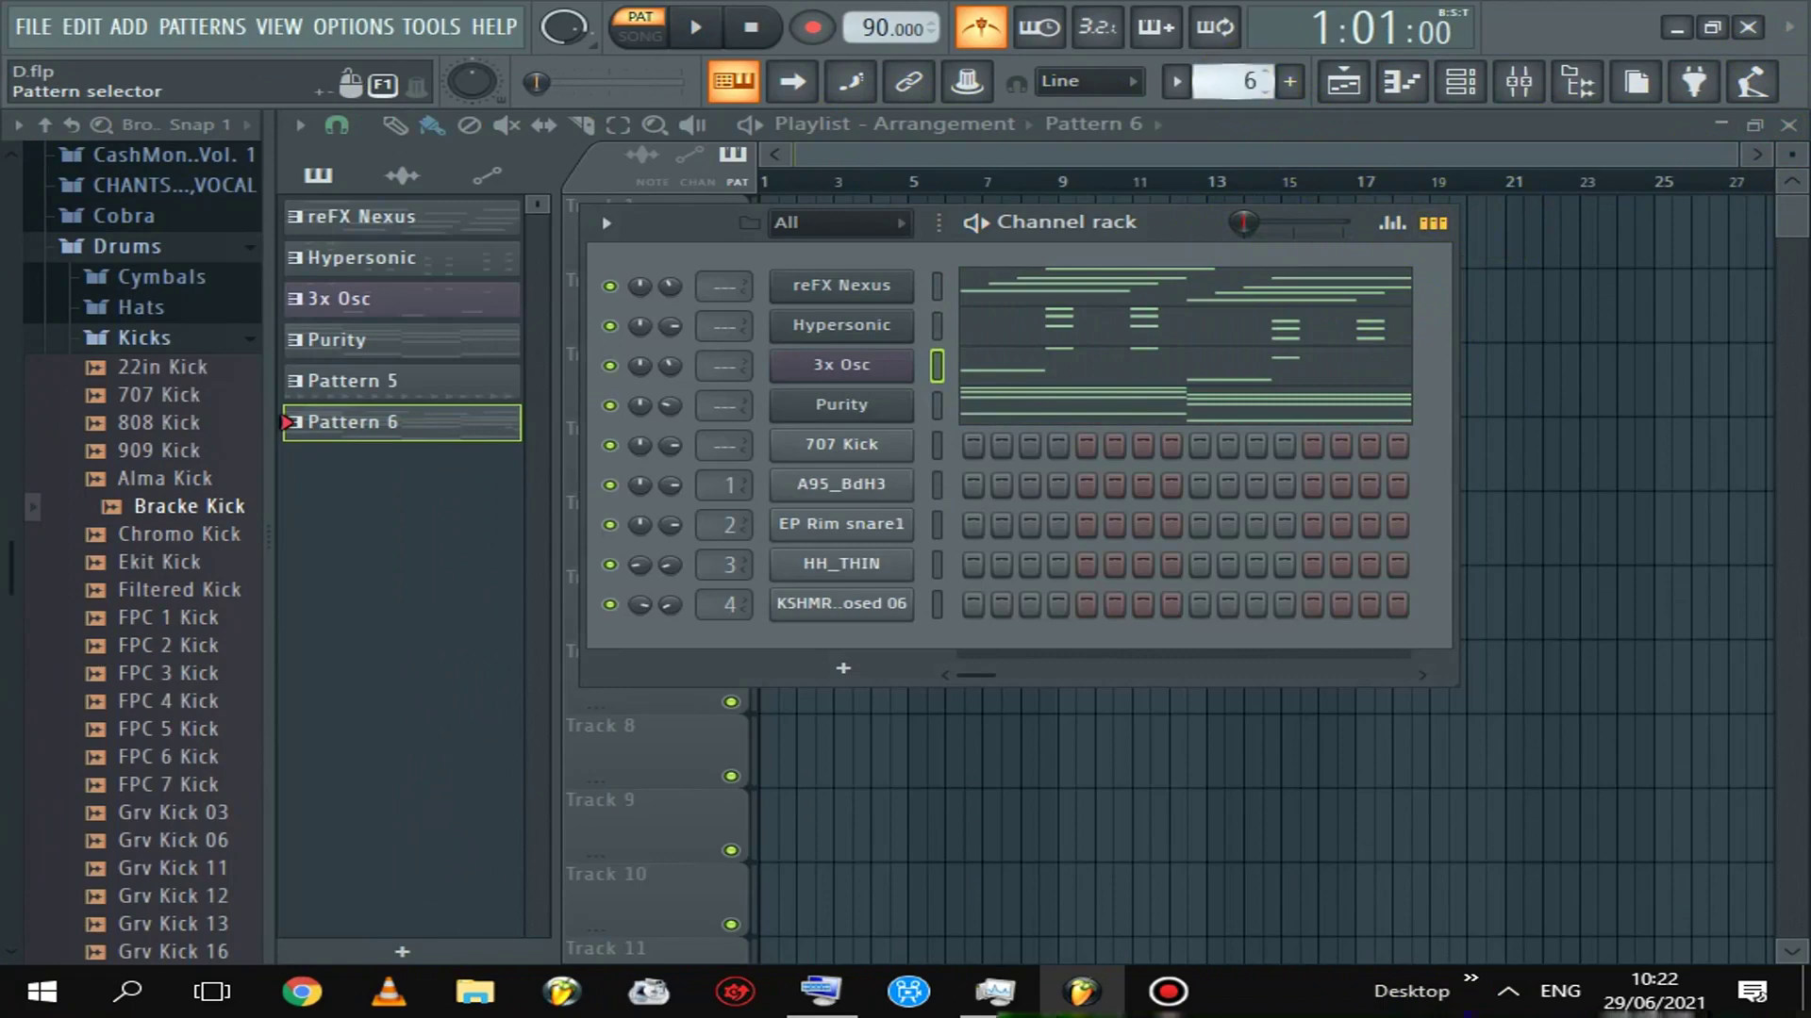
# Switch to Pattern 7, fill every fourth step of the A95_BdH3 kick channel, and play it back
pyautogui.scroll(1, 1235, 81)
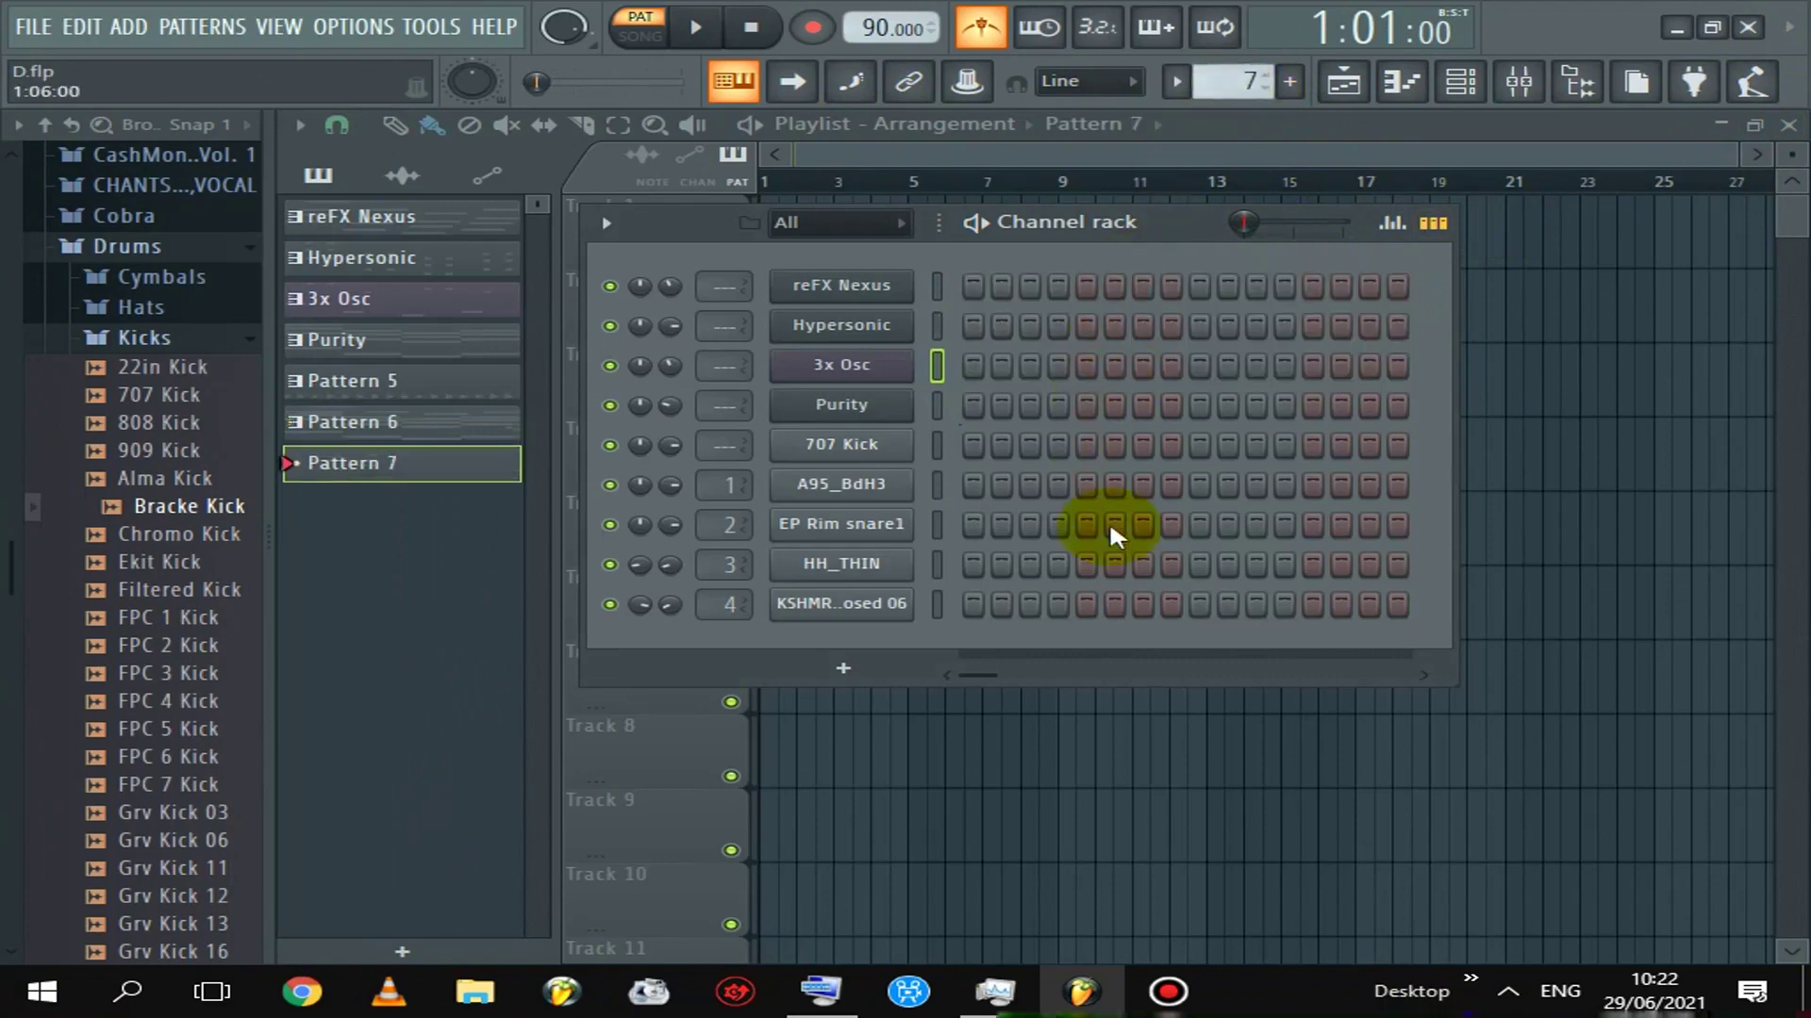
pyautogui.rightClick(882, 484)
pyautogui.click(1386, 598)
pyautogui.press('space')
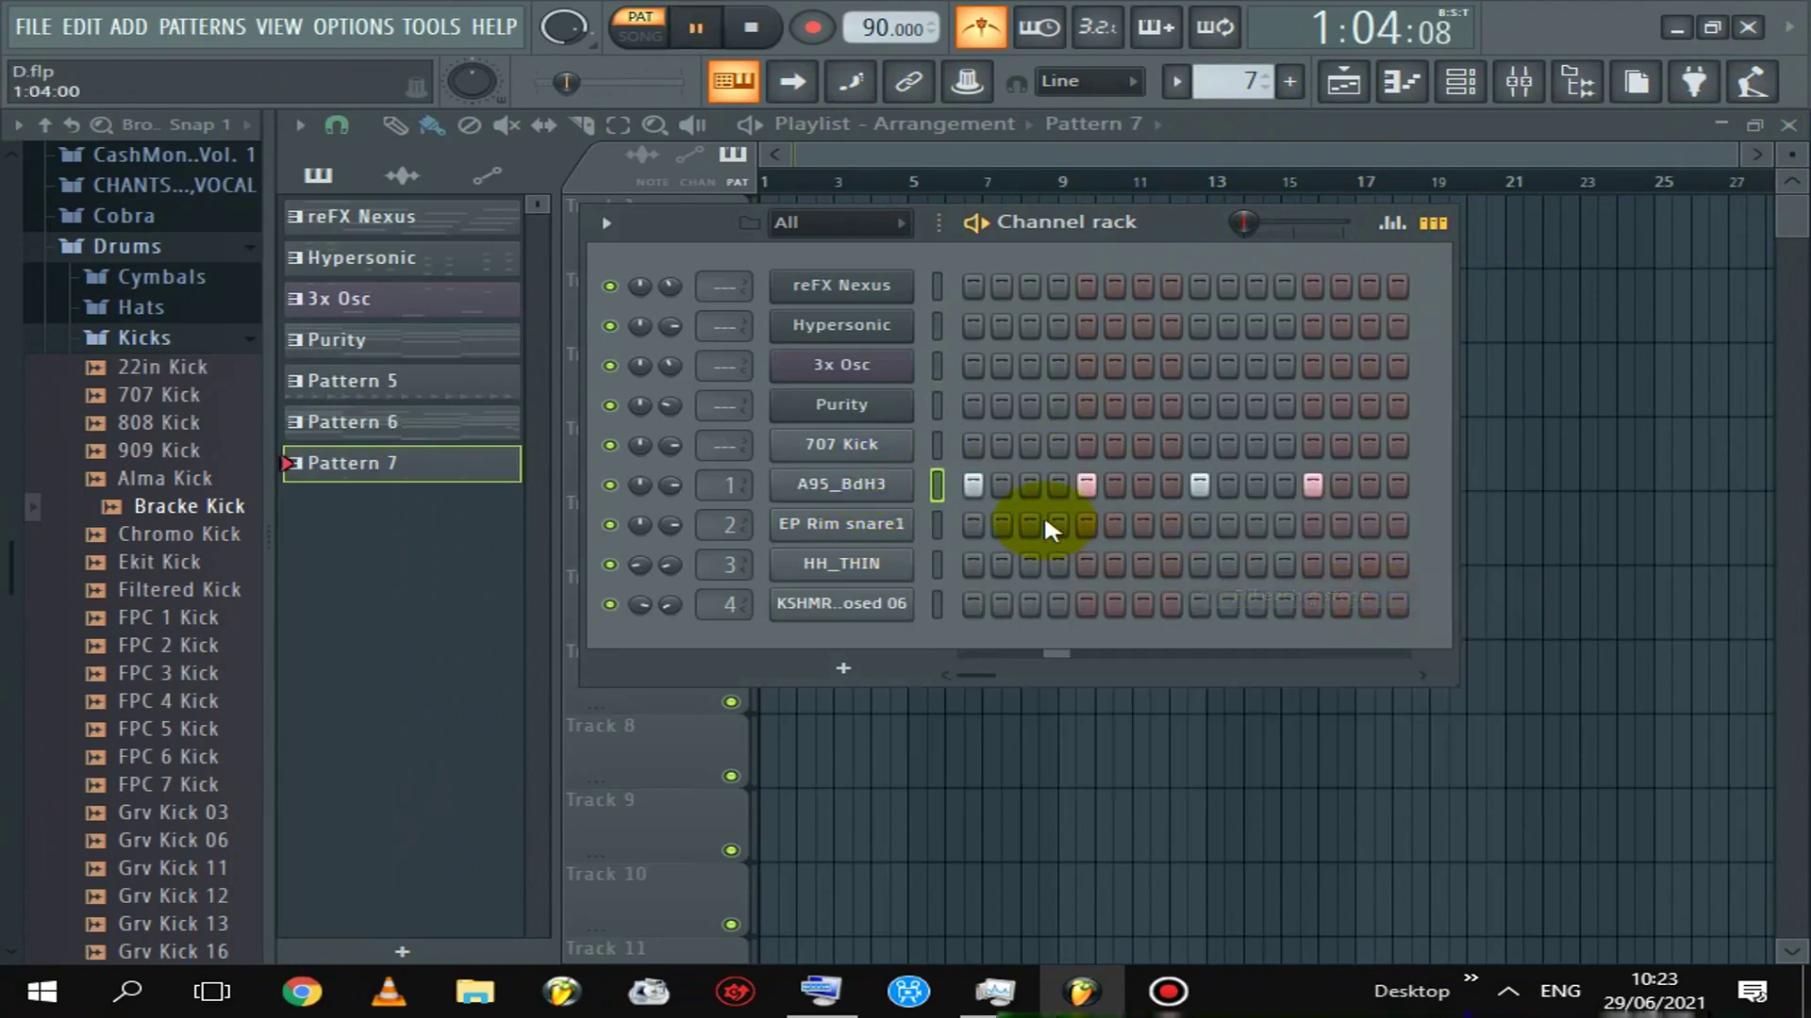
pyautogui.press('space')
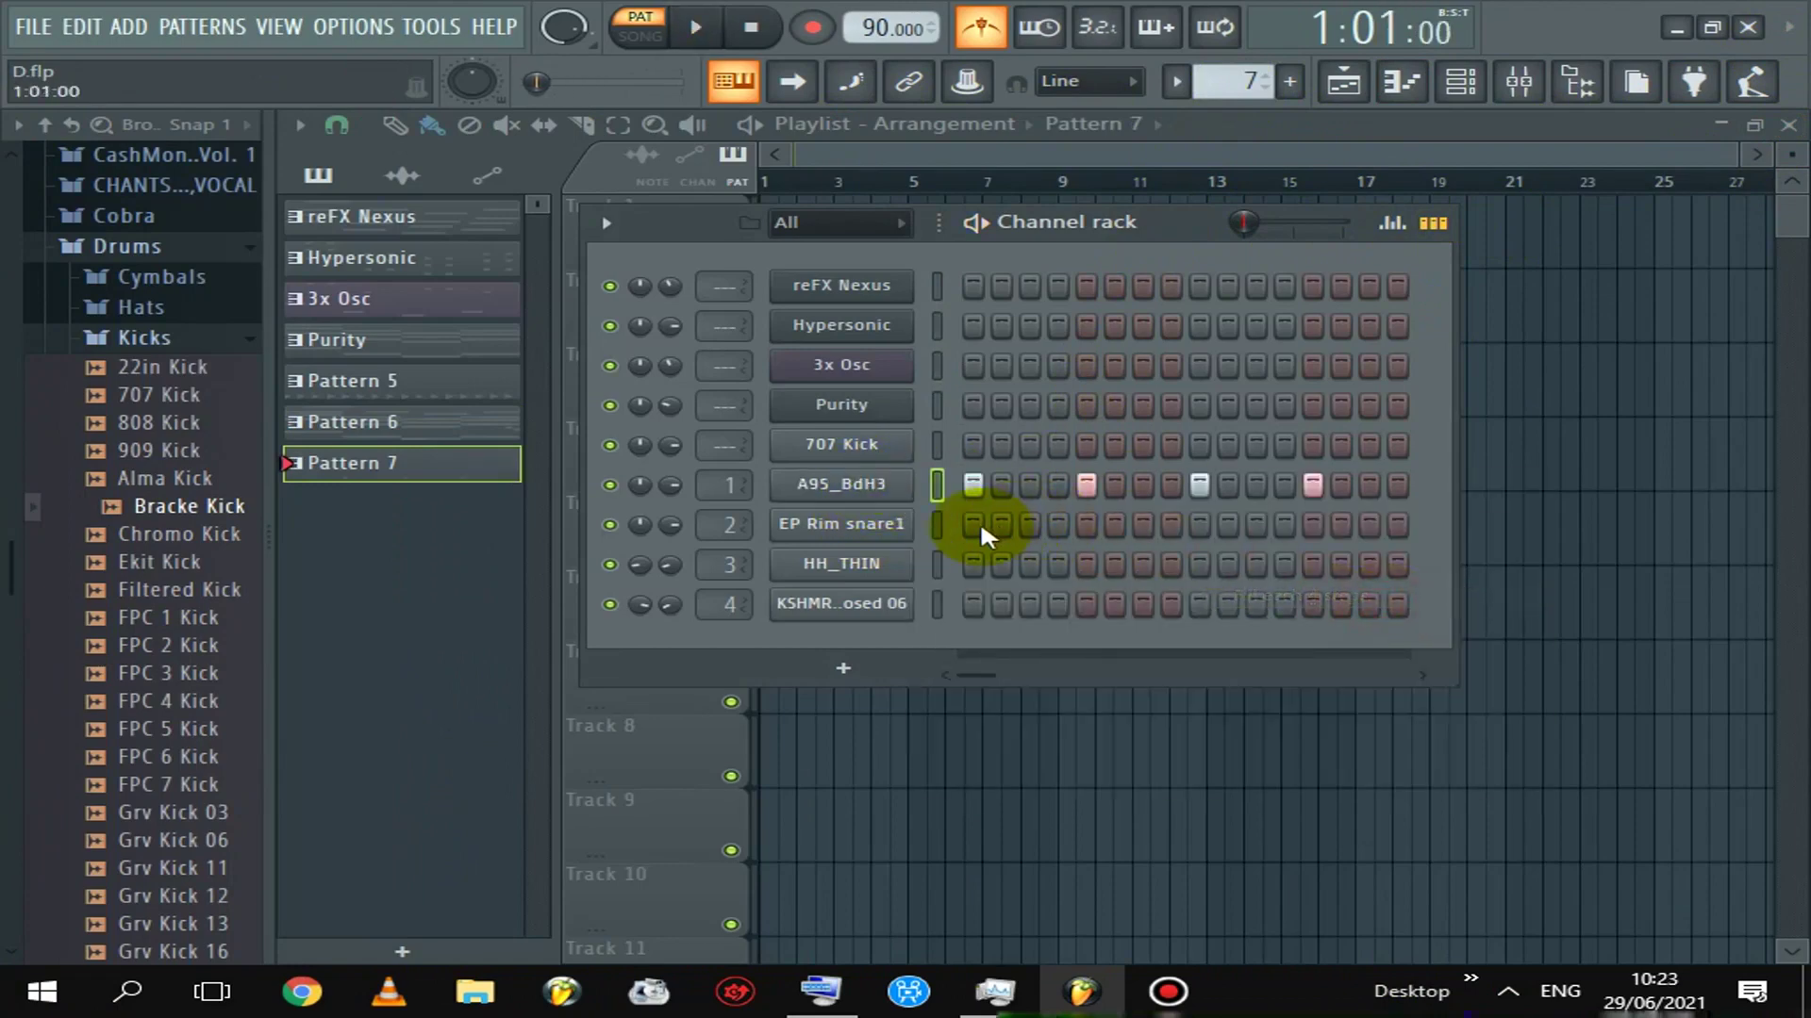
# Program the EP Rim snare1 channel with hits on steps 1, 4, 7, 9, 12 and 15, auditioning the rhythm along the way
pyautogui.click(979, 527)
pyautogui.click(1060, 526)
pyautogui.click(1146, 524)
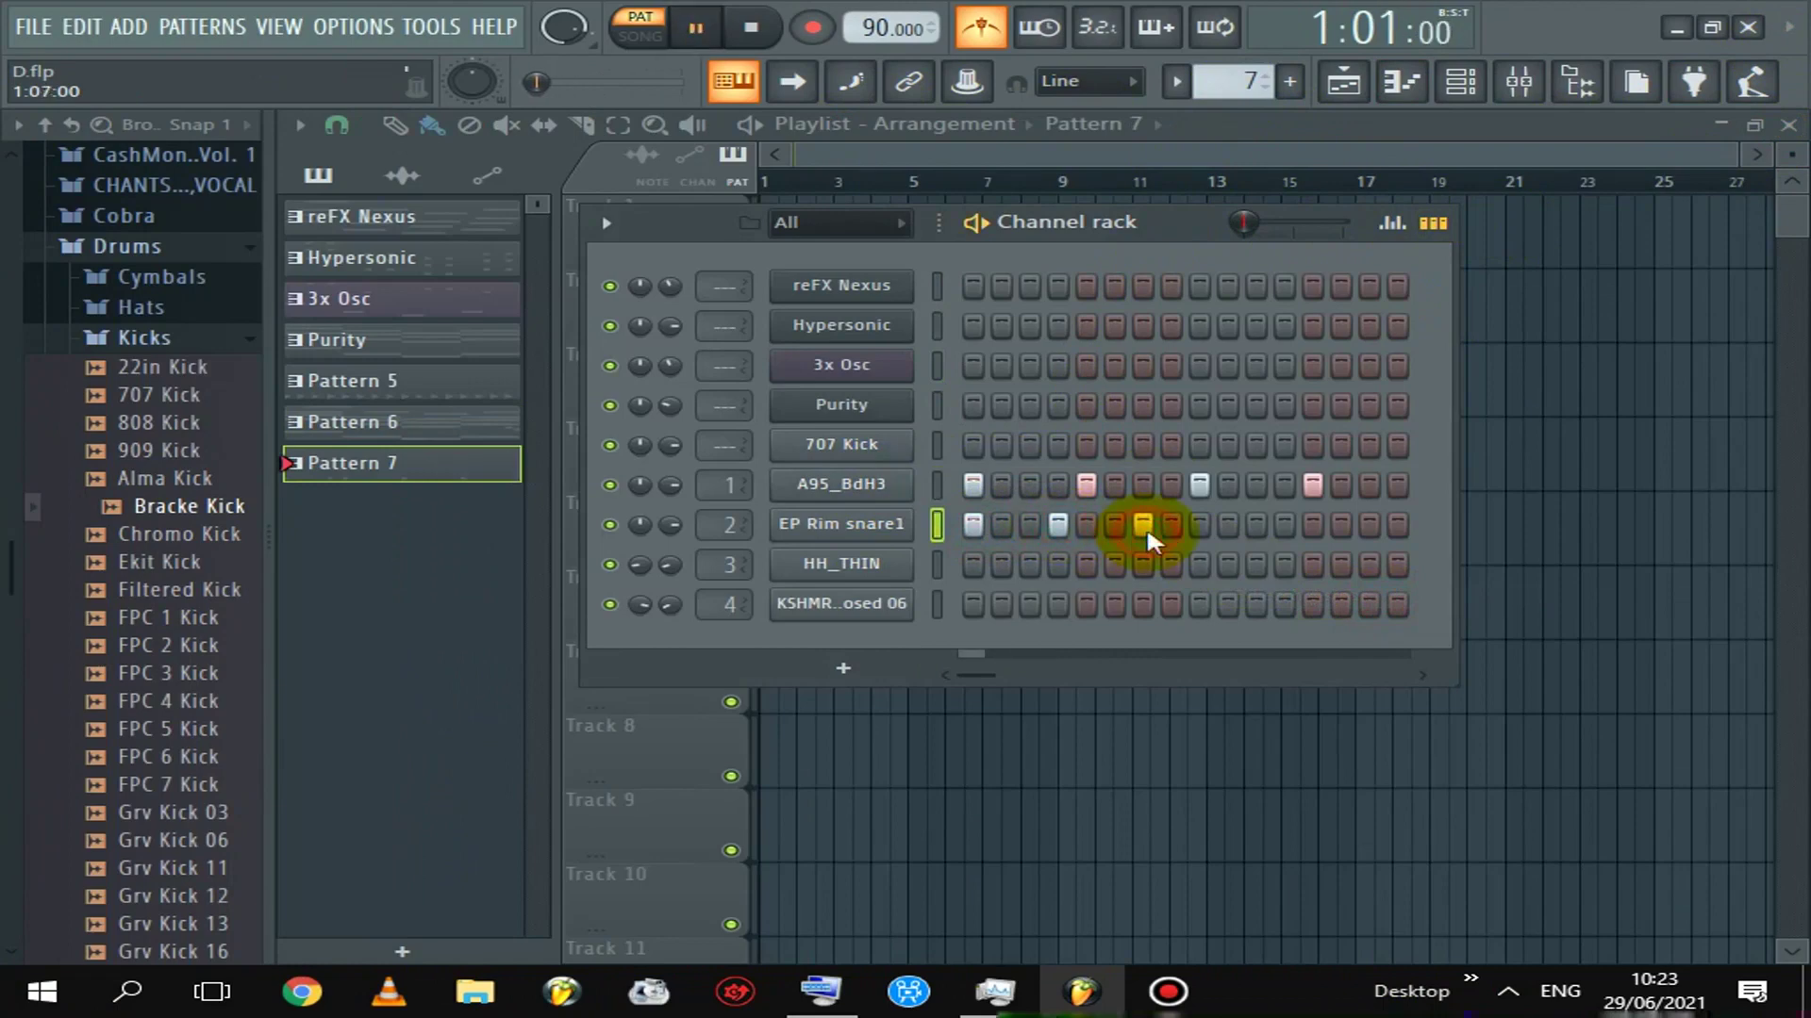
pyautogui.click(1195, 527)
pyautogui.press('space')
pyautogui.press('space')
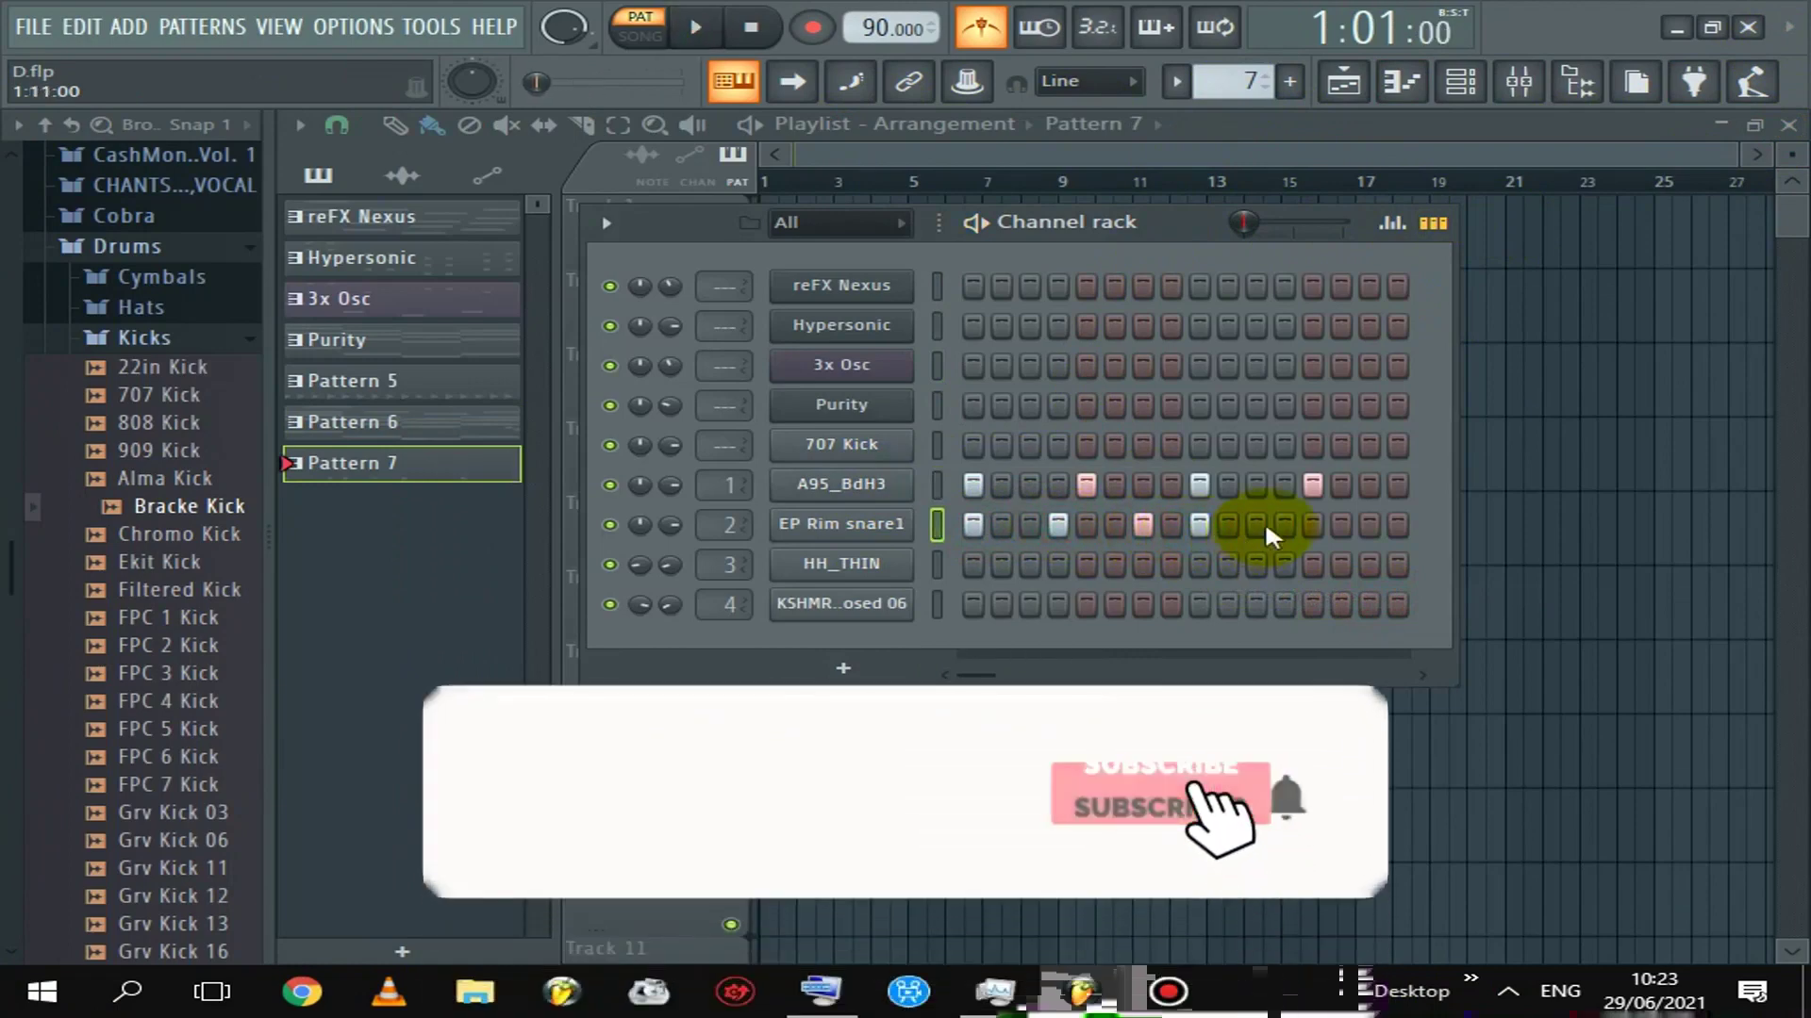
pyautogui.click(1285, 524)
pyautogui.press('space')
pyautogui.click(1369, 524)
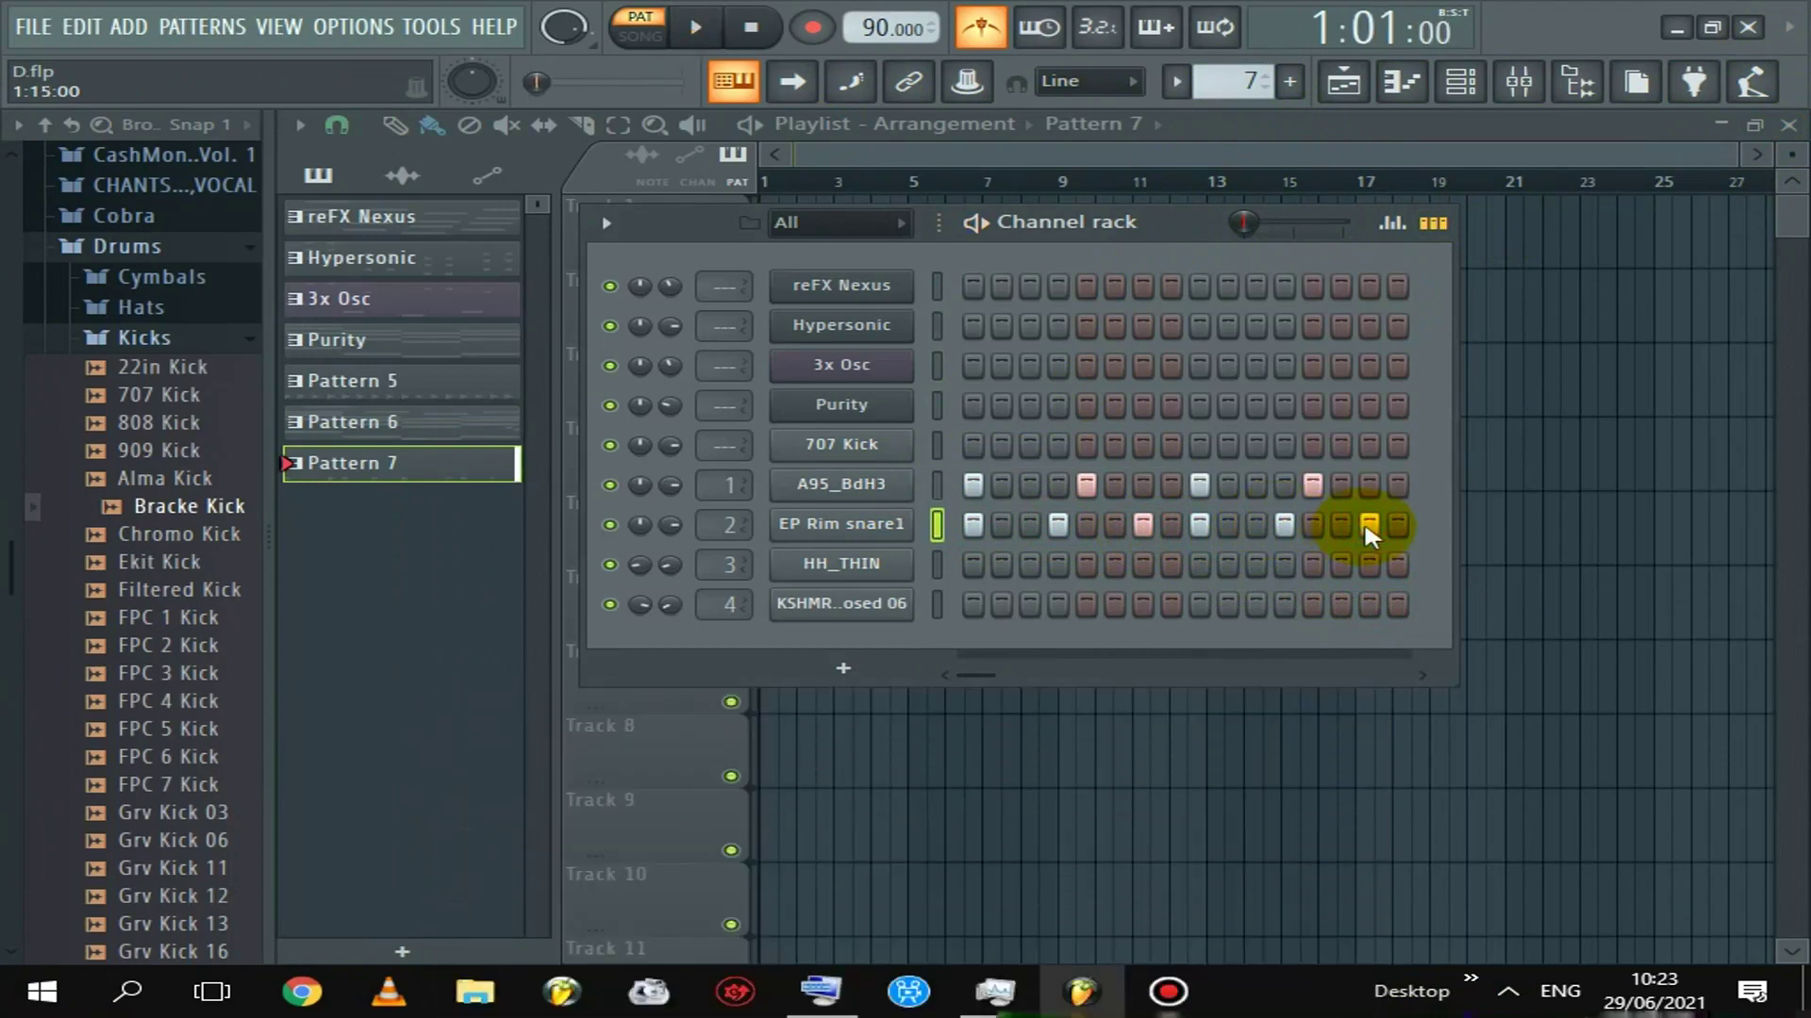
# Program HH_THIN hi-hat hits on steps 1, 3, 5, 7, 9, 11, 13 and 15 while the pattern plays
pyautogui.click(974, 565)
pyautogui.click(1029, 565)
pyautogui.press('space')
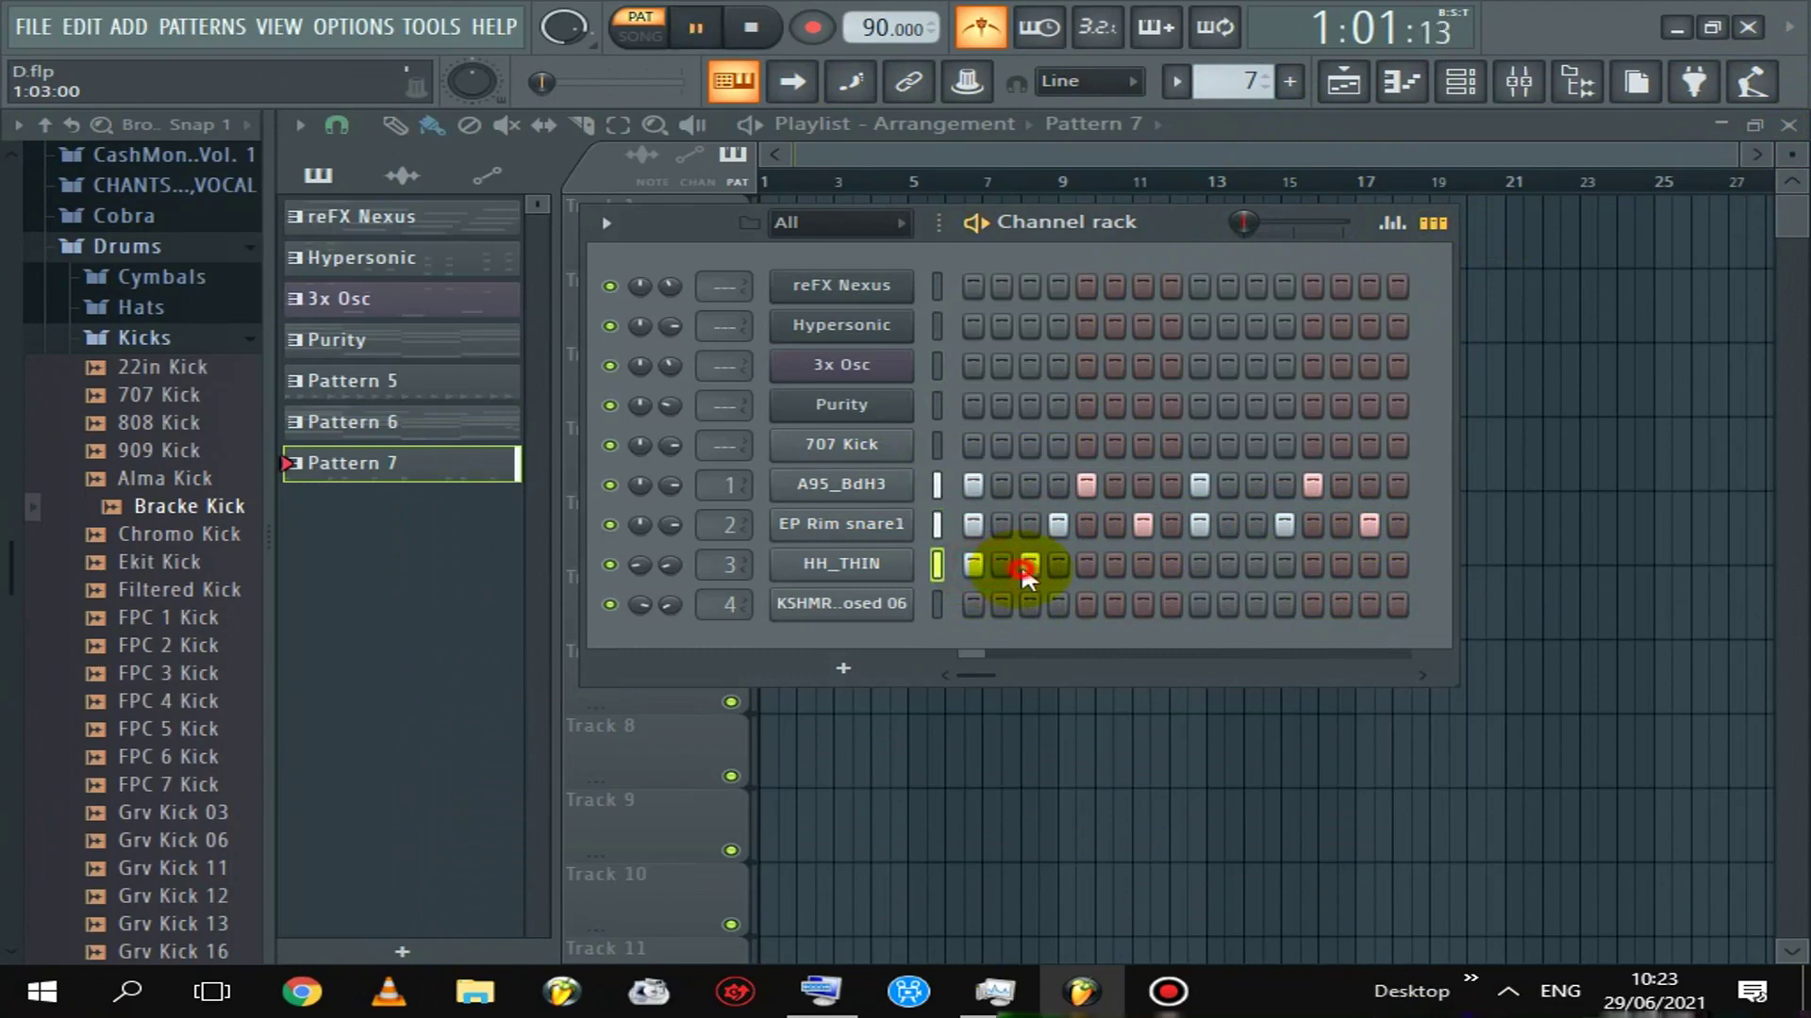
pyautogui.click(1087, 565)
pyautogui.click(1143, 565)
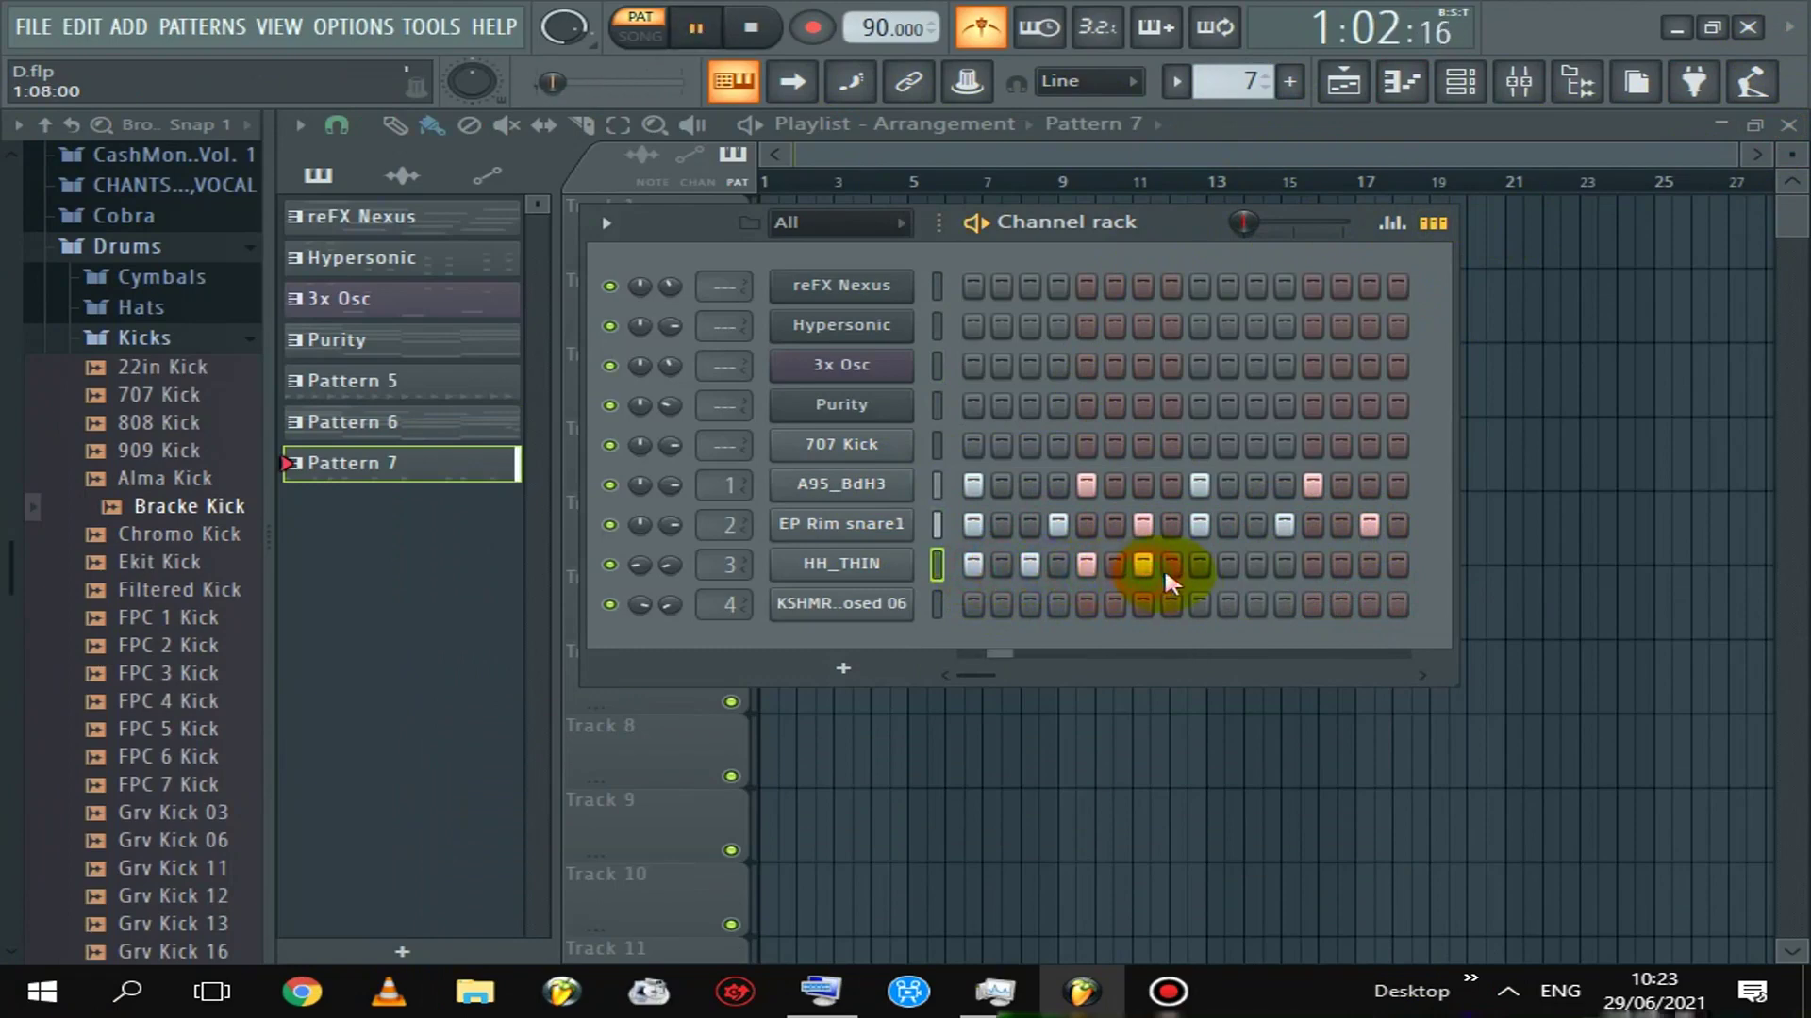
pyautogui.click(1200, 565)
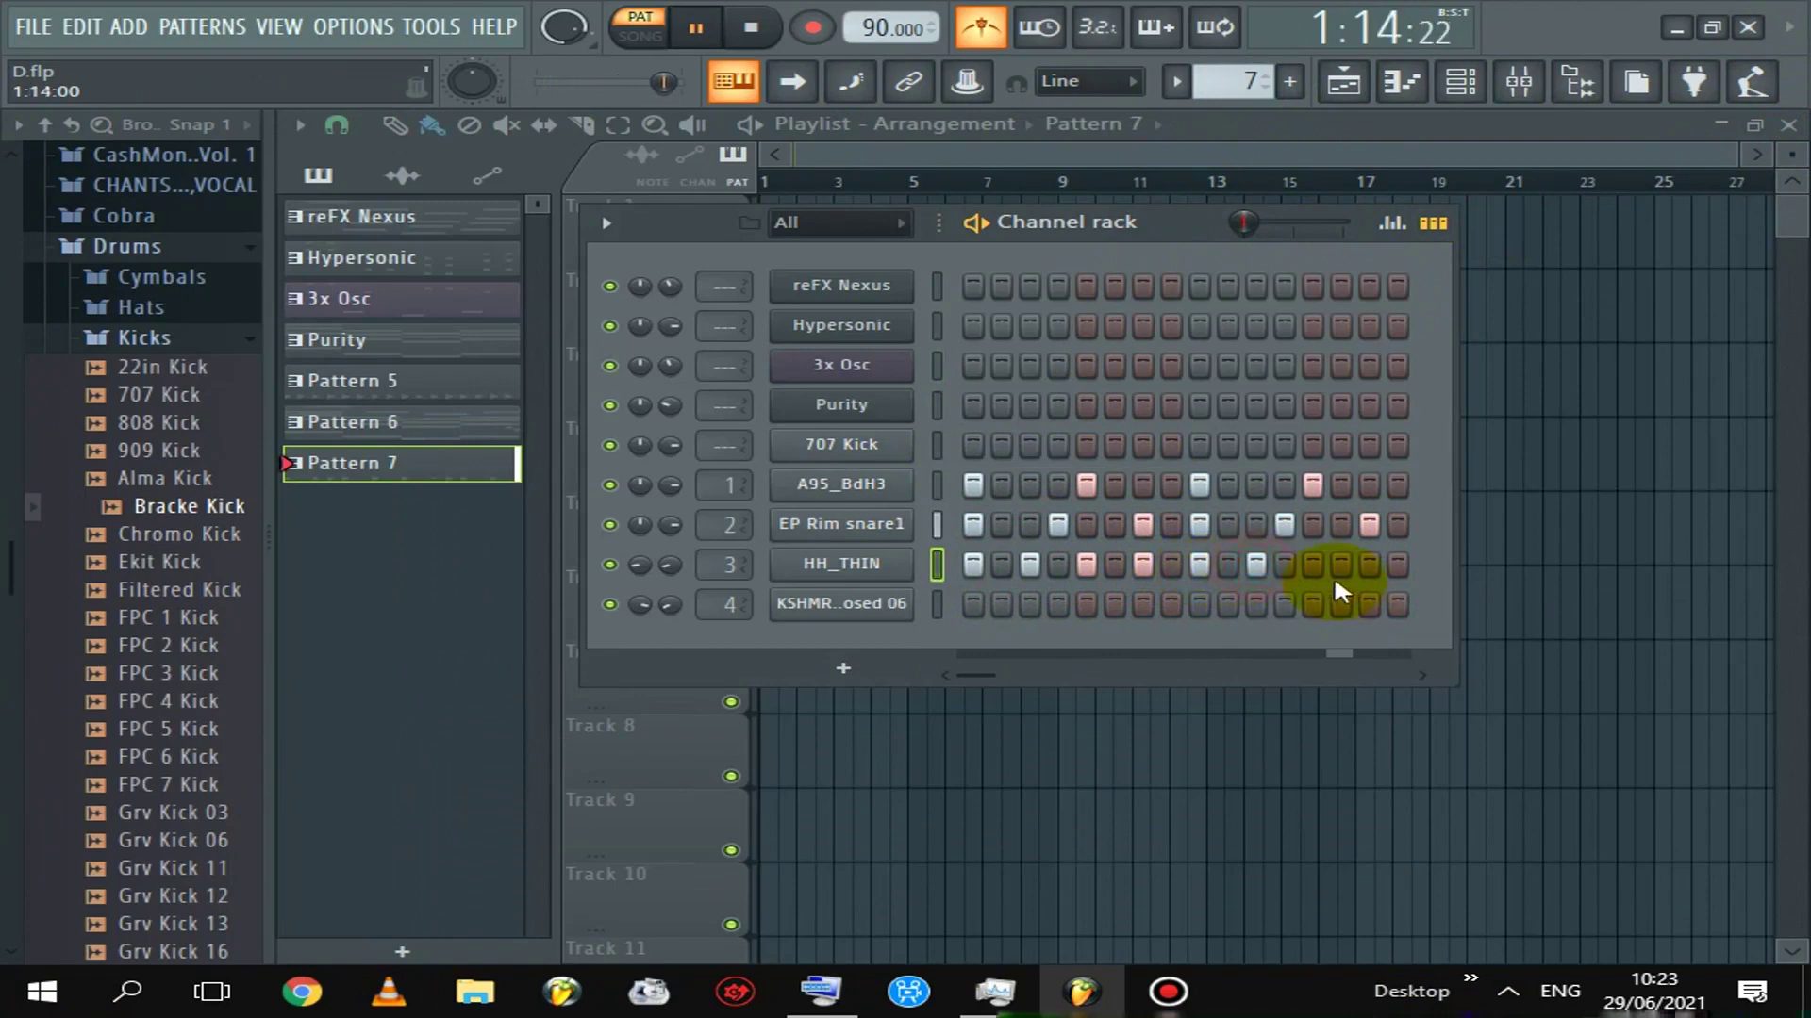
pyautogui.click(1369, 564)
# Fill all 16 steps of the KSHMR closed hat channel and close the channel rack
pyautogui.moveTo(1397, 603); pyautogui.dragTo(970, 598)
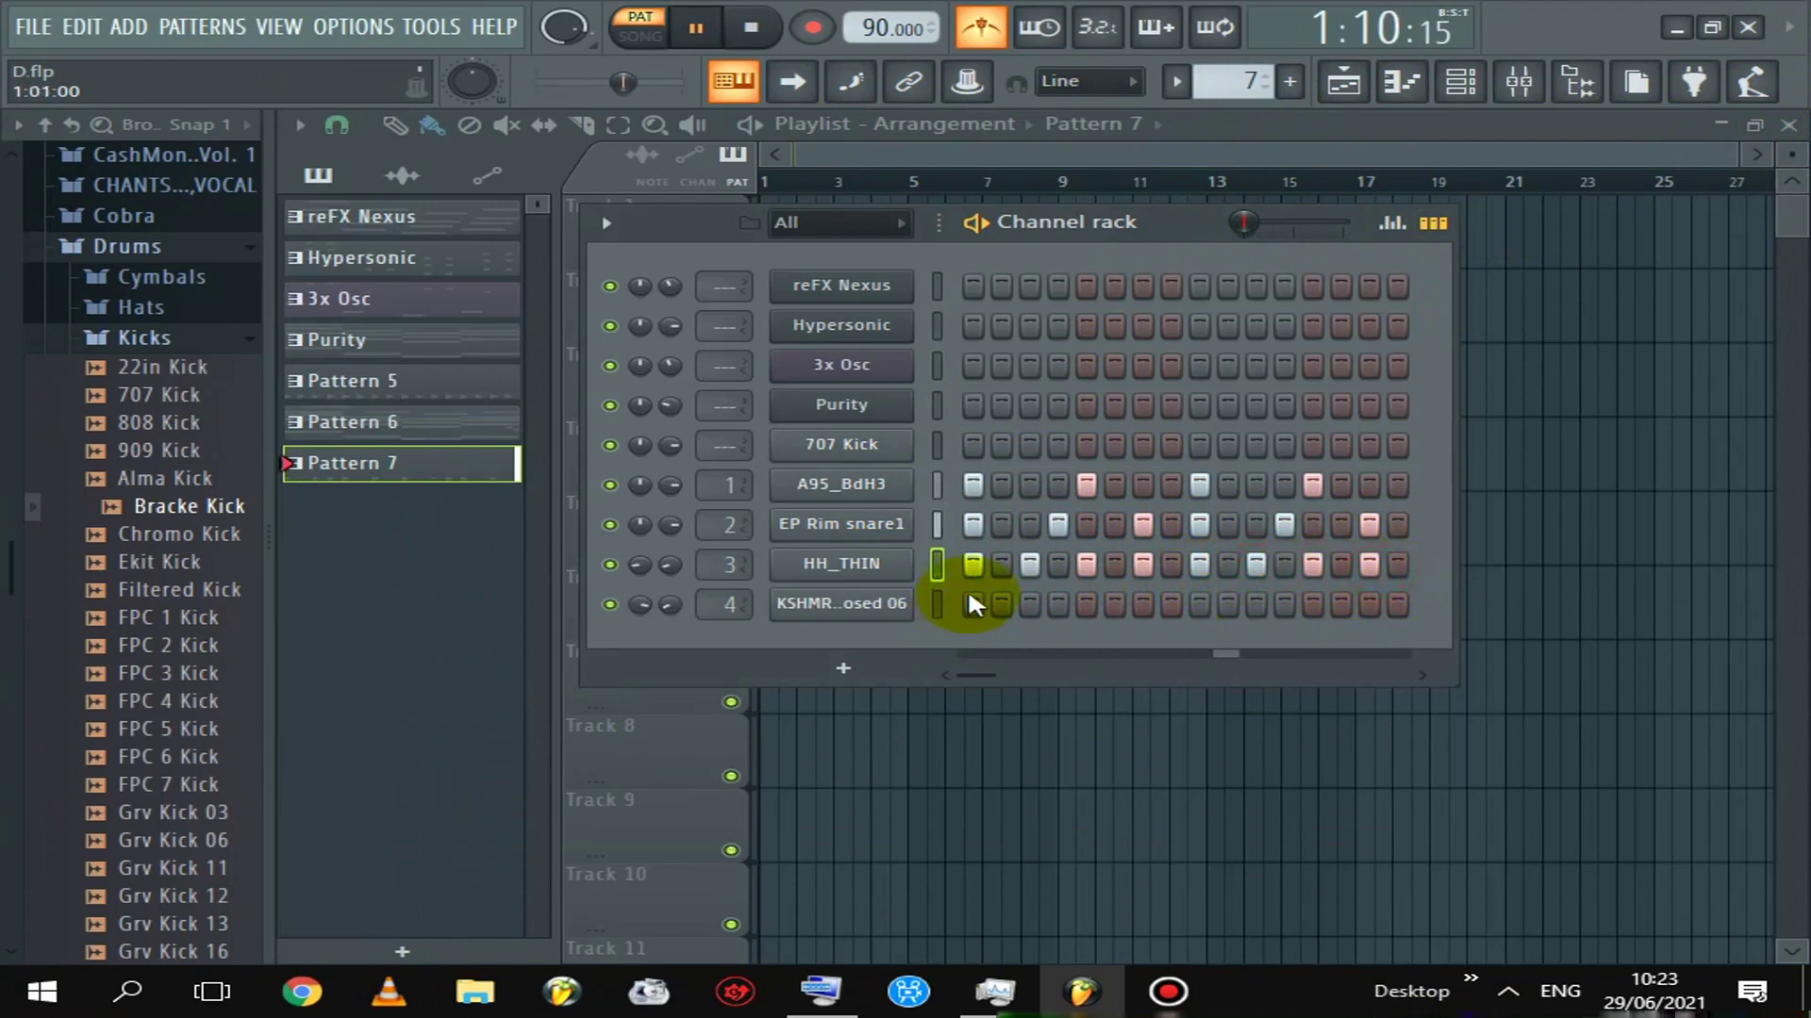
pyautogui.moveTo(683, 592); pyautogui.dragTo(670, 564)
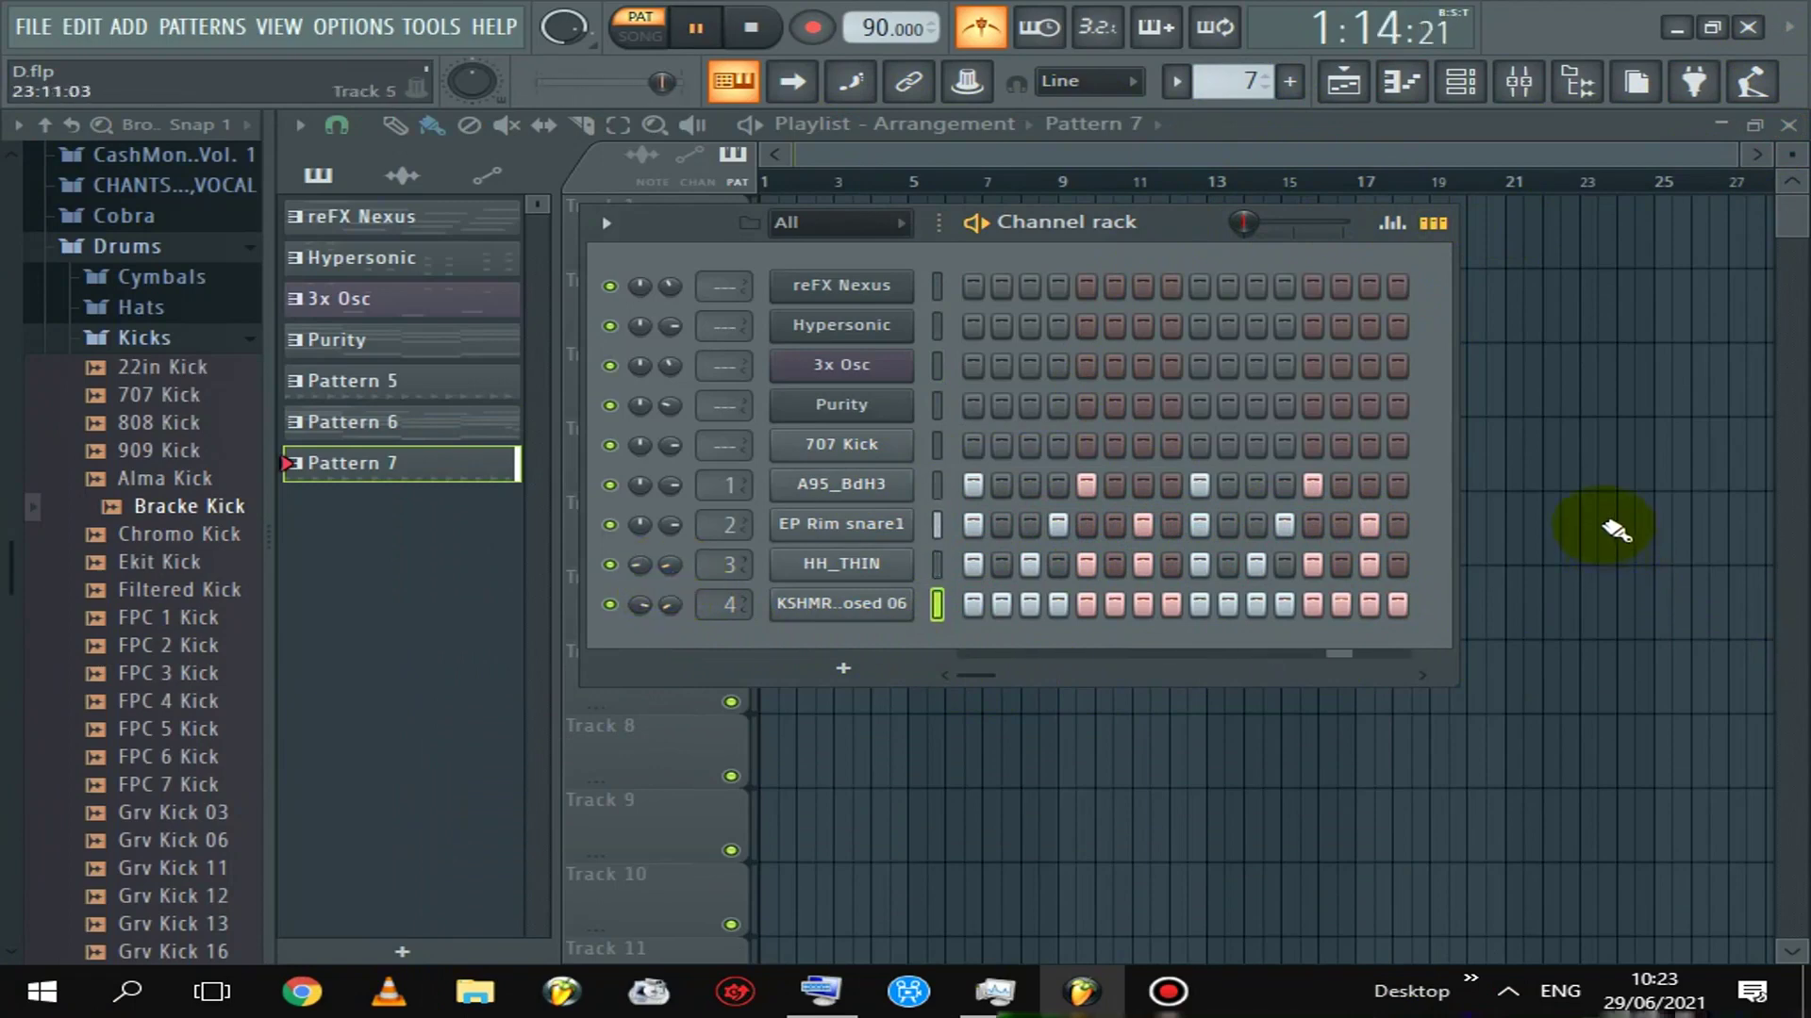
pyautogui.click(1594, 344)
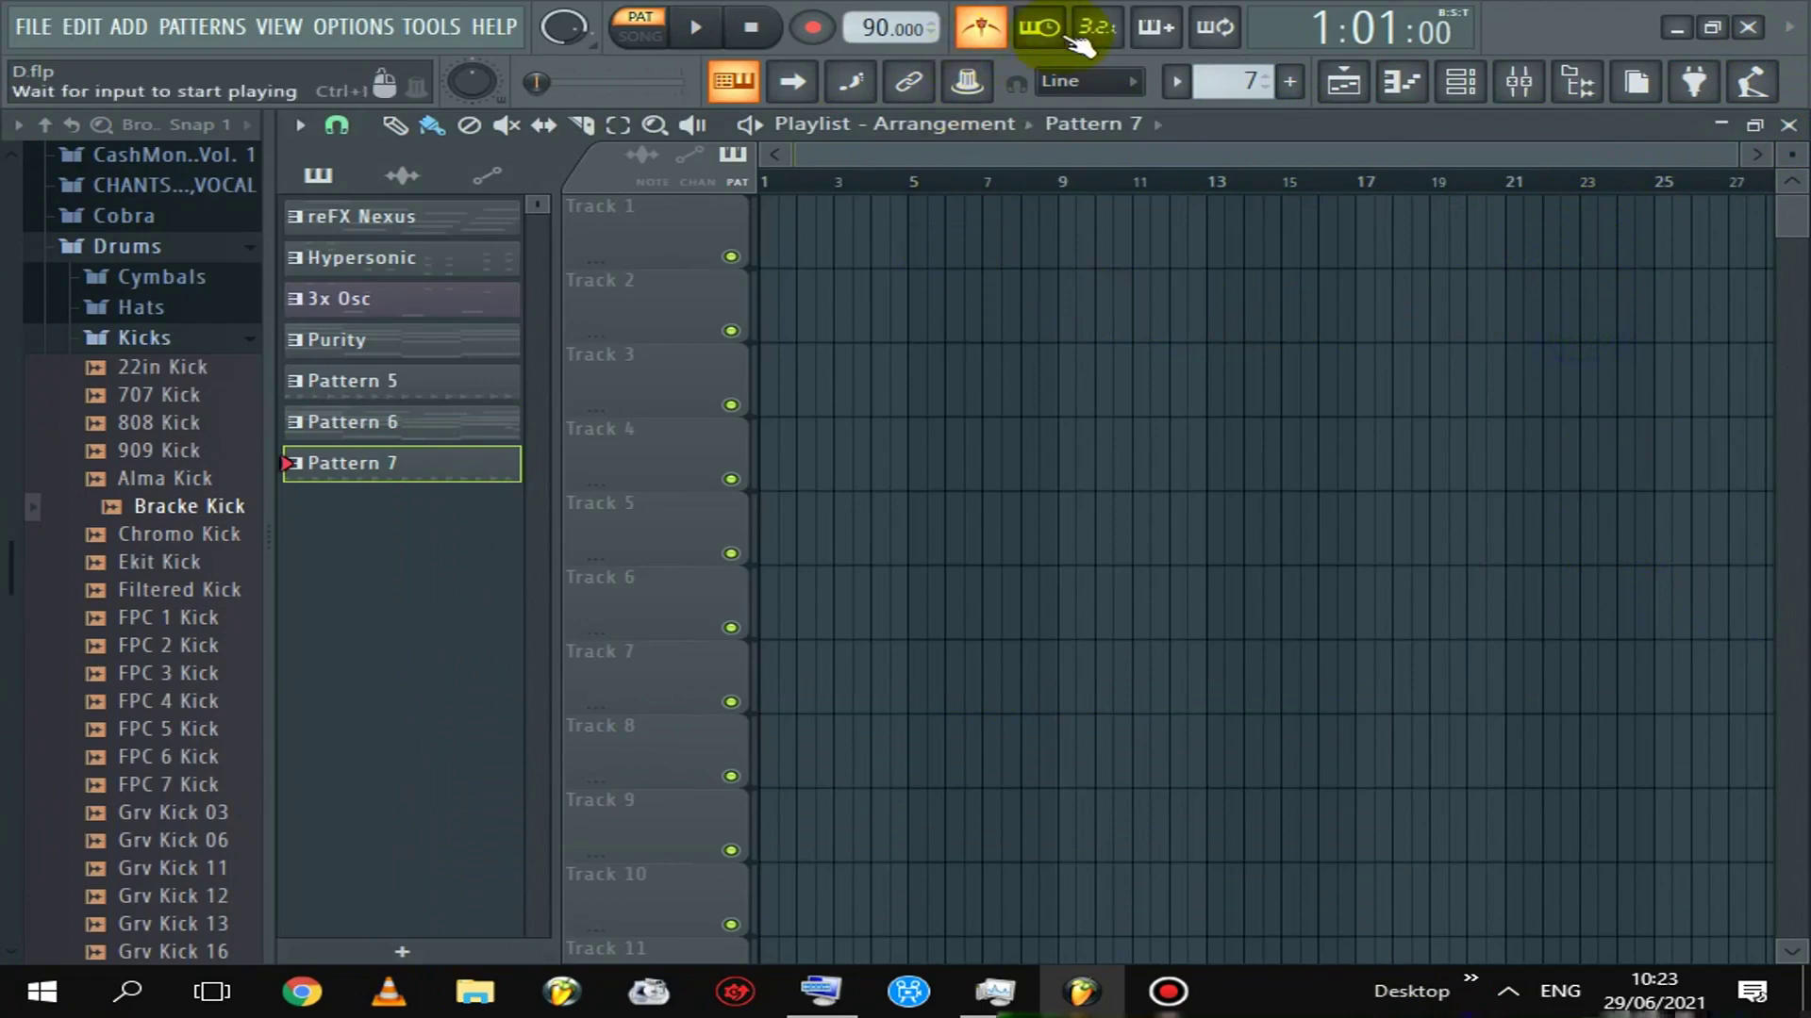
# Lay five consecutive reFX Nexus clips on Track 1 from bar 1 through bar 10 and play them in song mode
pyautogui.moveTo(1232, 89); pyautogui.dragTo(504, 349)
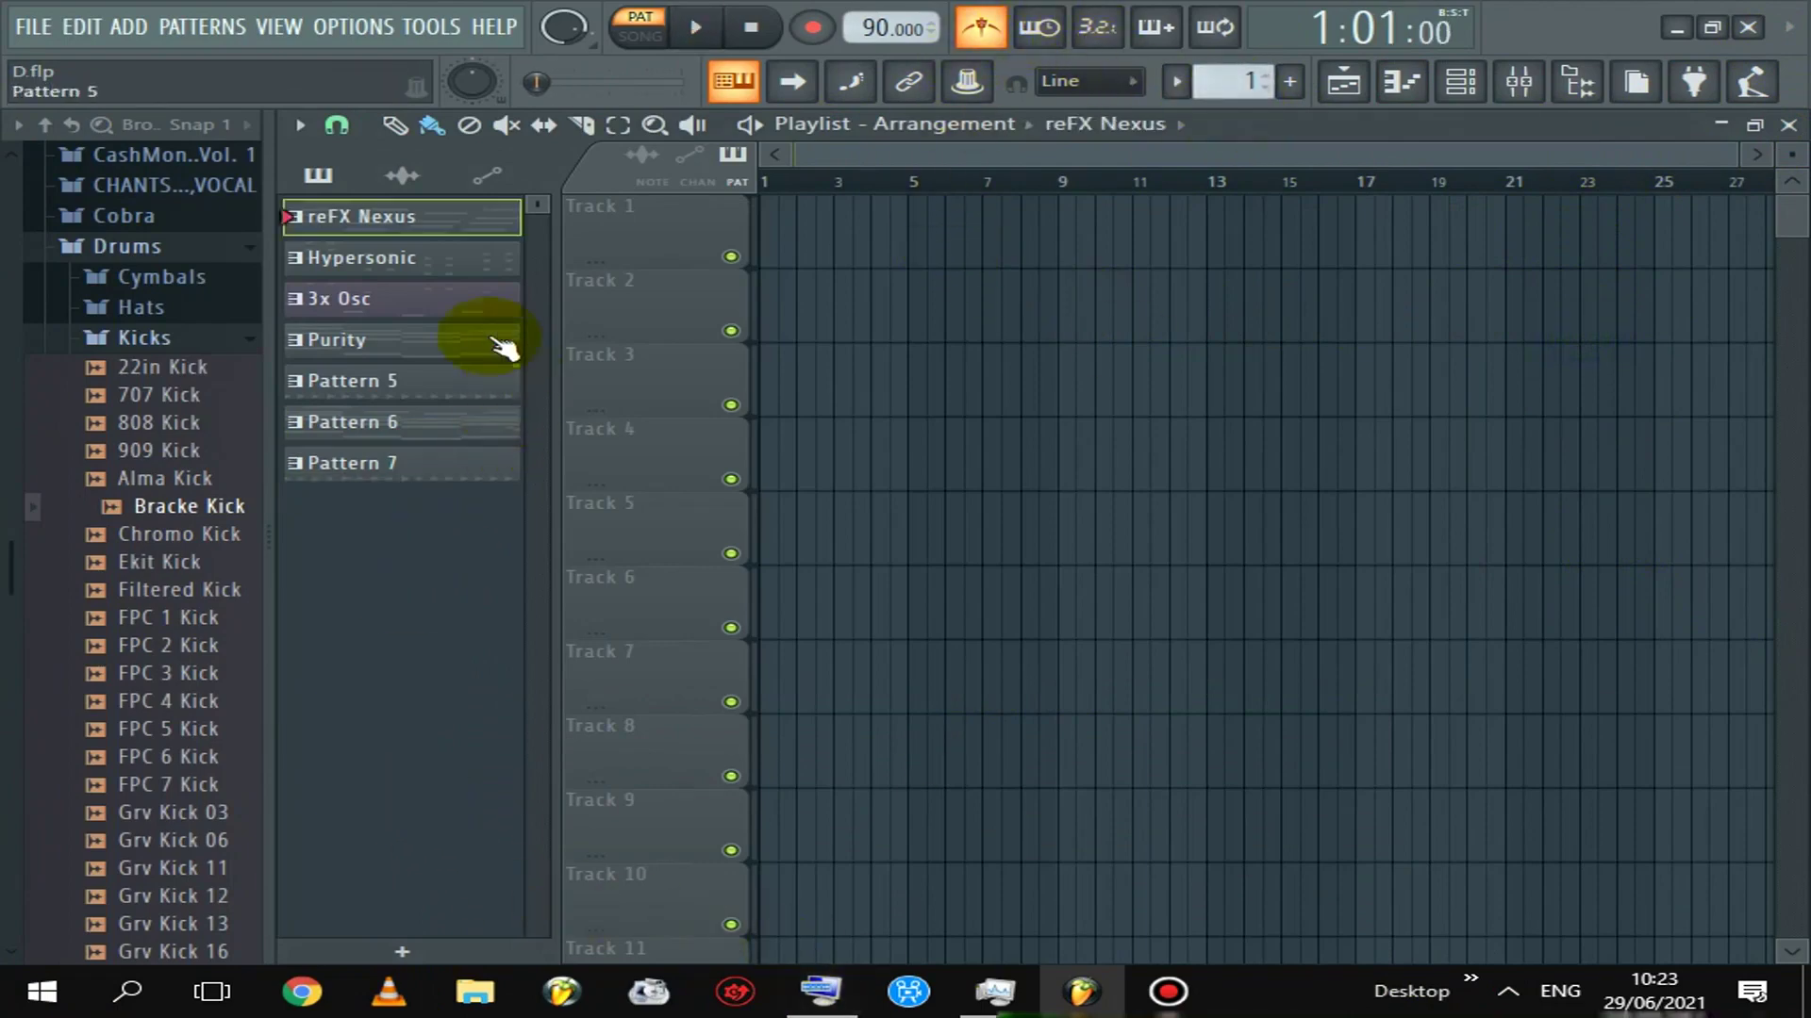
pyautogui.moveTo(976, 247); pyautogui.dragTo(795, 236)
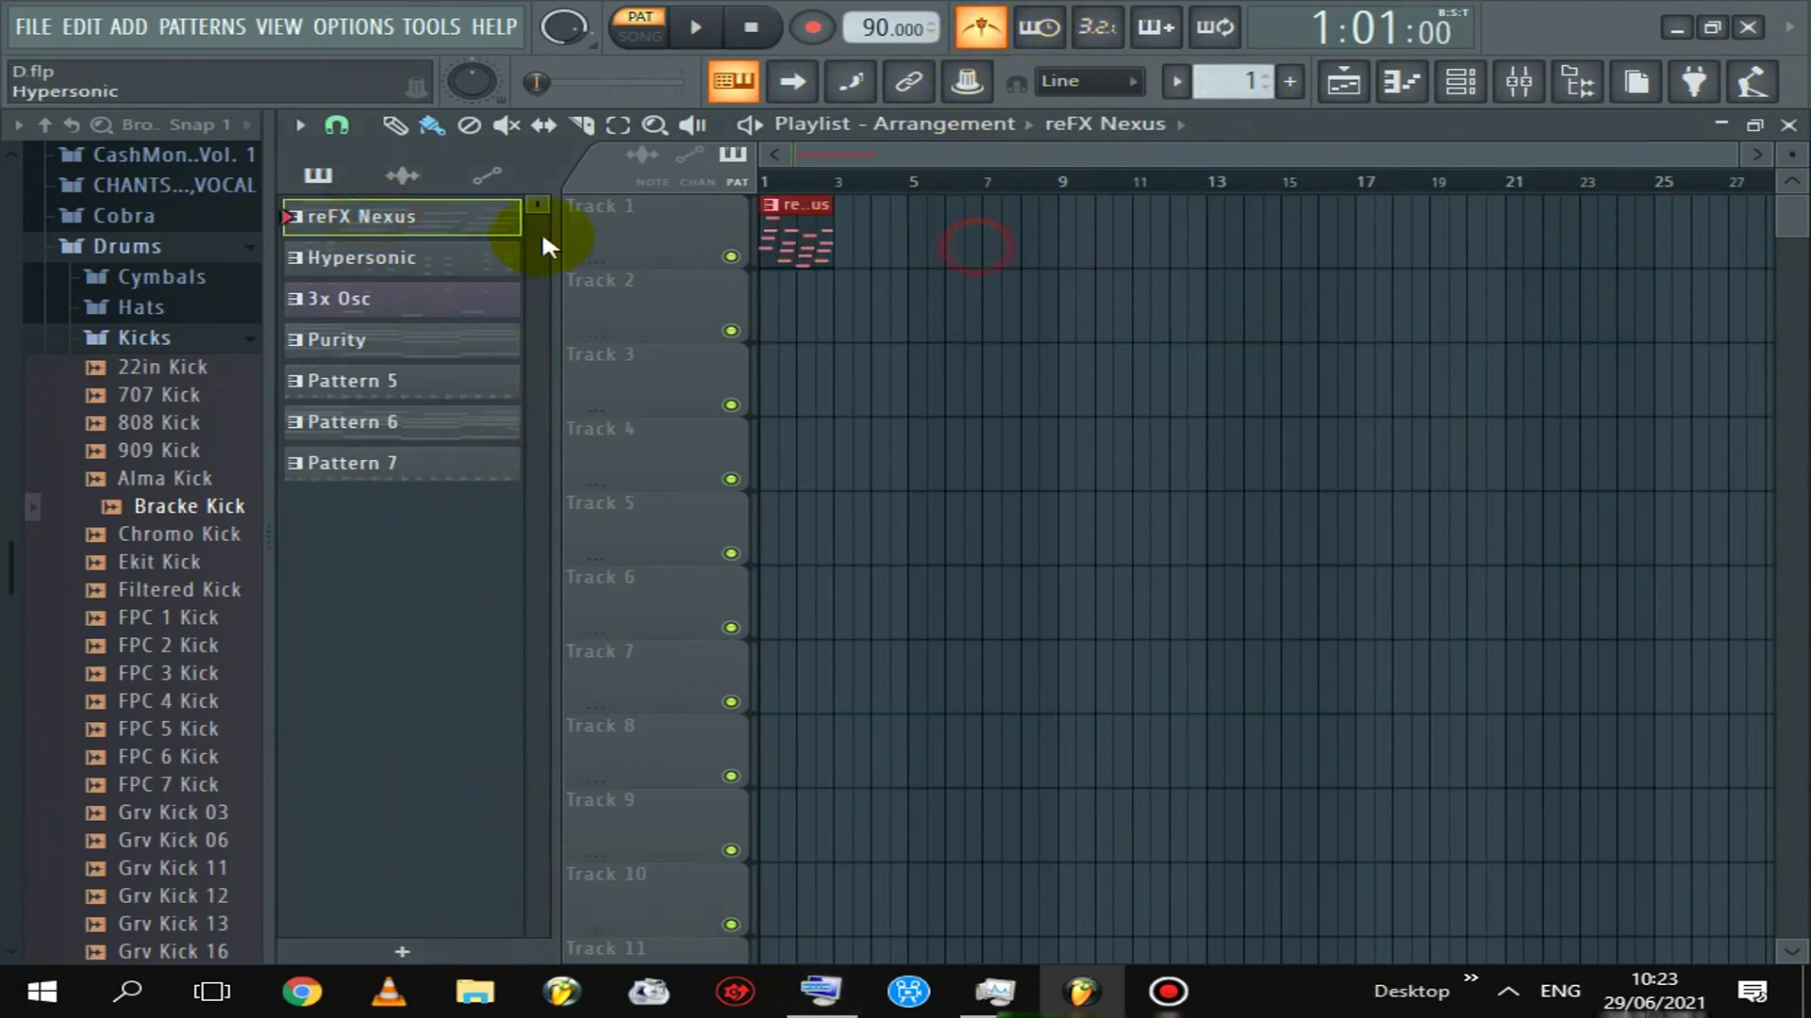
pyautogui.click(641, 36)
pyautogui.press('space')
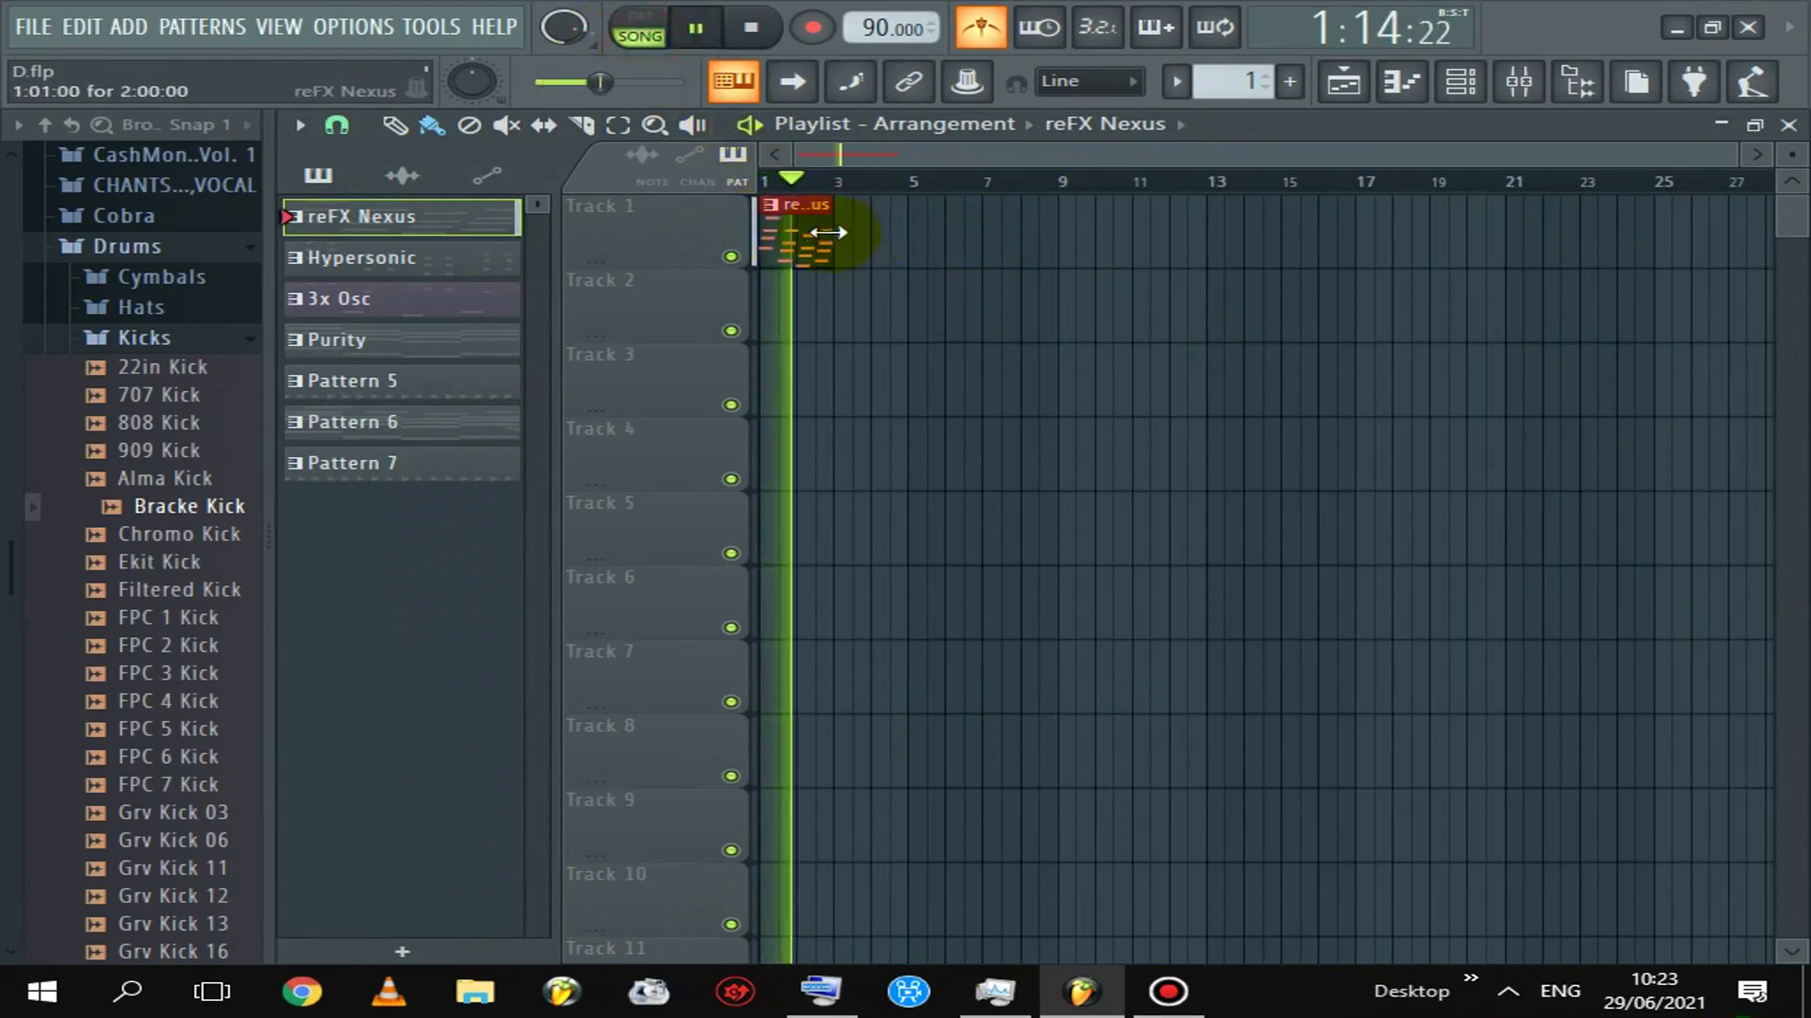
pyautogui.moveTo(815, 234)
pyautogui.mouseDown()
pyautogui.moveTo(1066, 239)
pyautogui.moveTo(943, 232)
pyautogui.mouseUp()
pyautogui.press('space')
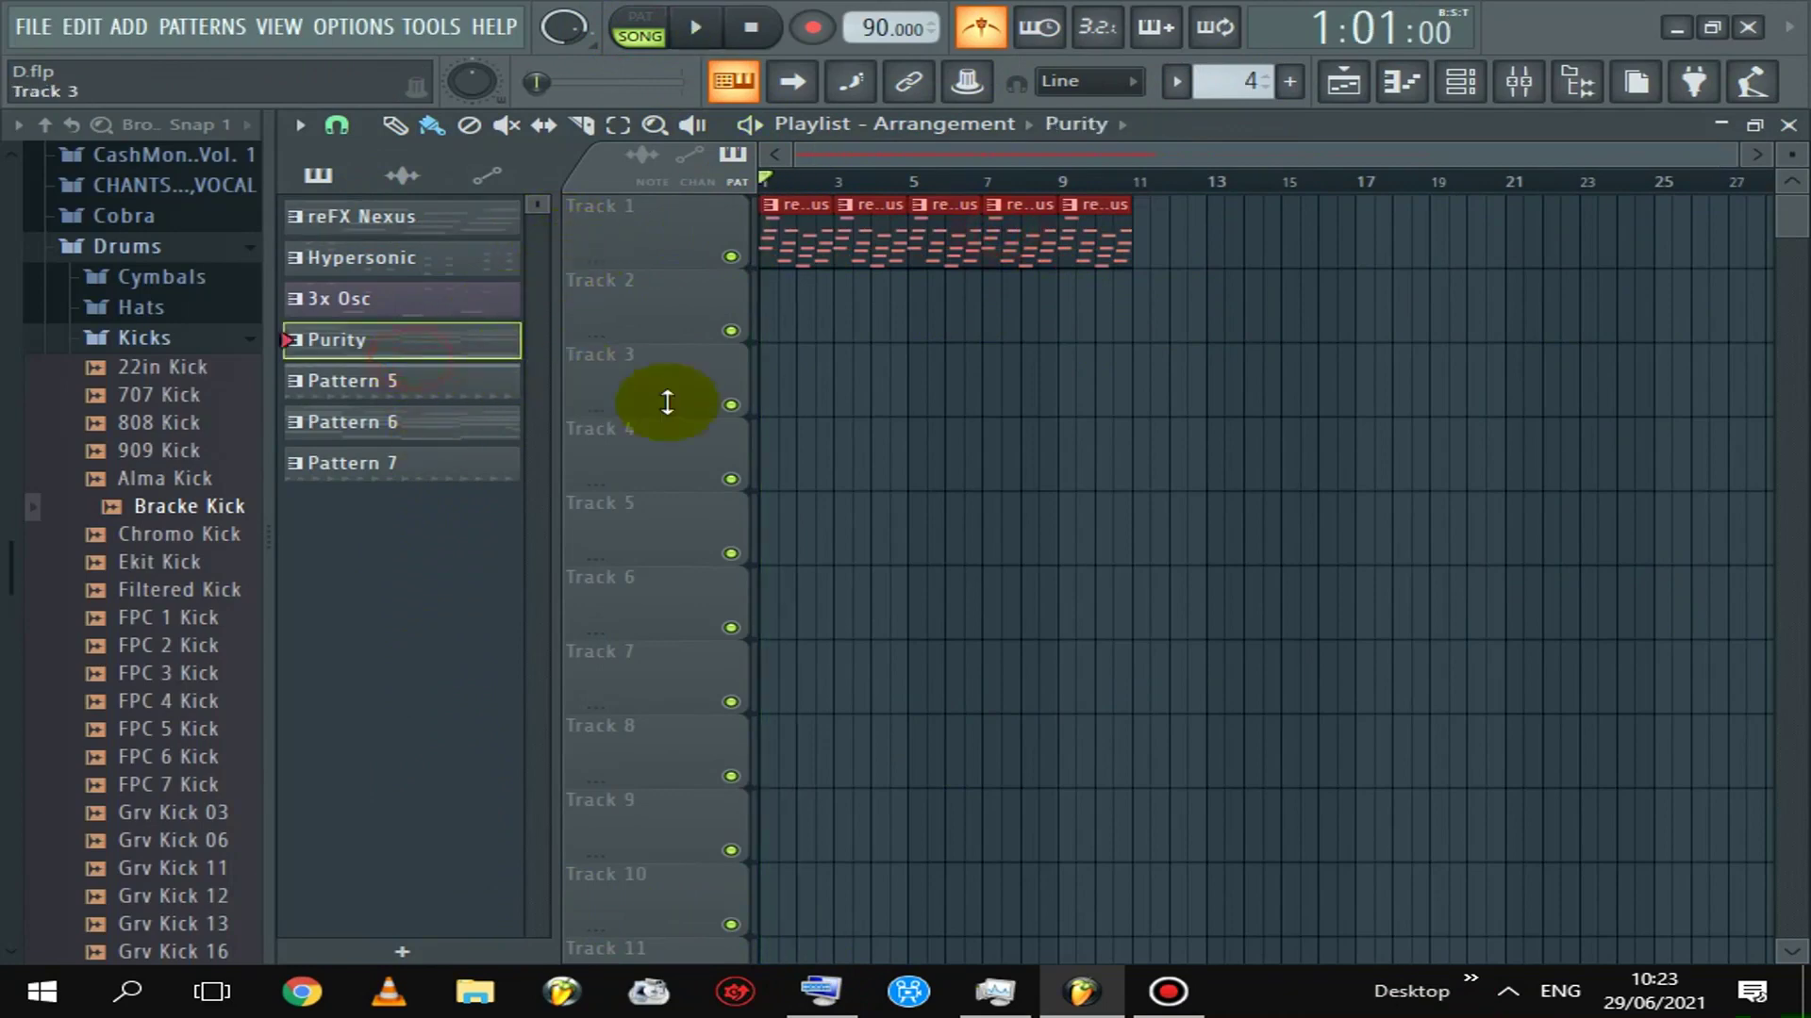
pyautogui.click(795, 481)
pyautogui.moveTo(802, 464); pyautogui.dragTo(679, 464)
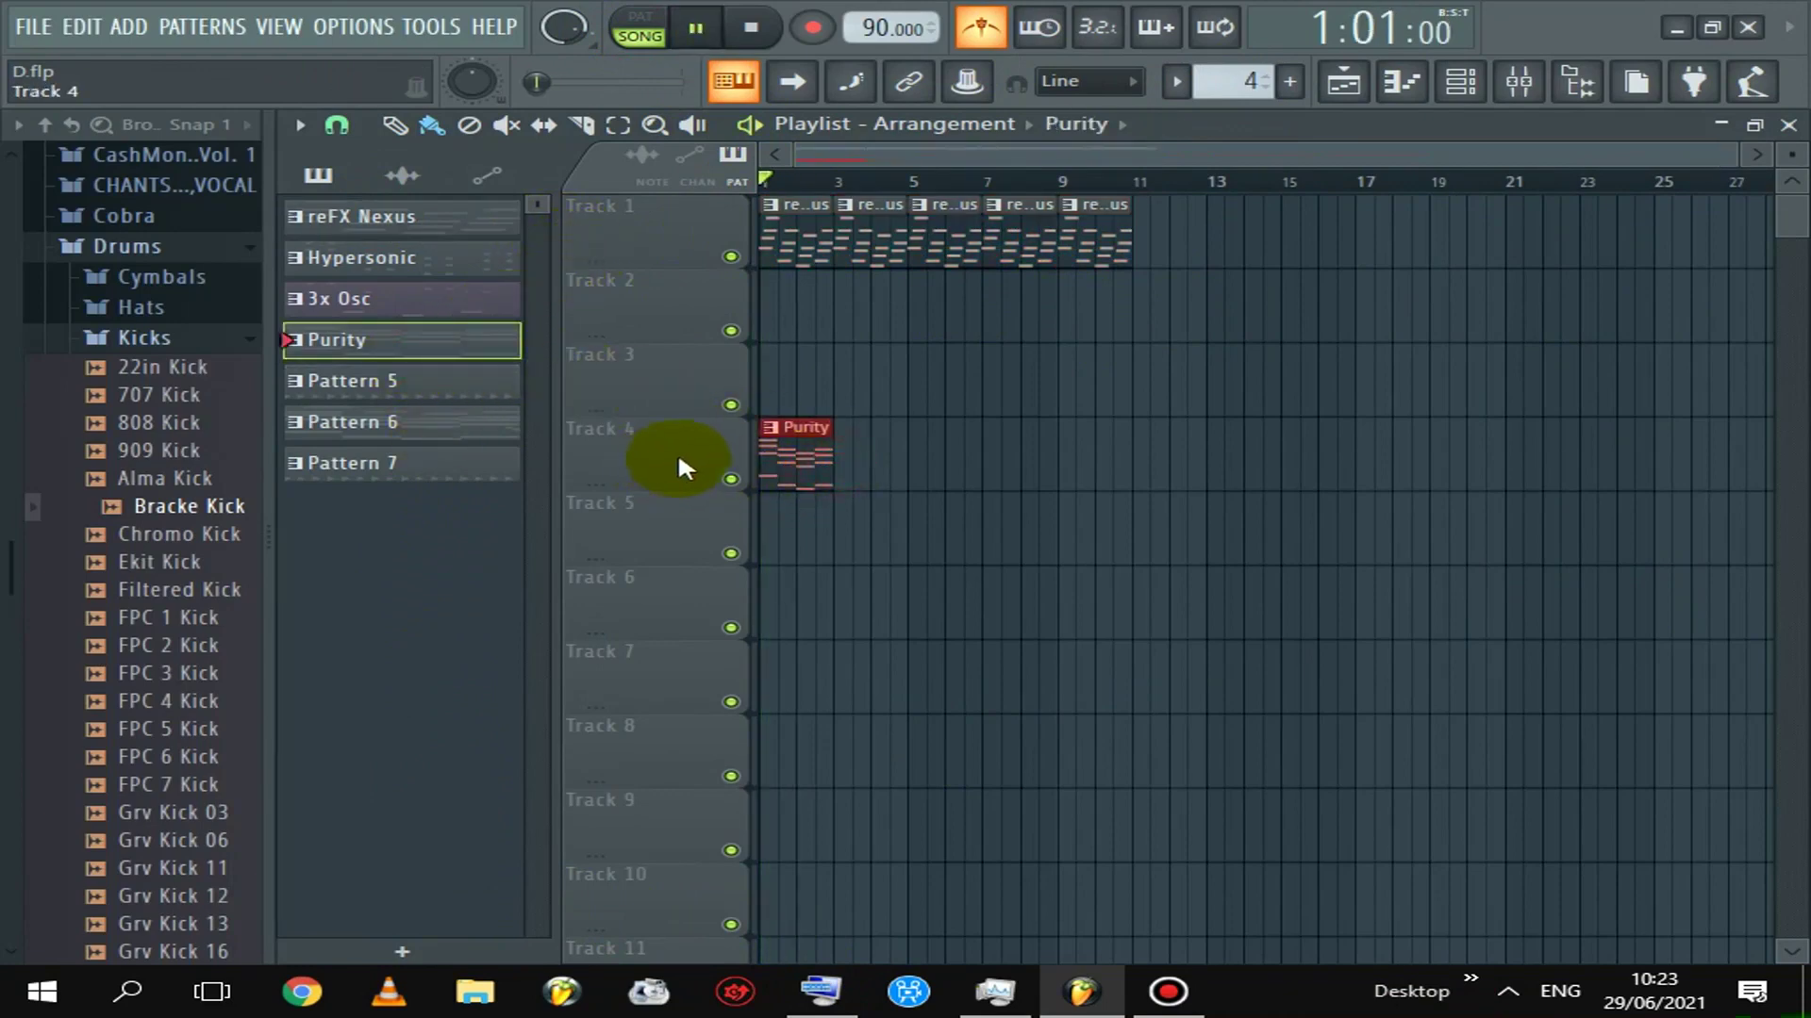
pyautogui.press('space')
pyautogui.click(852, 467)
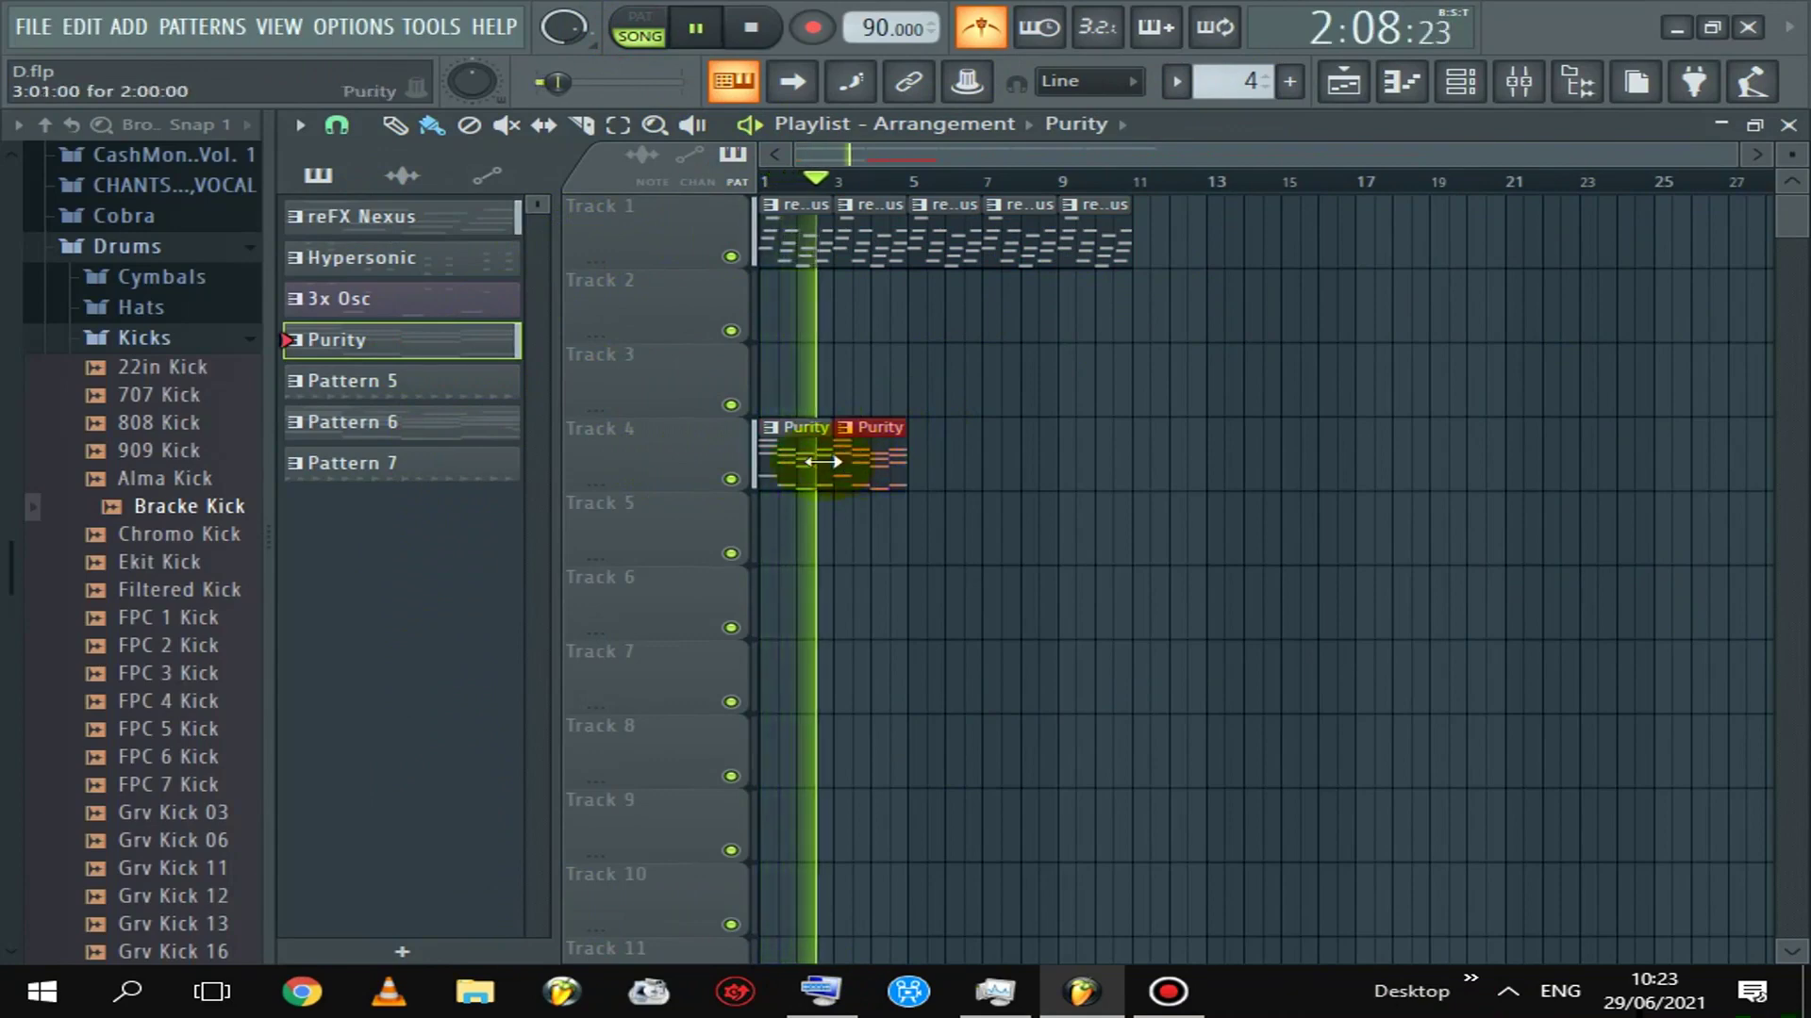
pyautogui.rightClick(779, 460)
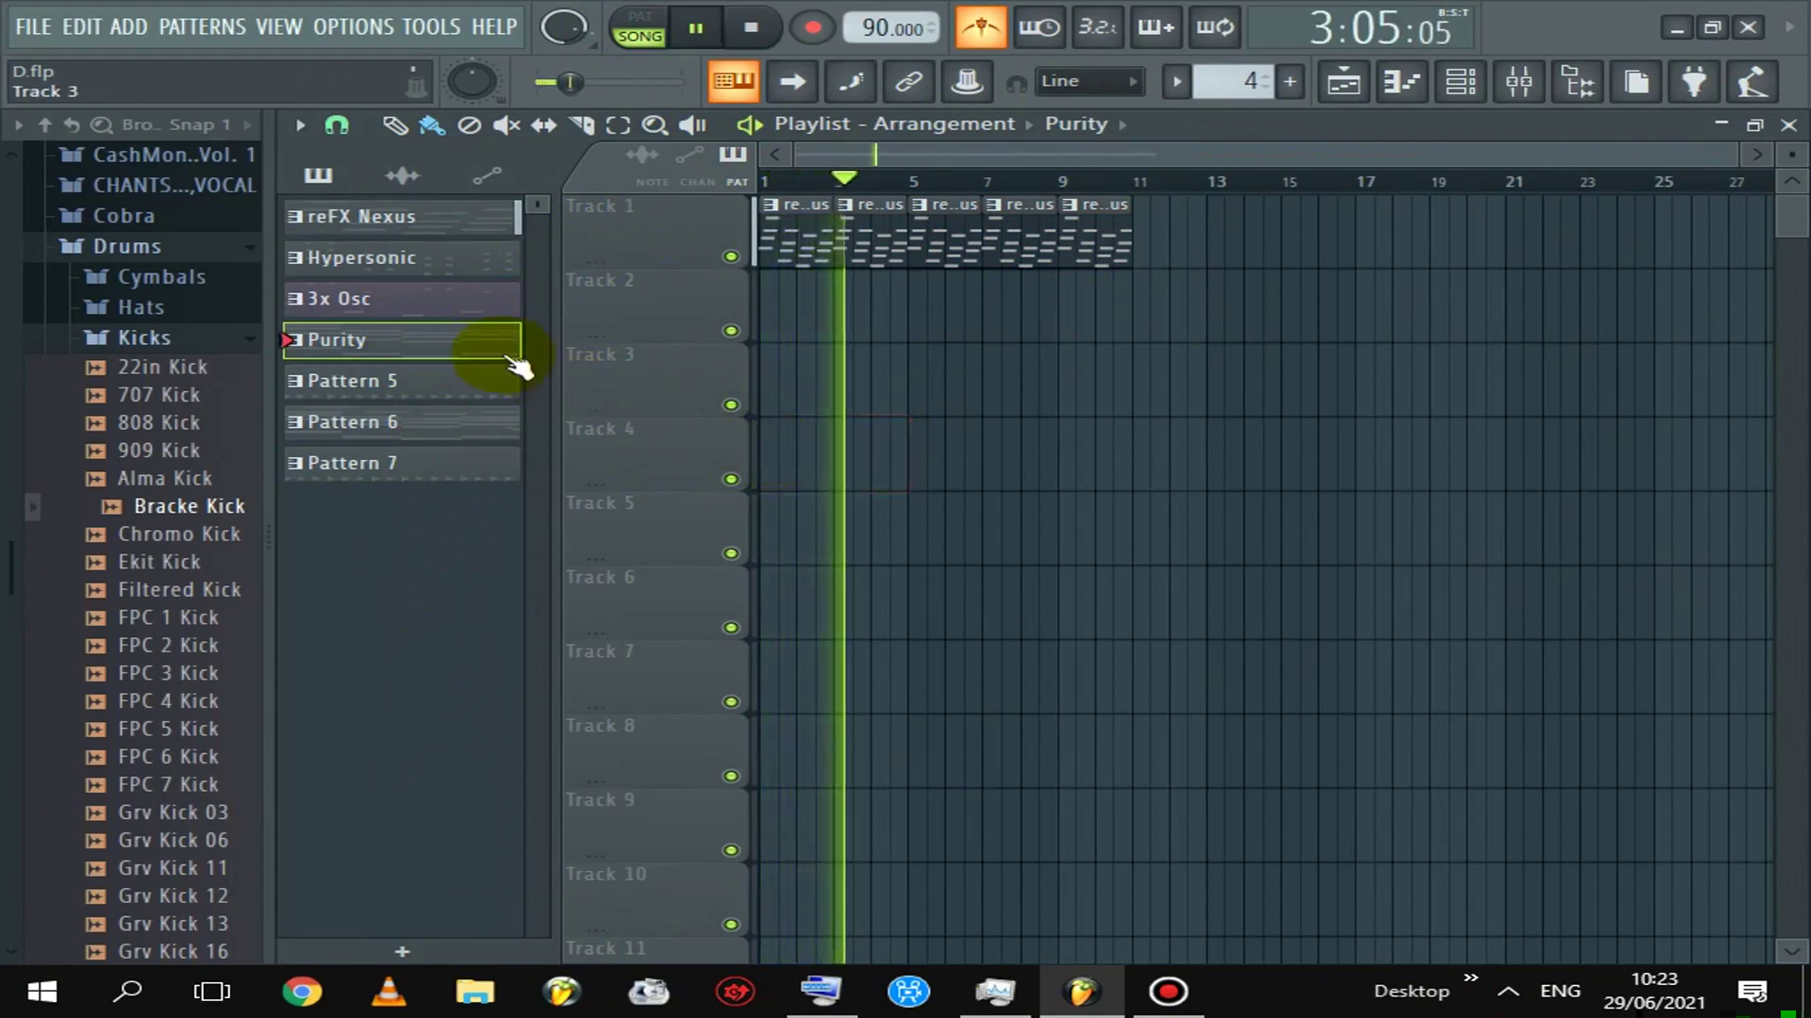
# Paint consecutive Purity clips on Track 4 from bar 1 and delete the extras beyond bar 10, leaving five
pyautogui.moveTo(829, 443)
pyautogui.mouseDown()
pyautogui.moveTo(1290, 469)
pyautogui.moveTo(780, 444)
pyautogui.mouseUp()
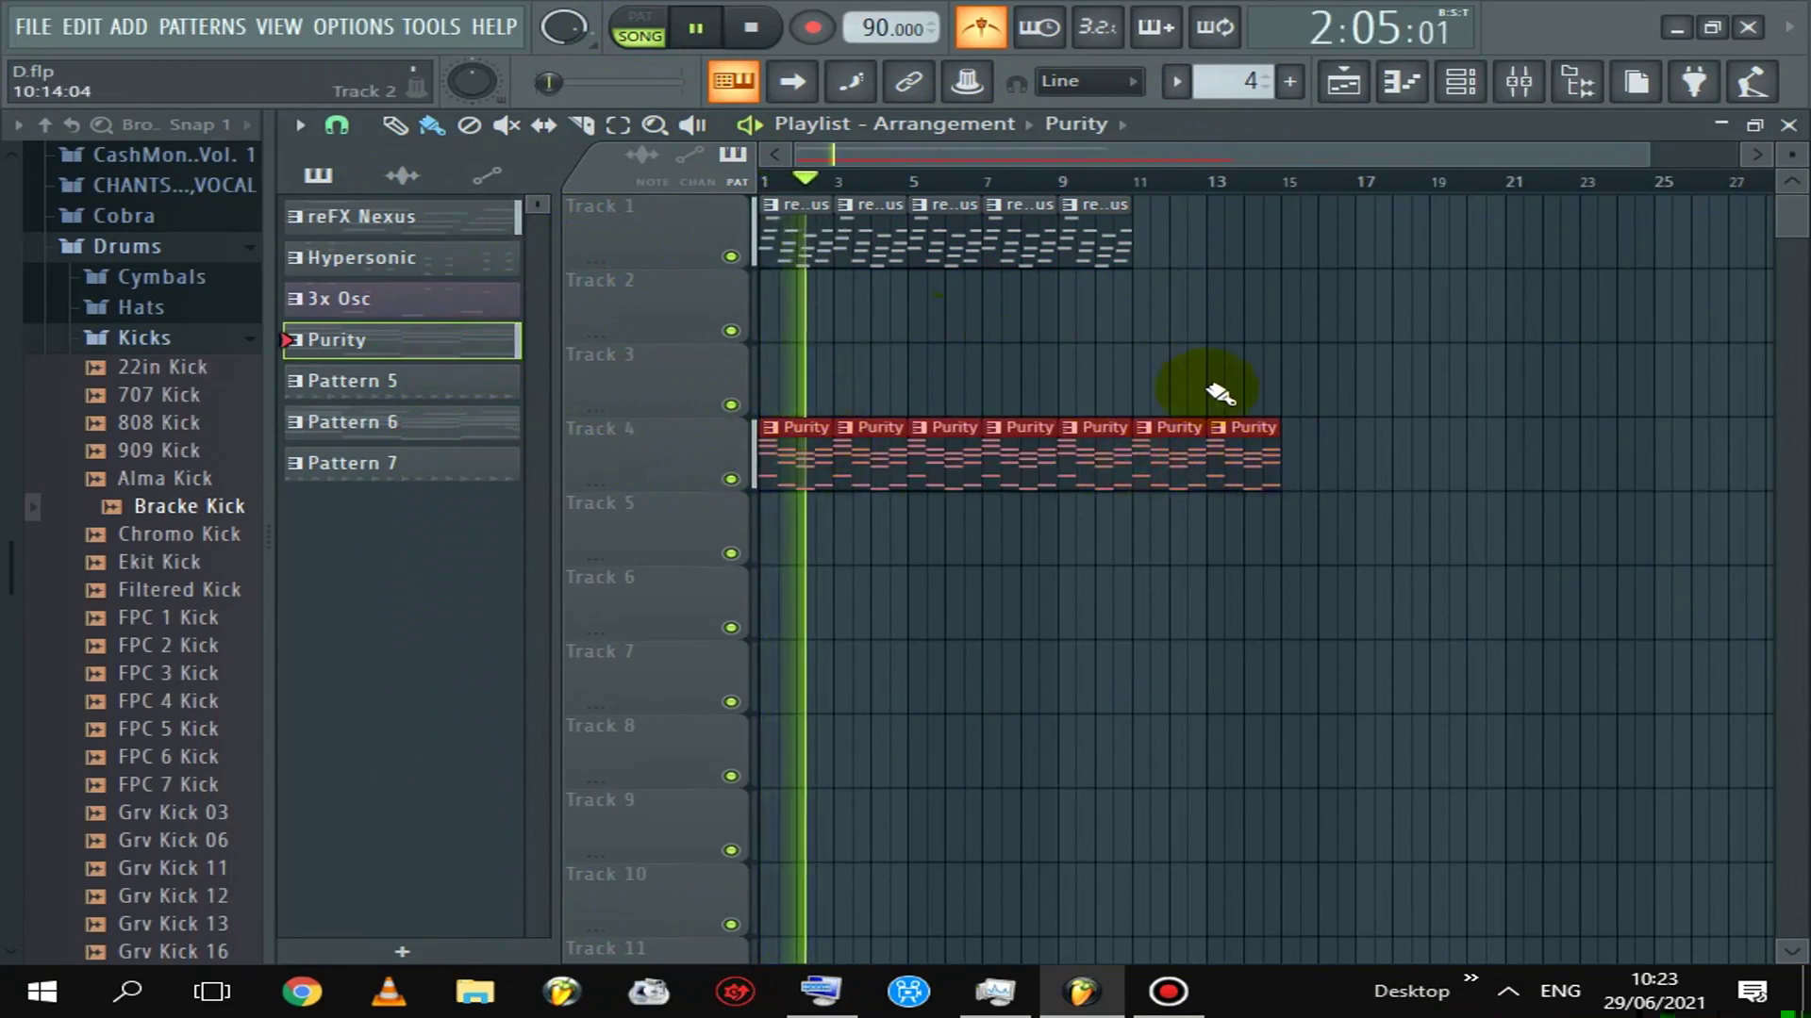
pyautogui.rightClick(1207, 426)
pyautogui.click(1231, 482)
pyautogui.rightClick(1231, 476)
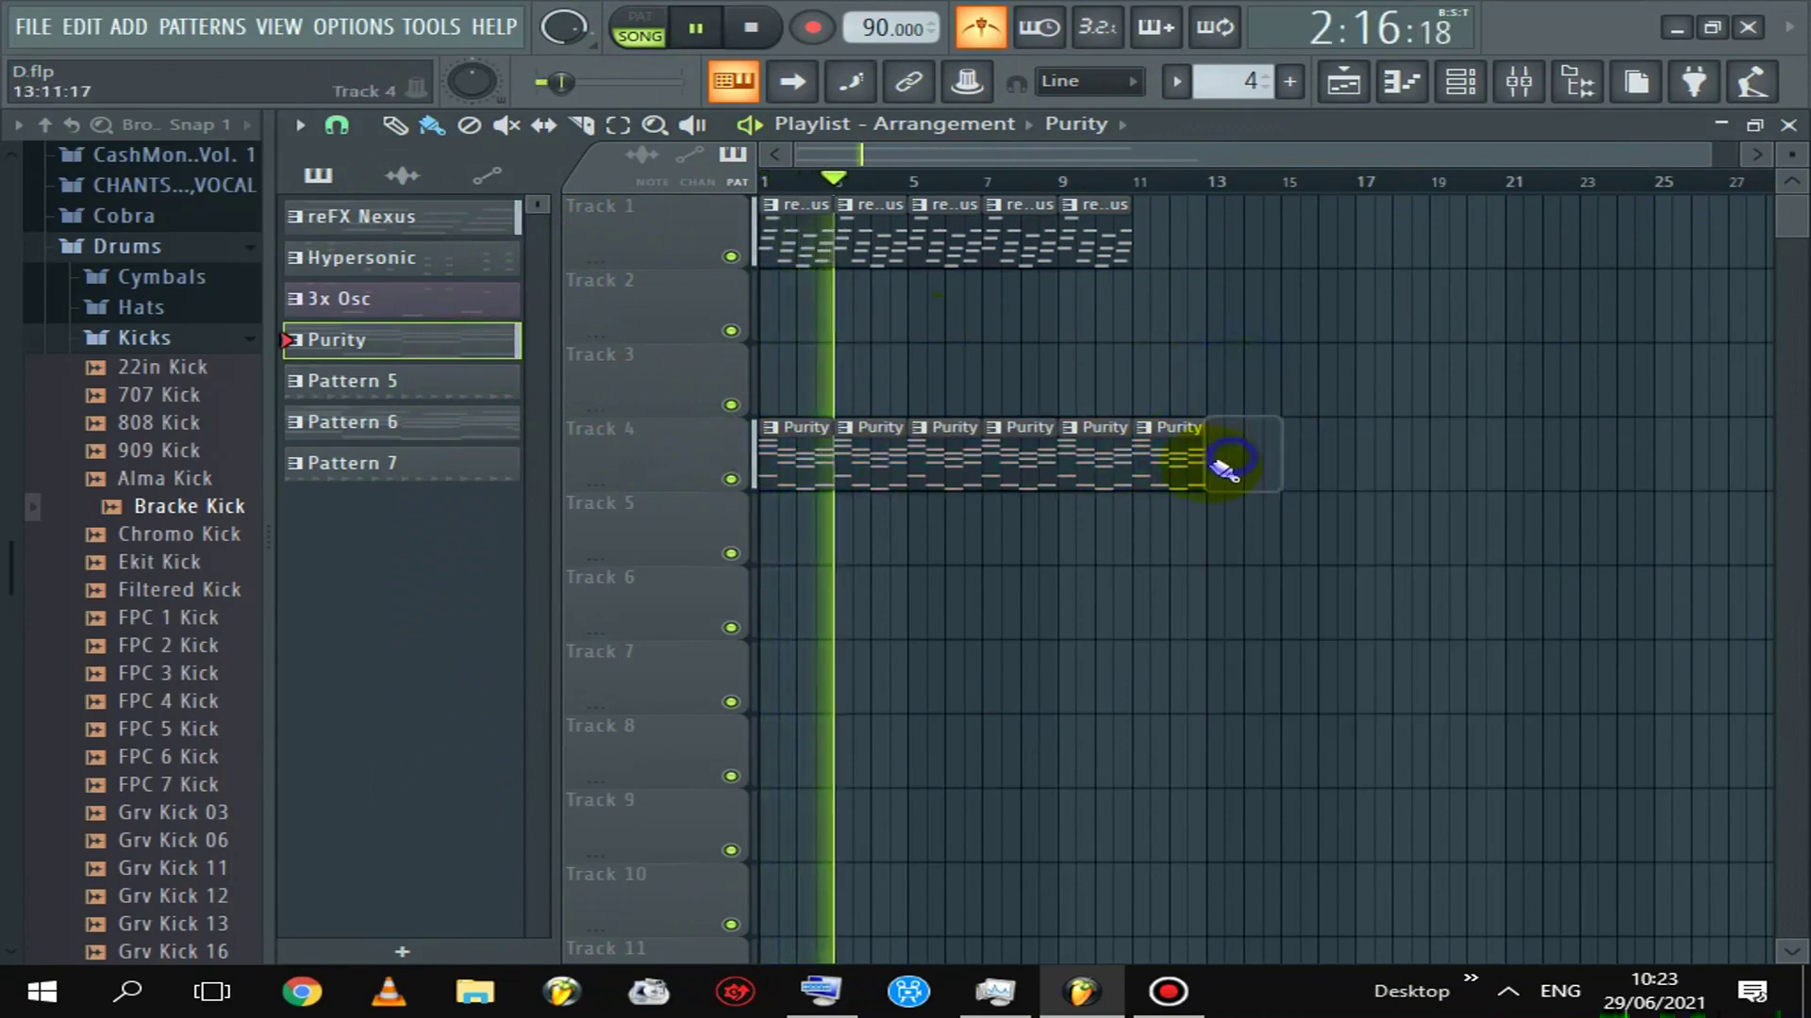
pyautogui.rightClick(1179, 444)
pyautogui.press('space')
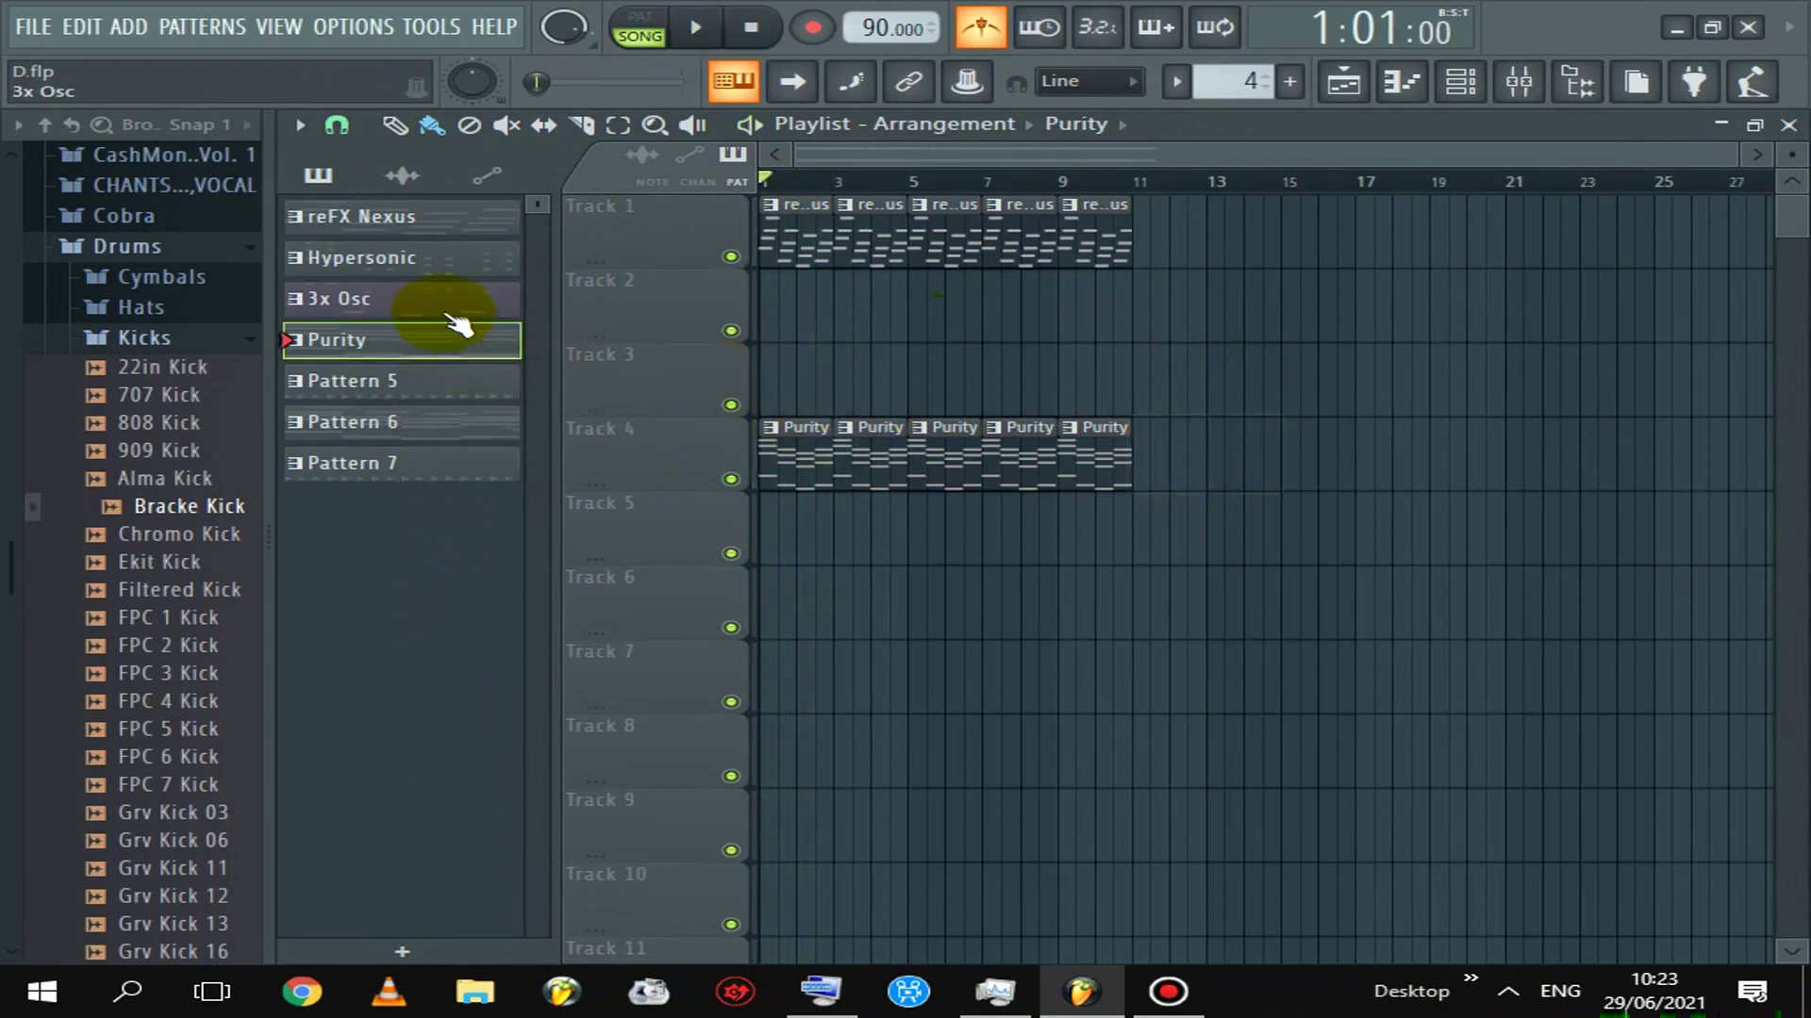
# Place a Hypersonic clip at bar 3 of Track 2 and a 3x Osc clip midway through bar 4 of Track 3
pyautogui.click(422, 274)
pyautogui.click(844, 292)
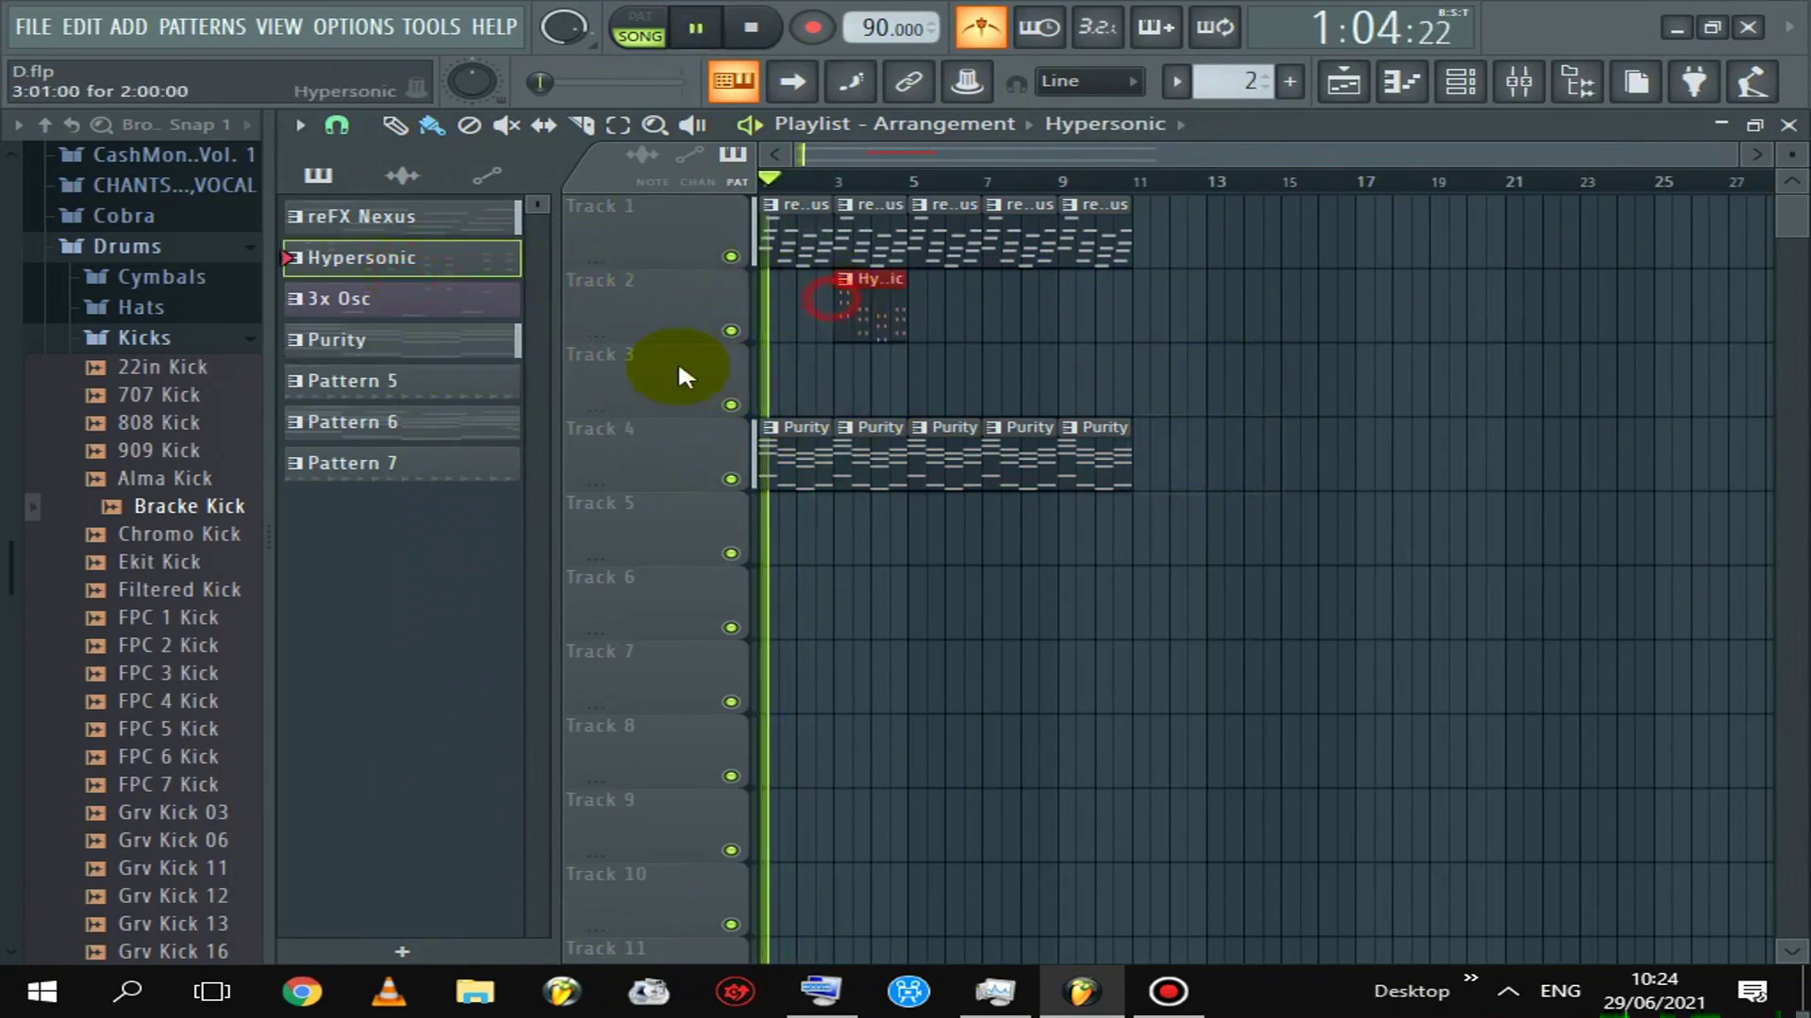
pyautogui.click(419, 300)
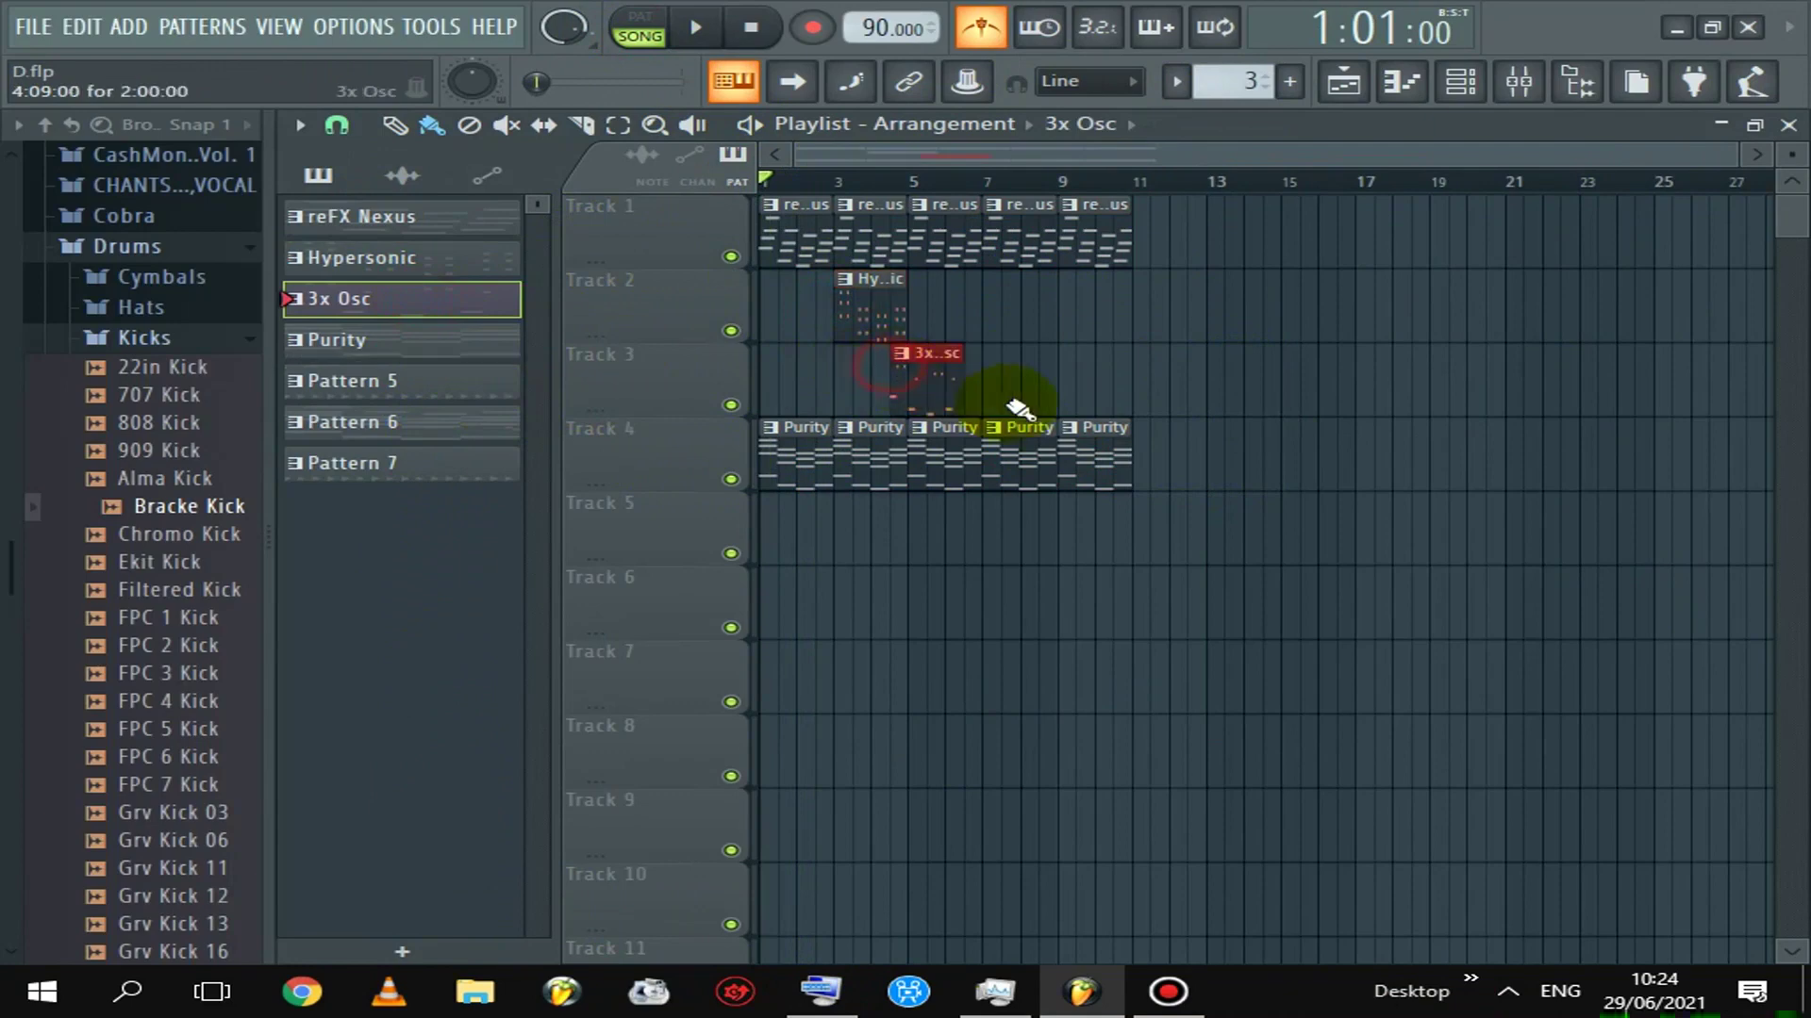
# Move all five Purity clips from Track 4 down to Track 6, keeping their start at bar 1
pyautogui.moveTo(1284, 484); pyautogui.dragTo(638, 513)
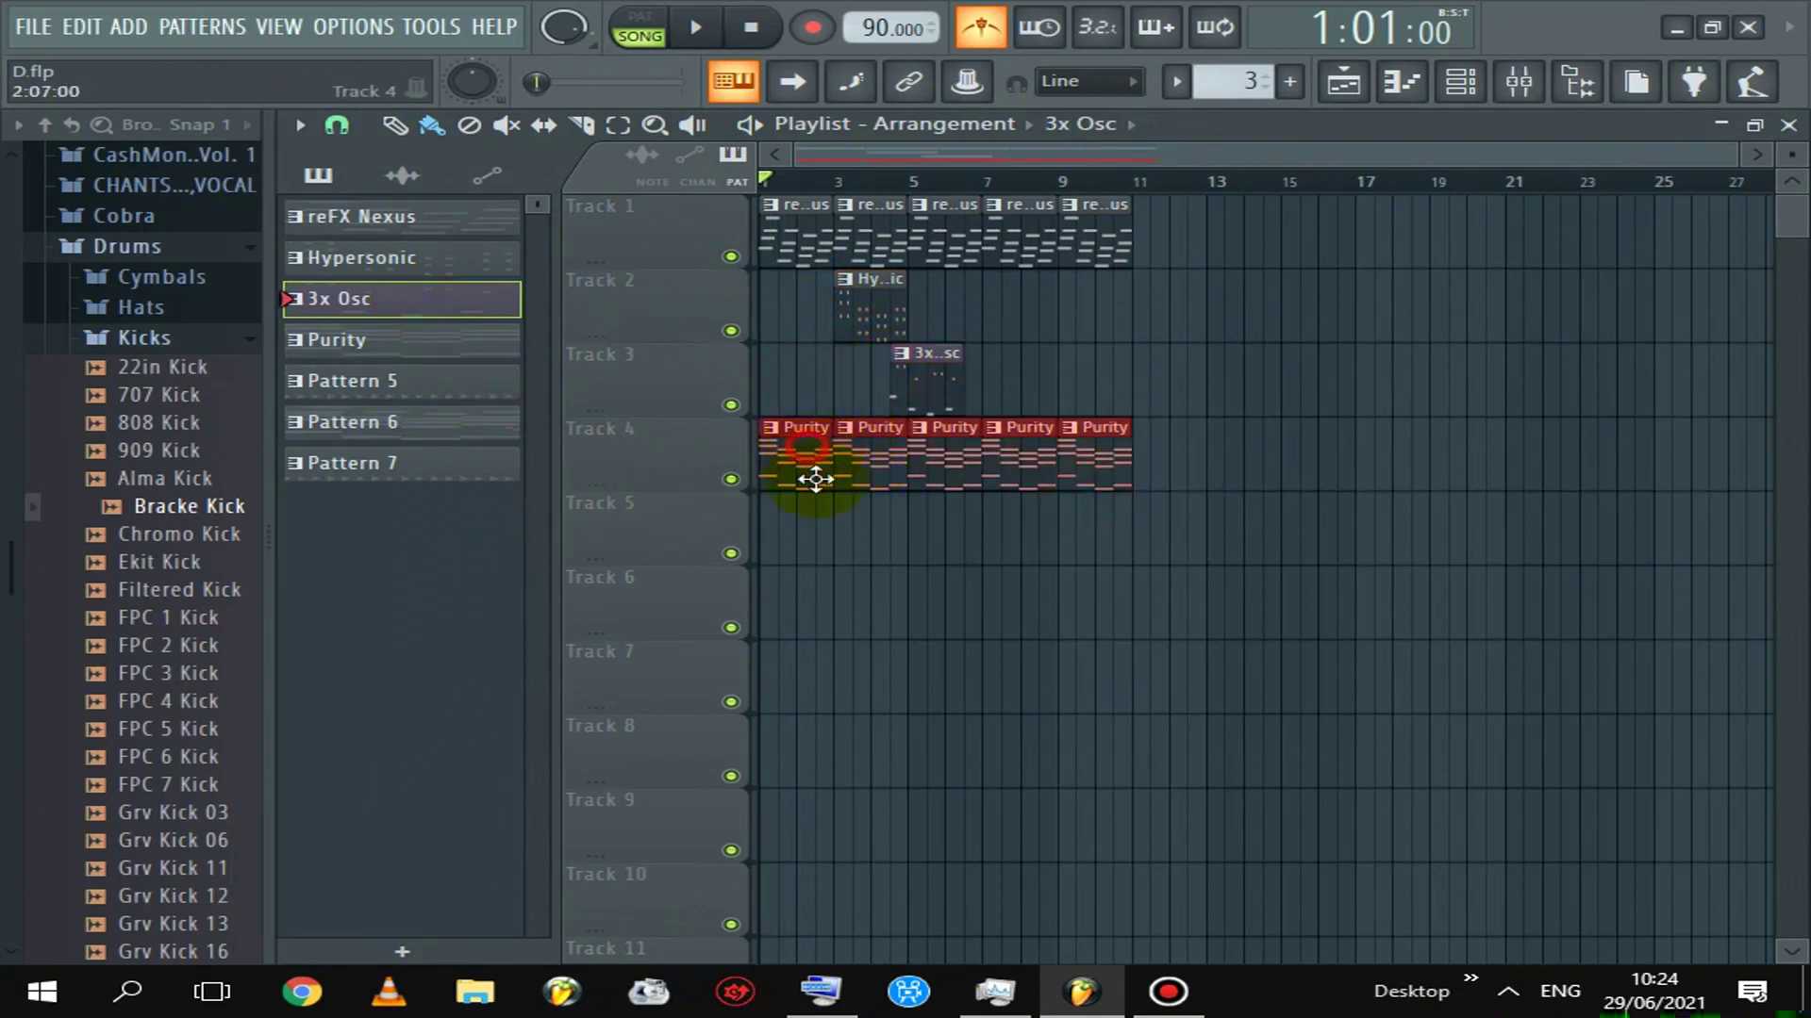
pyautogui.moveTo(816, 479); pyautogui.dragTo(739, 589)
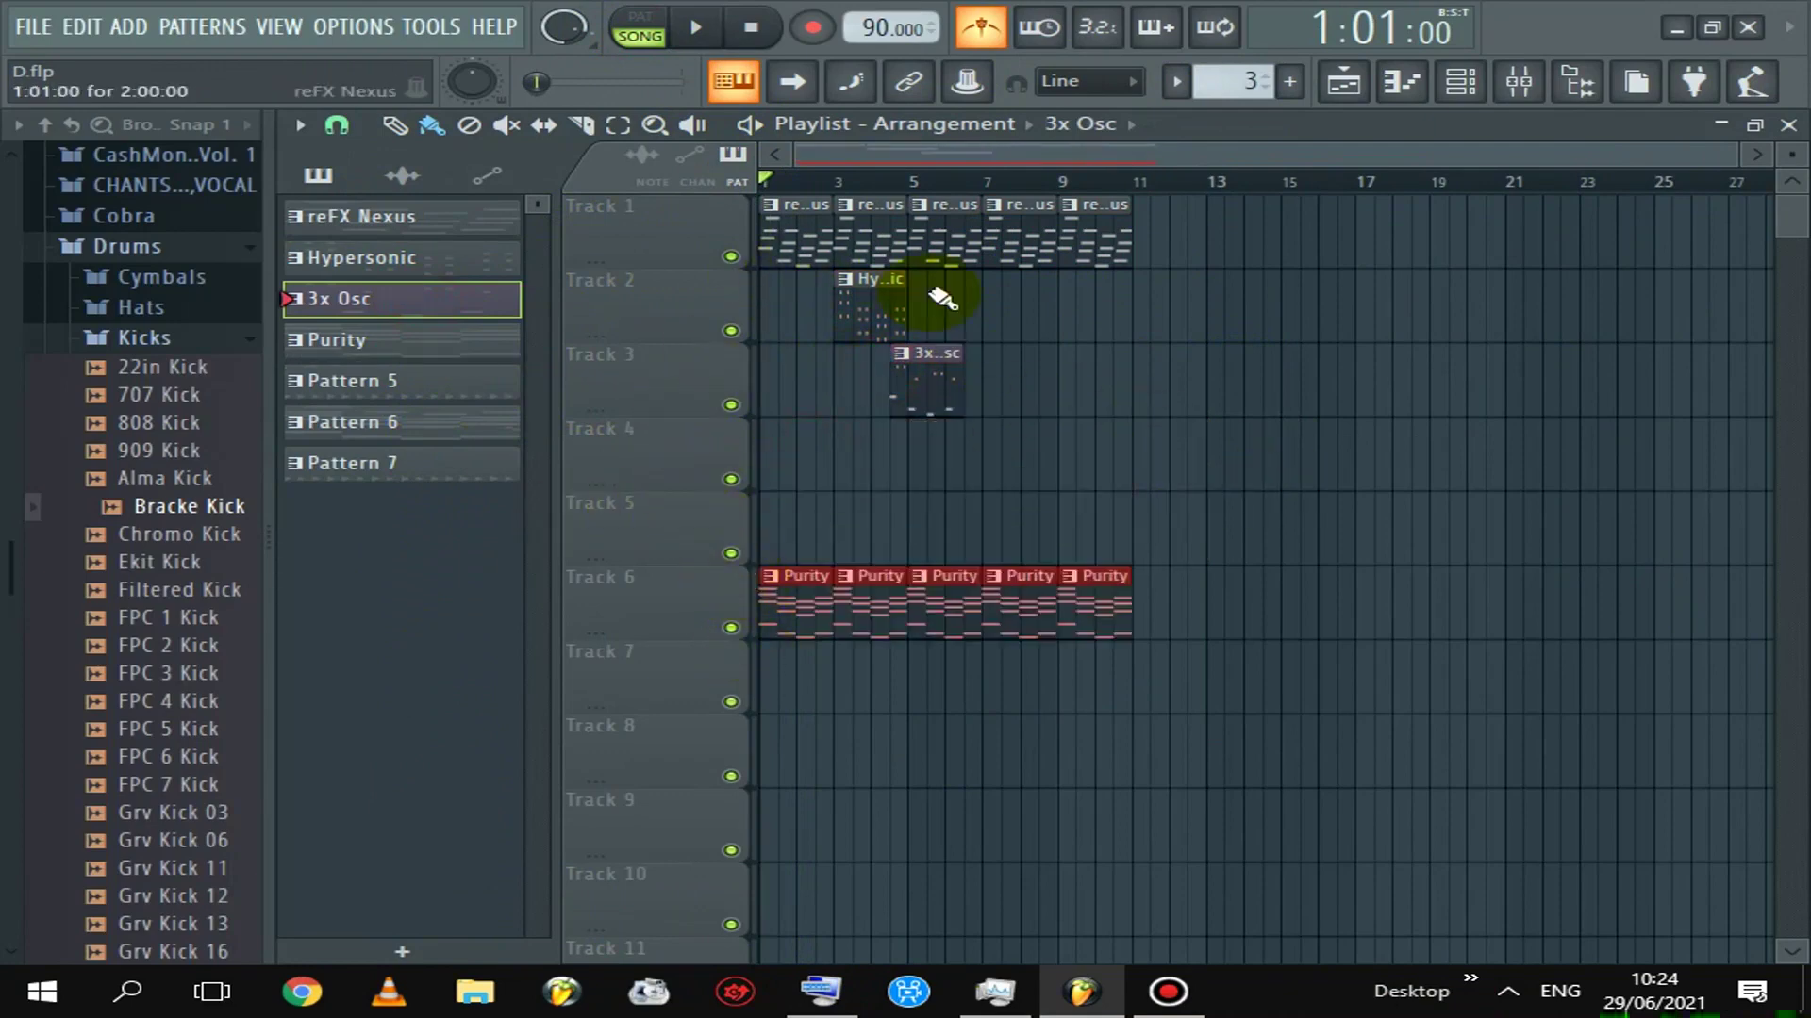
# Paint three 3x Osc clips on Track 2 from bar 5 through bar 10 and play the song
pyautogui.click(877, 299)
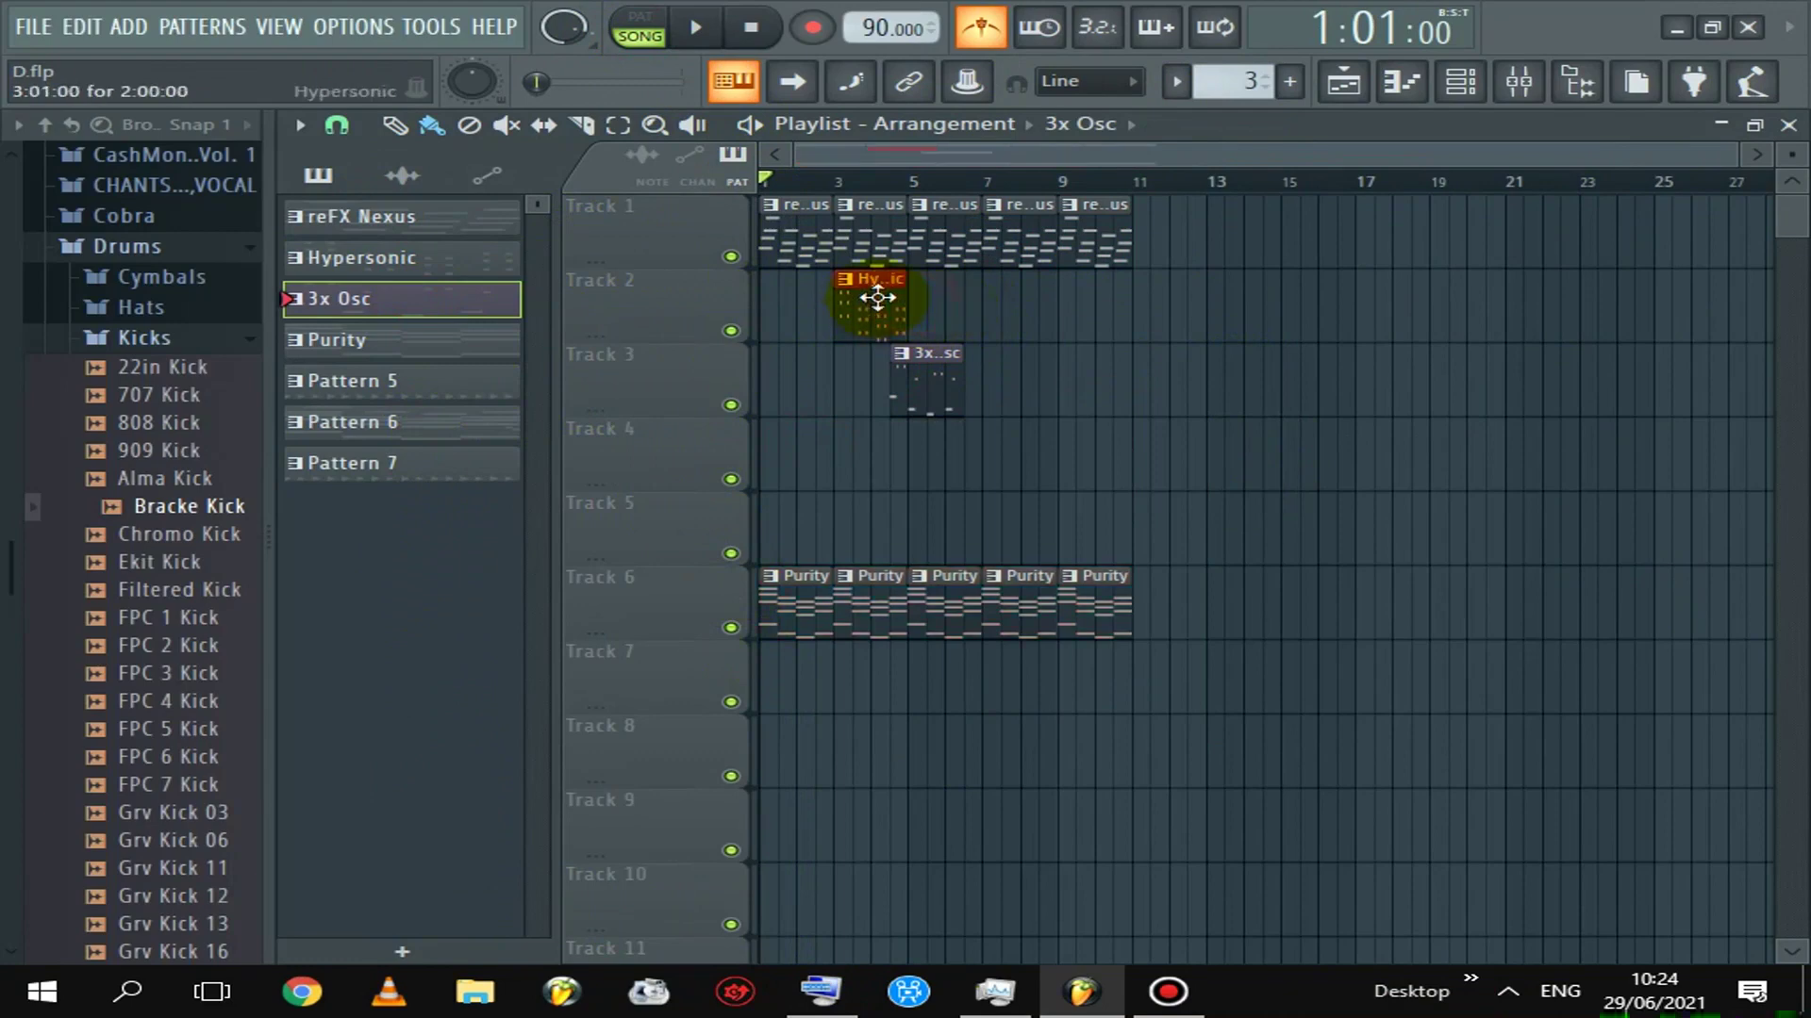
pyautogui.moveTo(926, 303); pyautogui.dragTo(1148, 303)
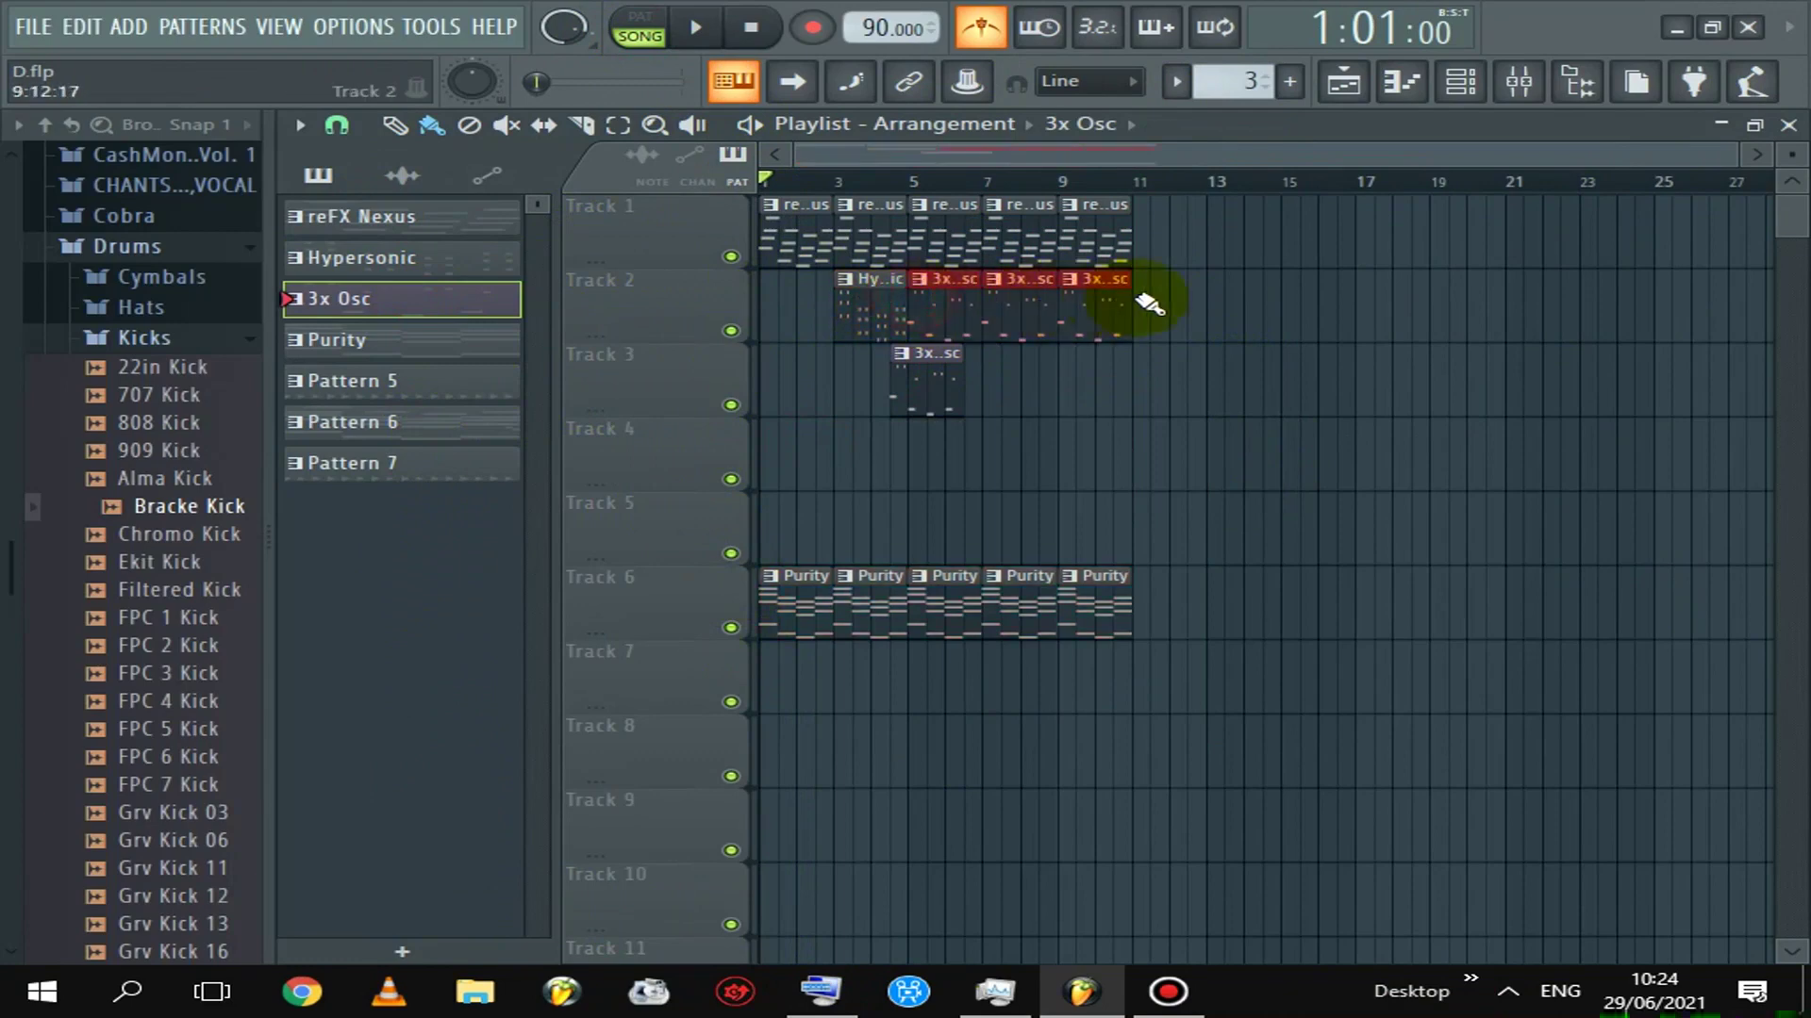
pyautogui.rightClick(1171, 302)
pyautogui.press('space')
# Delete the 3x Osc clip from Track 3 and the three 3x Osc clips from Track 2
pyautogui.click(964, 385)
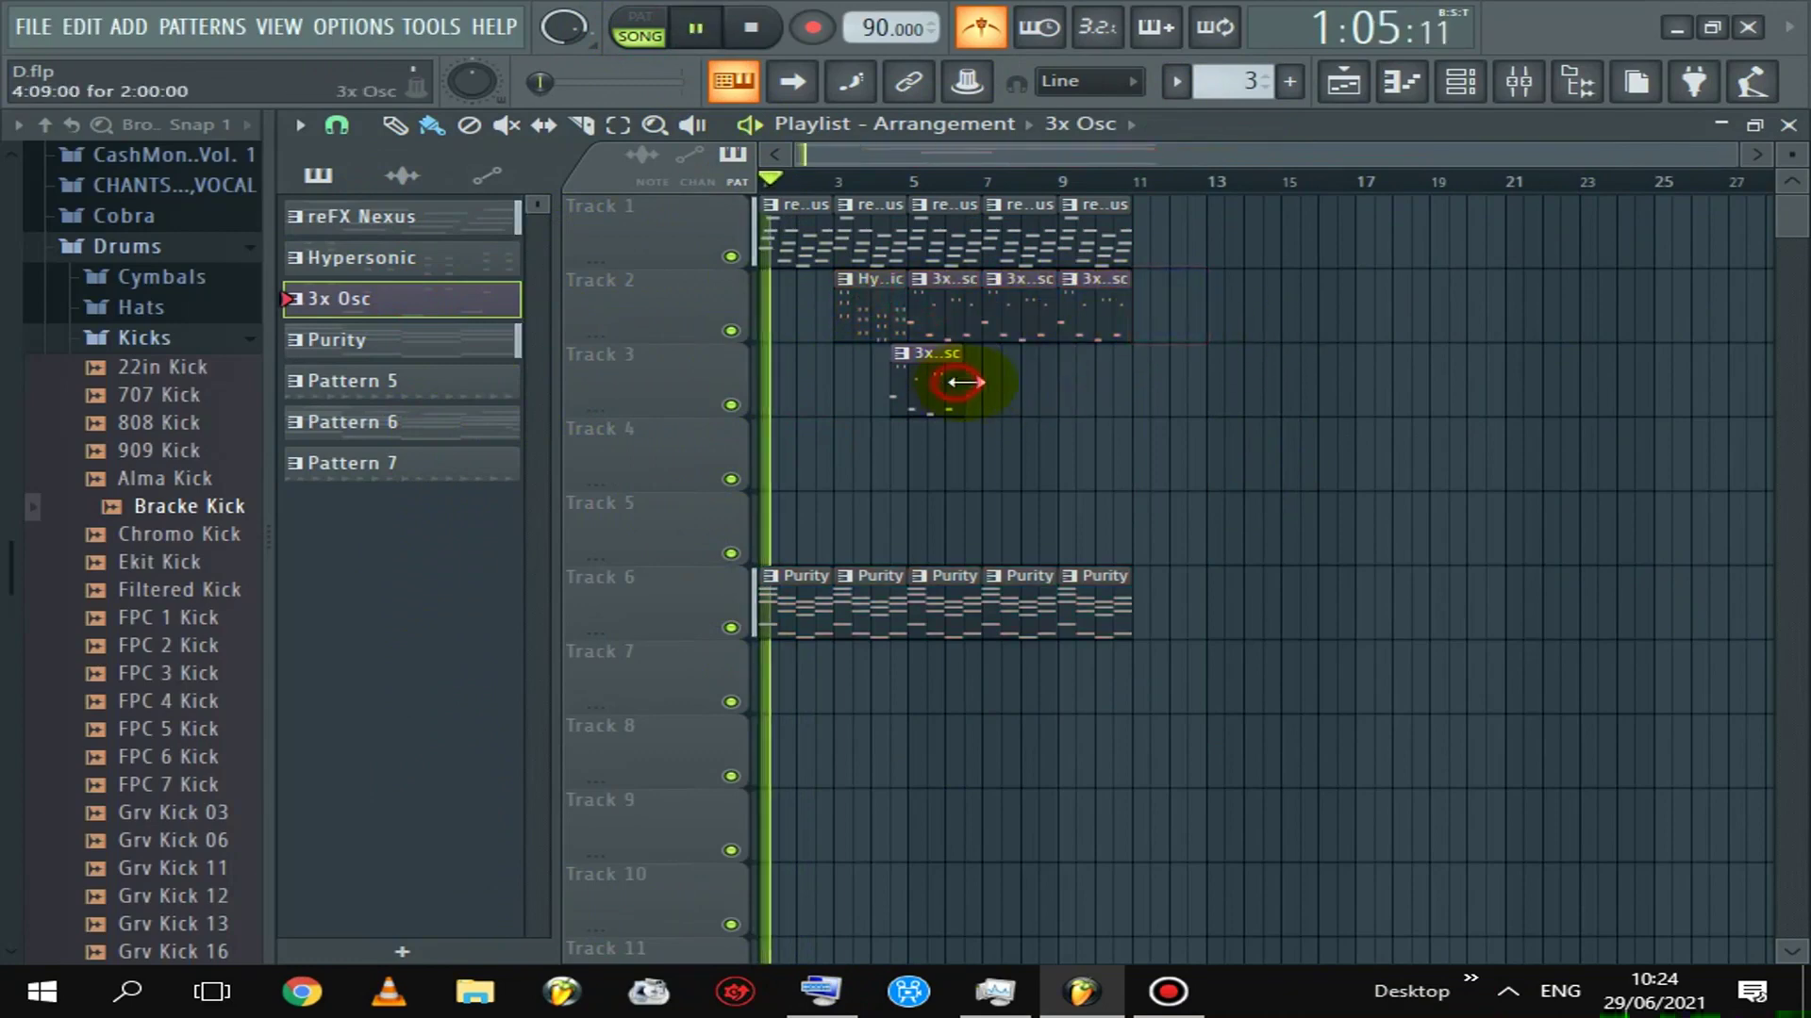
pyautogui.rightClick(899, 384)
pyautogui.rightClick(943, 302)
pyautogui.rightClick(997, 297)
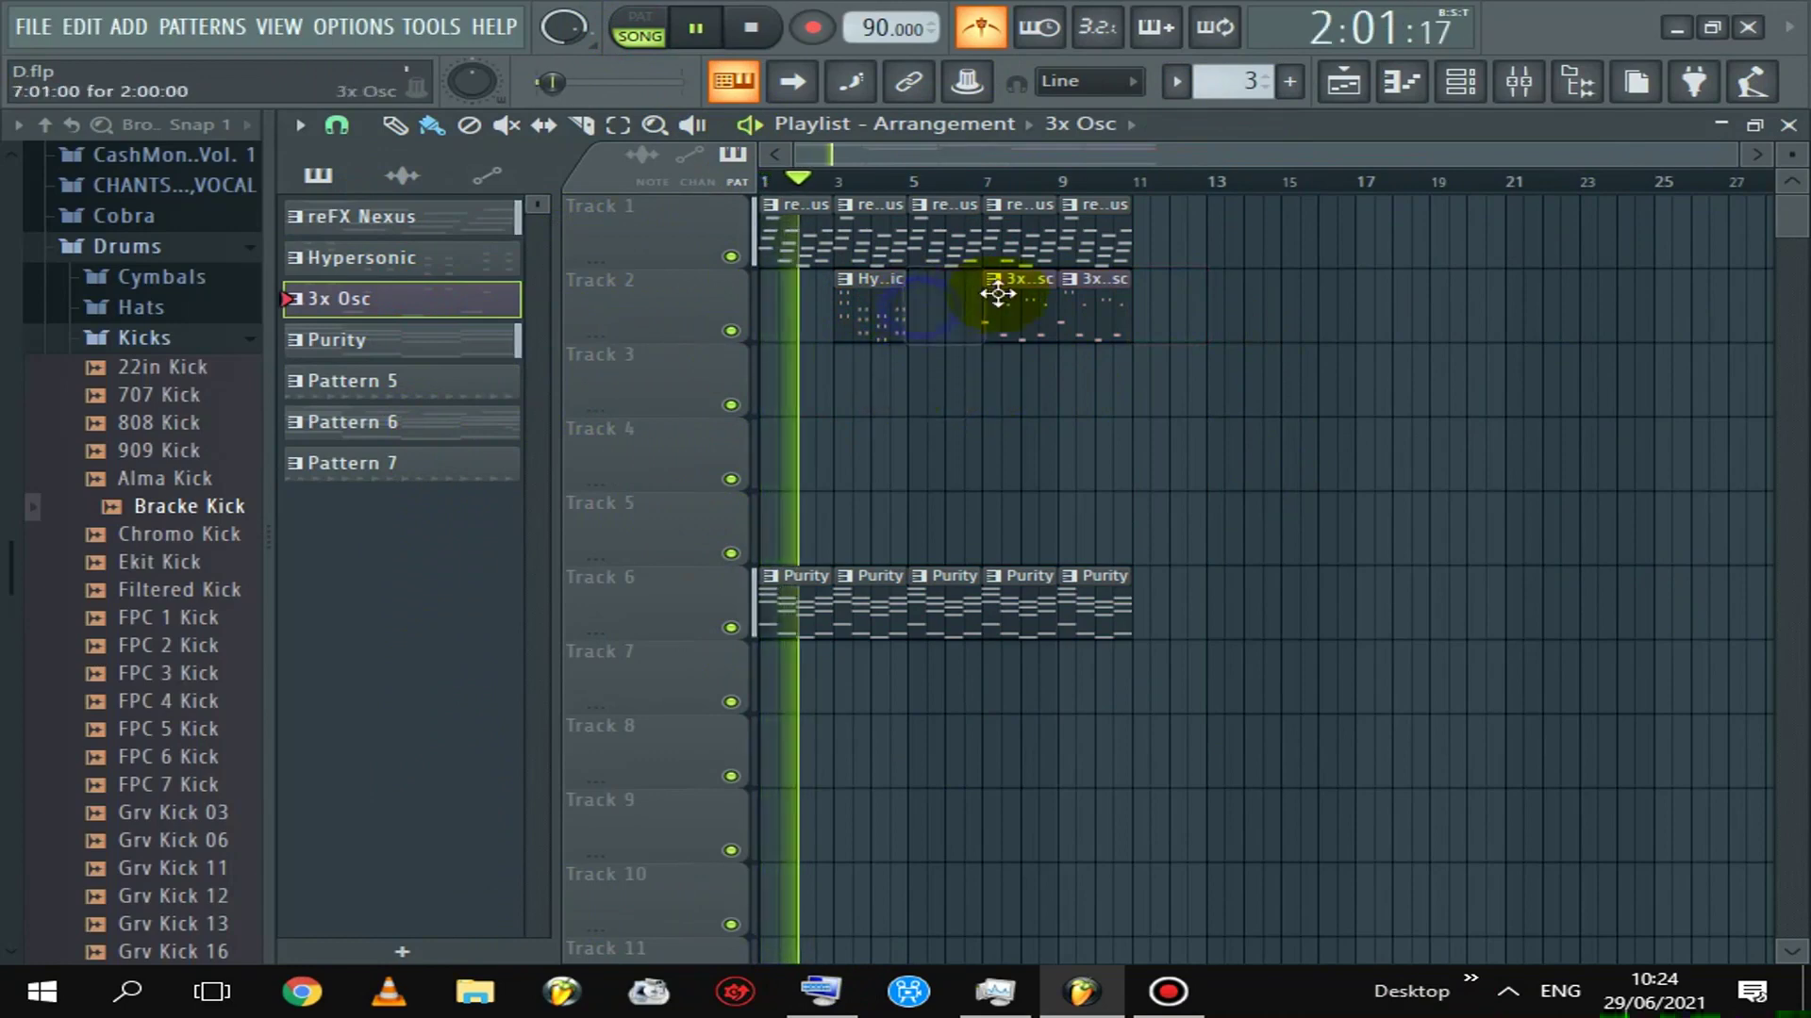
pyautogui.rightClick(1063, 303)
# Paint 3x Osc clips on Track 2 again, directly after the Hypersonic clip through bar 10
pyautogui.click(901, 312)
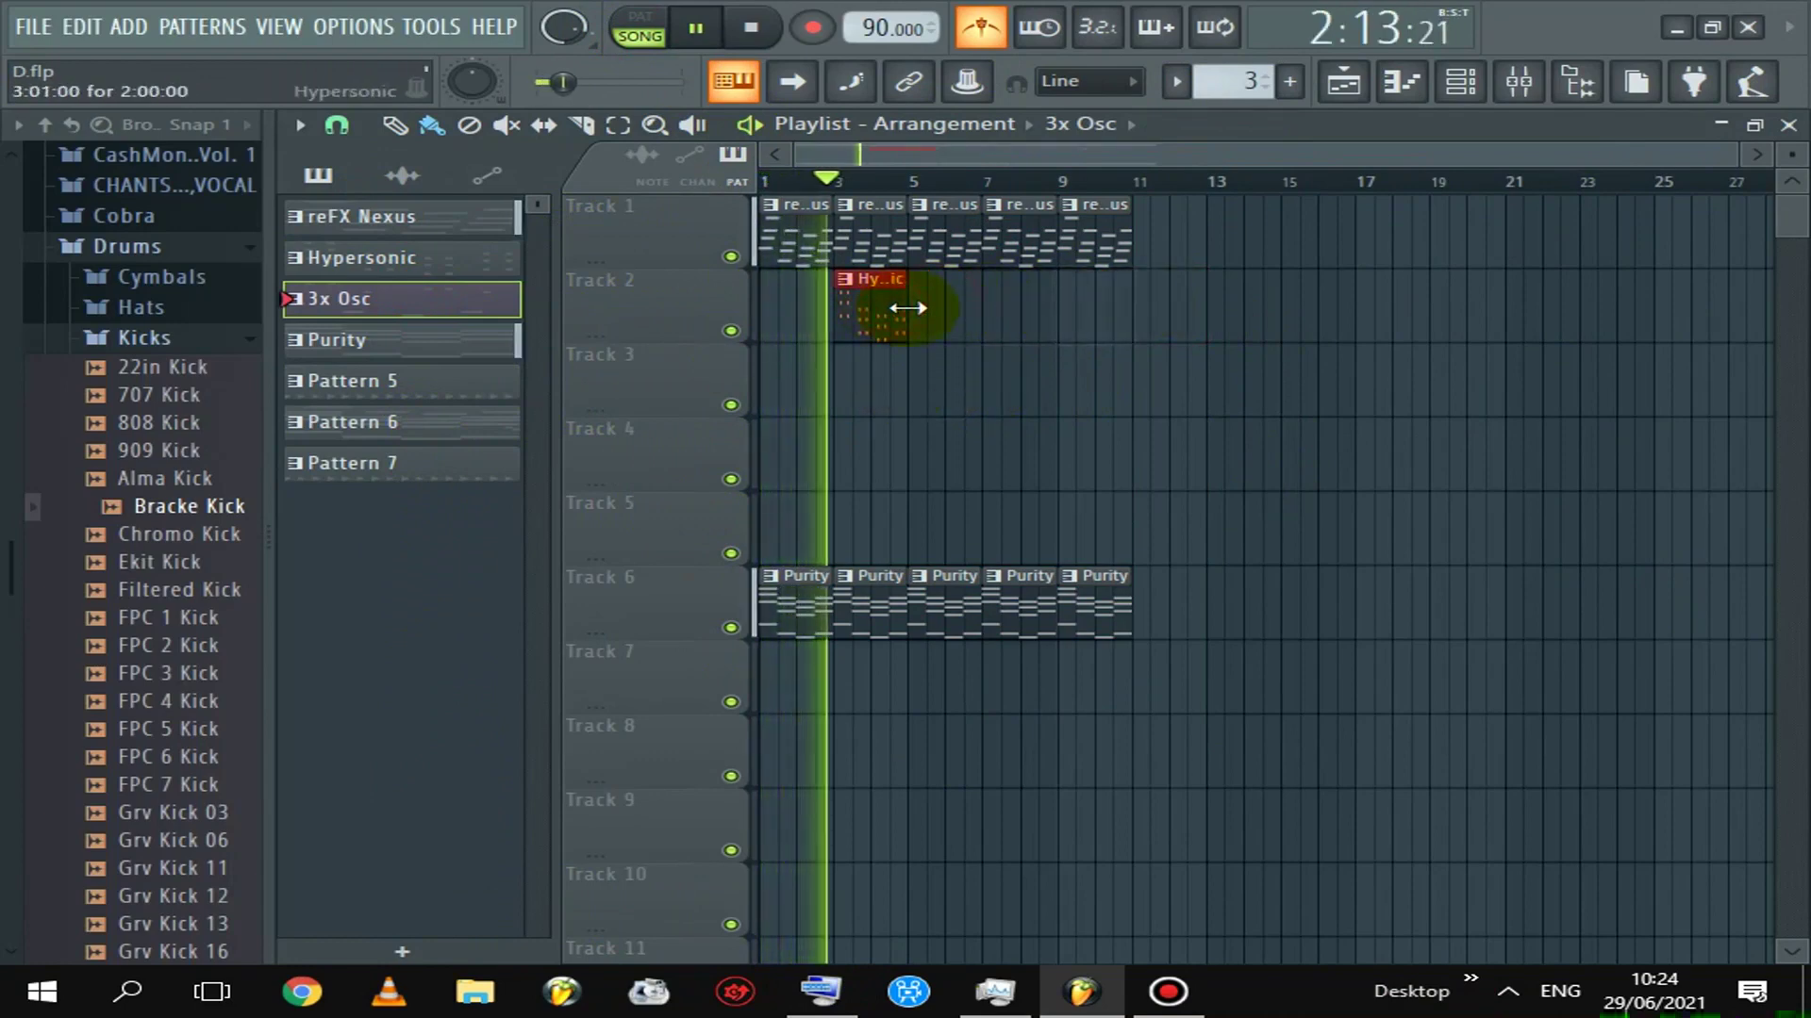
pyautogui.moveTo(931, 315); pyautogui.dragTo(1112, 323)
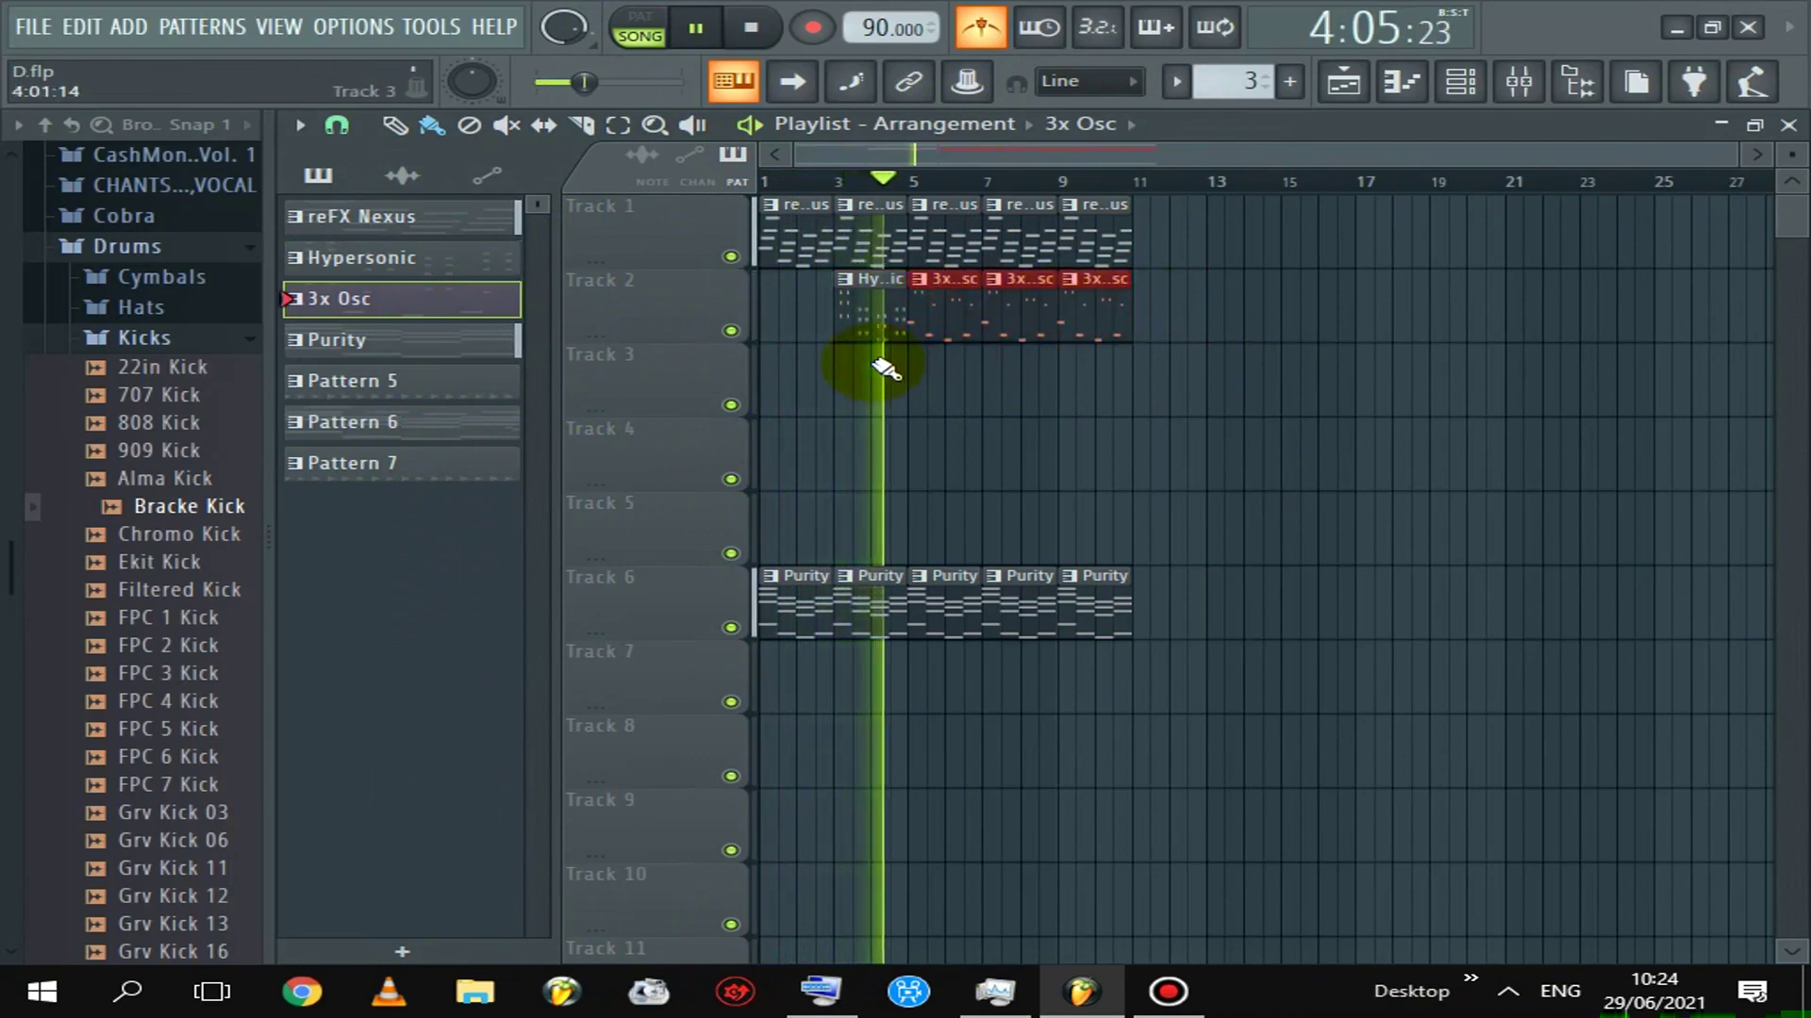
# Stop playback and replace the 3x Osc clips on Track 2 with Hypersonic clips from bar 5 through bar 10
pyautogui.click(866, 325)
pyautogui.press('space')
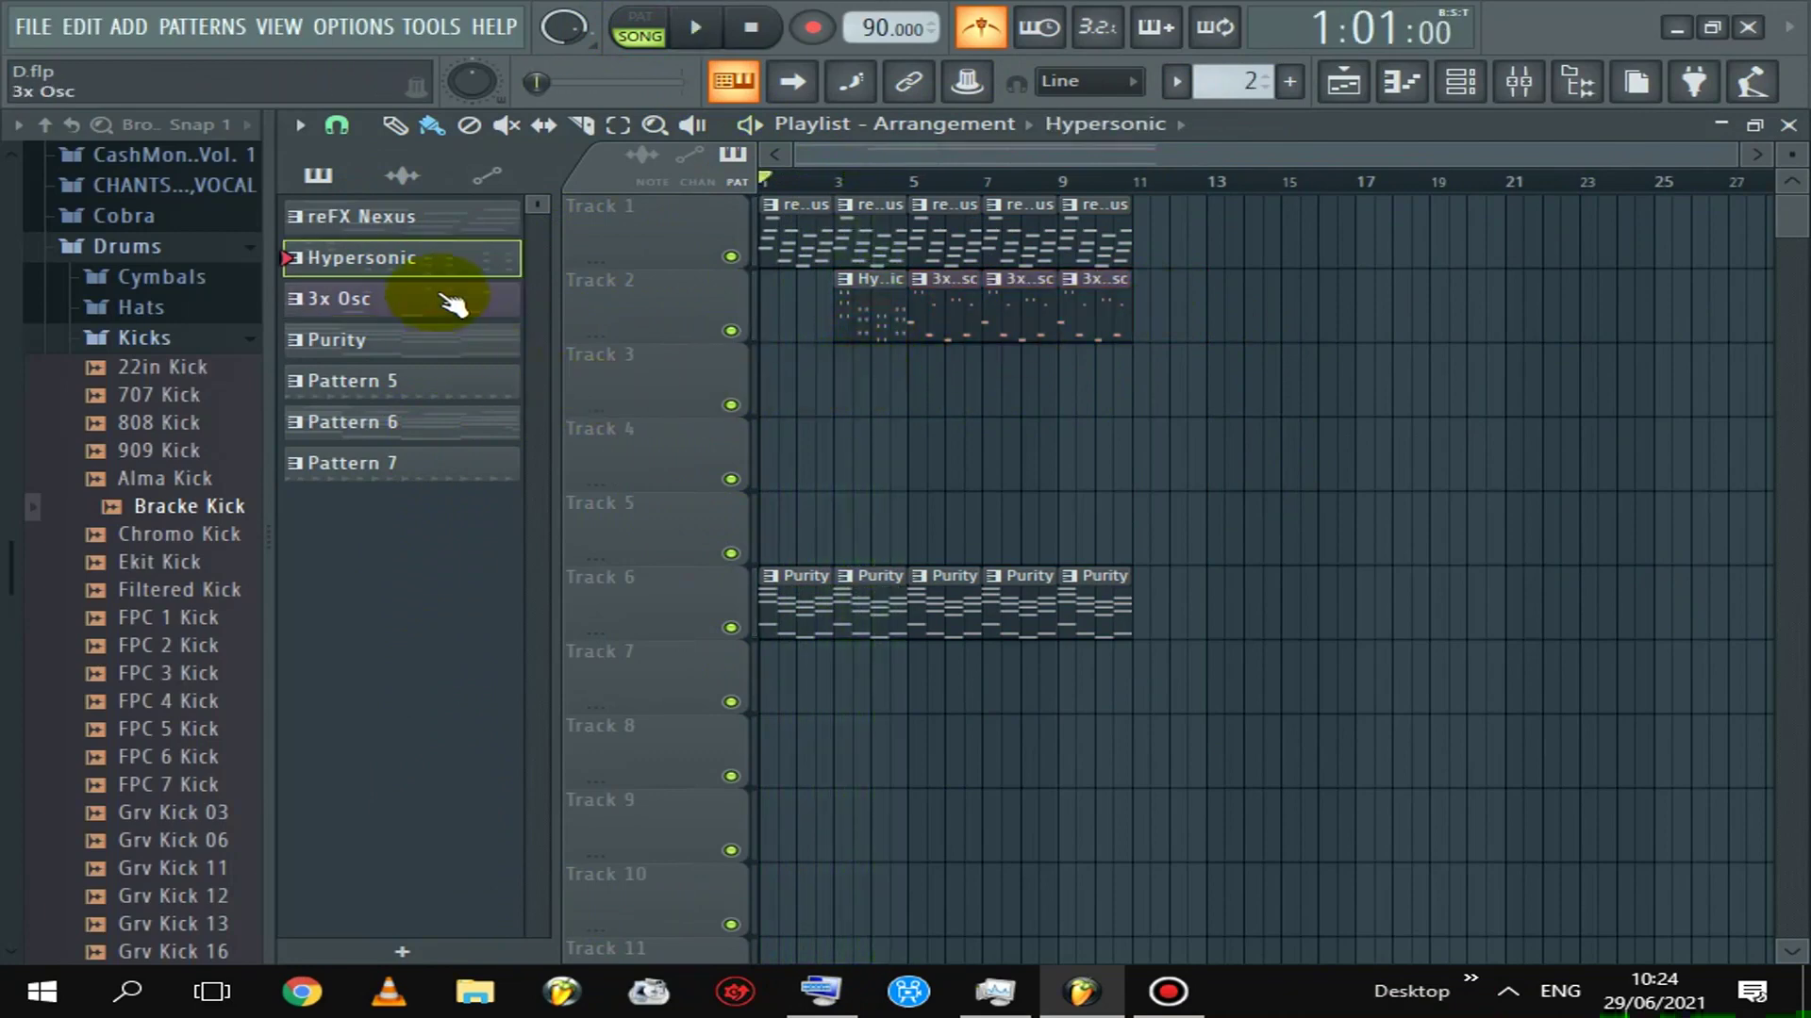
pyautogui.moveTo(977, 308); pyautogui.dragTo(1208, 315)
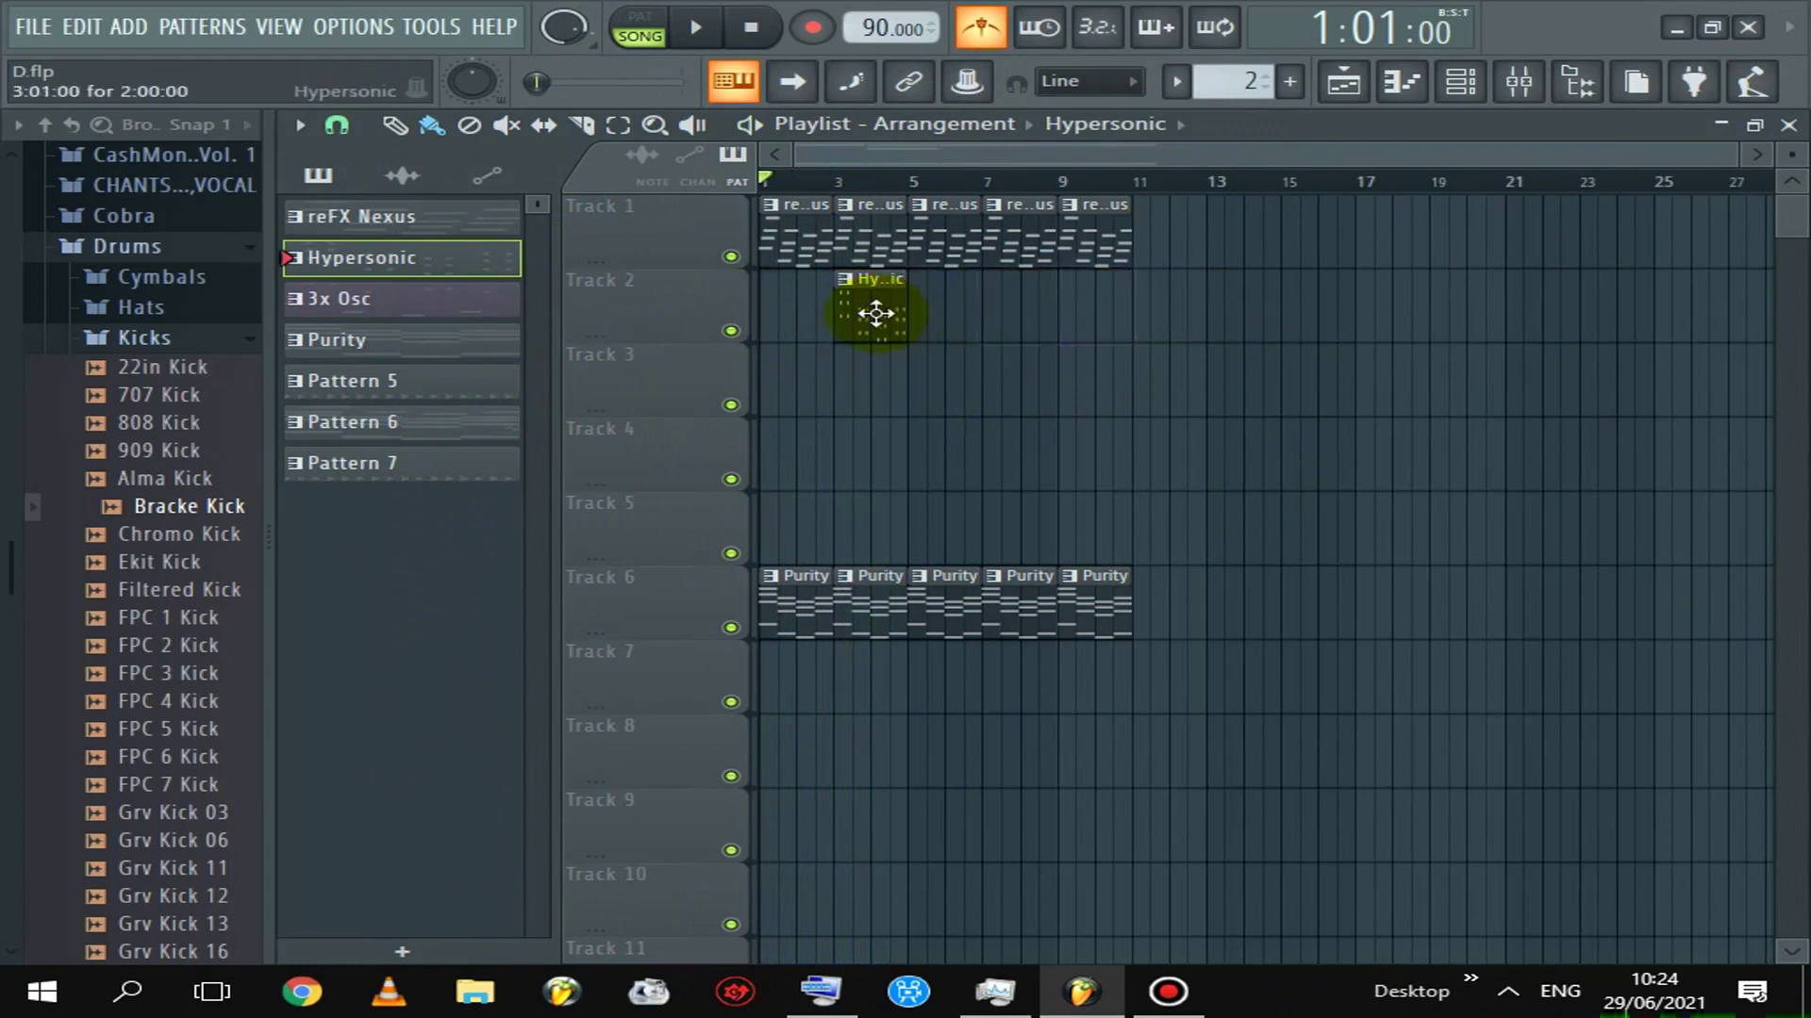
pyautogui.moveTo(916, 332); pyautogui.dragTo(1144, 333)
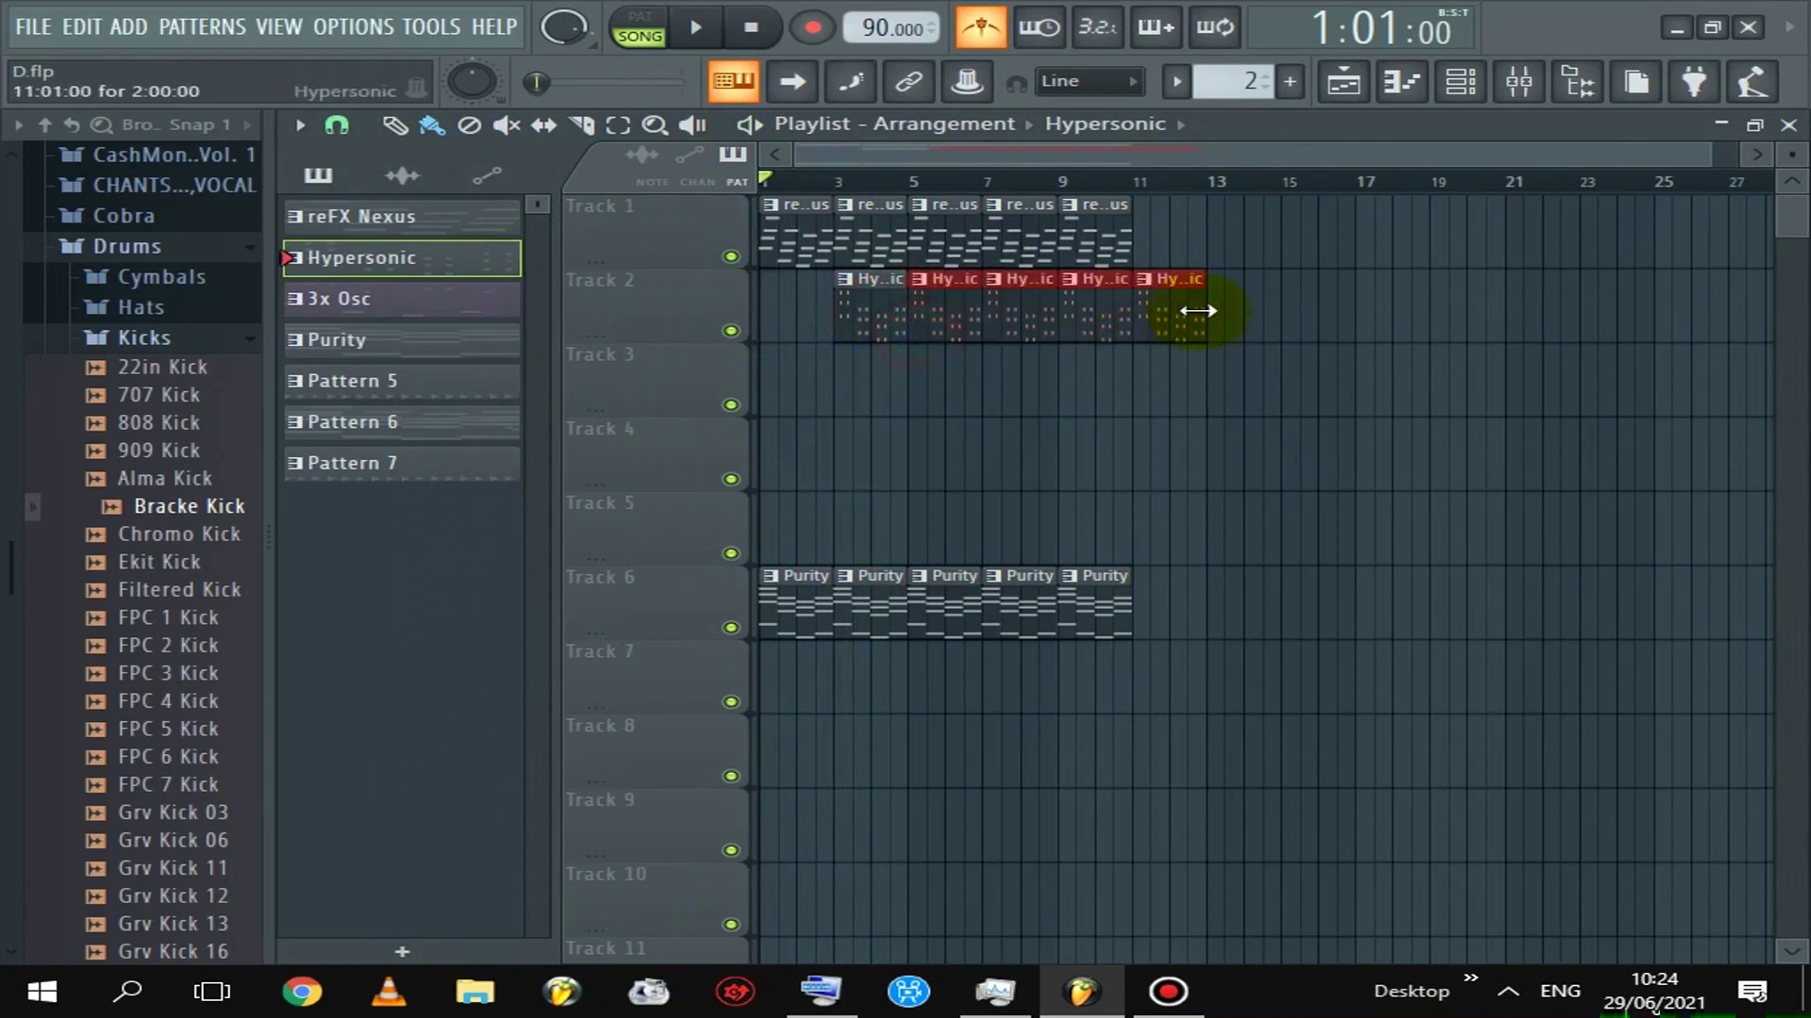
pyautogui.rightClick(1179, 302)
# Lay consecutive 3x Osc clips on Track 3 starting at bar 3 and delete the extras beyond bar 10
pyautogui.click(426, 304)
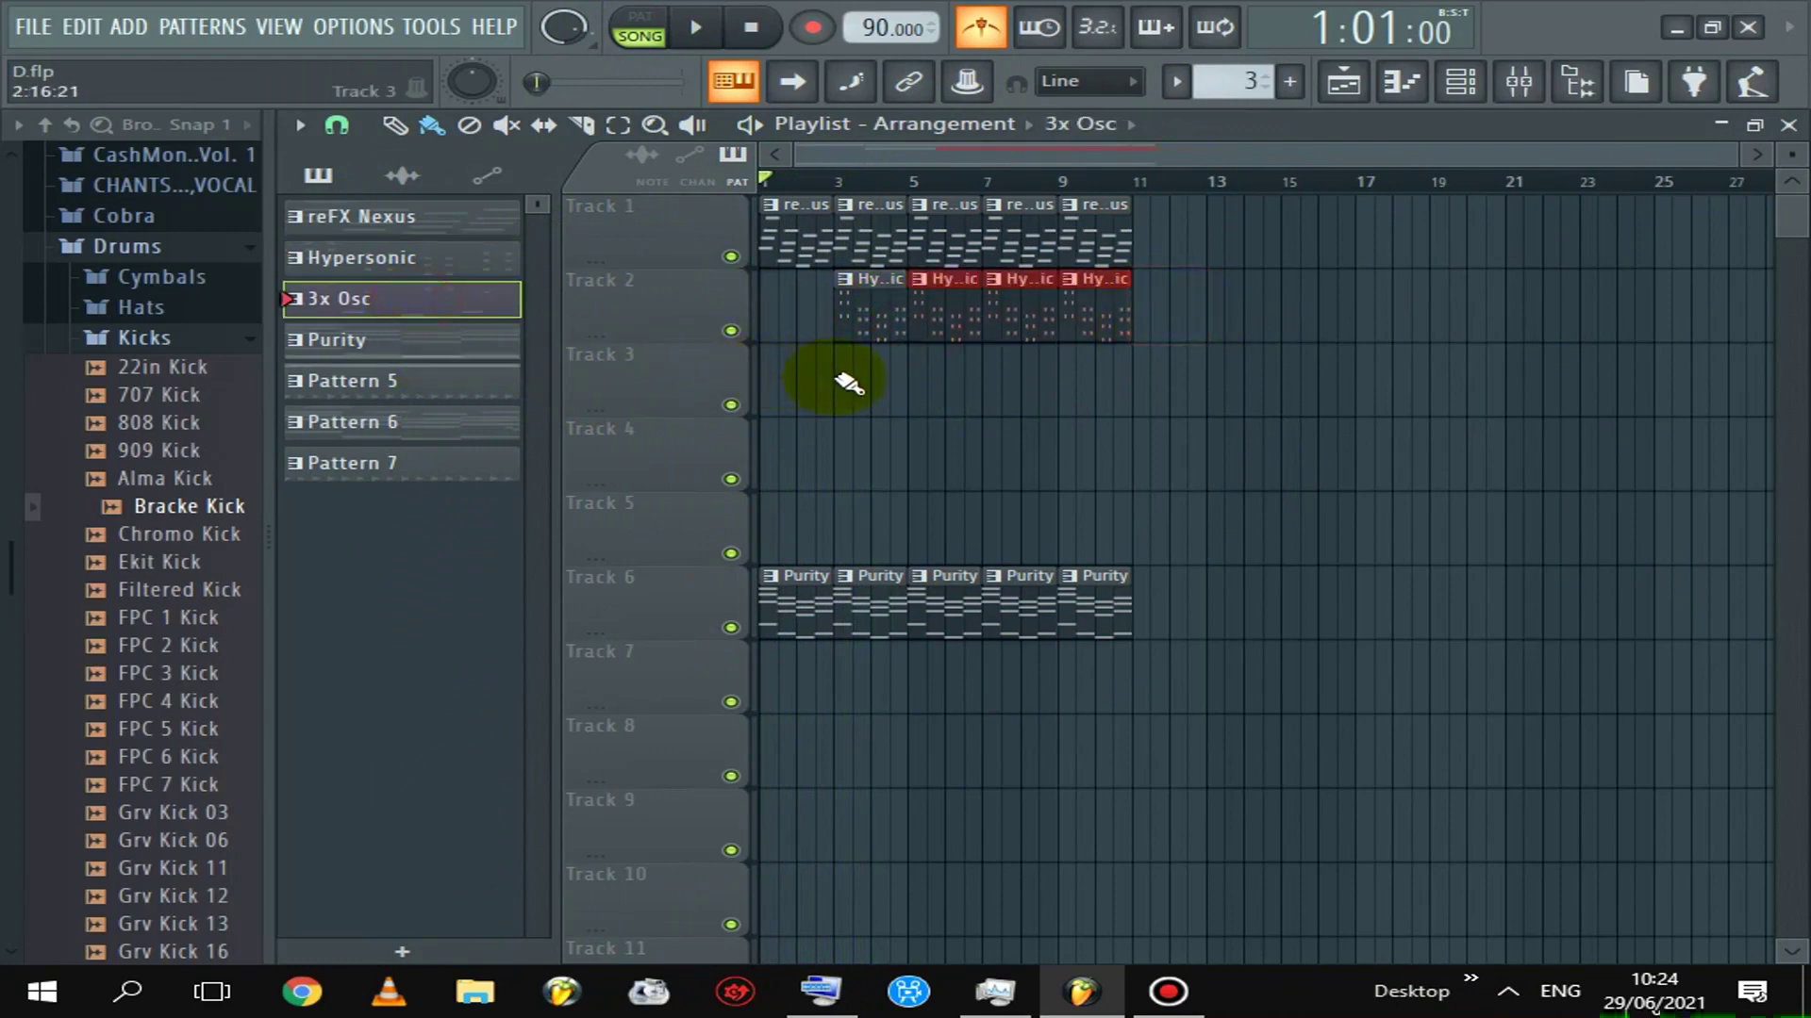
pyautogui.moveTo(785, 382); pyautogui.dragTo(1268, 378)
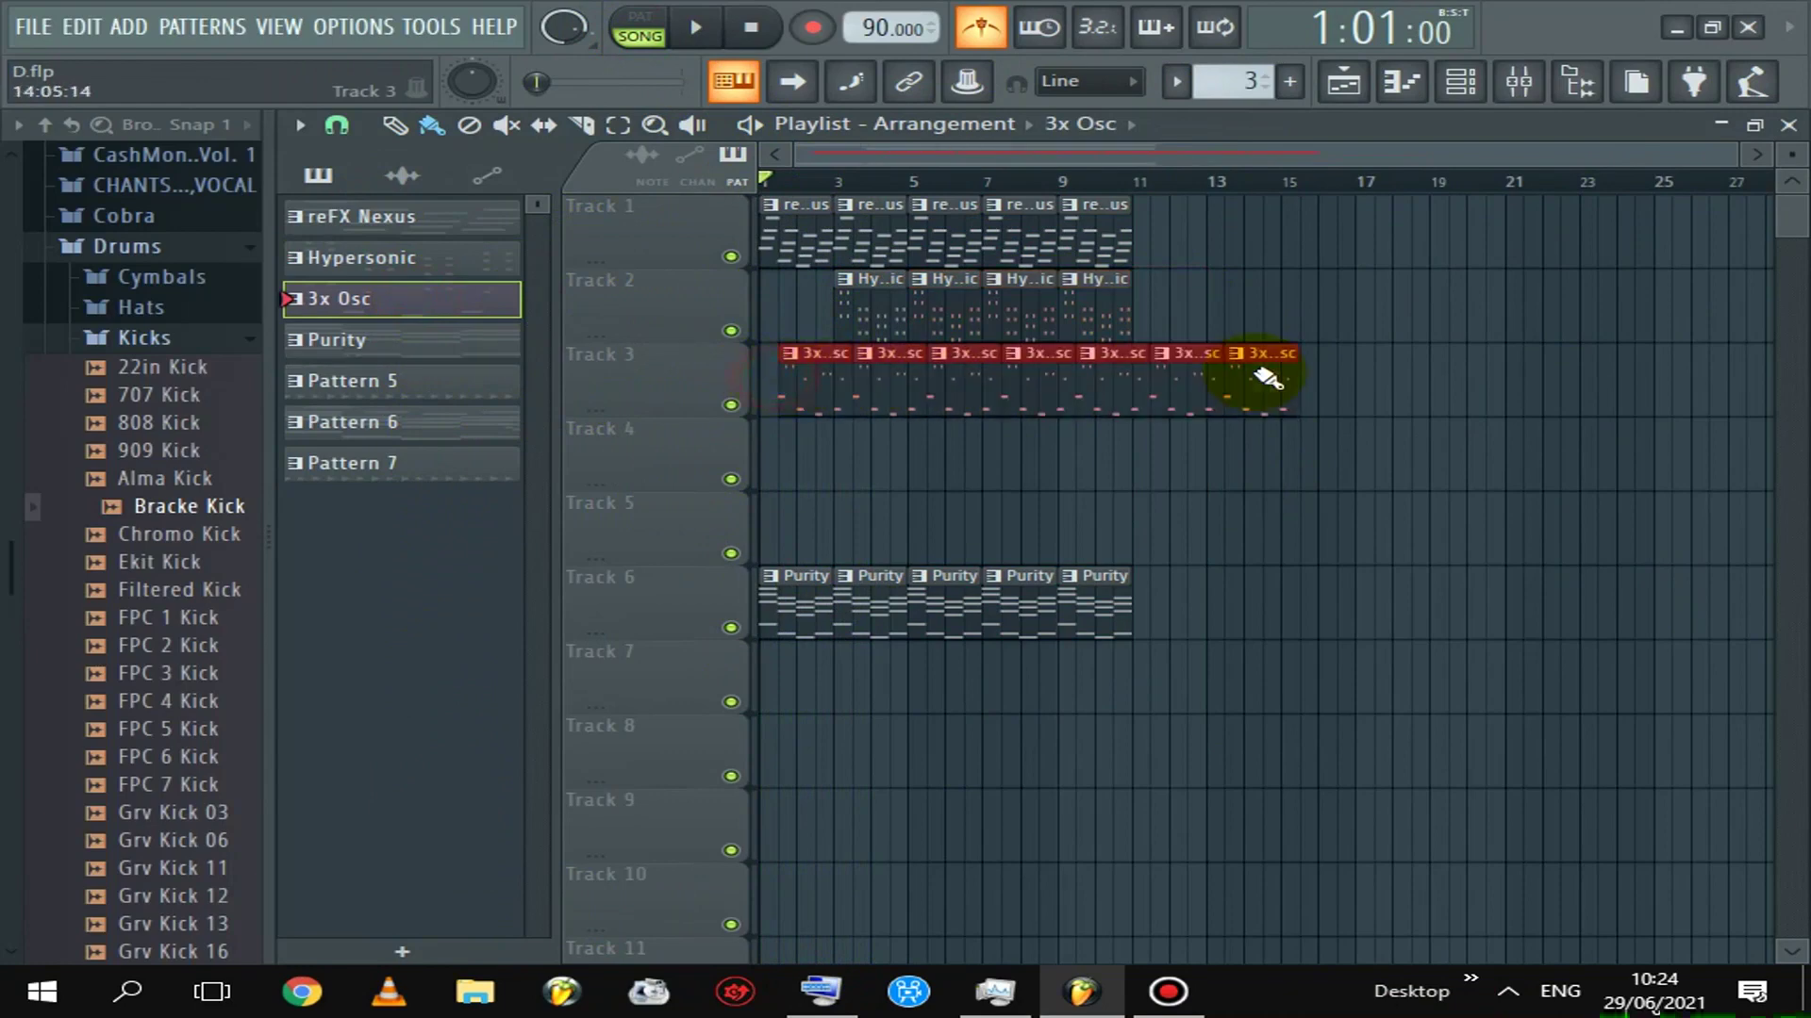
pyautogui.moveTo(853, 386); pyautogui.dragTo(886, 385)
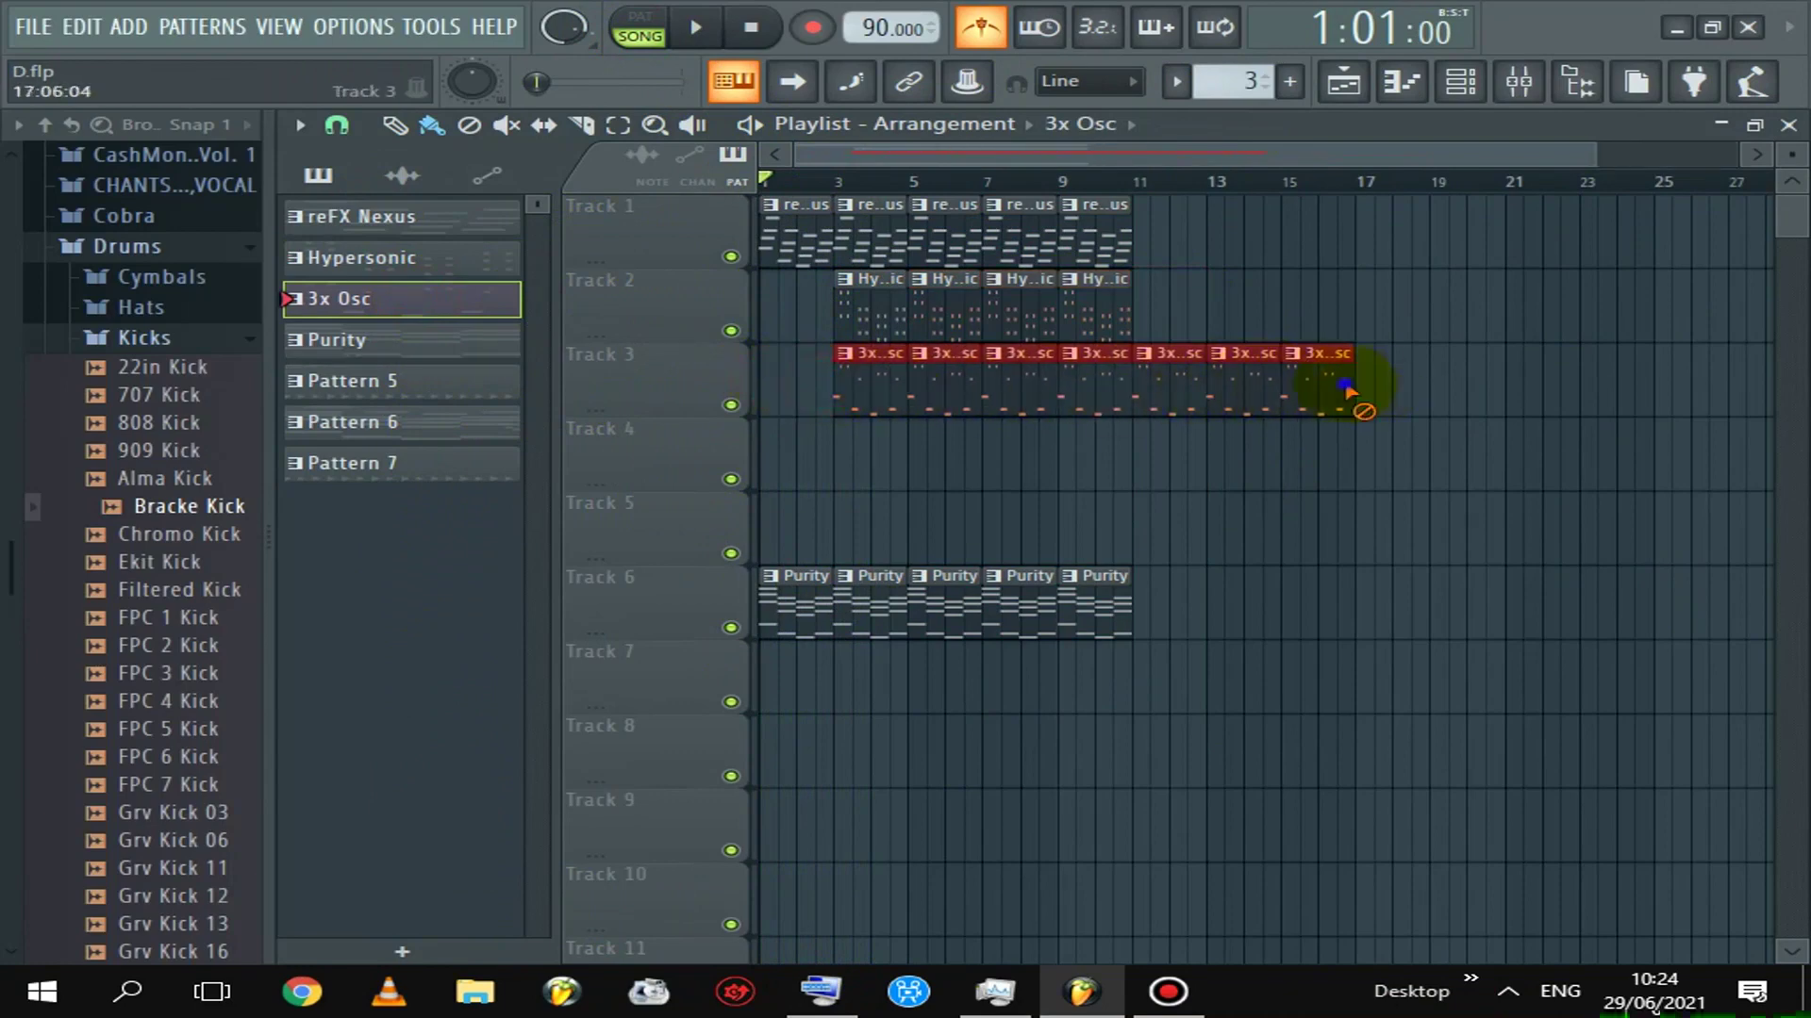
pyautogui.moveTo(1346, 390); pyautogui.dragTo(1223, 388)
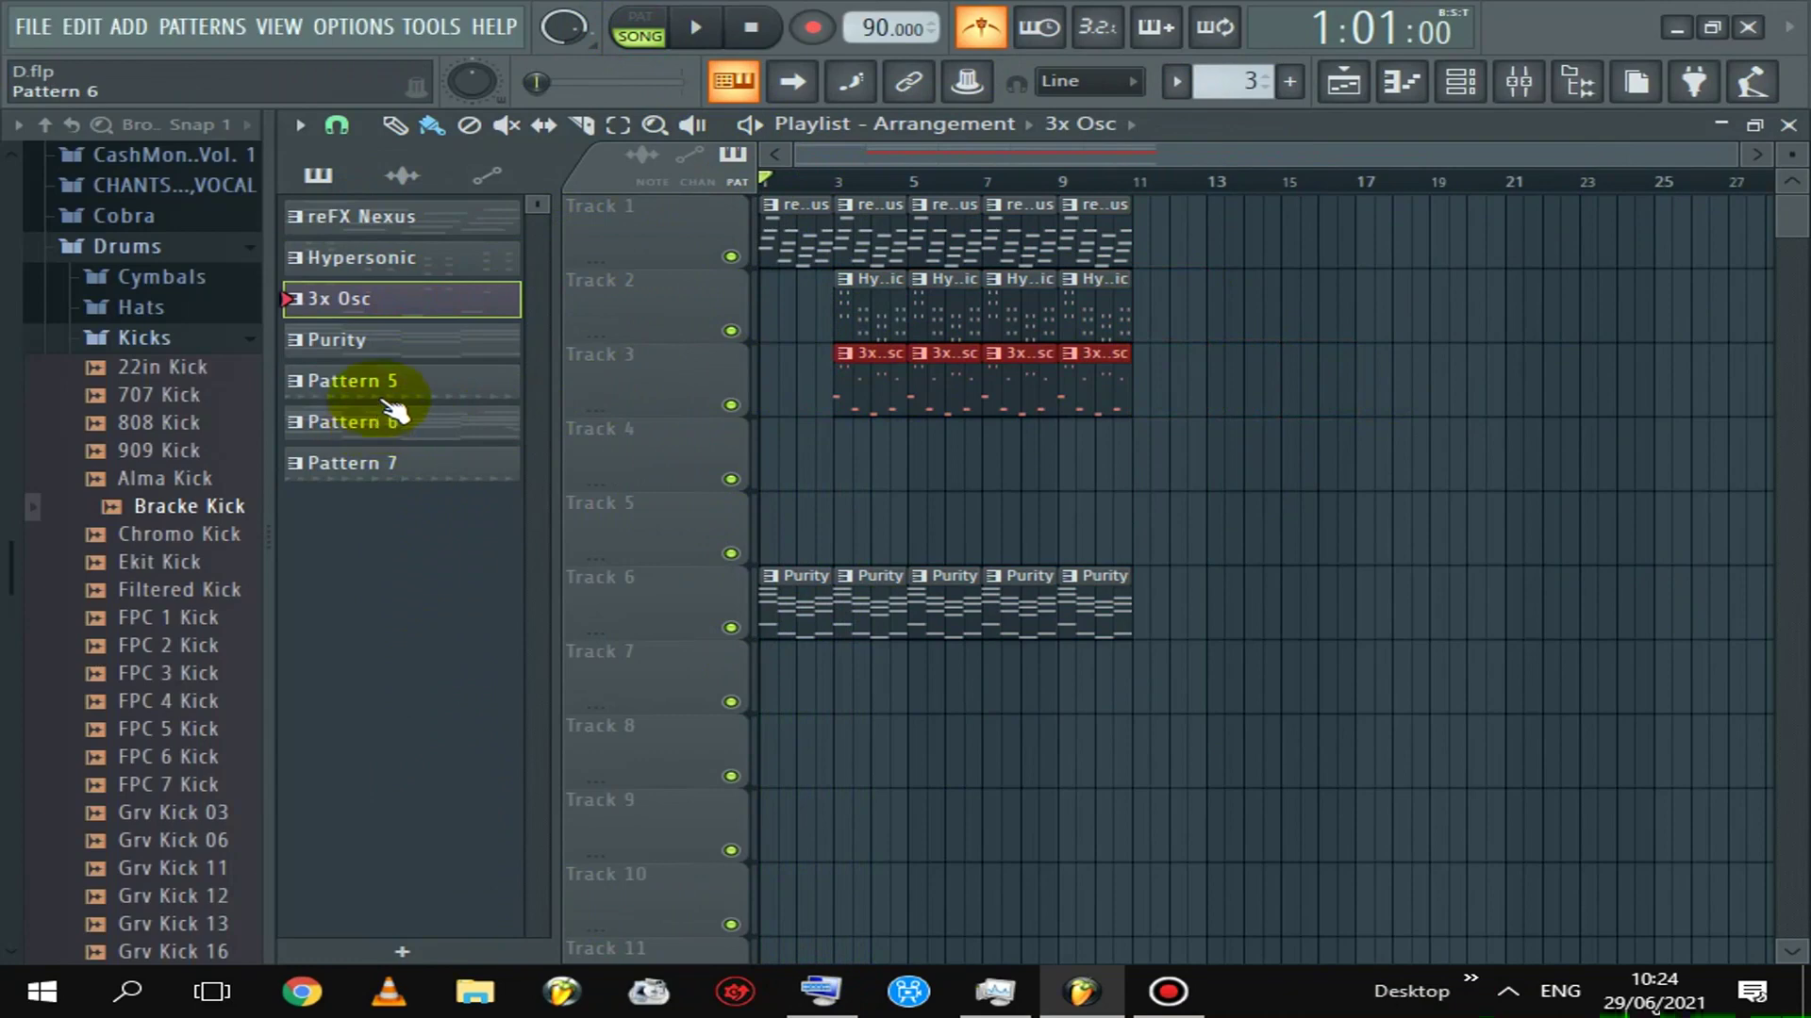
# During playback, move all five Purity clips from Track 6 up to Track 4 and delete the bar 3 clip from Track 3
pyautogui.press('space')
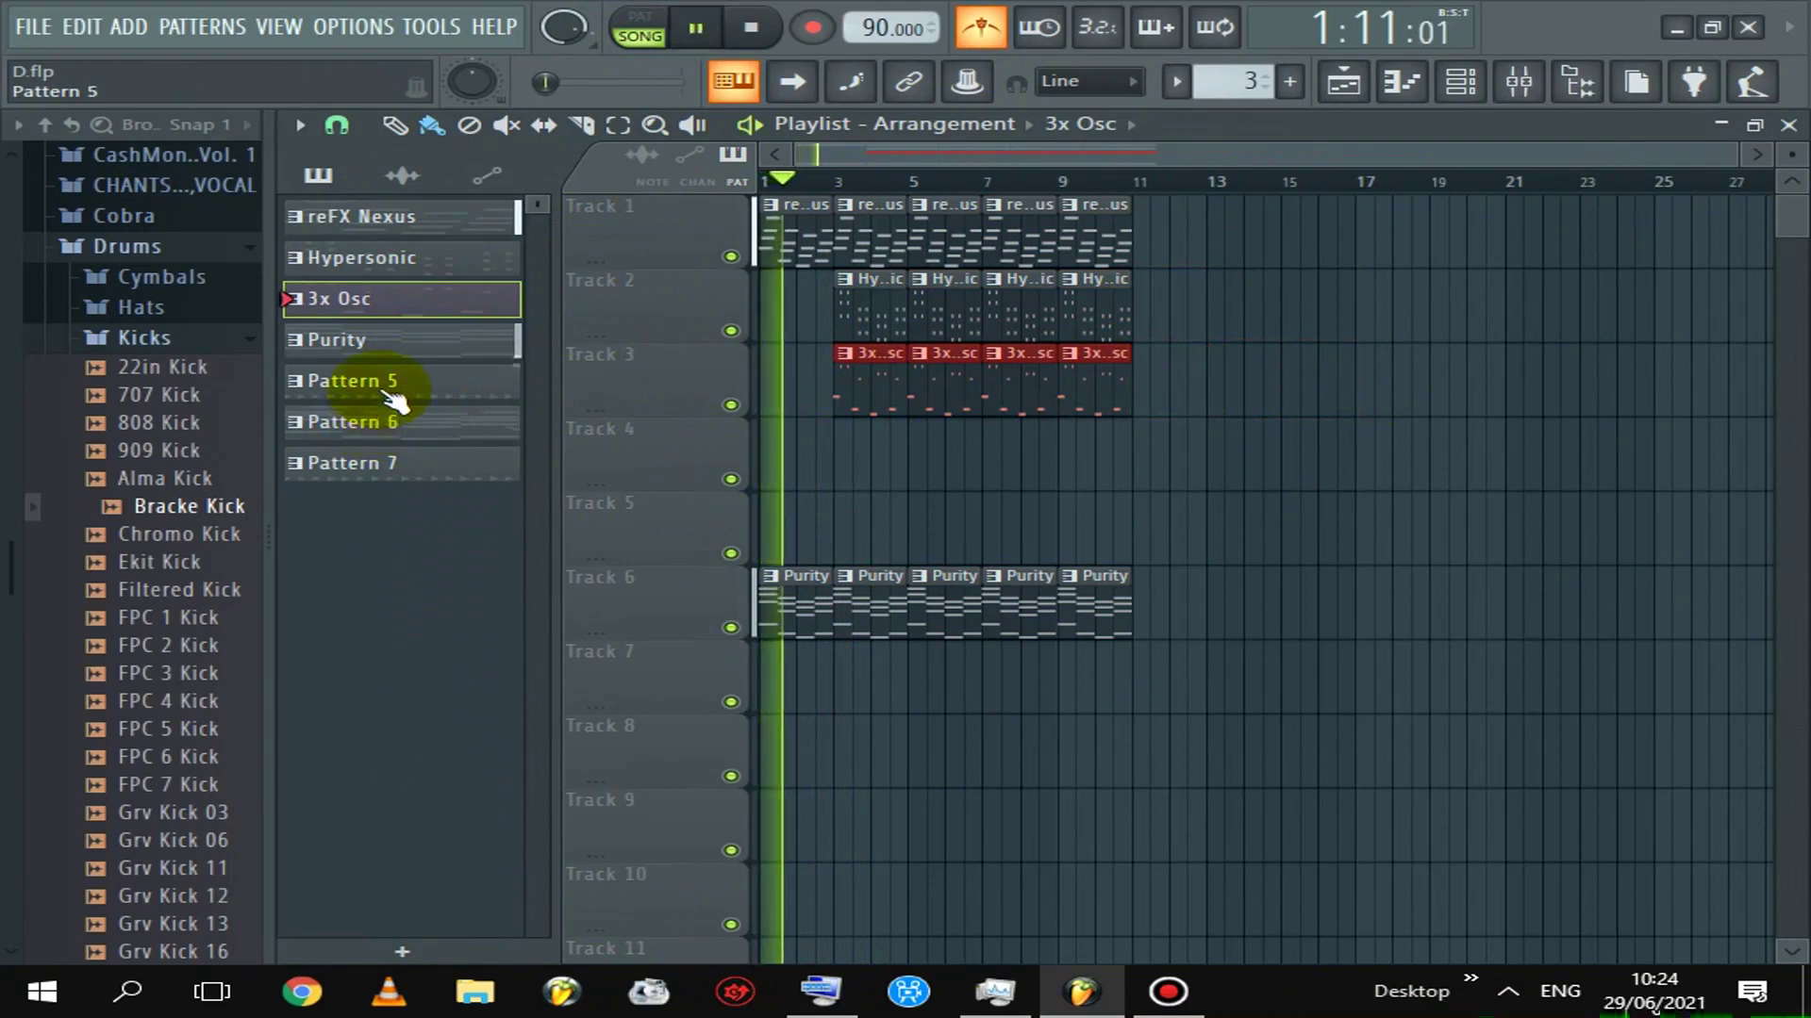
pyautogui.moveTo(1257, 497); pyautogui.dragTo(790, 683)
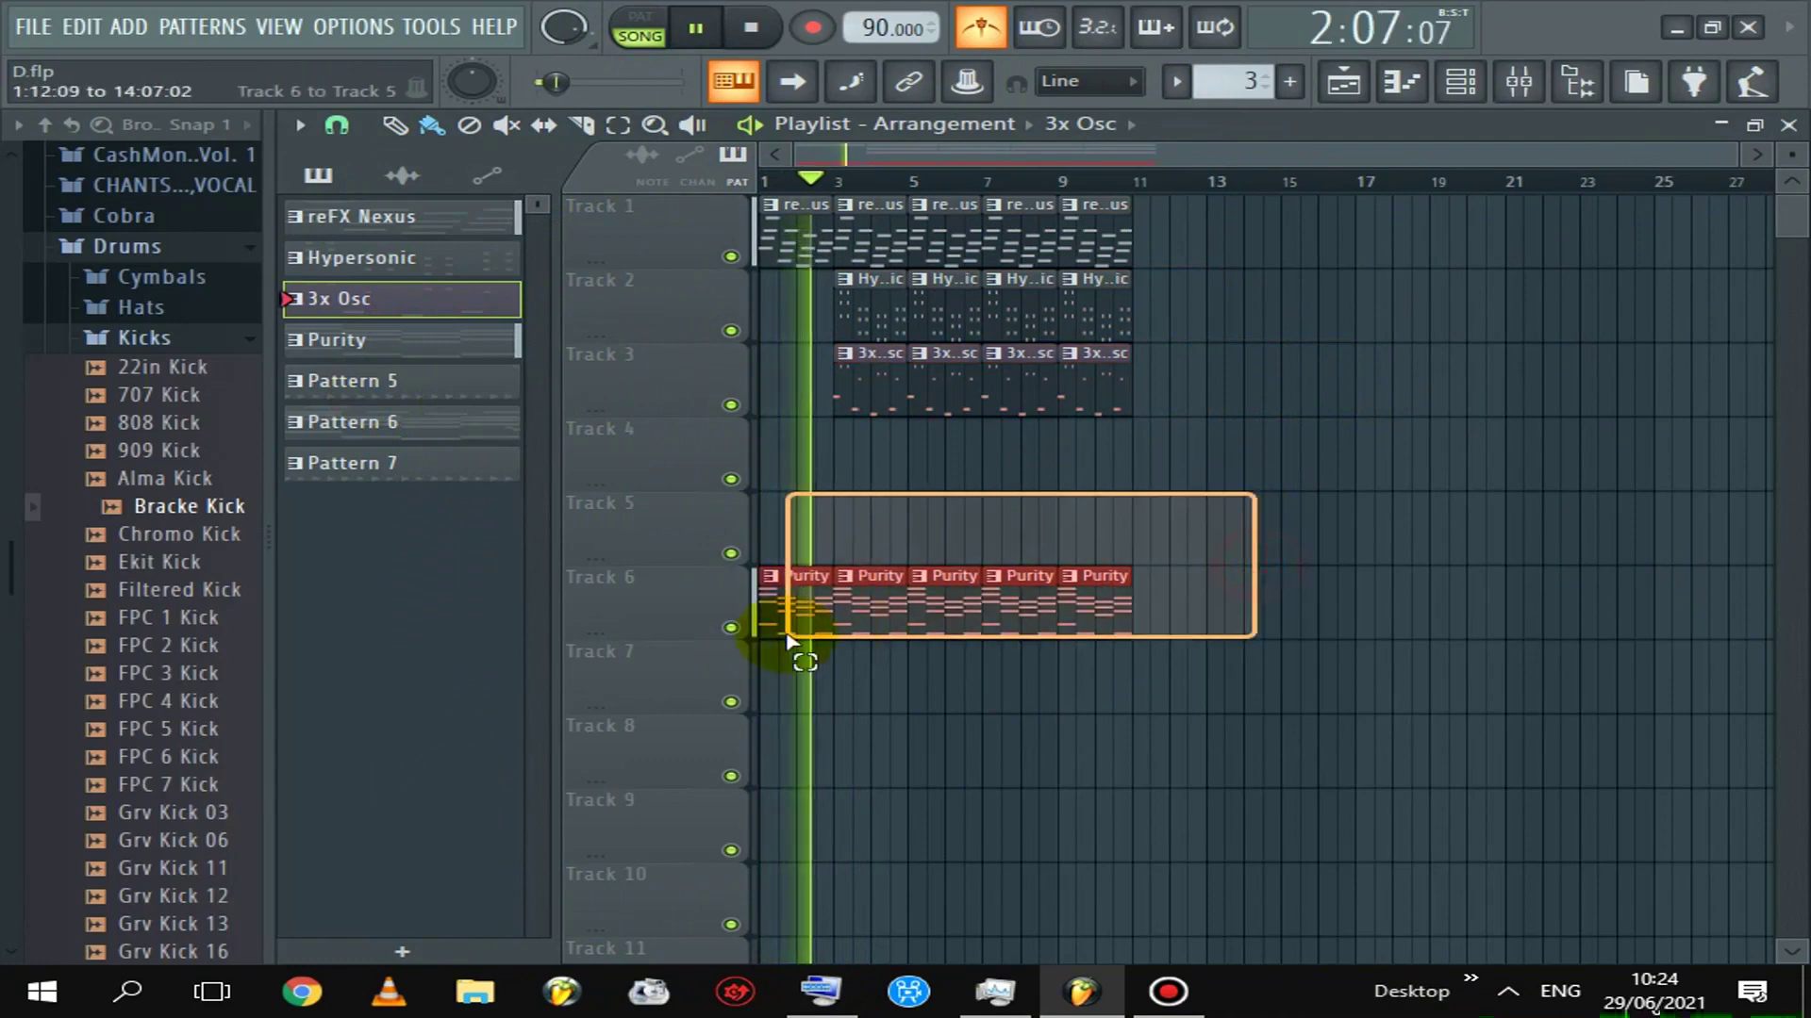
pyautogui.moveTo(801, 606); pyautogui.dragTo(830, 348)
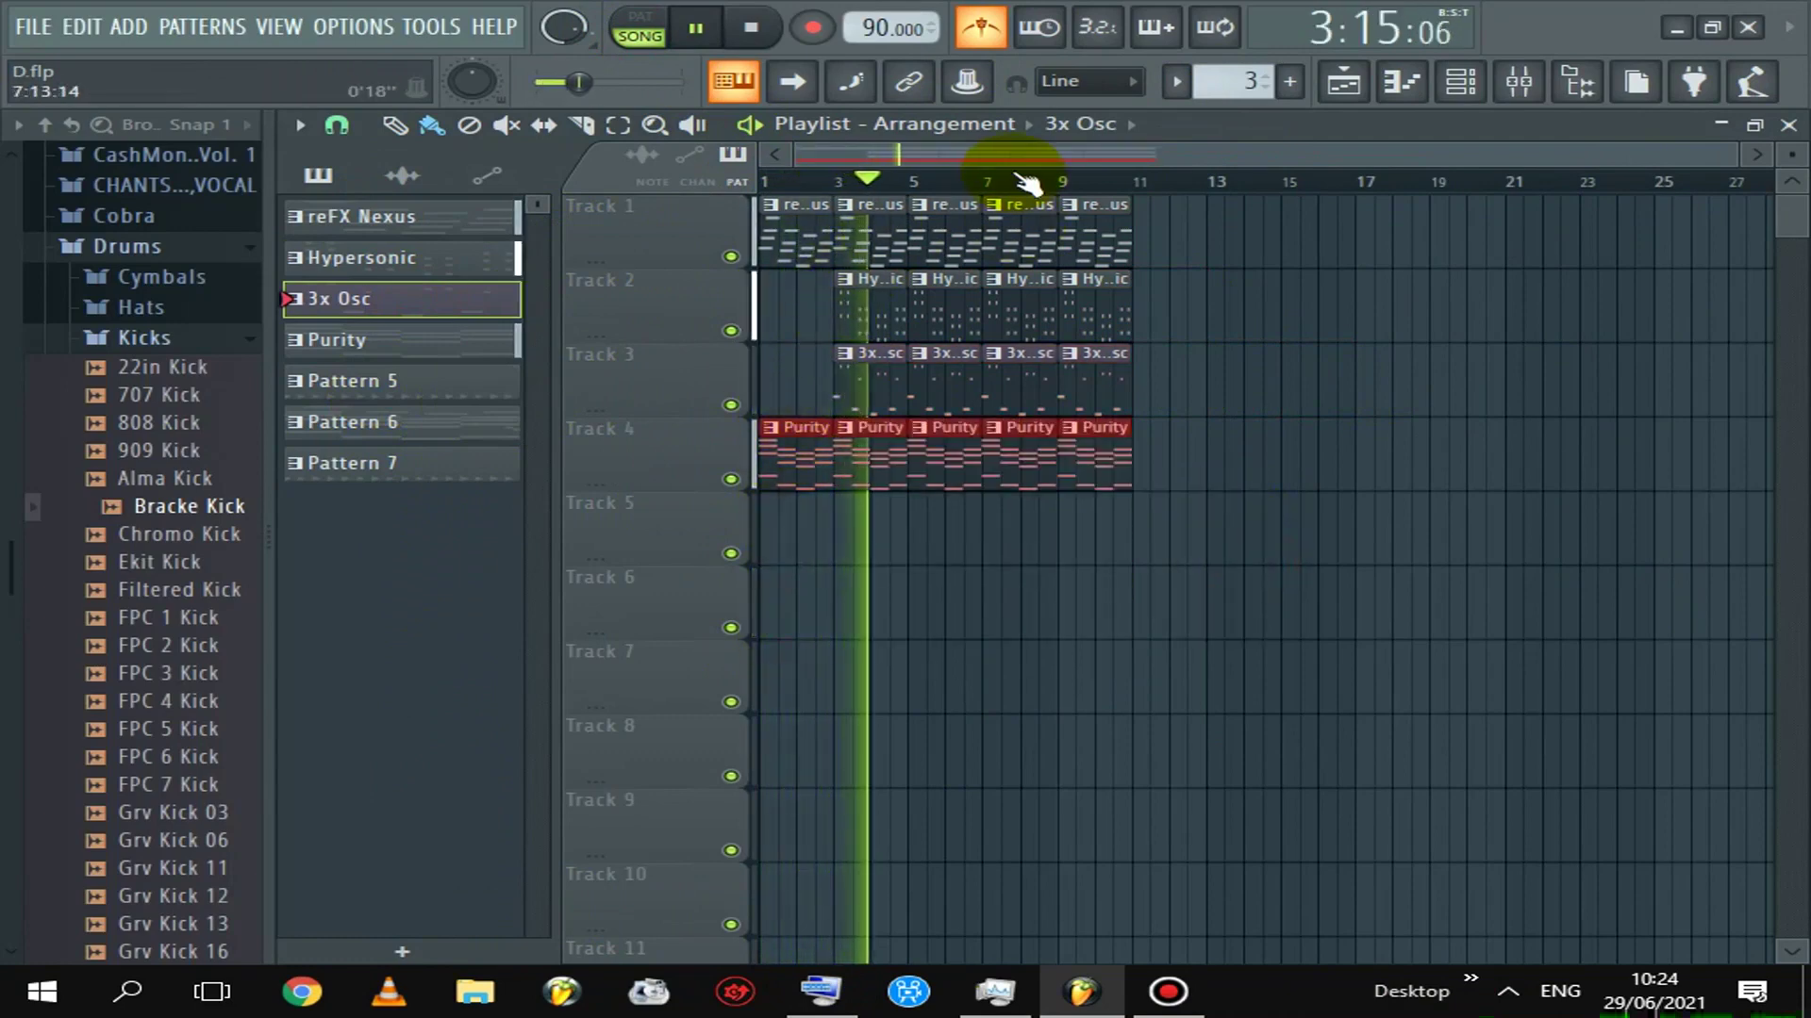
pyautogui.rightClick(861, 364)
pyautogui.press('space')
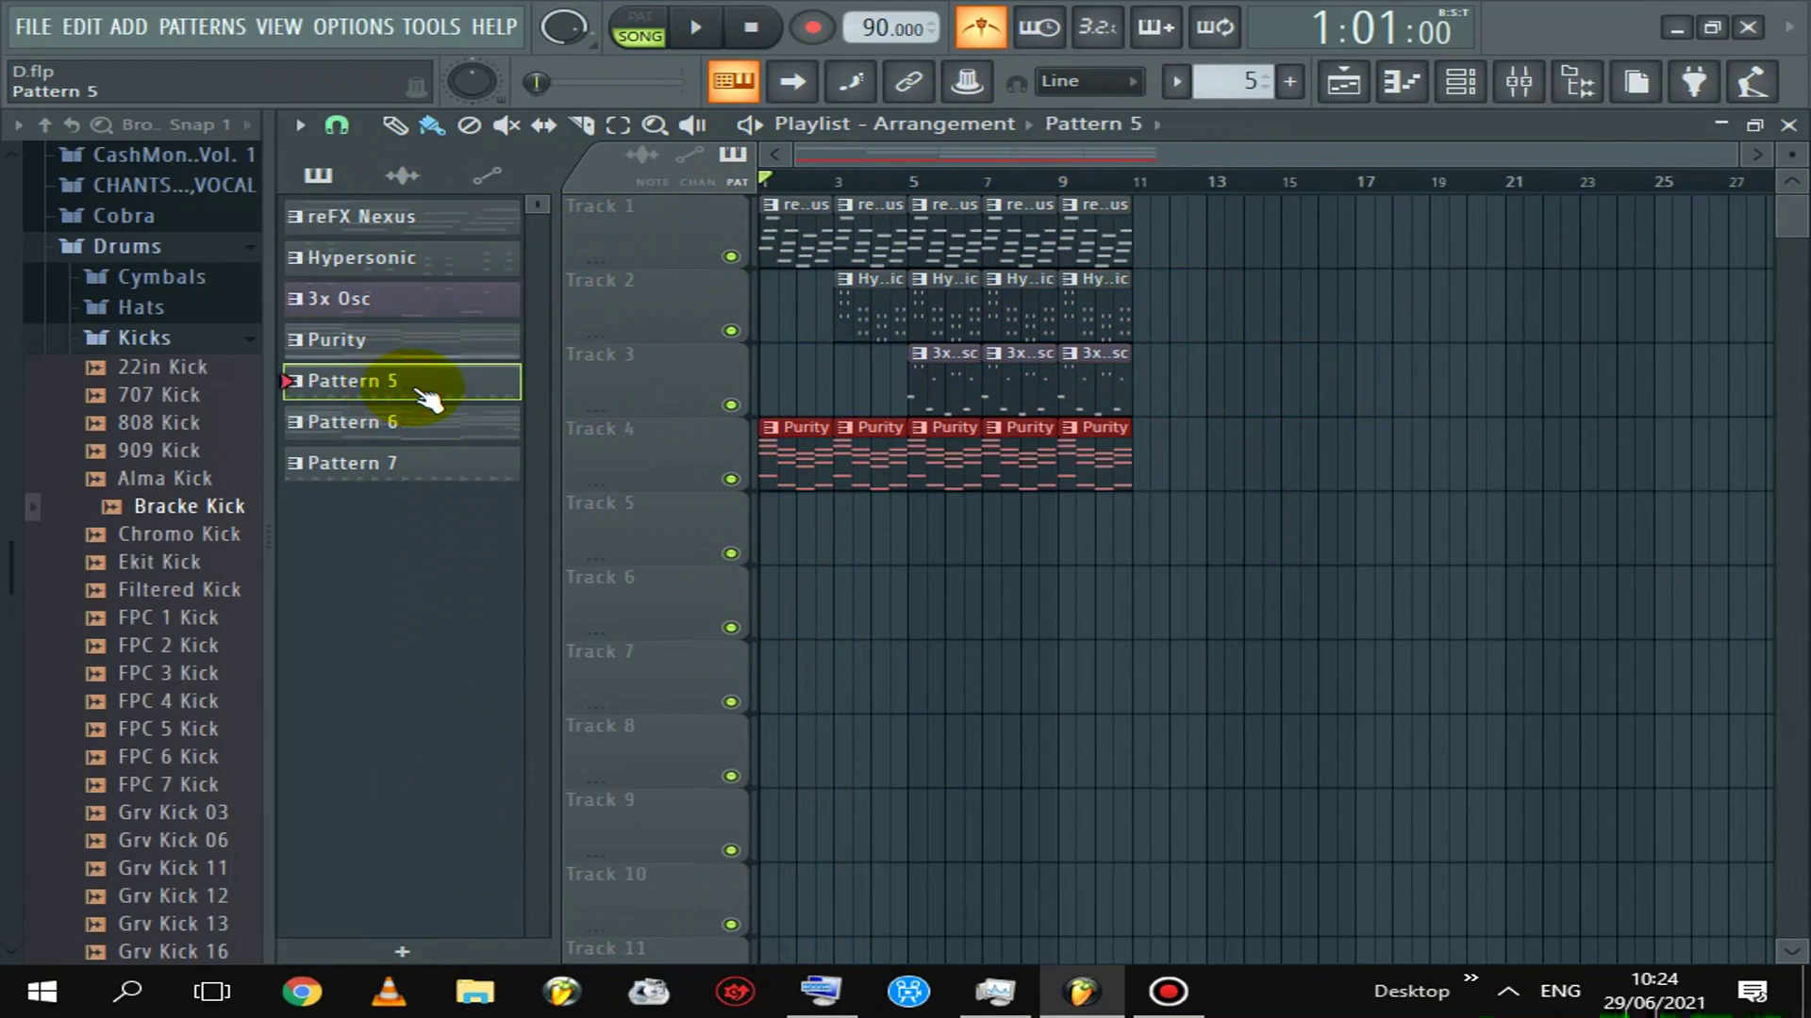
# Paint eleven consecutive Pattern 5 clips on Track 5, shift them to start at bar 1 and briefly play the song
pyautogui.moveTo(896, 563); pyautogui.dragTo(1297, 558)
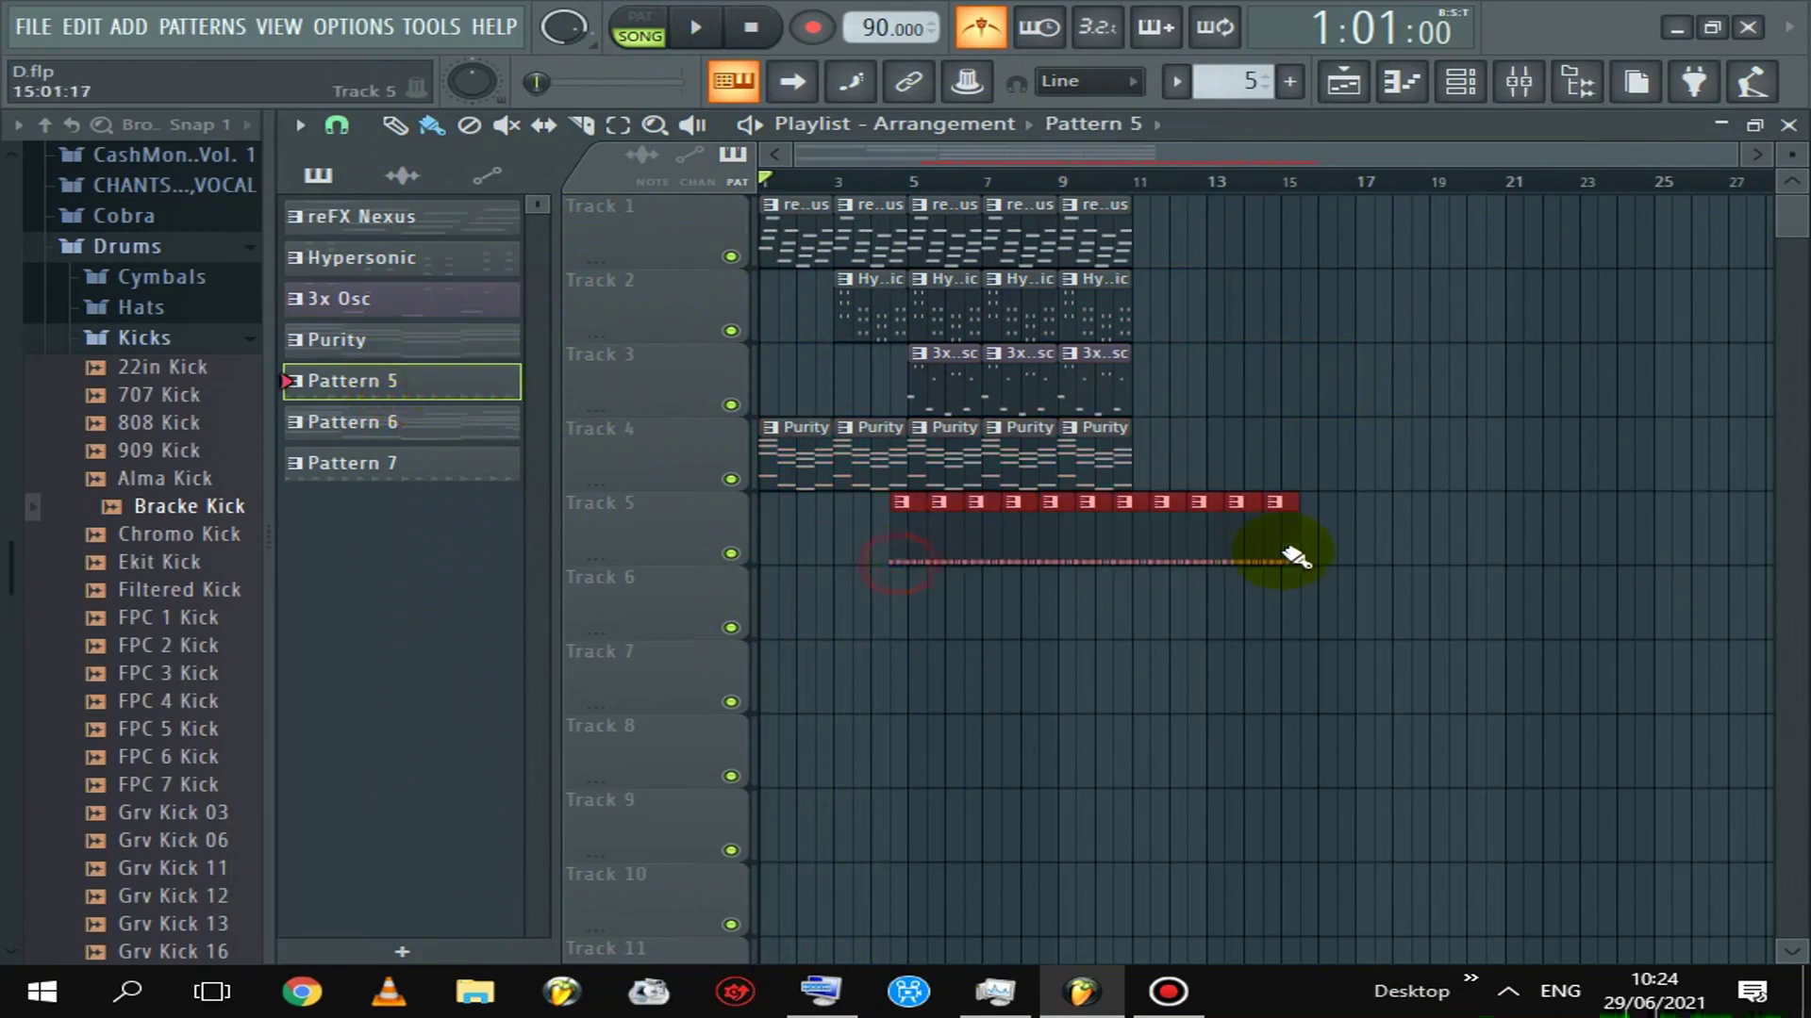
pyautogui.moveTo(1089, 528); pyautogui.dragTo(659, 538)
pyautogui.press('space')
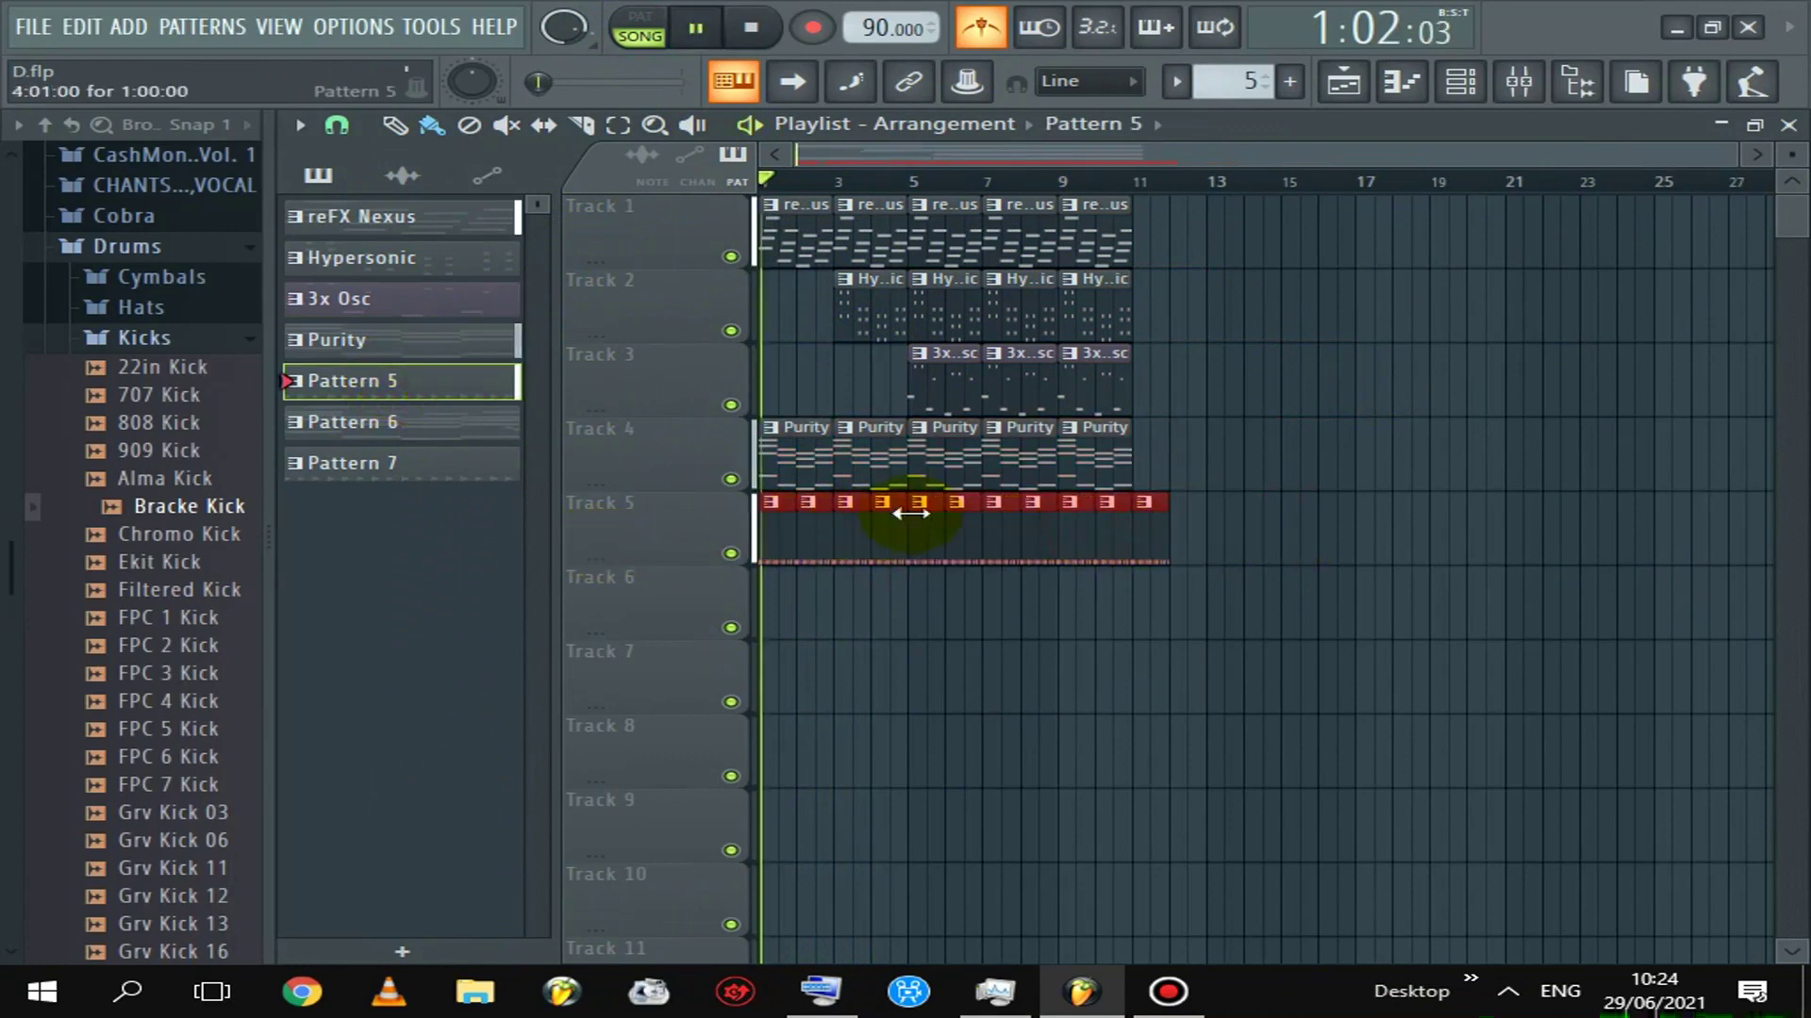
pyautogui.press('space')
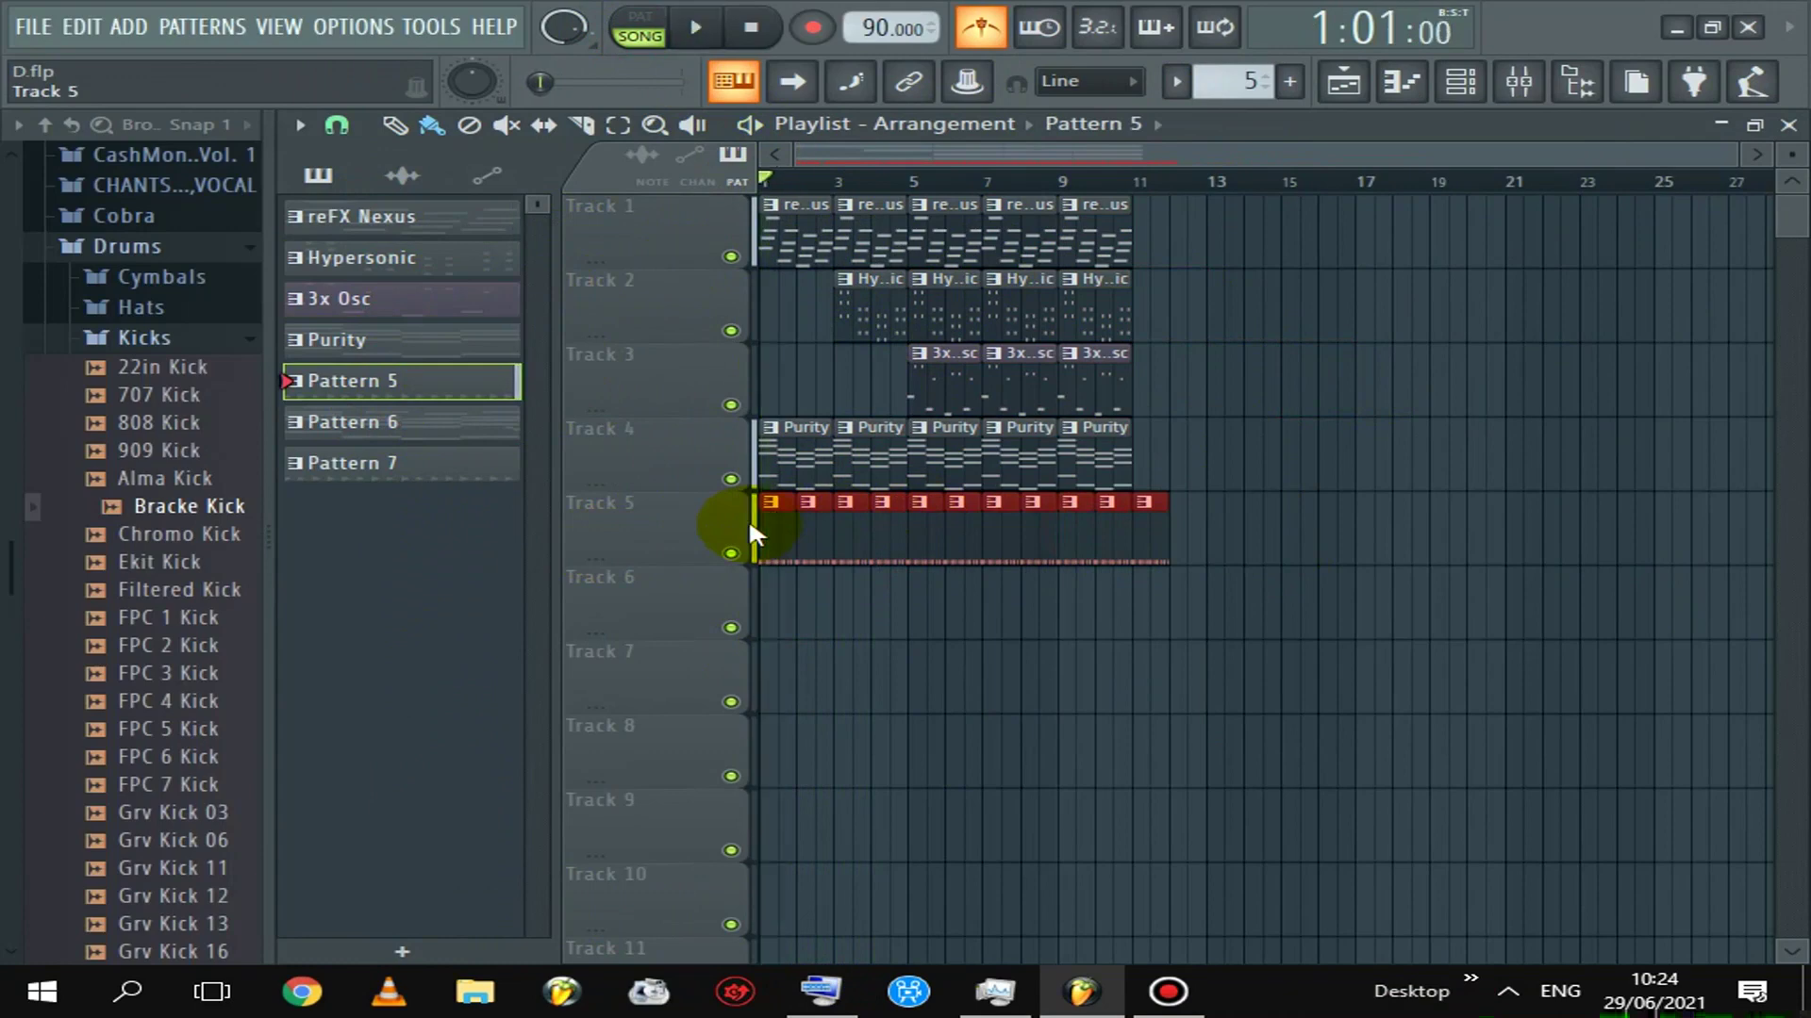
# Delete the Pattern 5 clips in bars 1 and 2 of Track 5 and save the project during playback
pyautogui.rightClick(813, 533)
pyautogui.press('space')
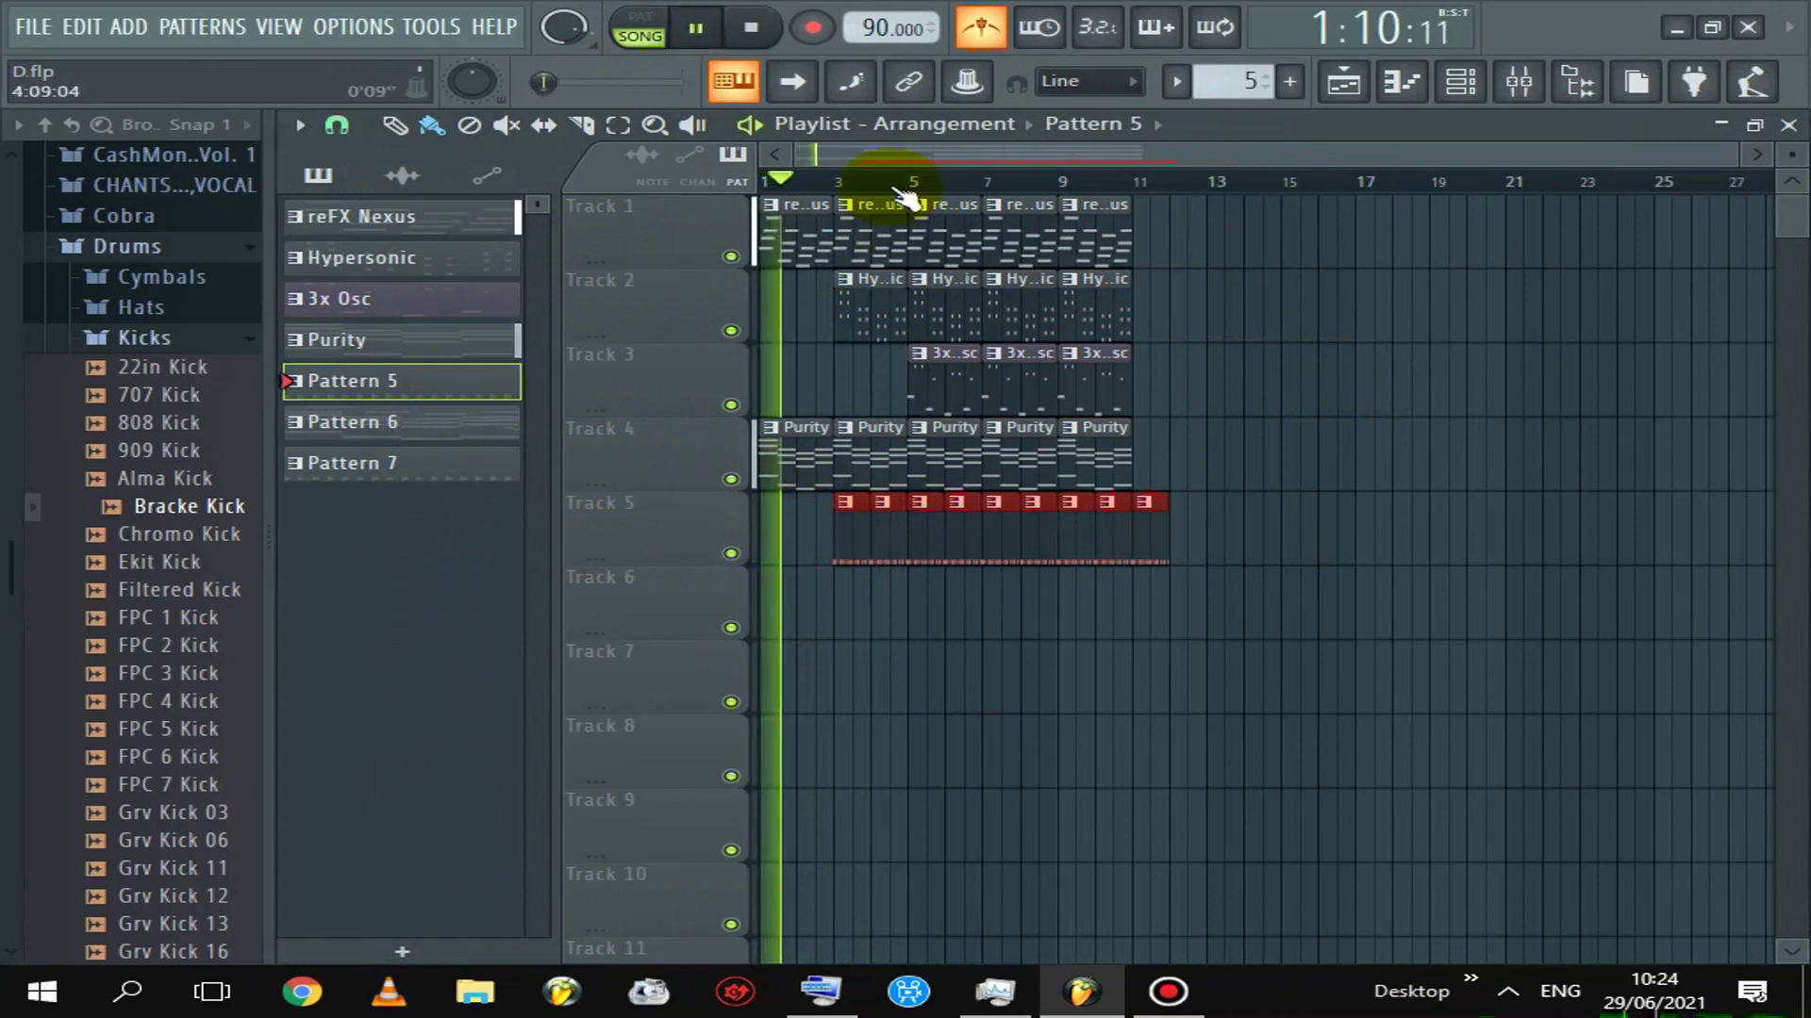
pyautogui.hotkey('ctrl', 's')
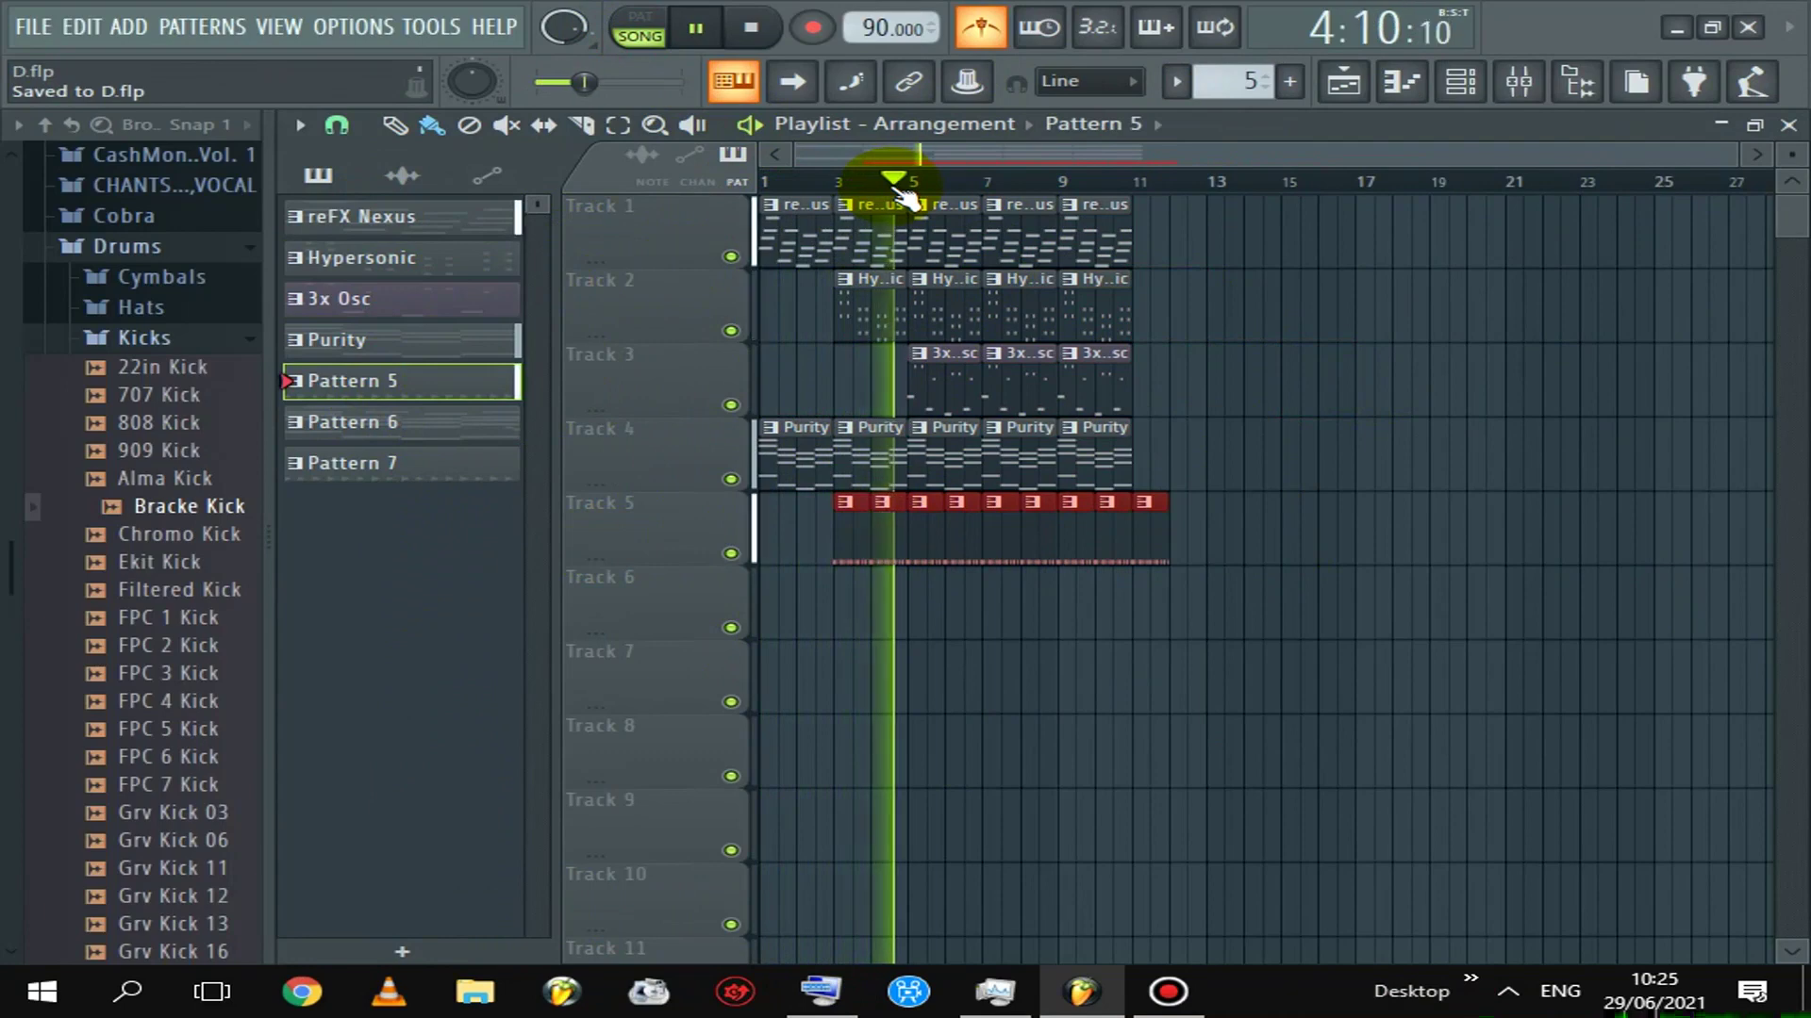
# Review the reFX Nexus pattern's notes in the piano roll, stop playback and return to the playlist
pyautogui.click(1095, 242)
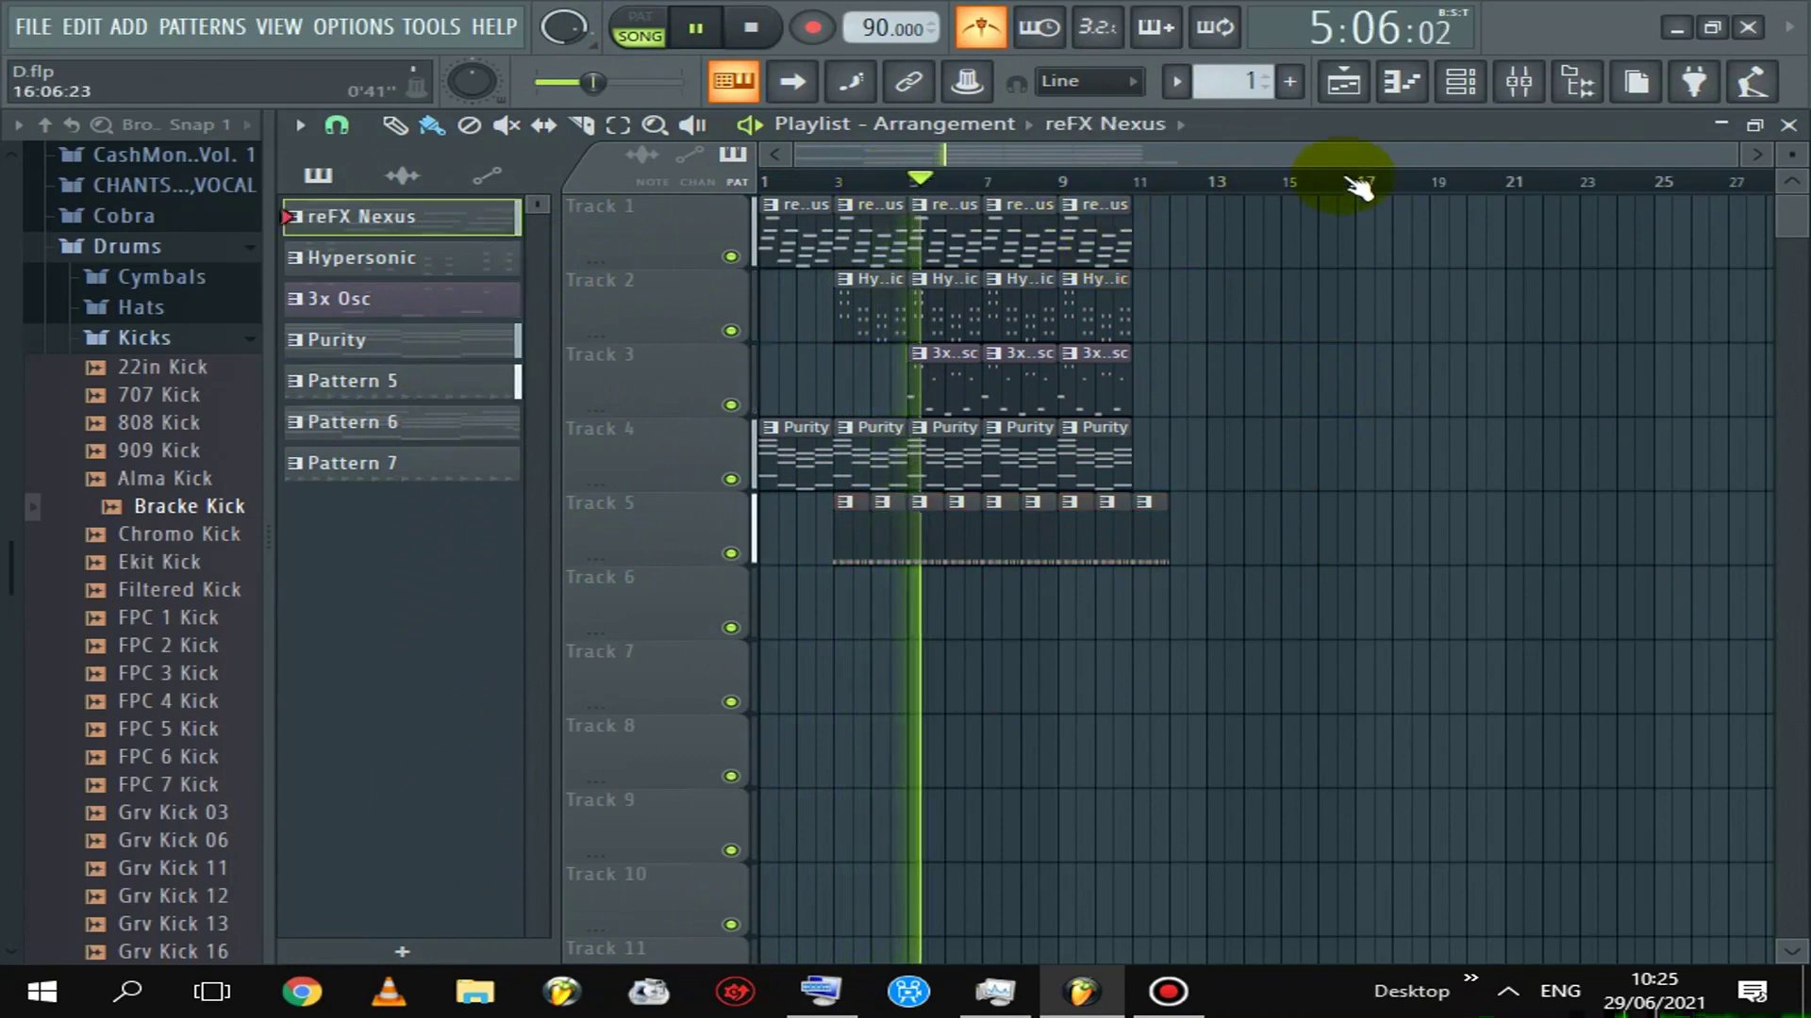
pyautogui.click(1460, 81)
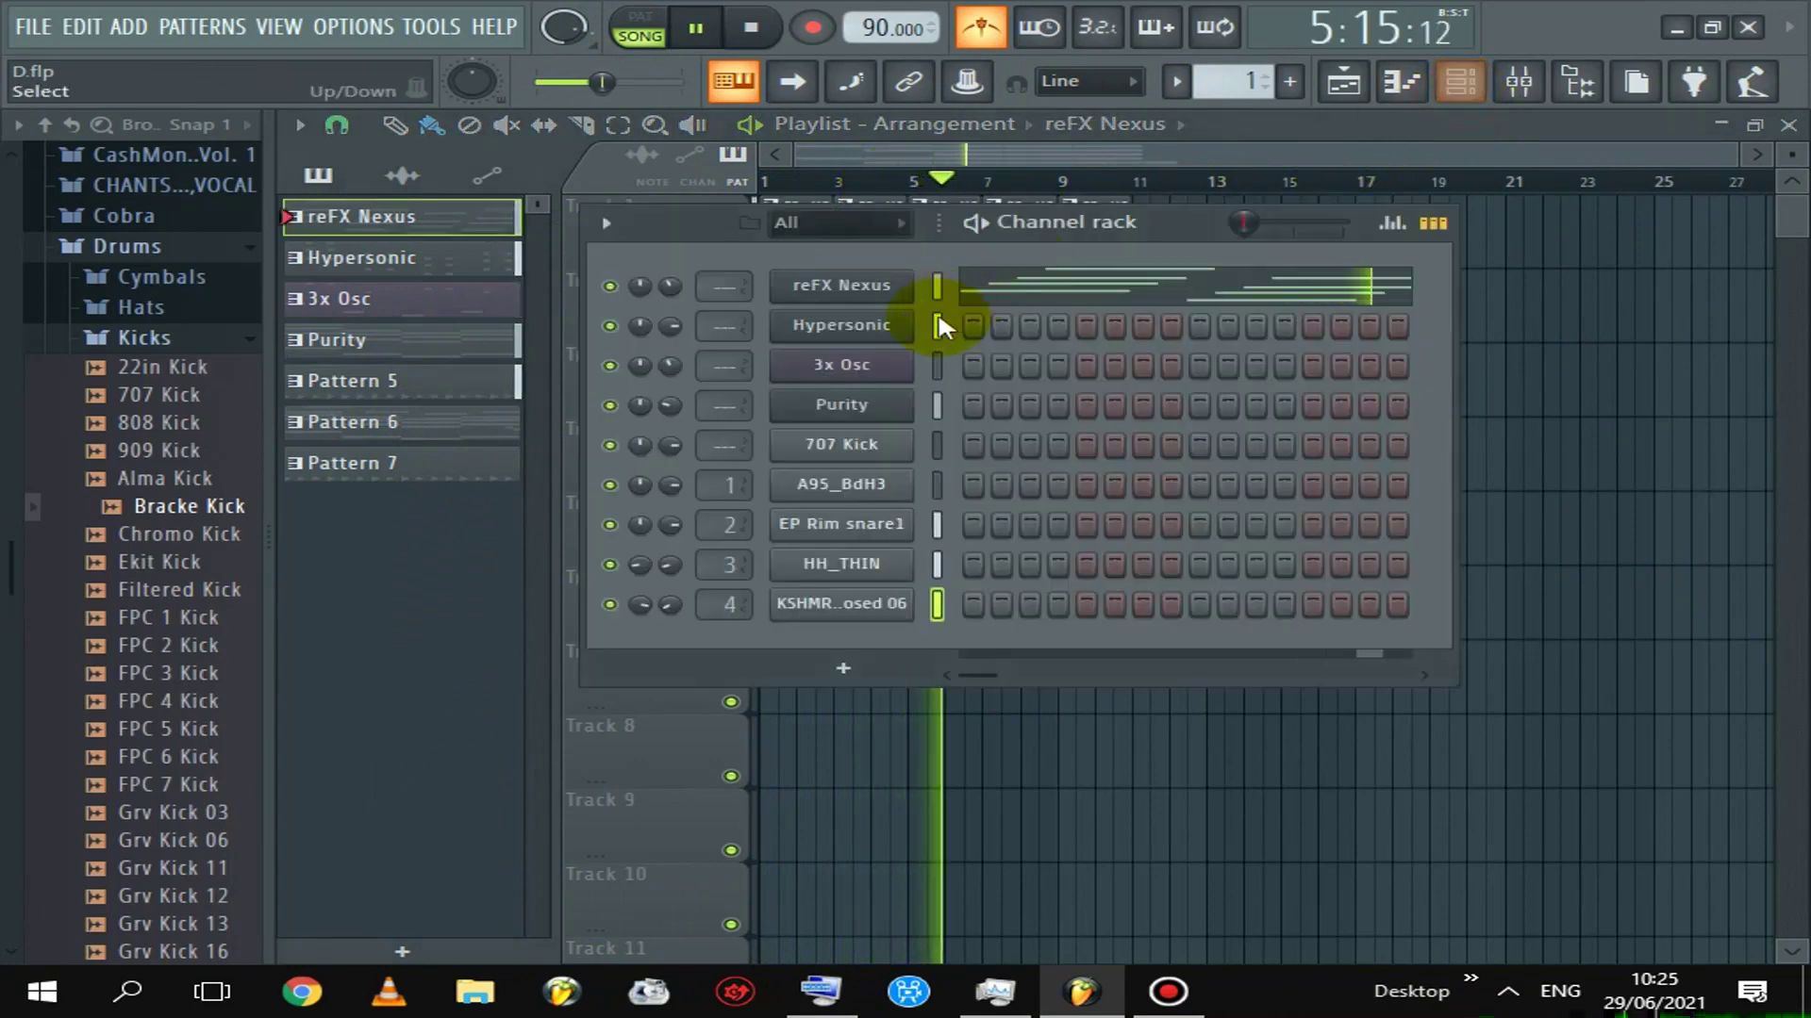
pyautogui.click(1049, 299)
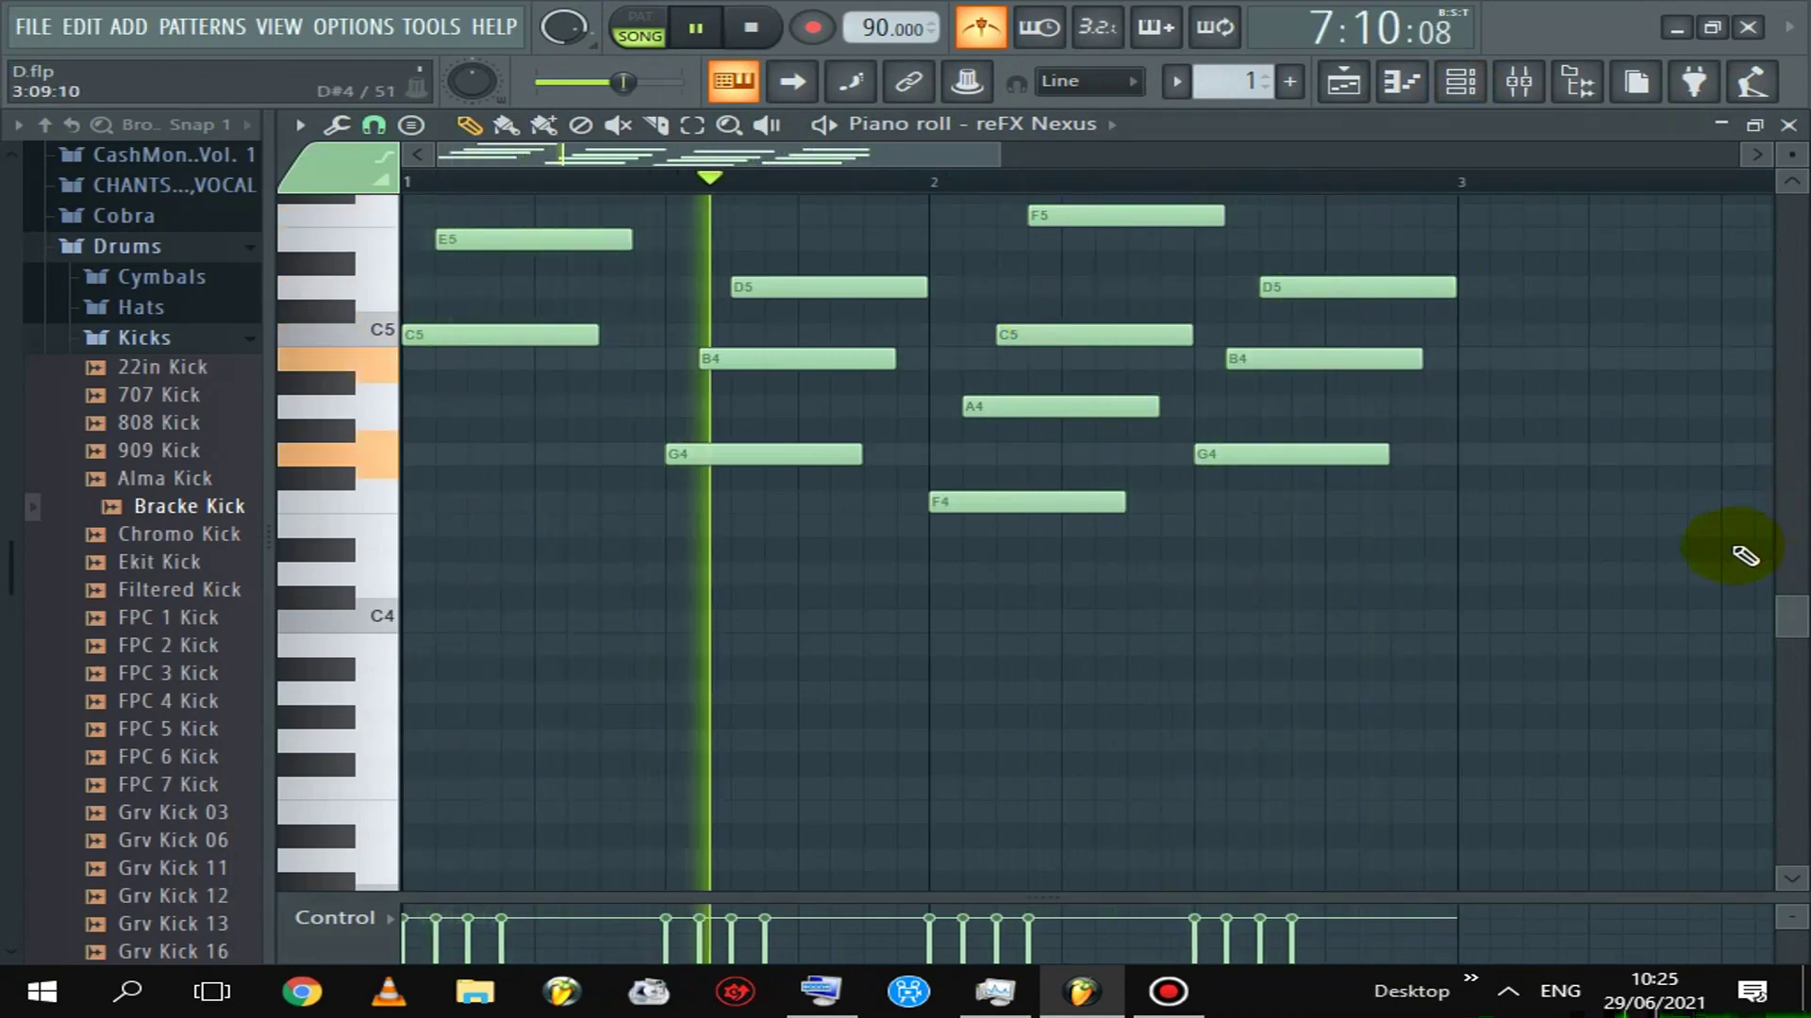
pyautogui.press('space')
pyautogui.rightClick(1592, 516)
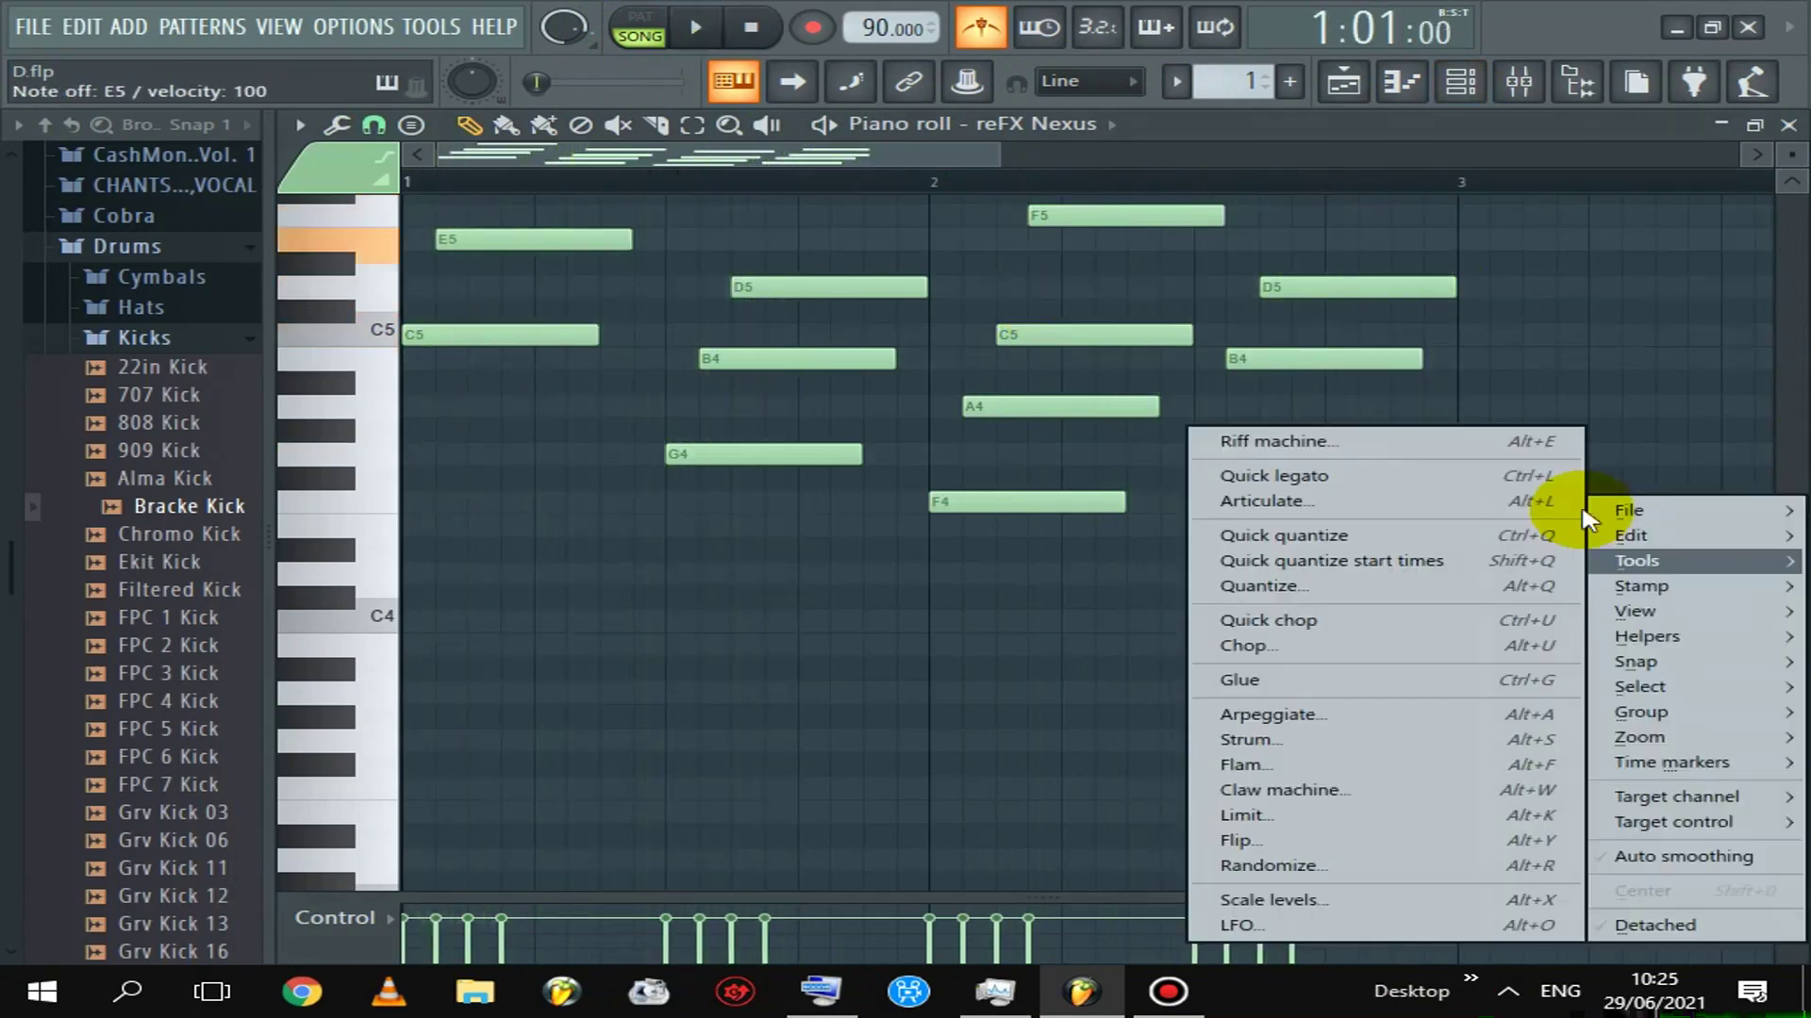
pyautogui.click(1657, 245)
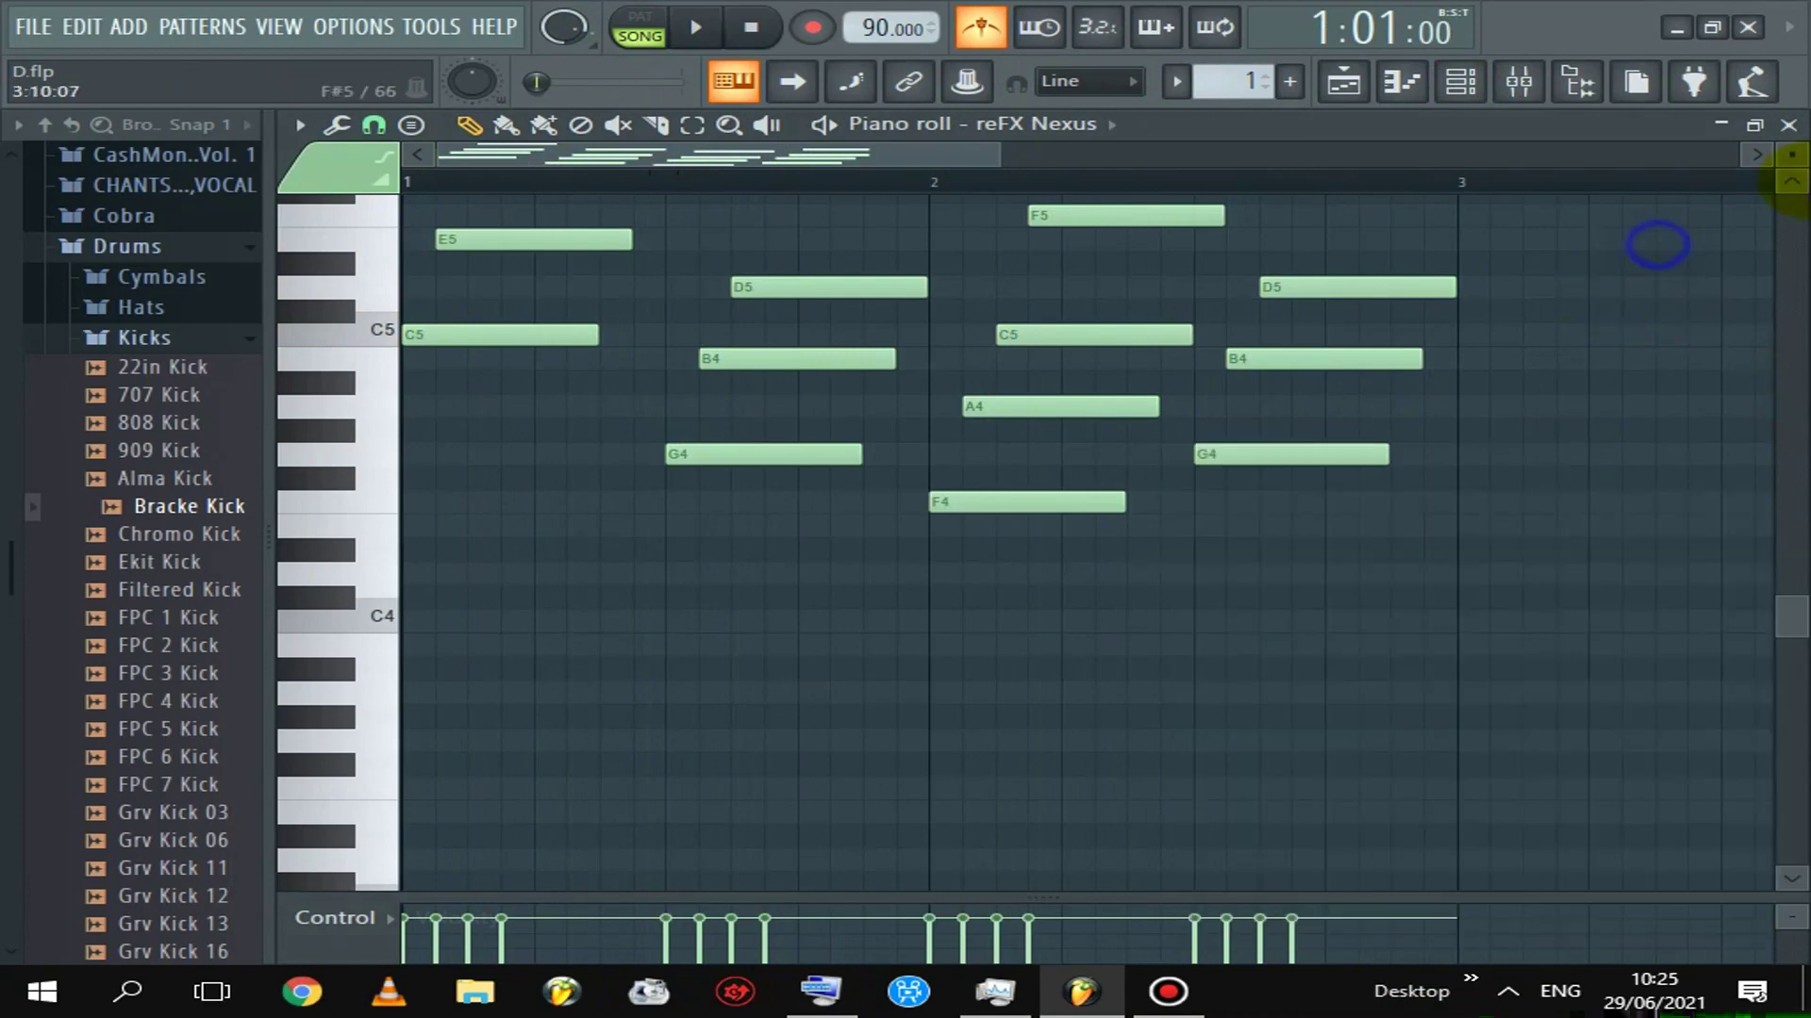
pyautogui.click(1788, 125)
pyautogui.press('space')
pyautogui.click(1570, 356)
pyautogui.press('space')
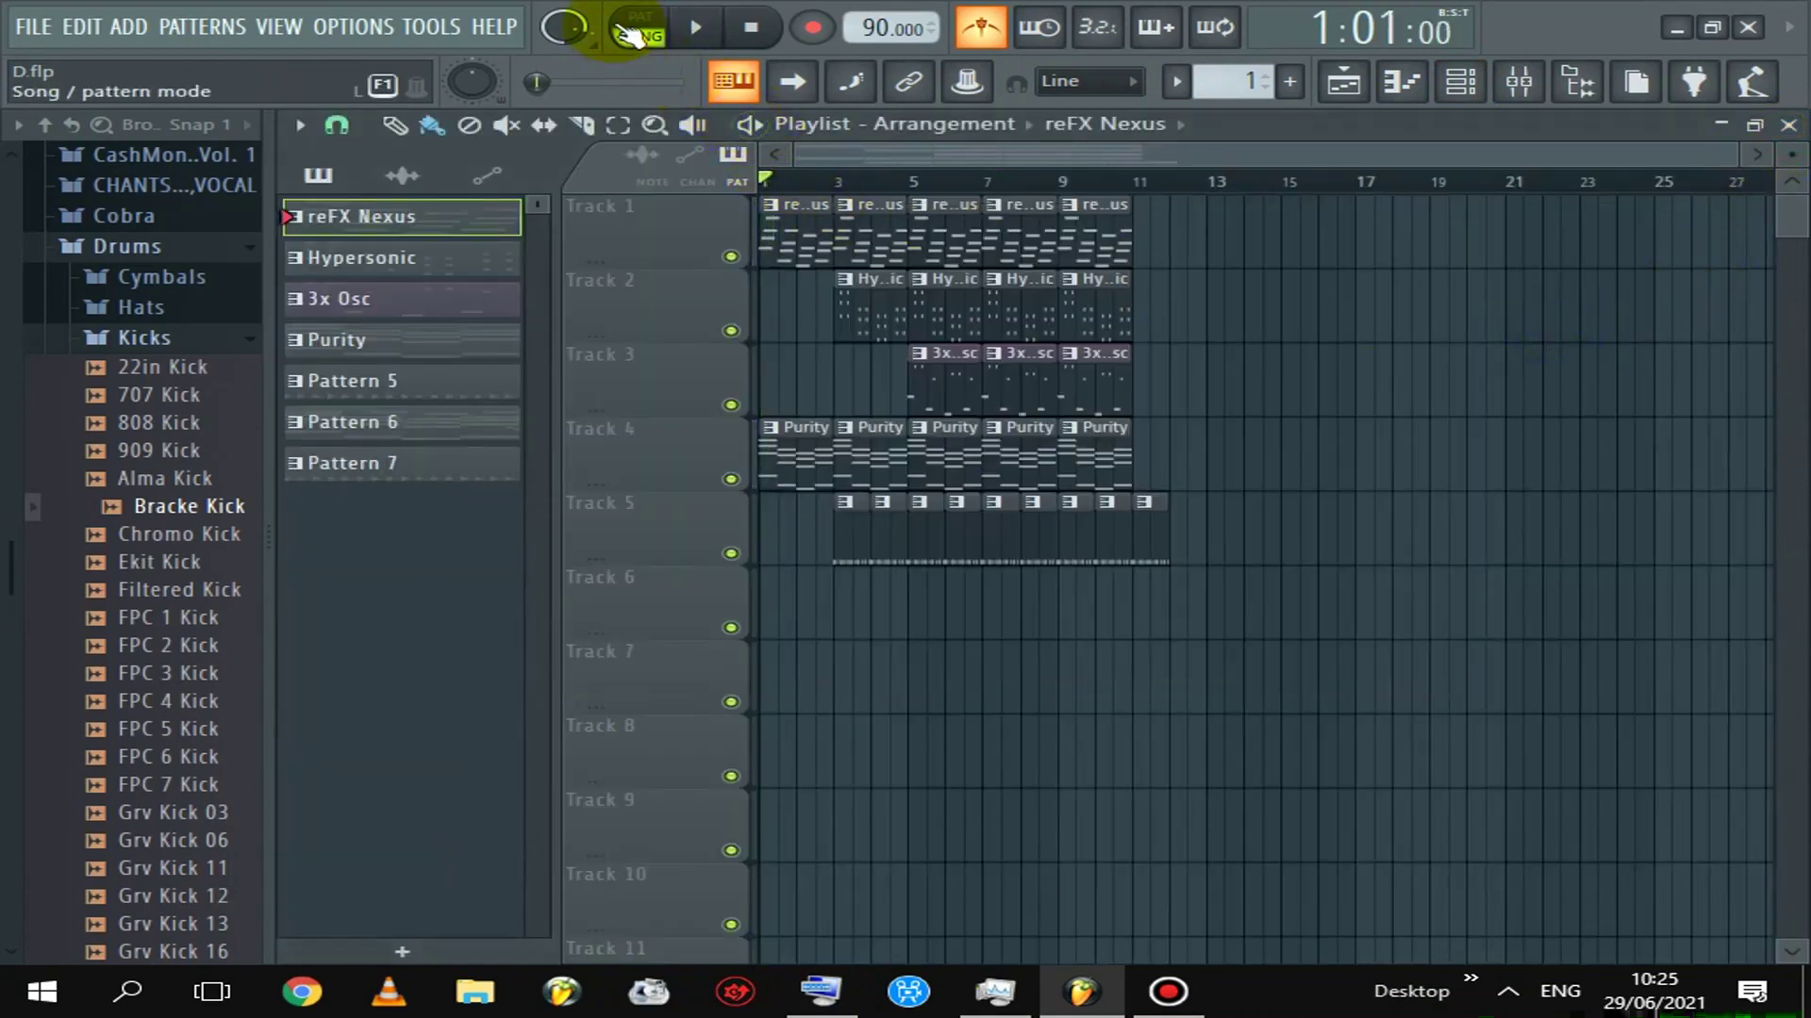
pyautogui.click(1457, 85)
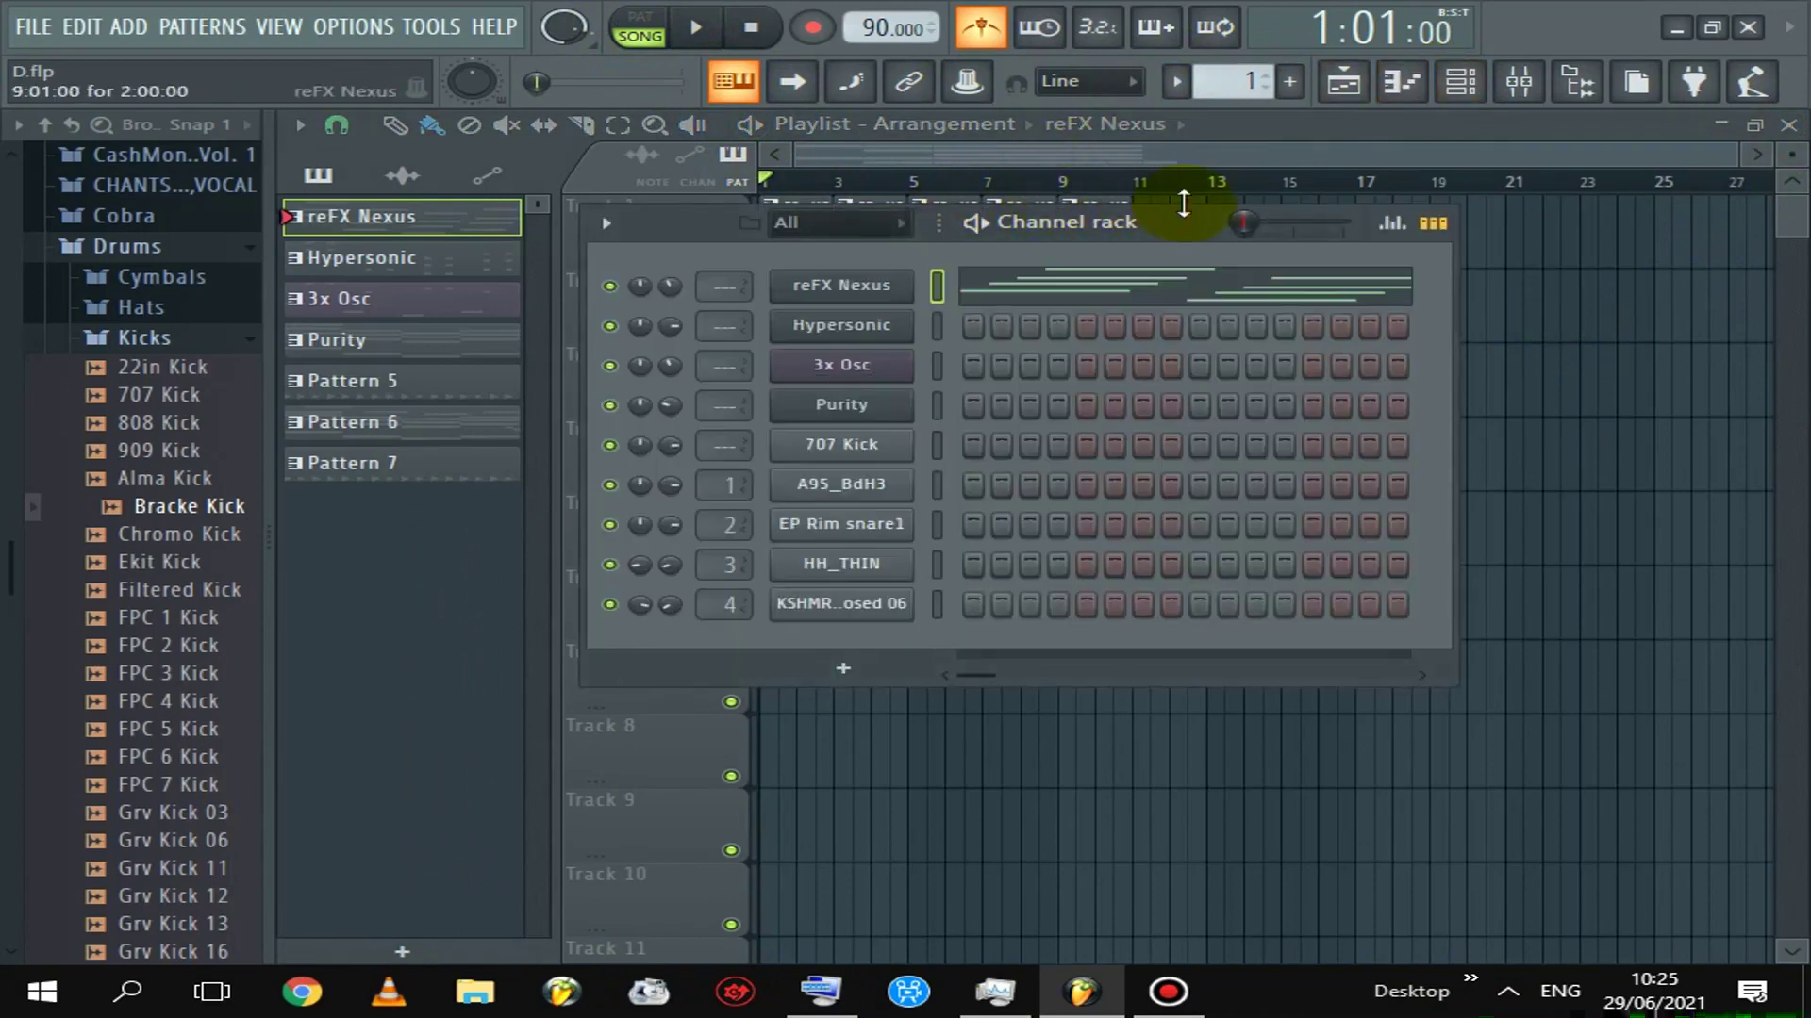
pyautogui.click(1645, 300)
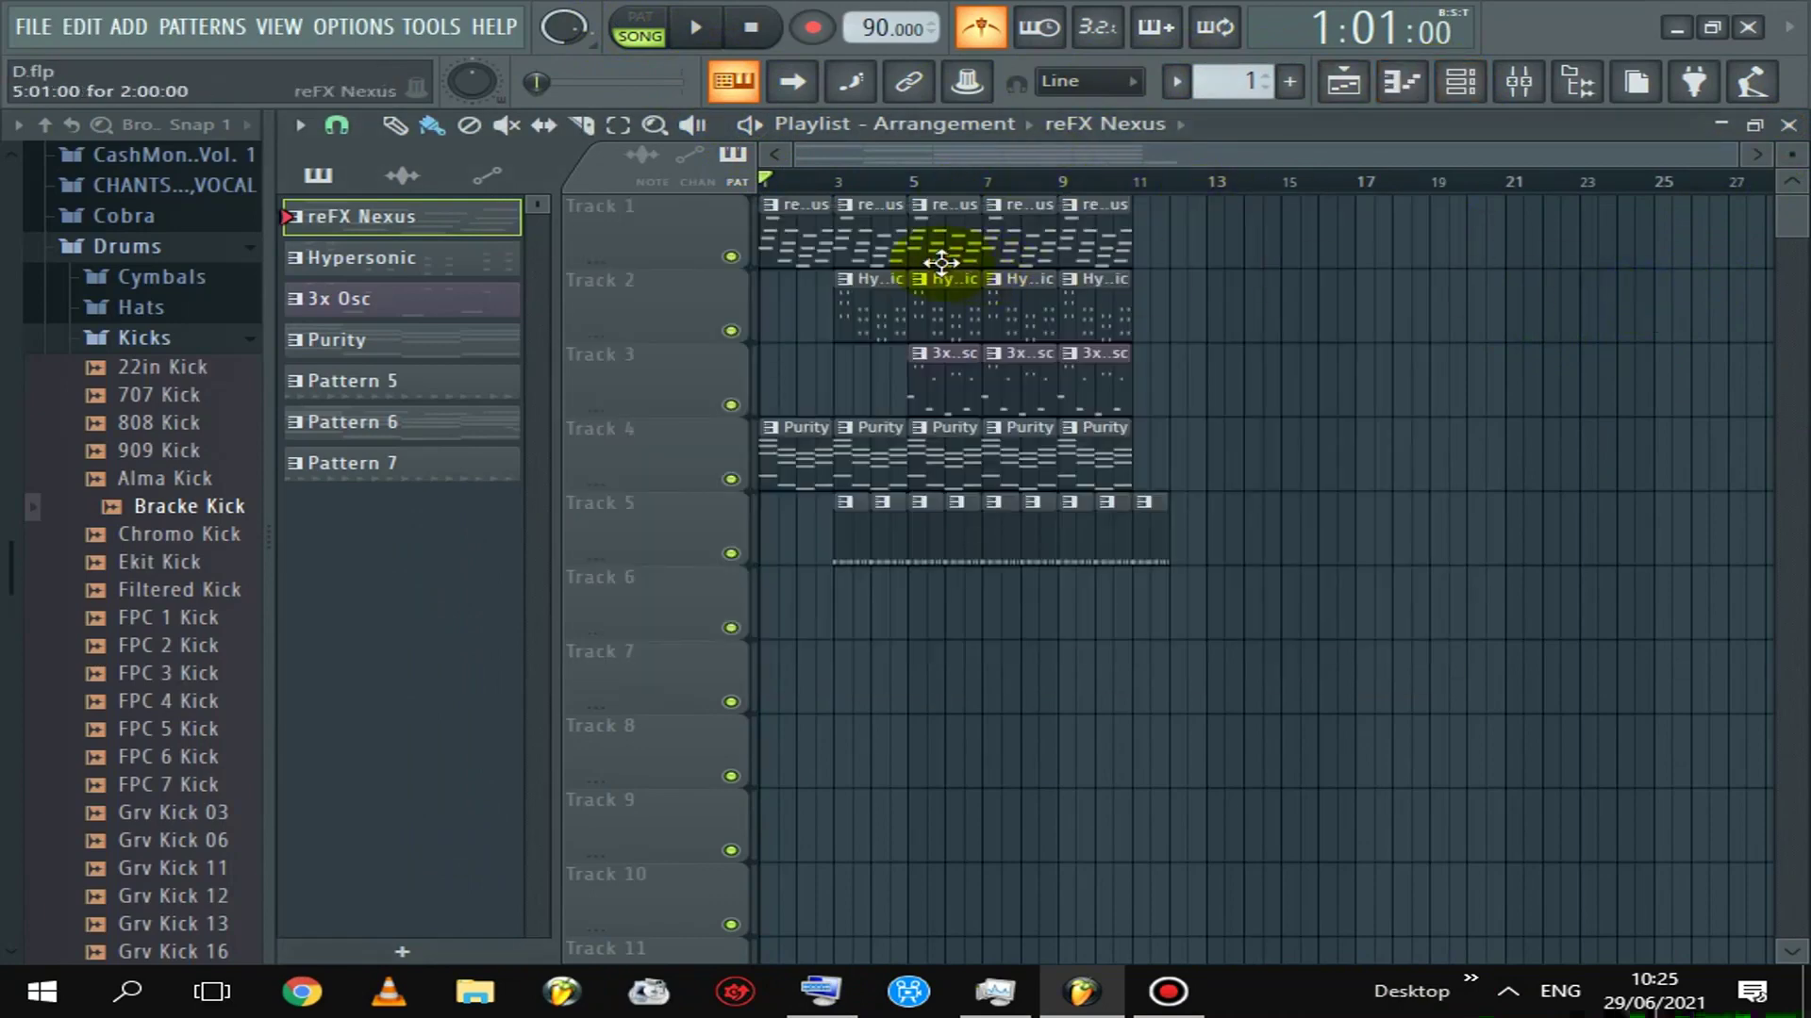